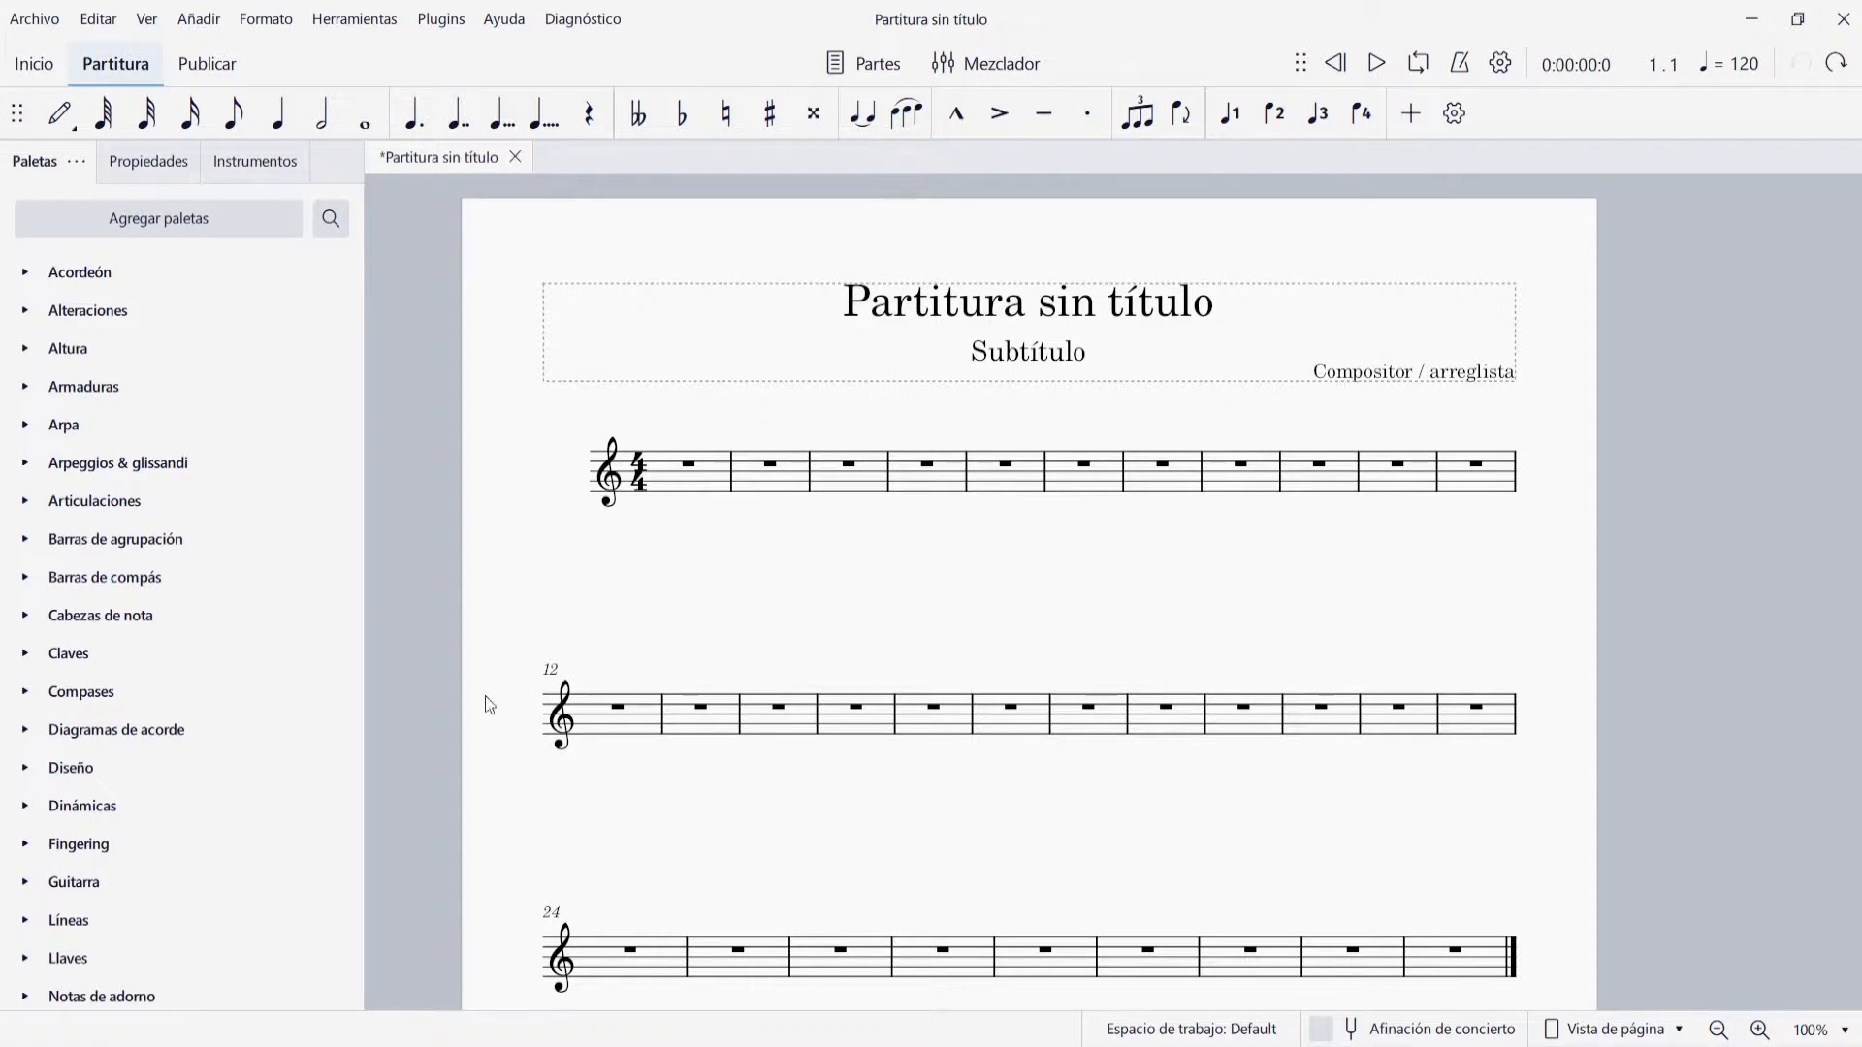
Expand the Texto palette and look through the Tempo and Repeticiones y saltos palettes, leaving only Texto expanded
scroll(197, 586, "down", 3)
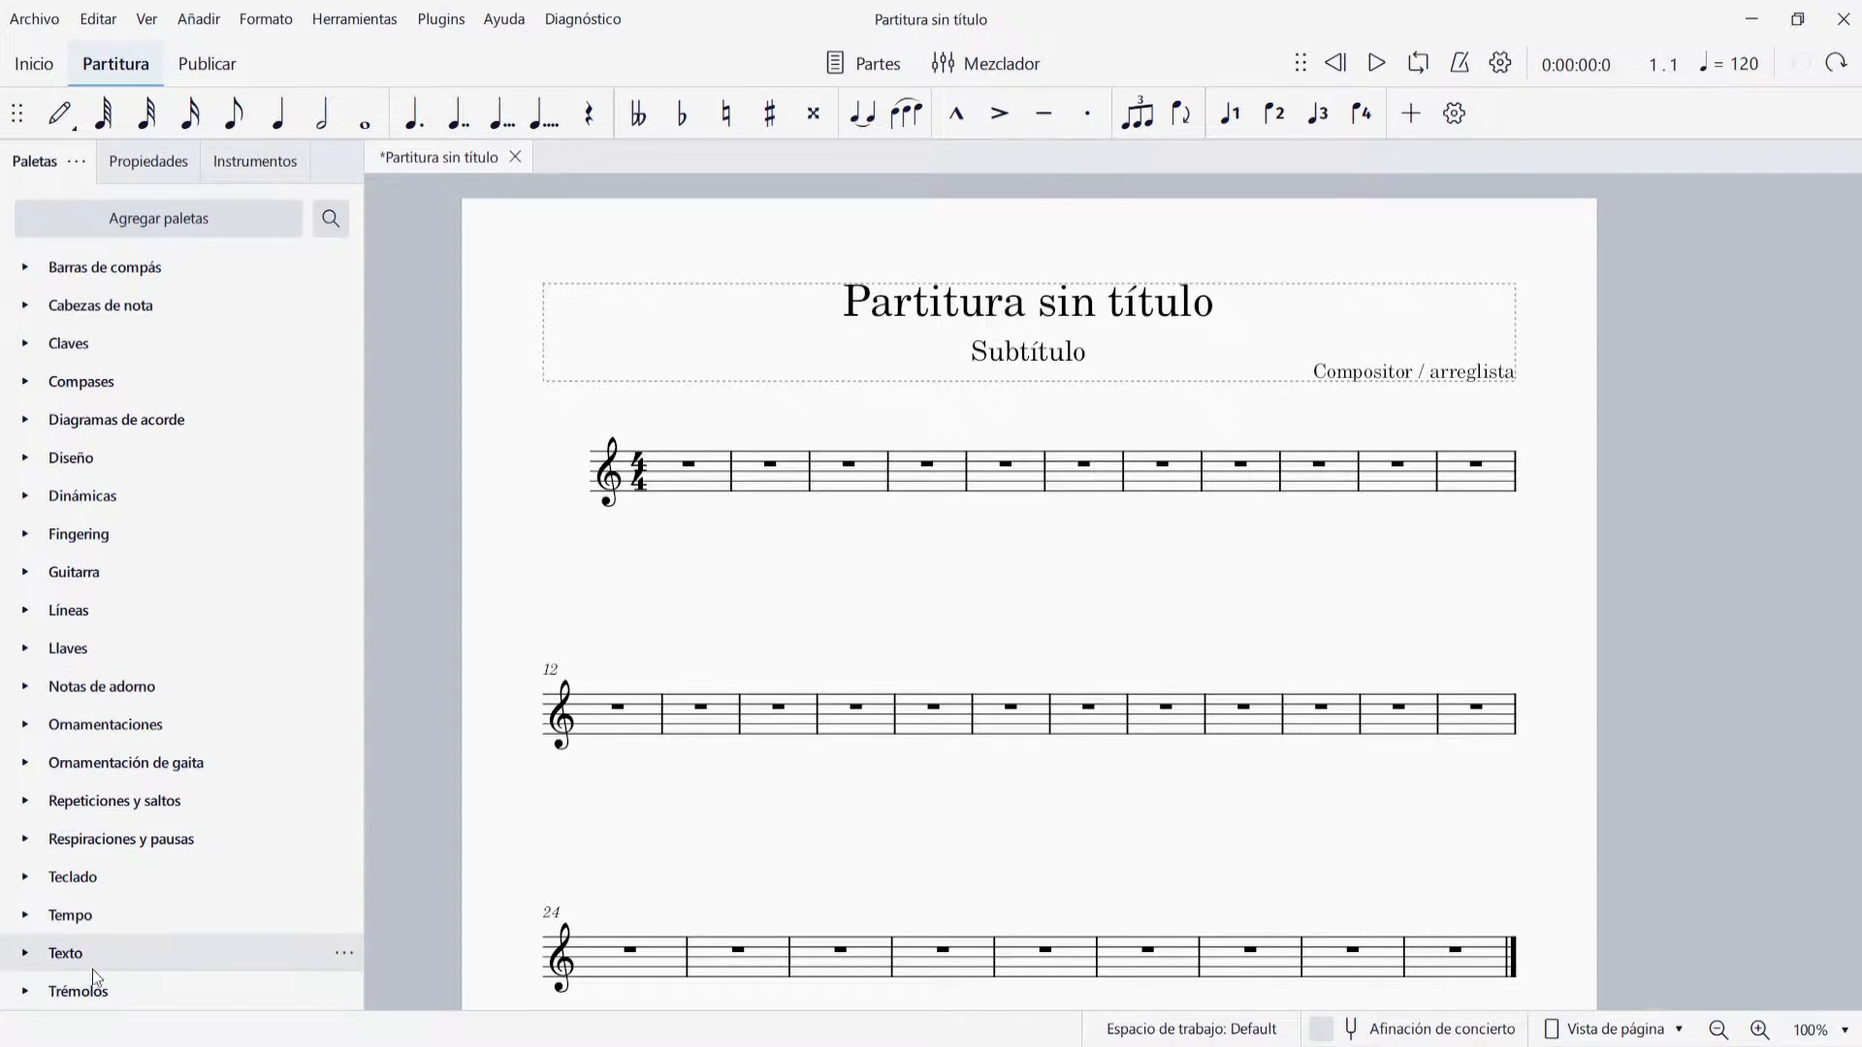
left_click(29, 954)
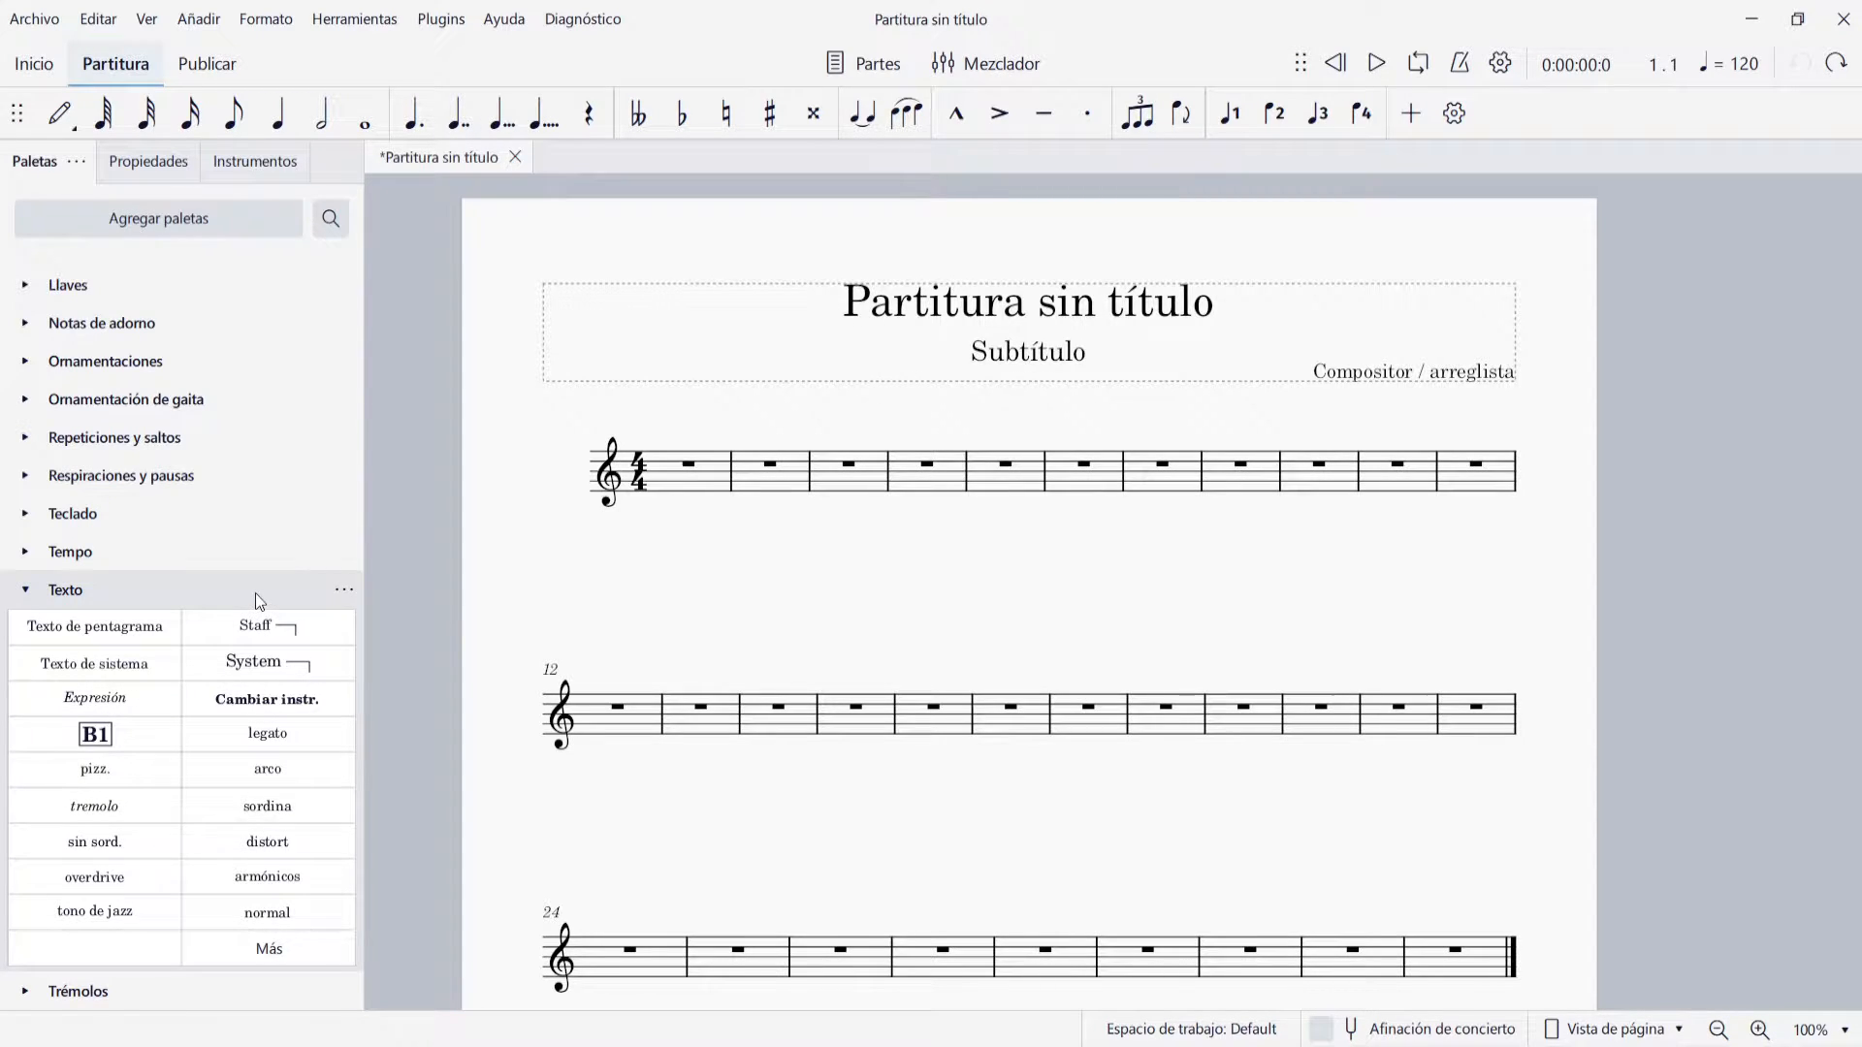
left_click(26, 551)
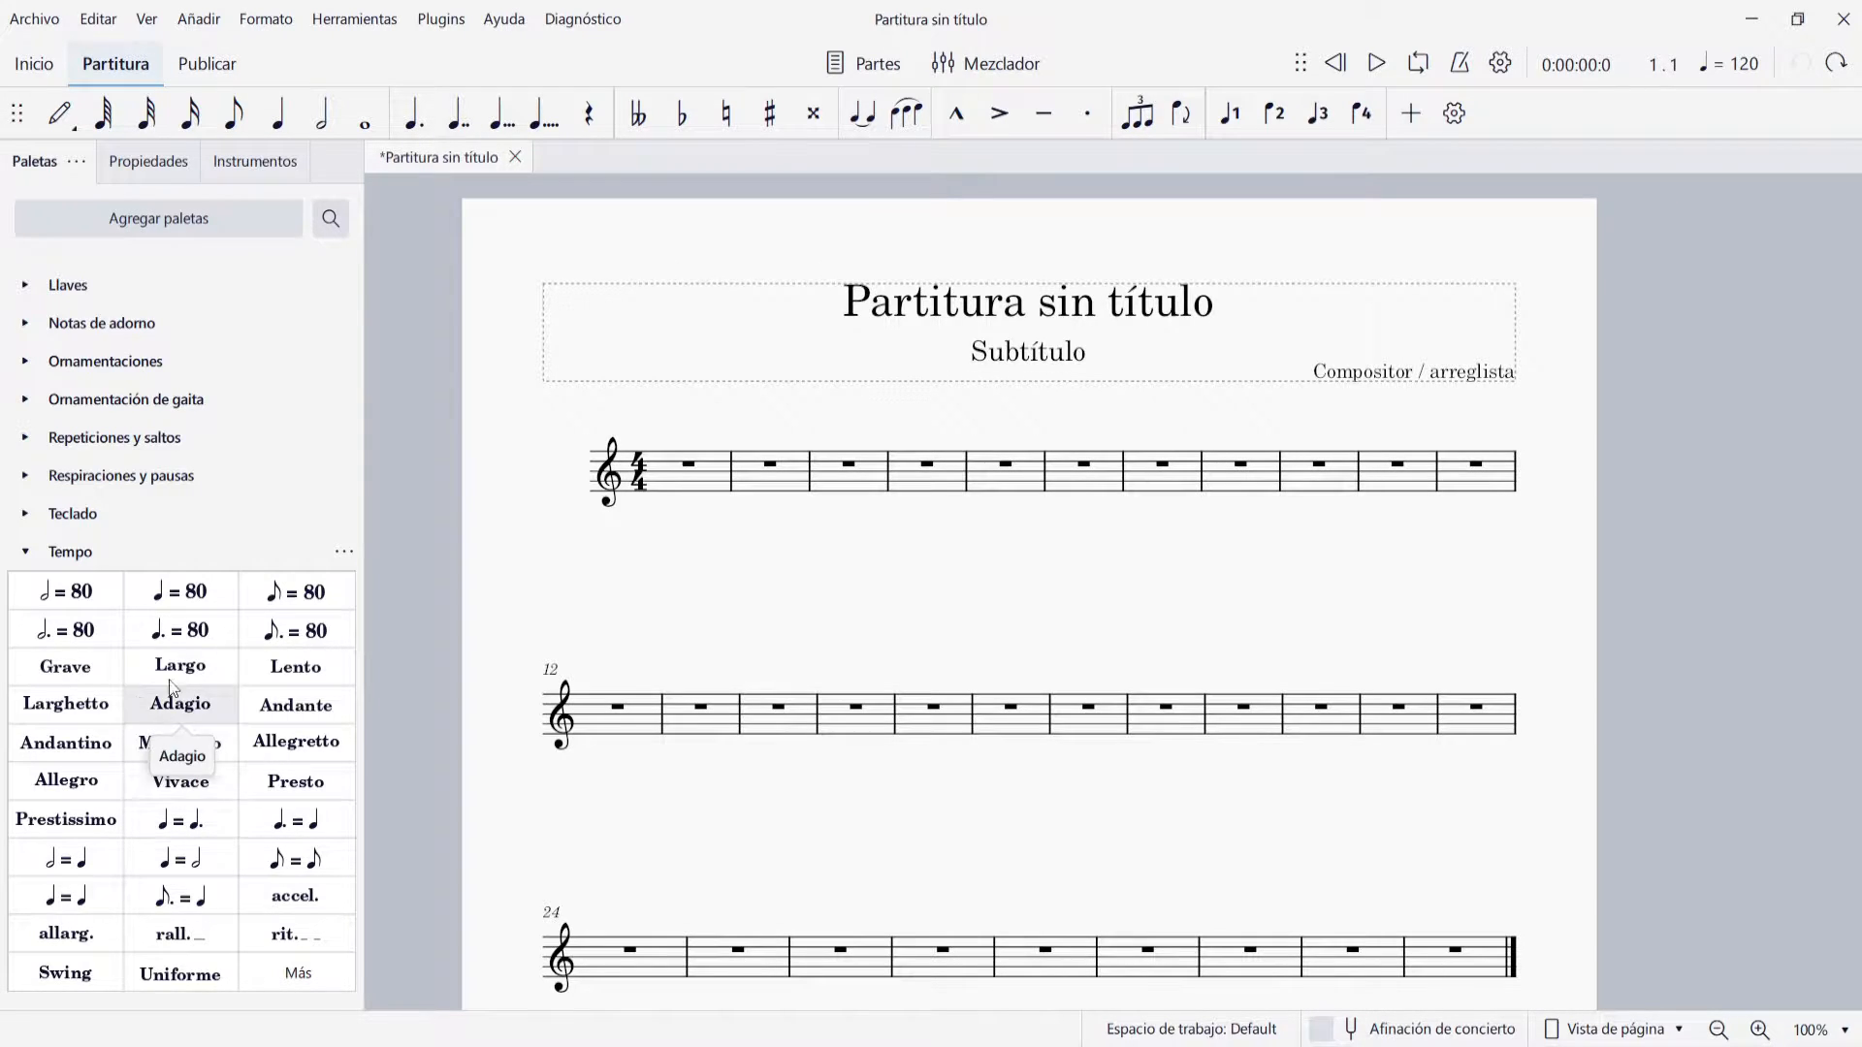
left_click(25, 442)
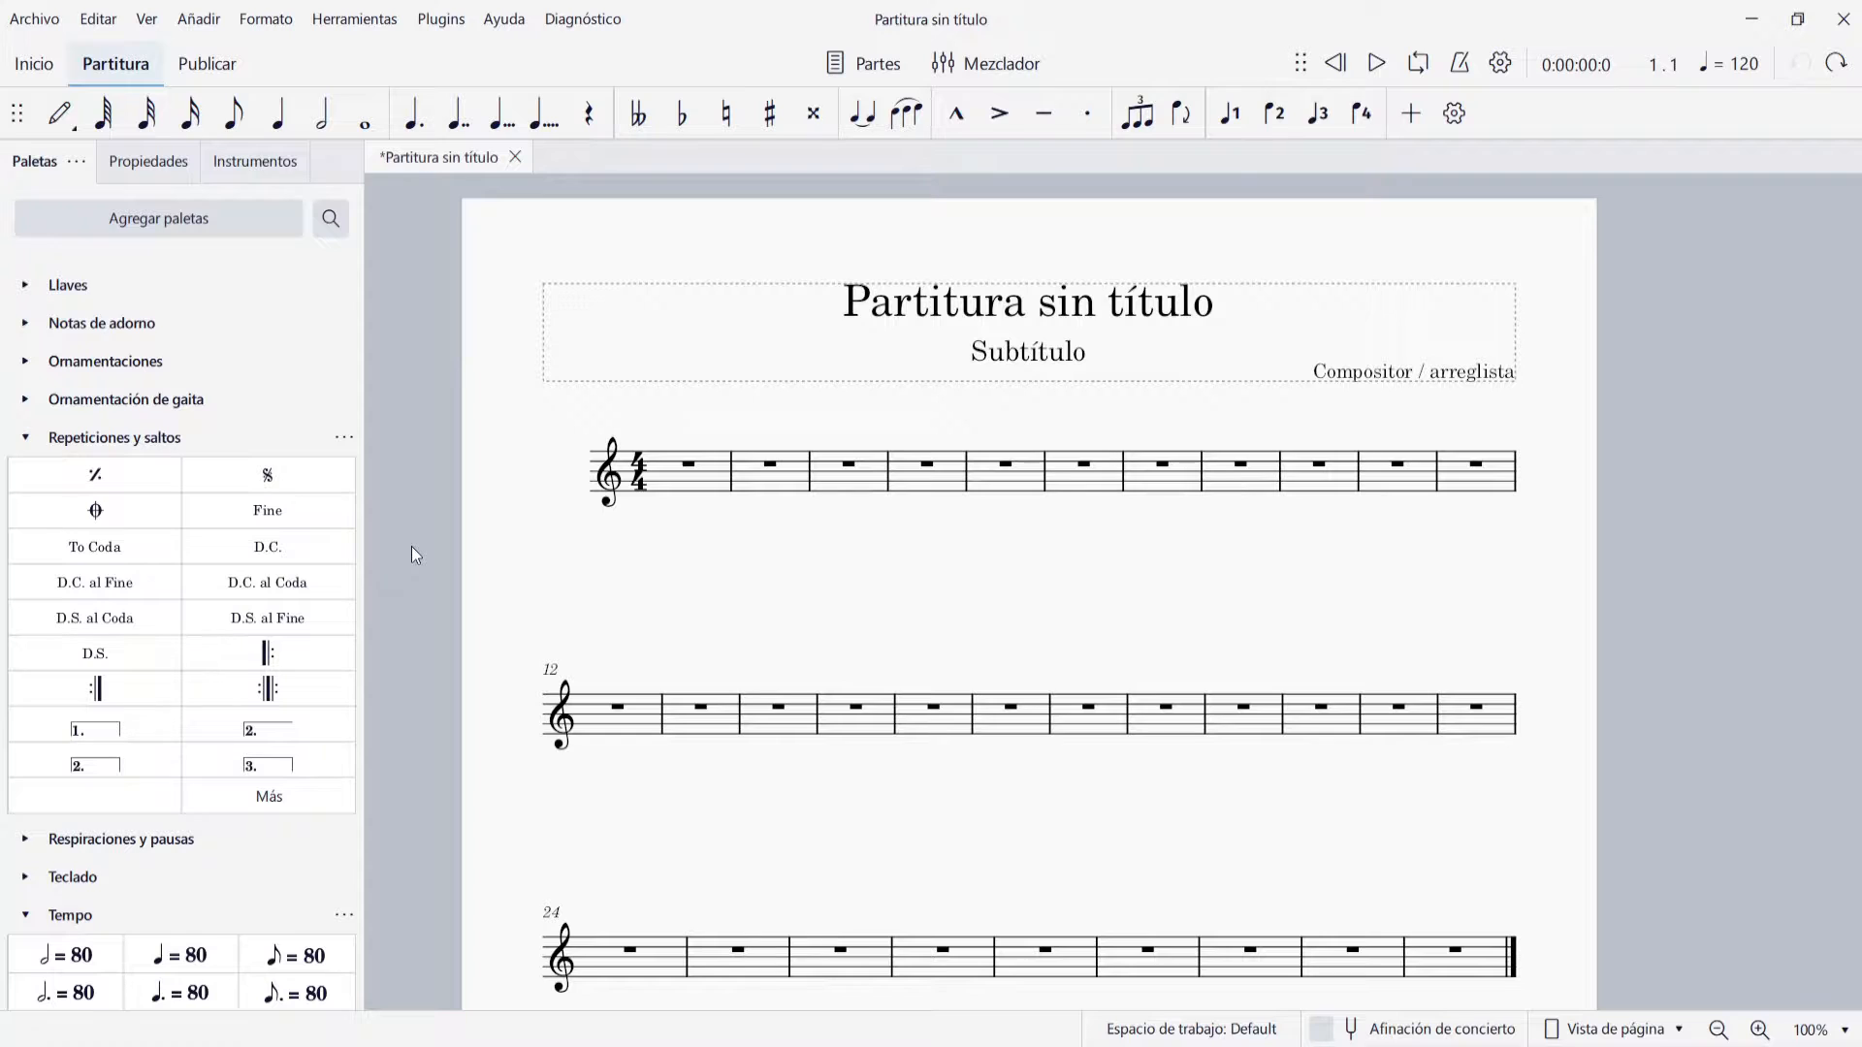
left_click(26, 438)
left_click(26, 551)
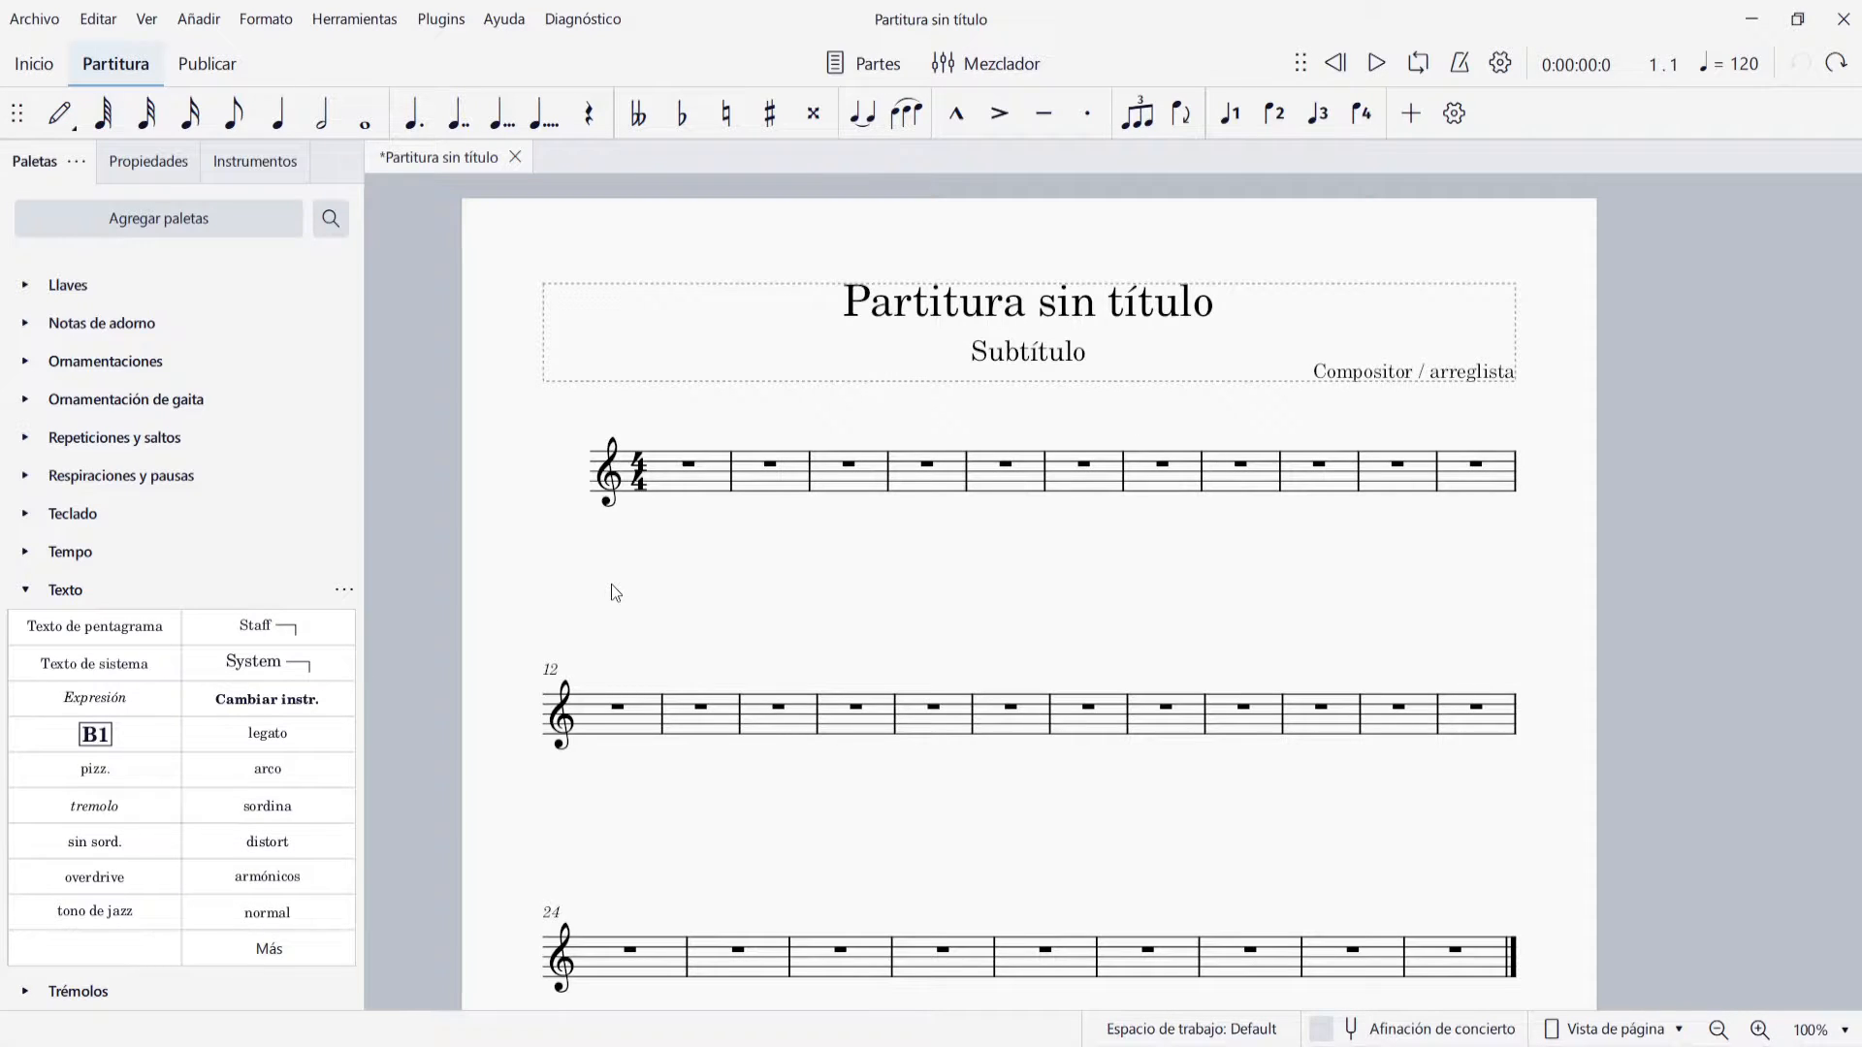
Add an Oboe from the woodwinds to the score's instruments, alongside the Piano
key("i")
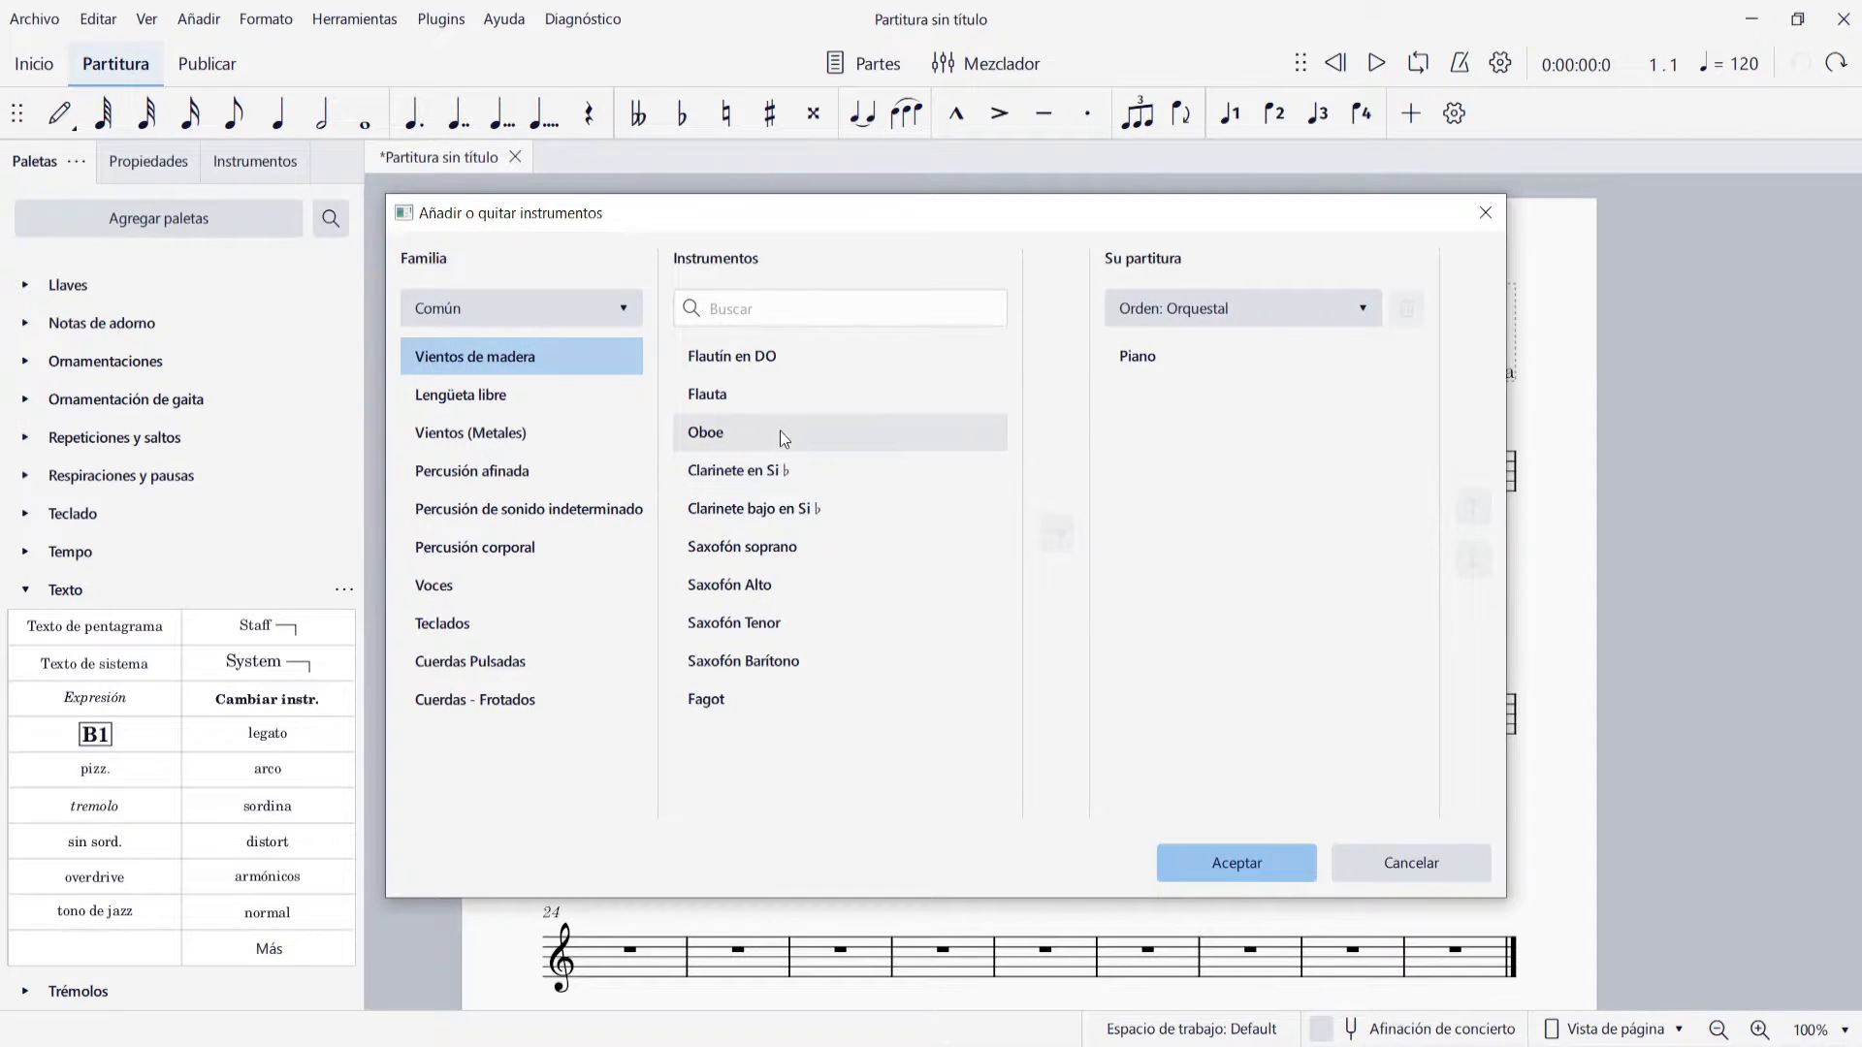
double_click(780, 431)
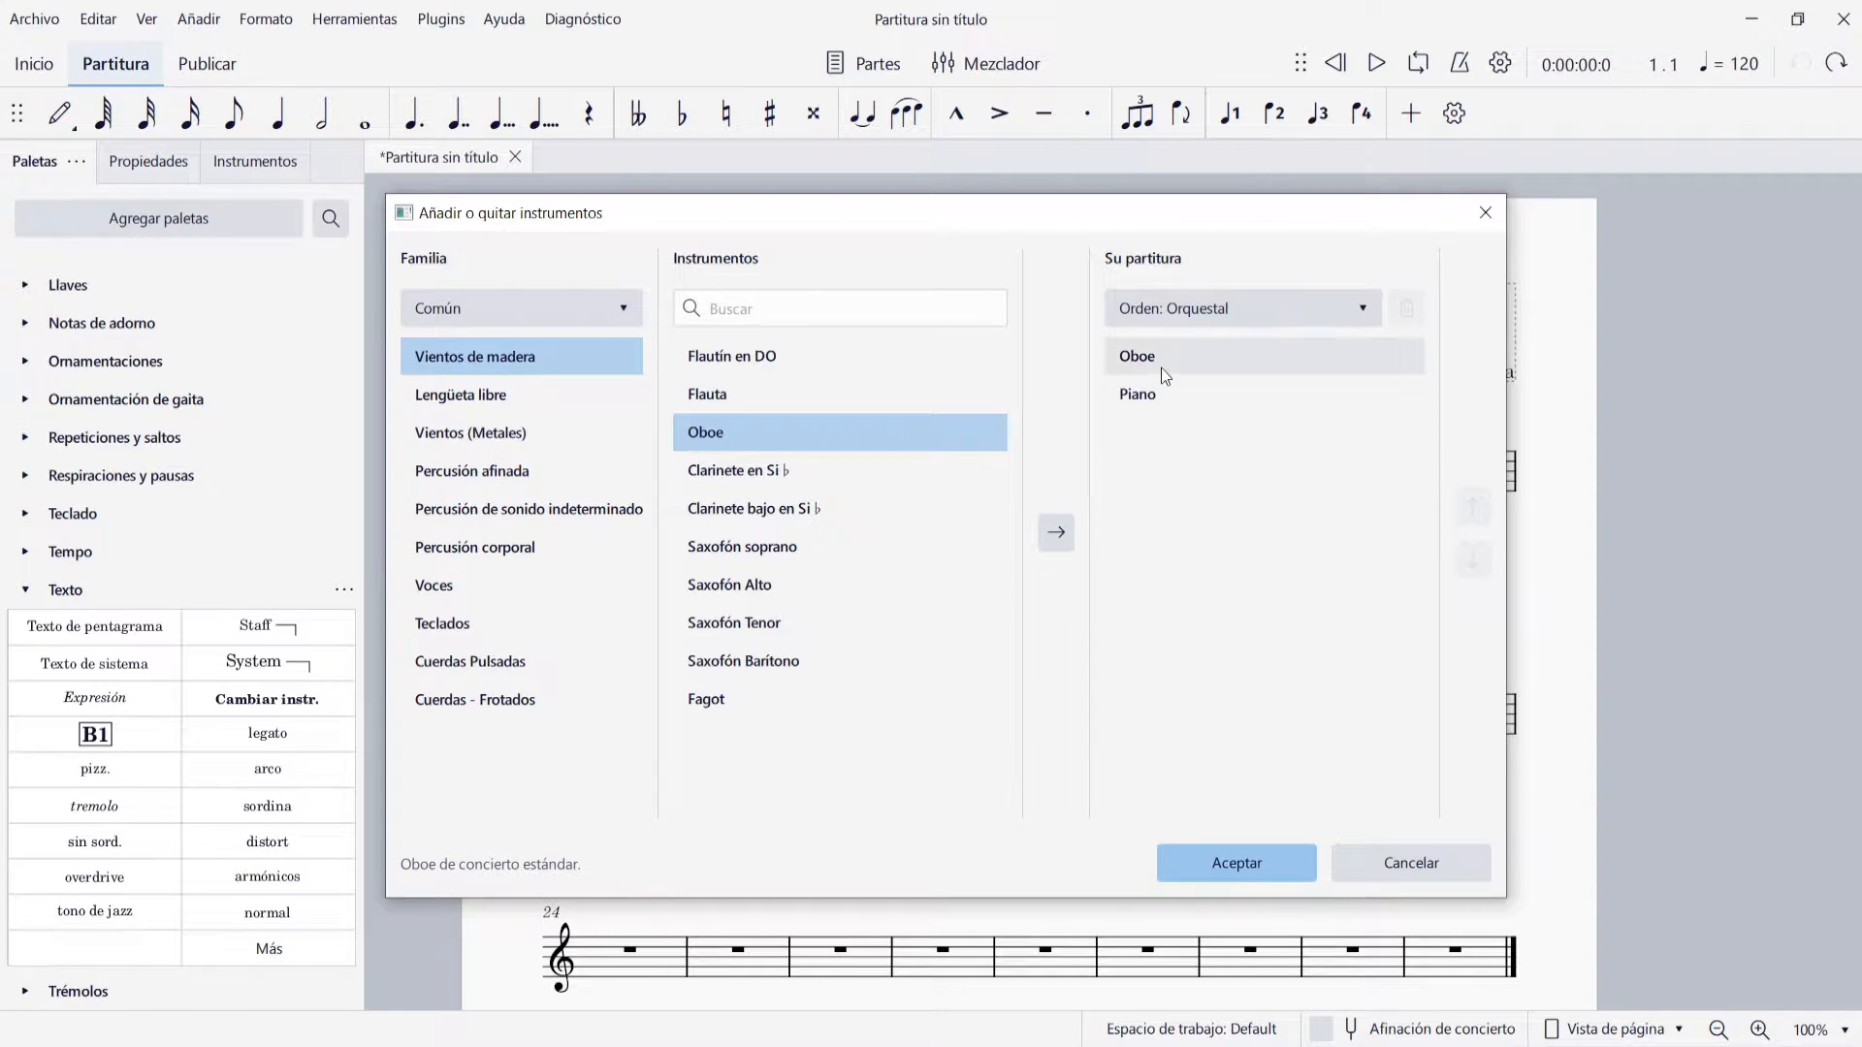
left_click(1191, 854)
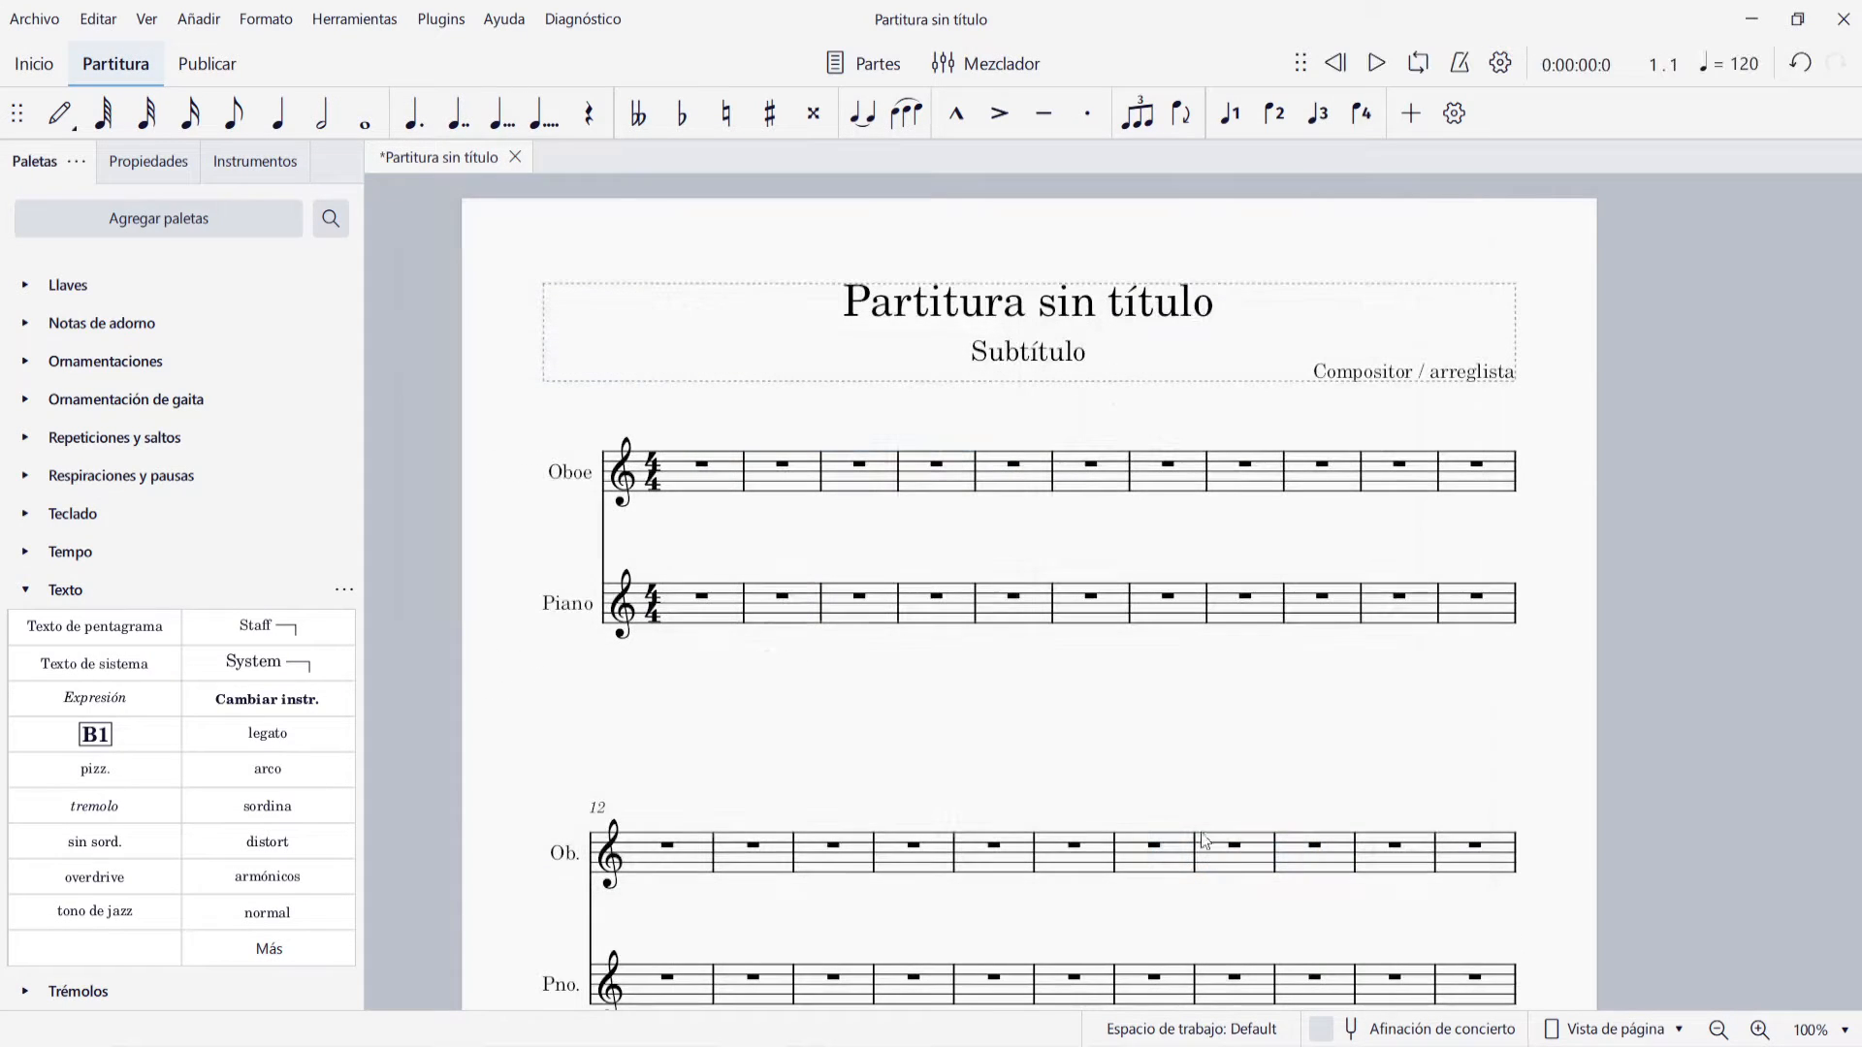
Enter four quarter-note Gs in the first measure of the Oboe staff
left_click(705, 472)
key("n")
key("5")
key("g")
key("g")
key("g")
key("g")
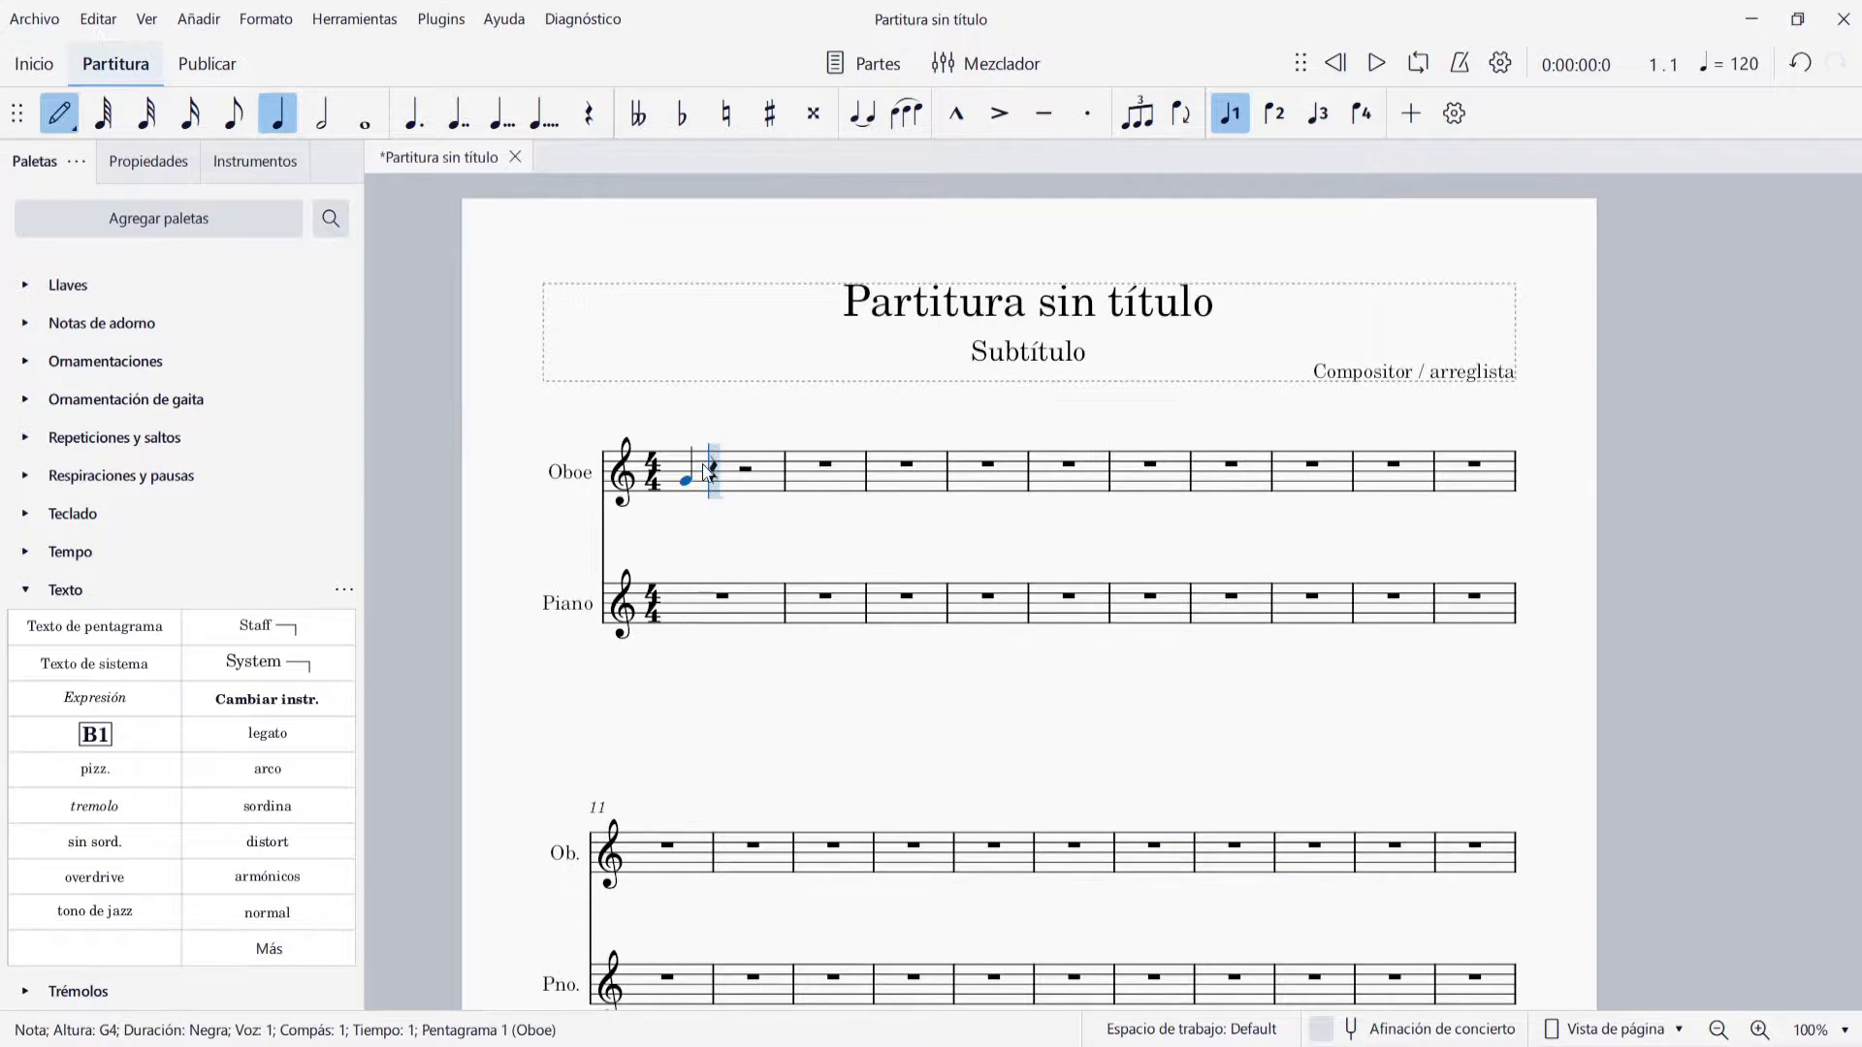
key("Escape")
Enter four quarter-note Gs in the first measure of the Piano staff
left_click(717, 603)
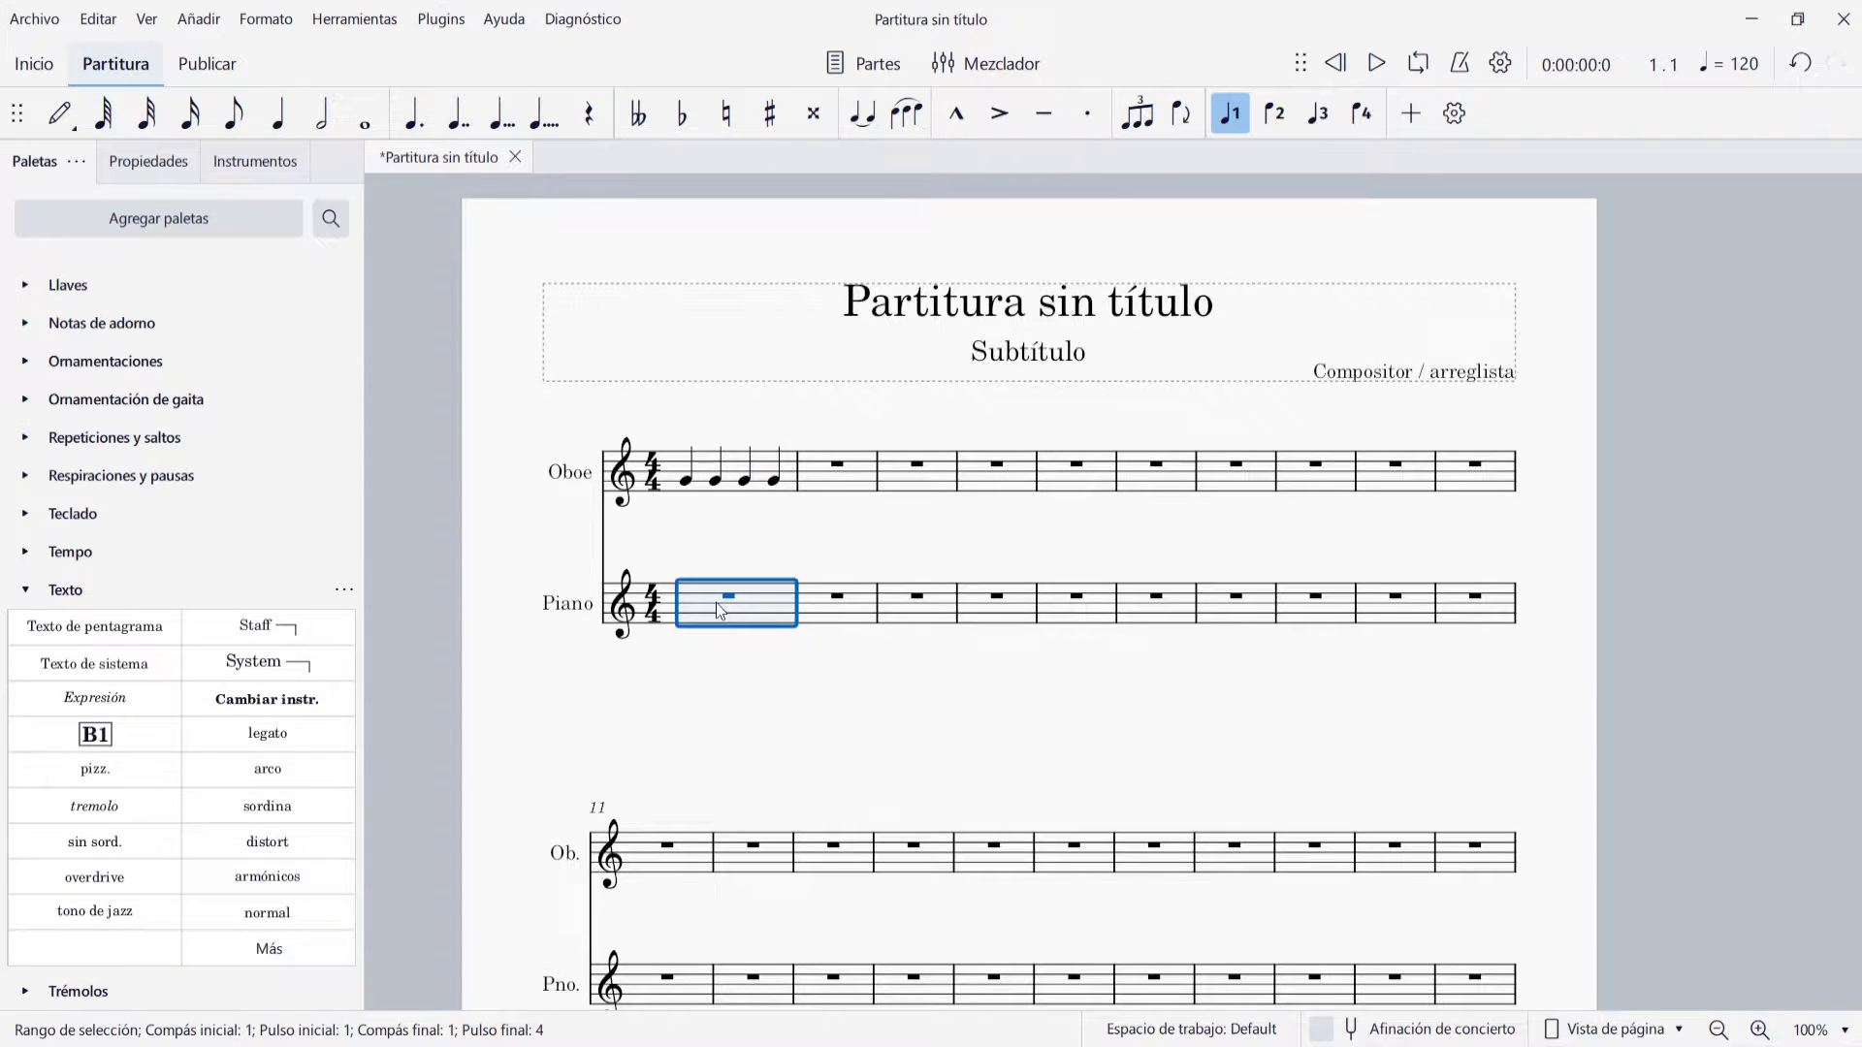
key("n")
key("g")
key("g")
key("g")
key("g")
key("Escape")
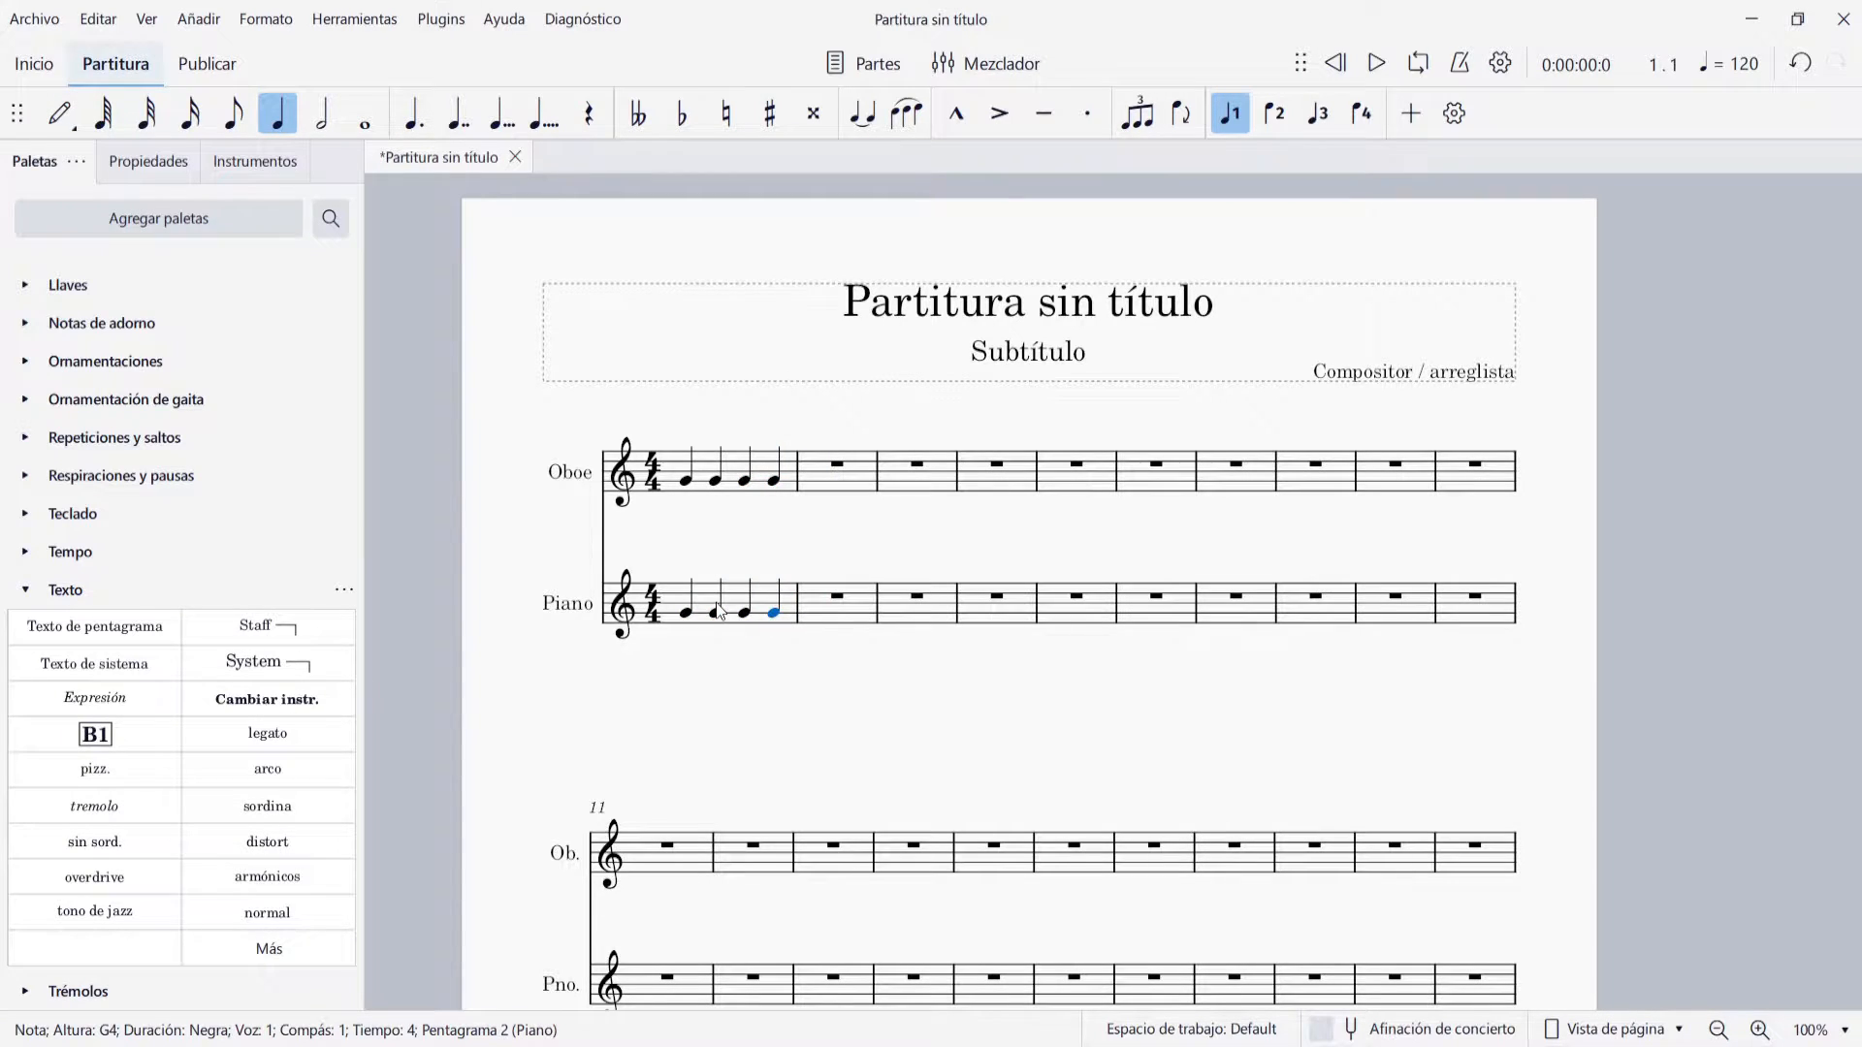
key("Escape")
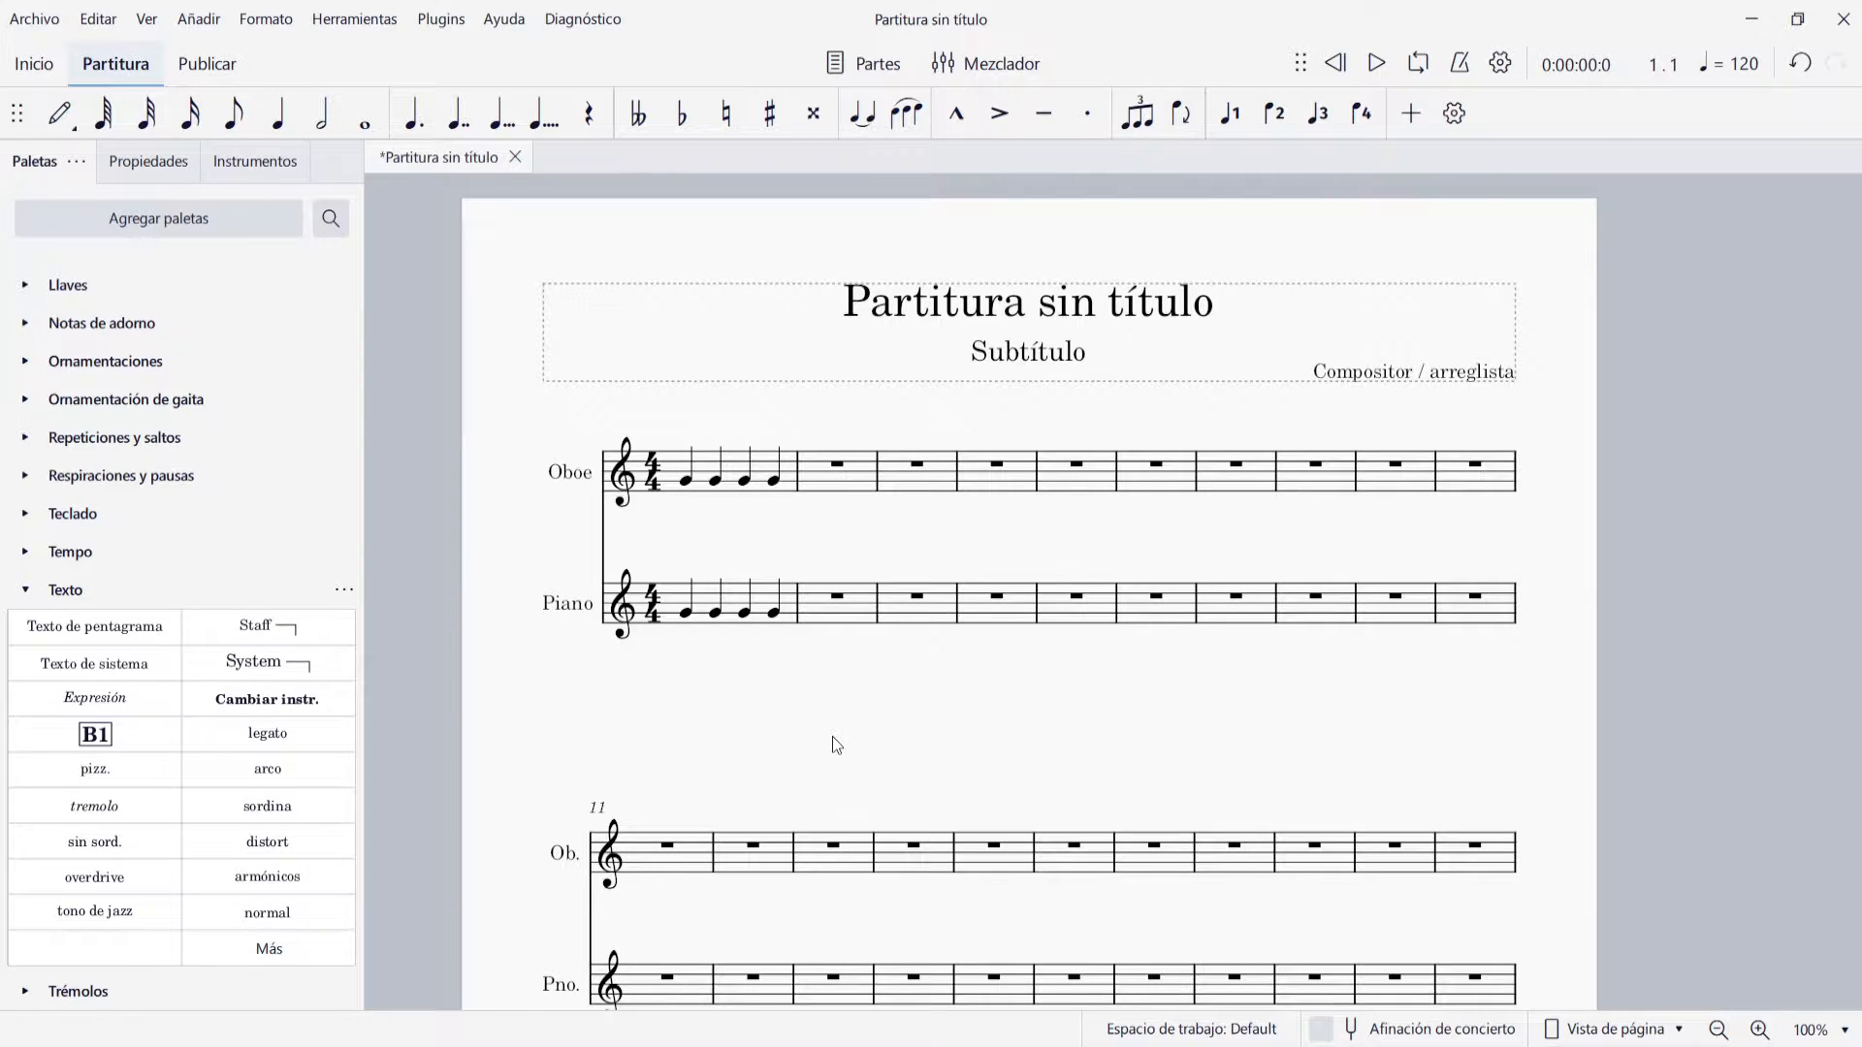
Add staff text to the first Oboe note and change its wording to "Texto de Oboe"
left_click(686, 482)
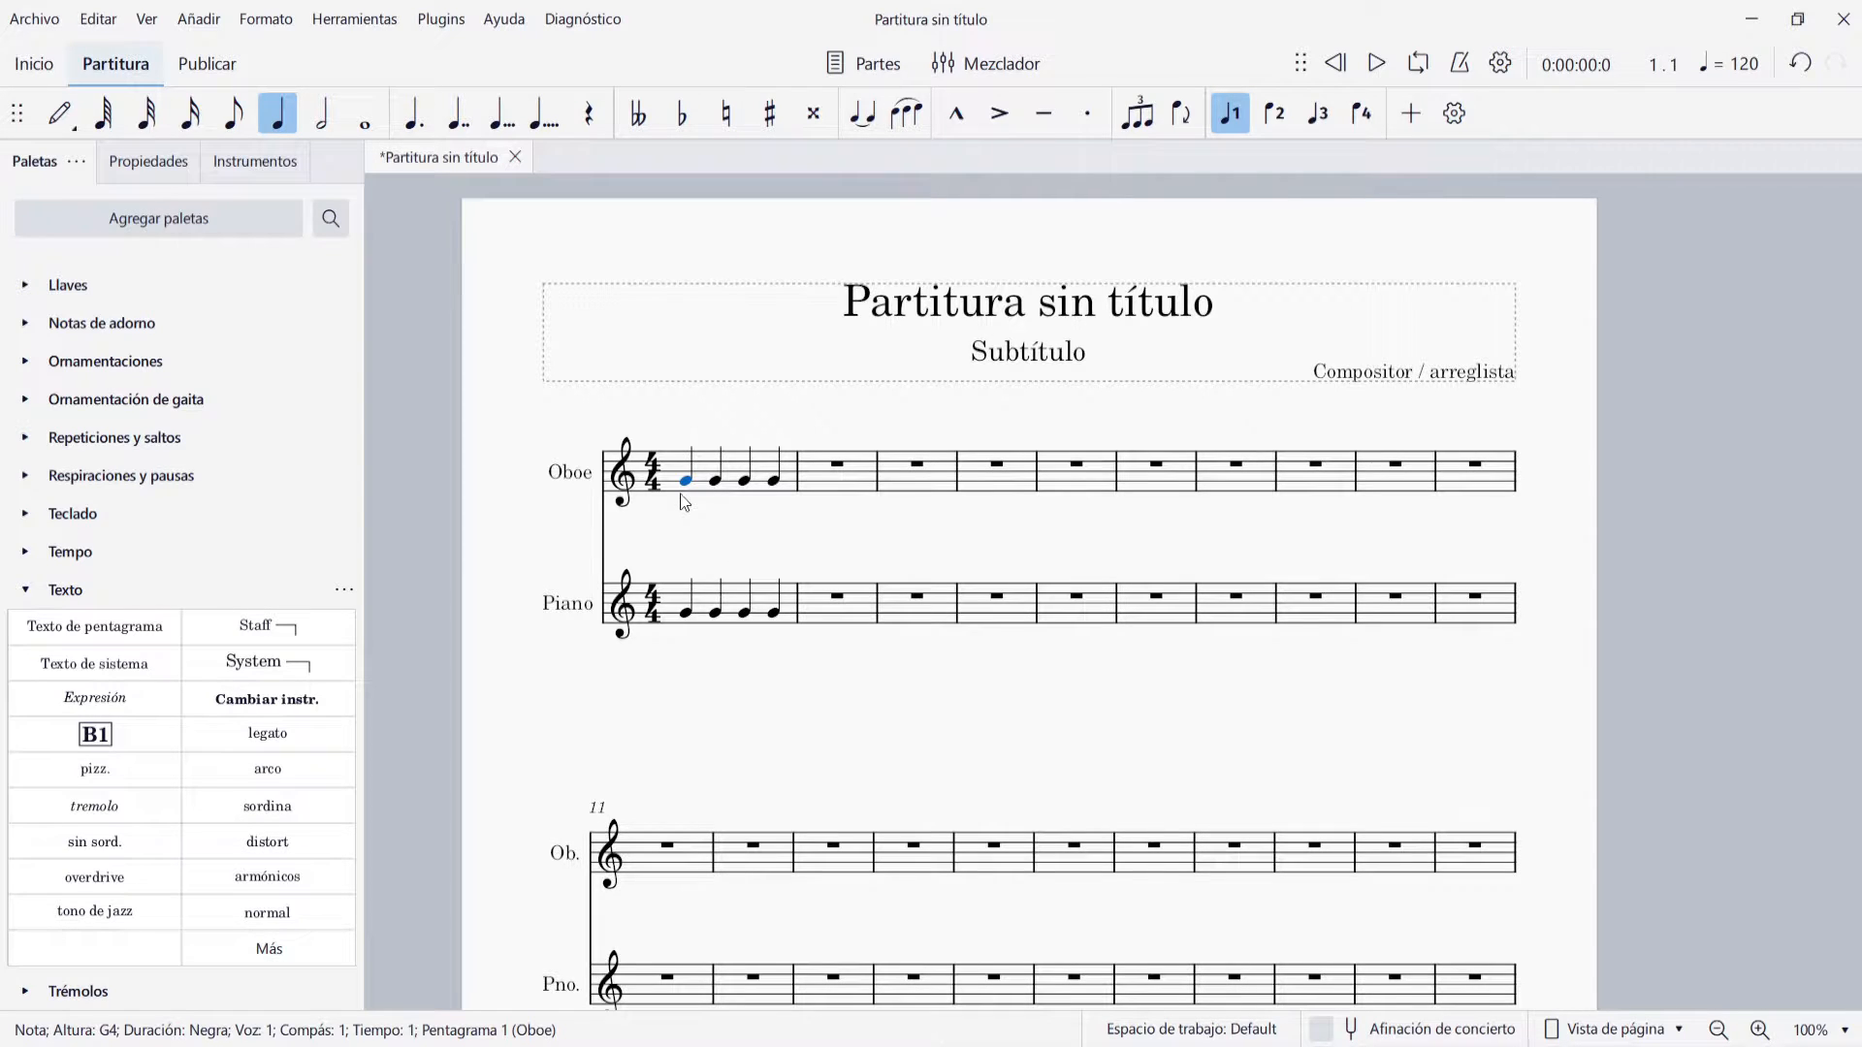
left_click(97, 633)
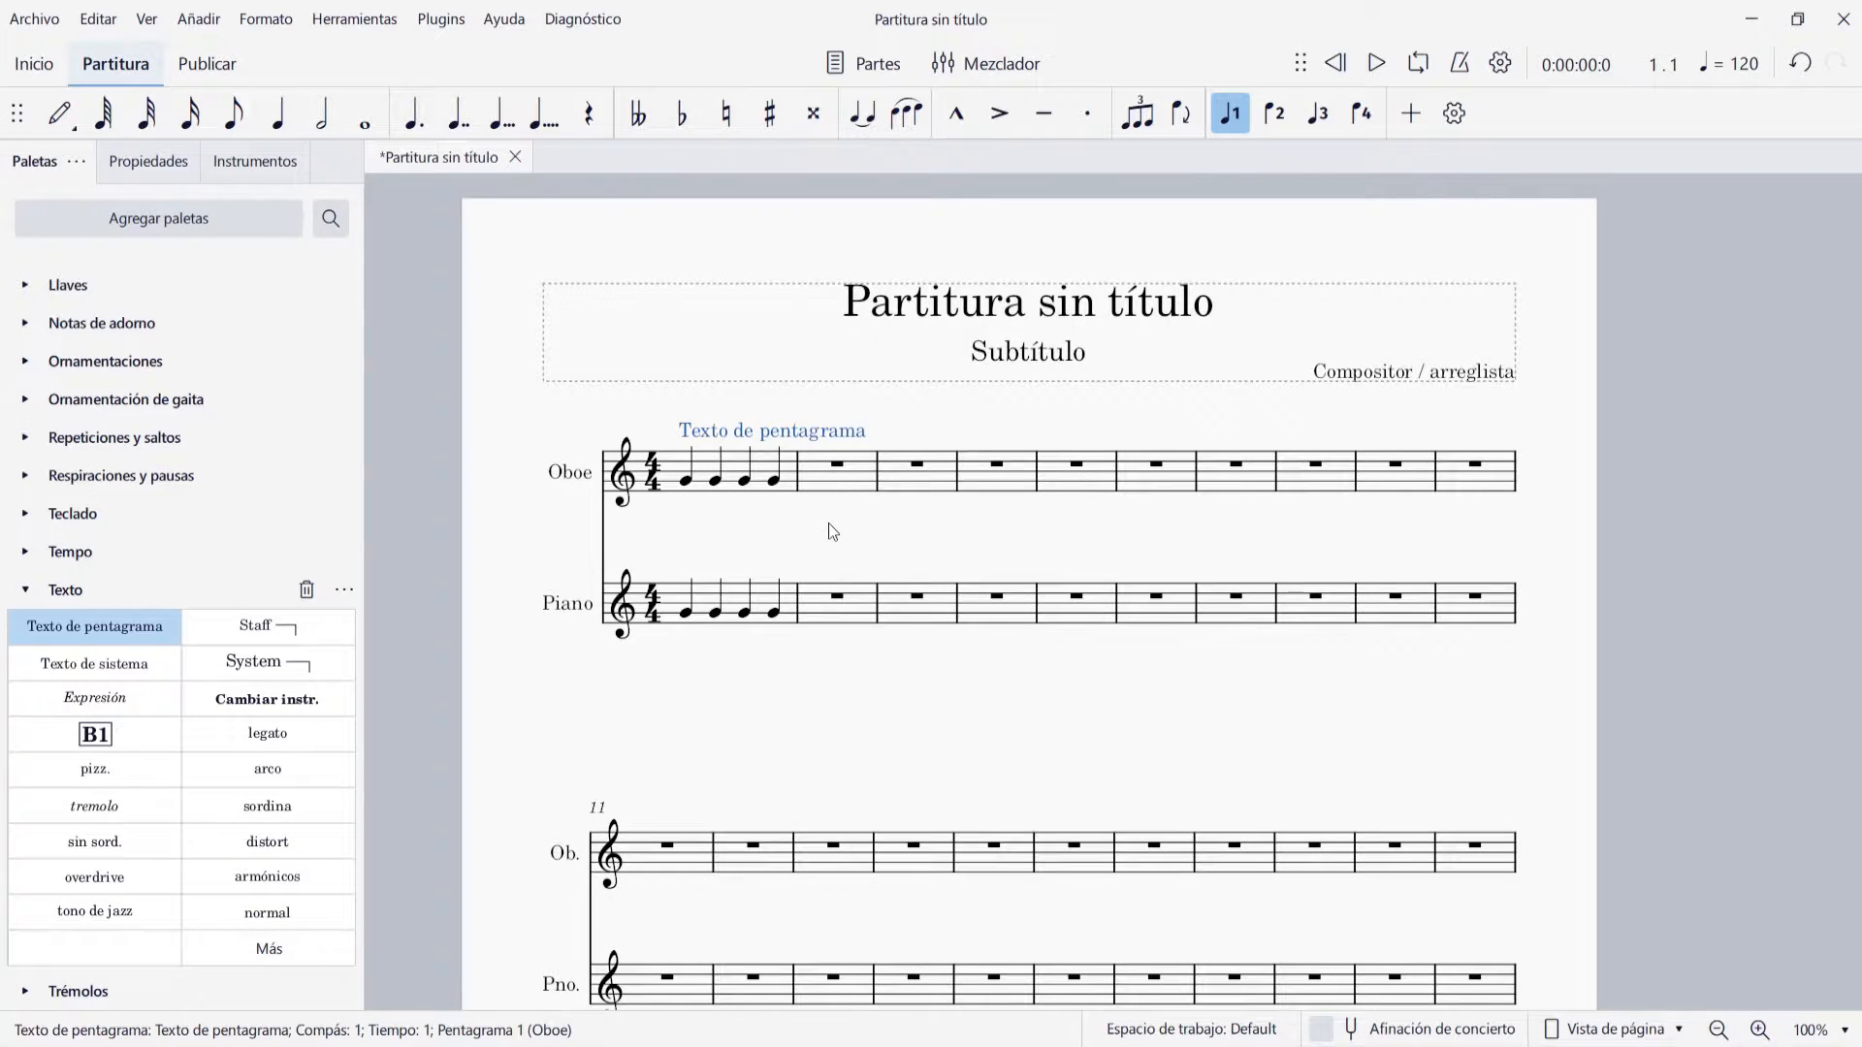
double_click(822, 435)
key("Right")
key("Right")
key("Right")
key("BackSpace")
key("BackSpace")
key("BackSpace")
key("BackSpace")
key("BackSpace")
key("BackSpace")
key("BackSpace")
key("BackSpace")
key("BackSpace")
key("BackSpace")
key("BackSpace")
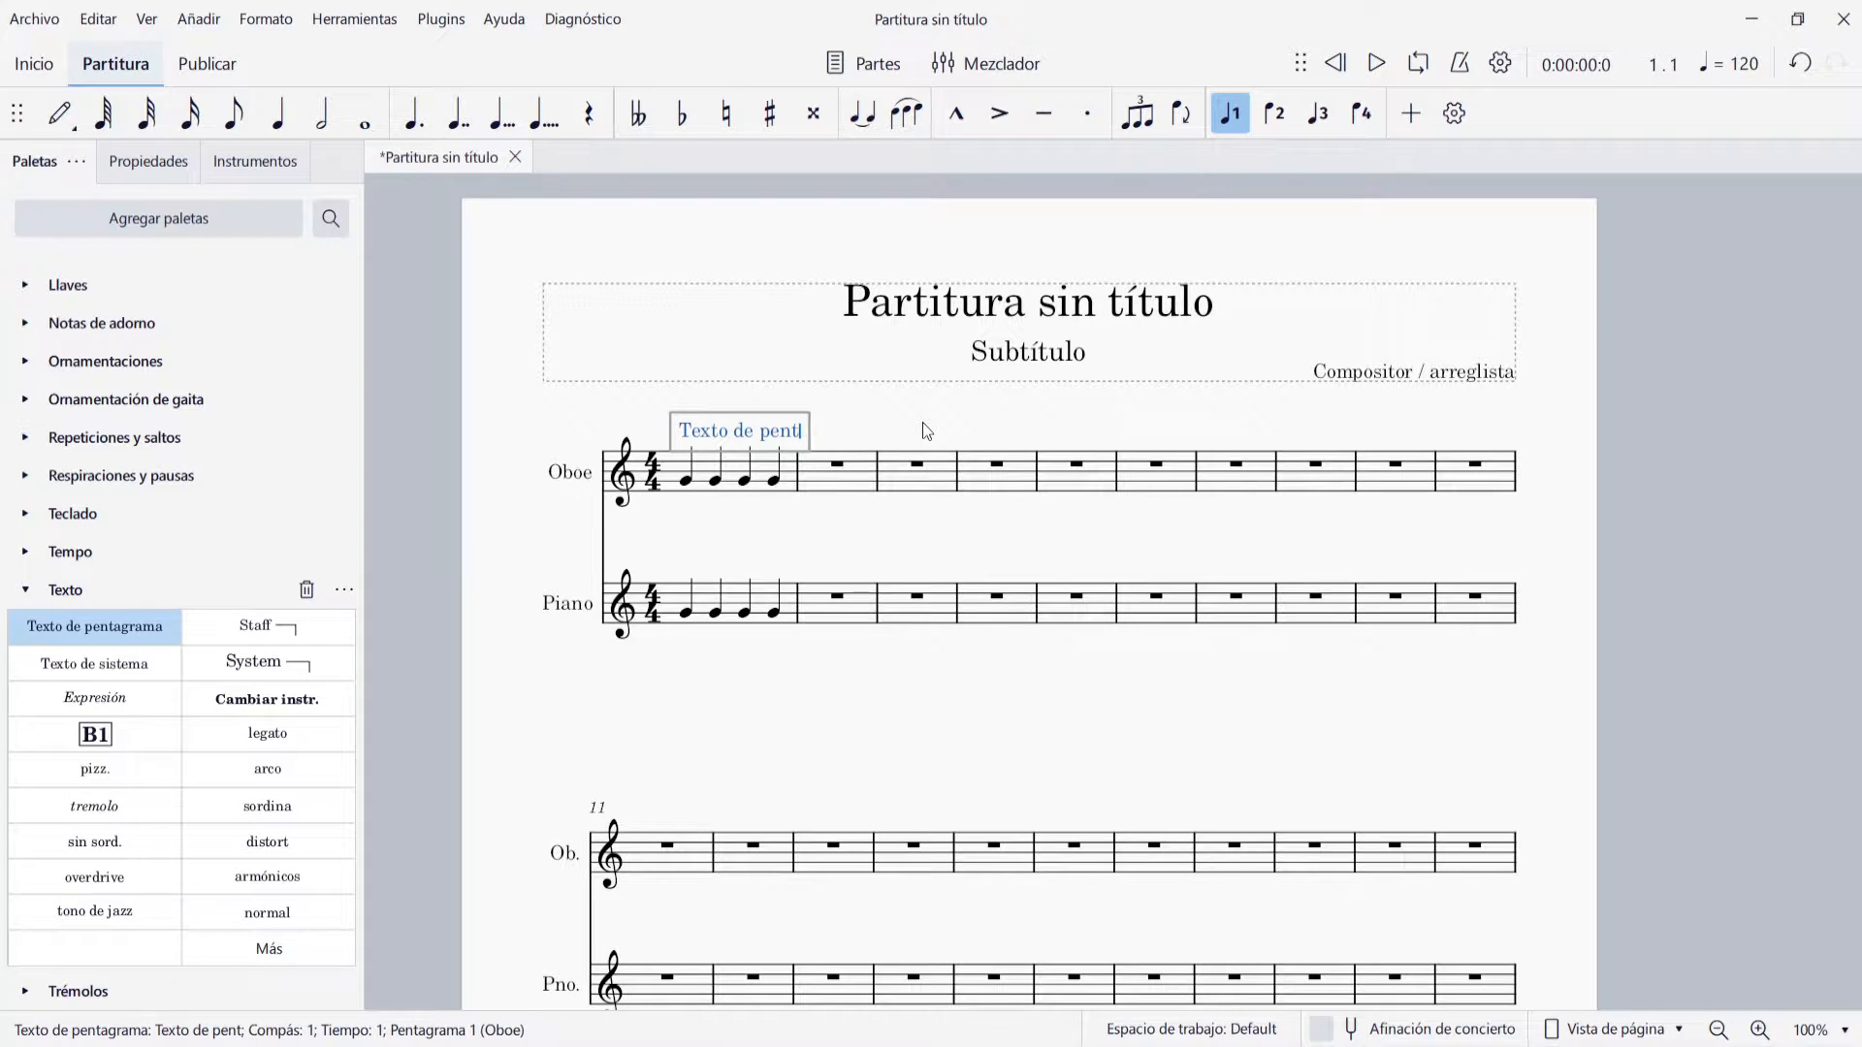
type("Oboe")
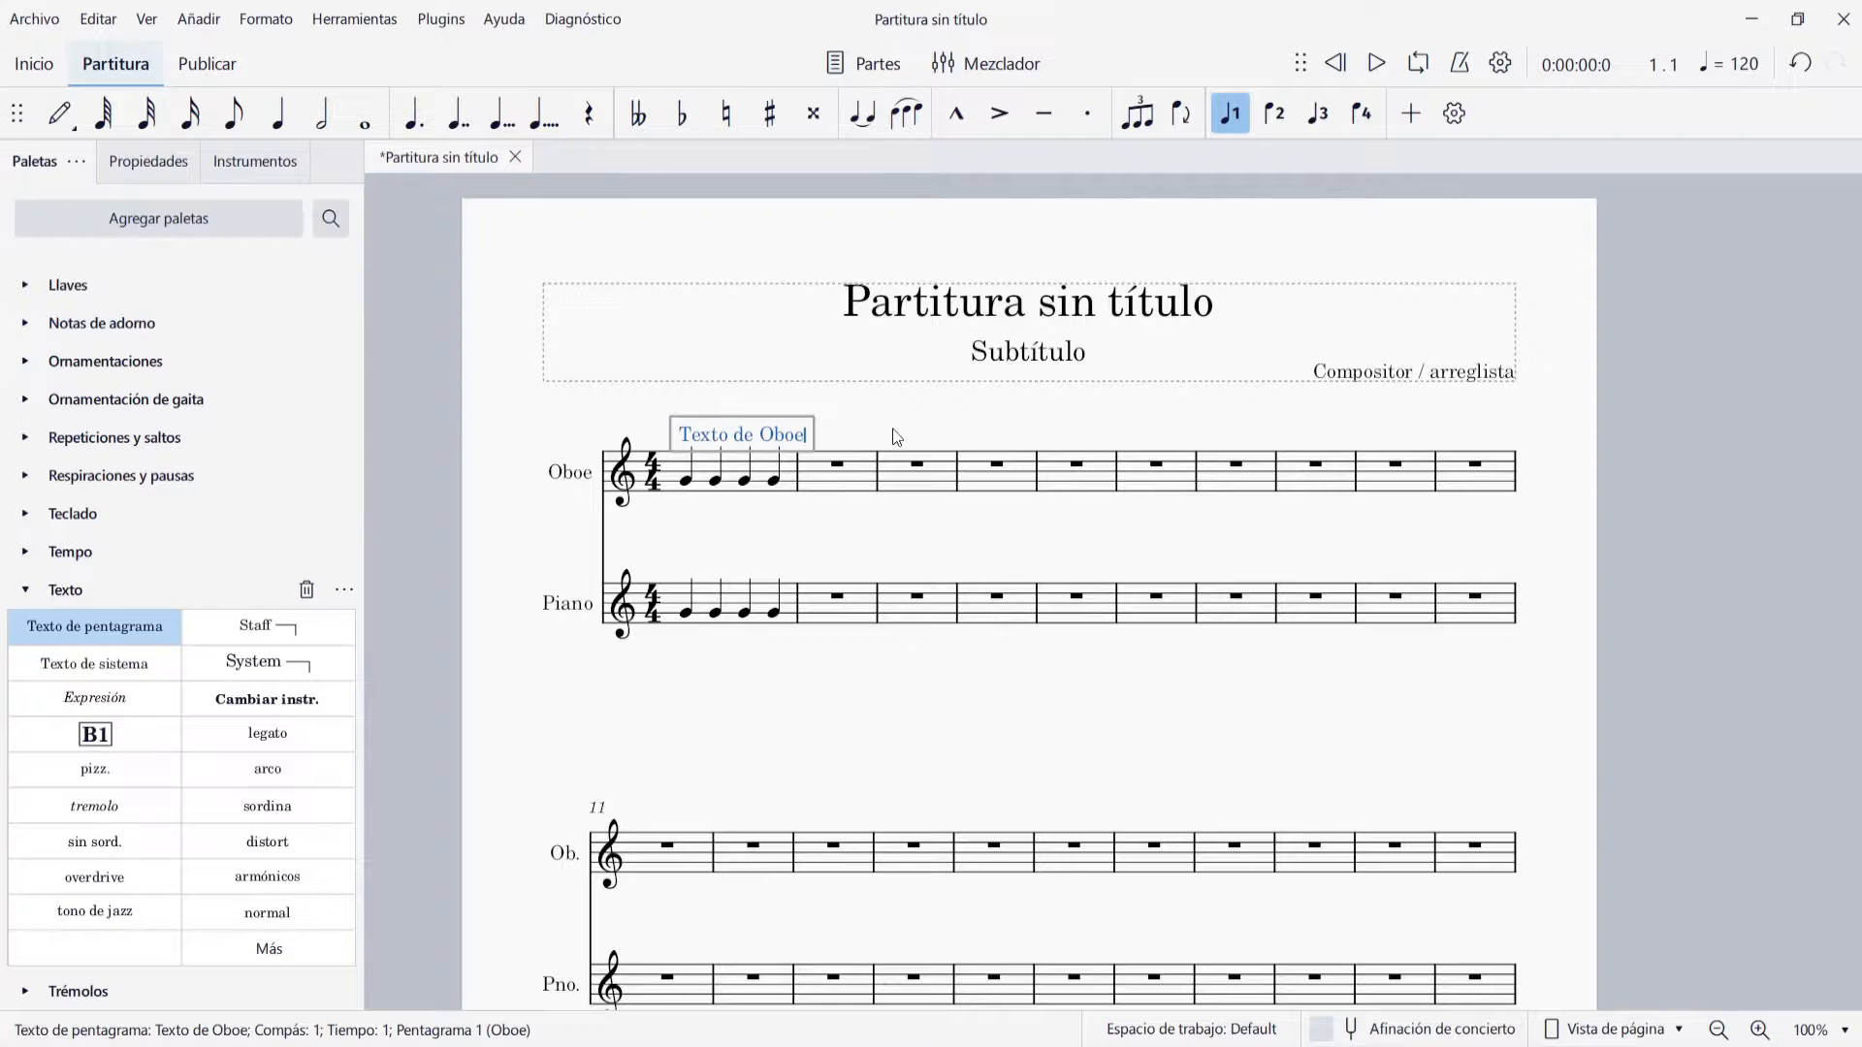
key("Escape")
Add staff text to the first Piano note and change its wording to "Texto de piano"
left_click(686, 612)
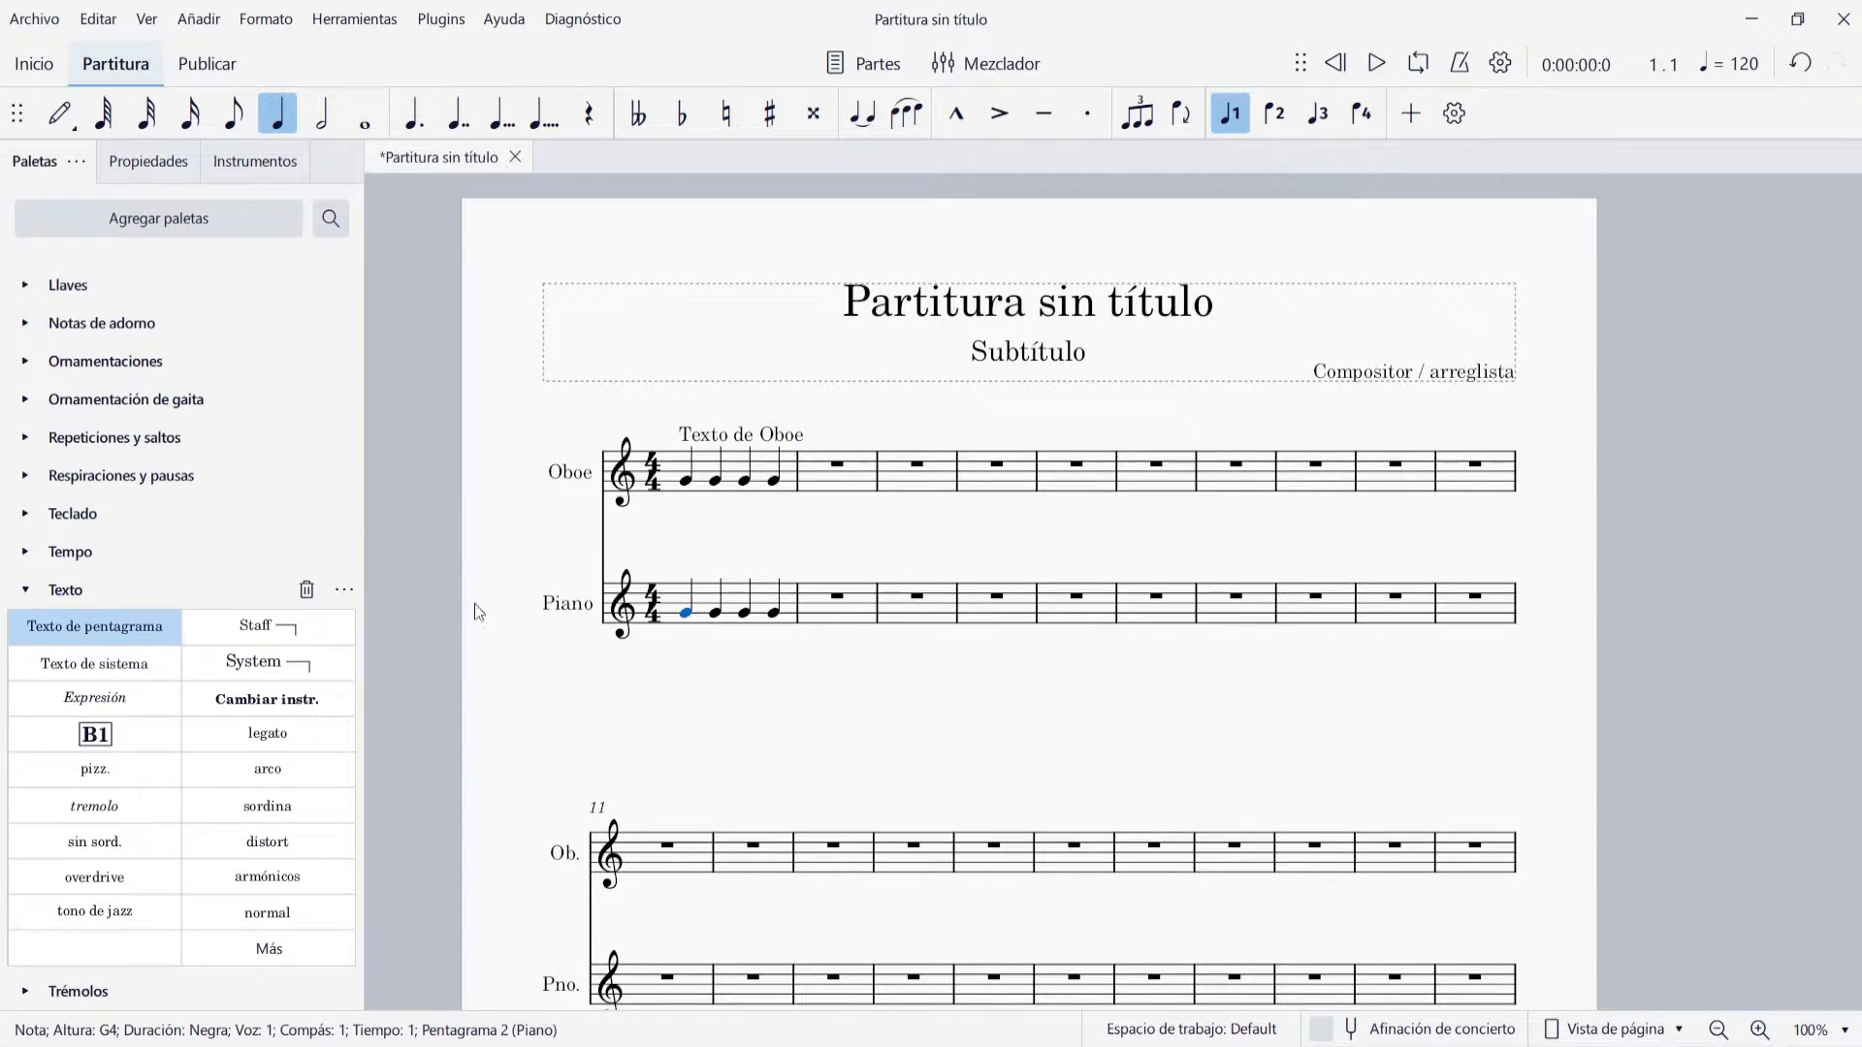
left_click(91, 624)
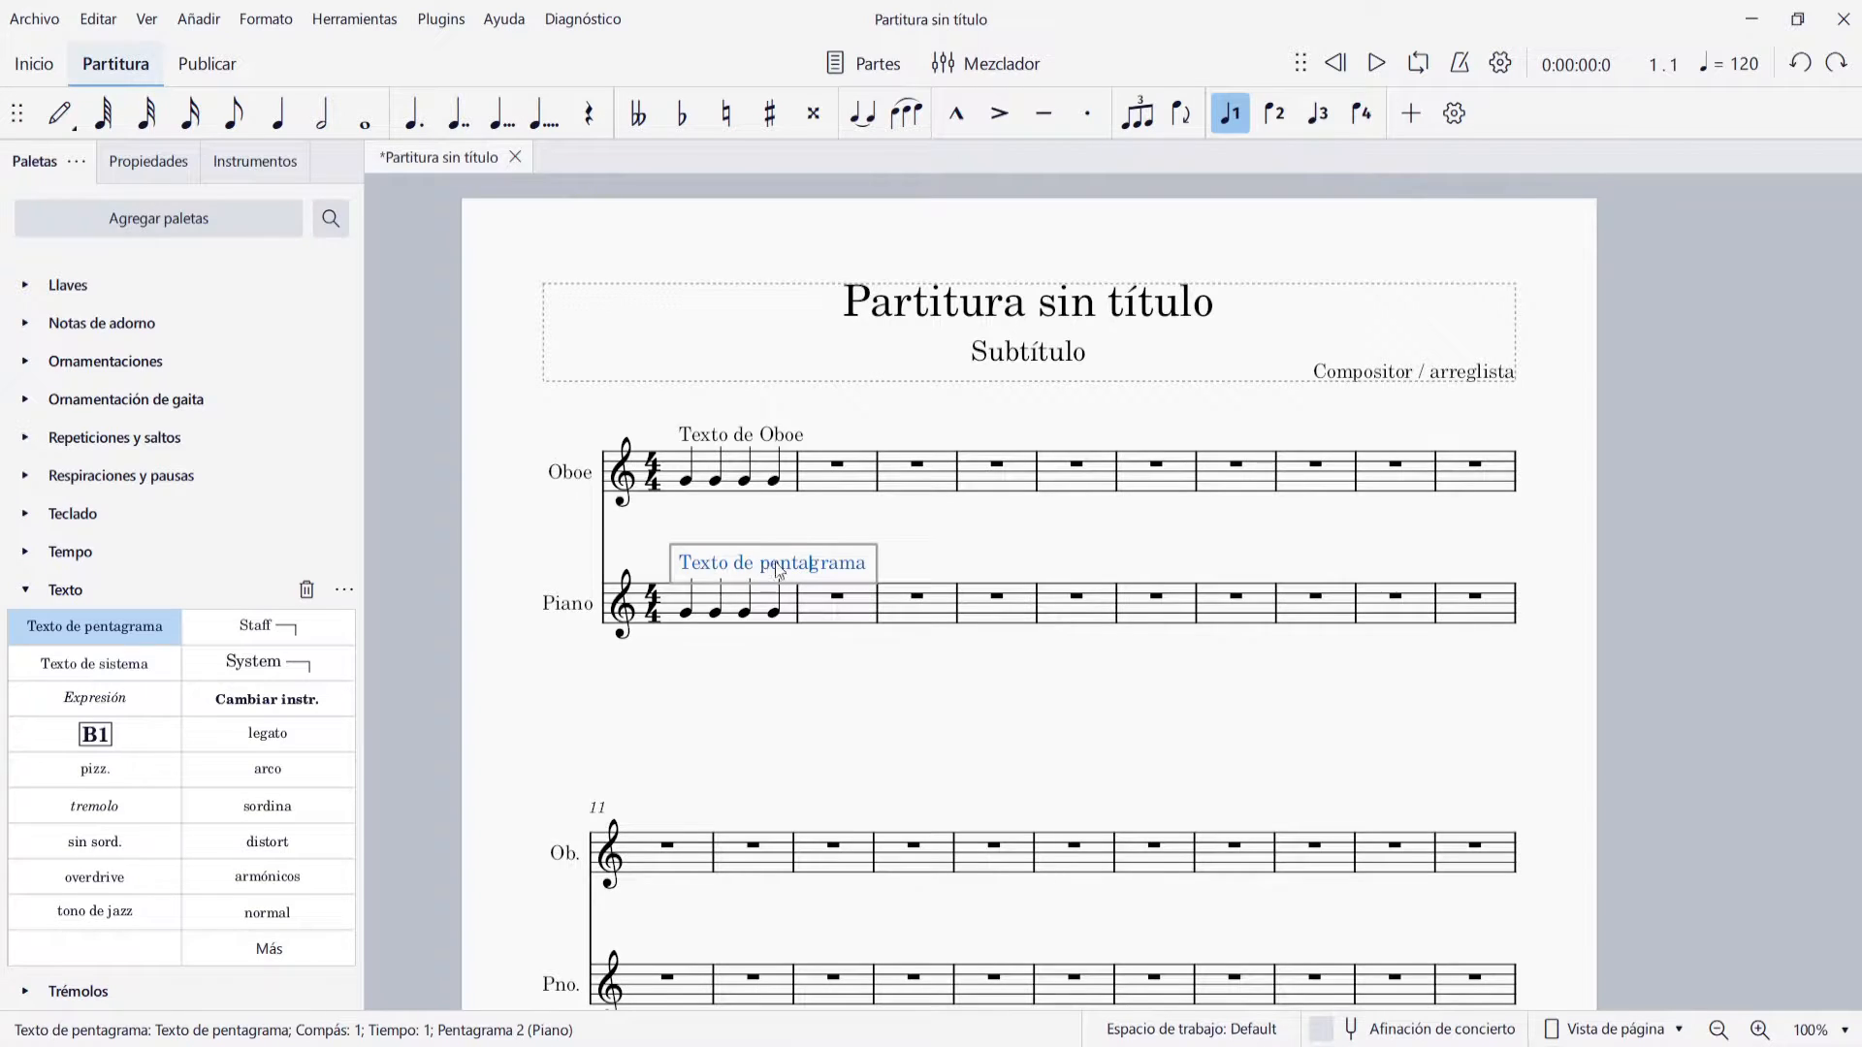
left_click_drag(771, 562, 900, 568)
type("ian")
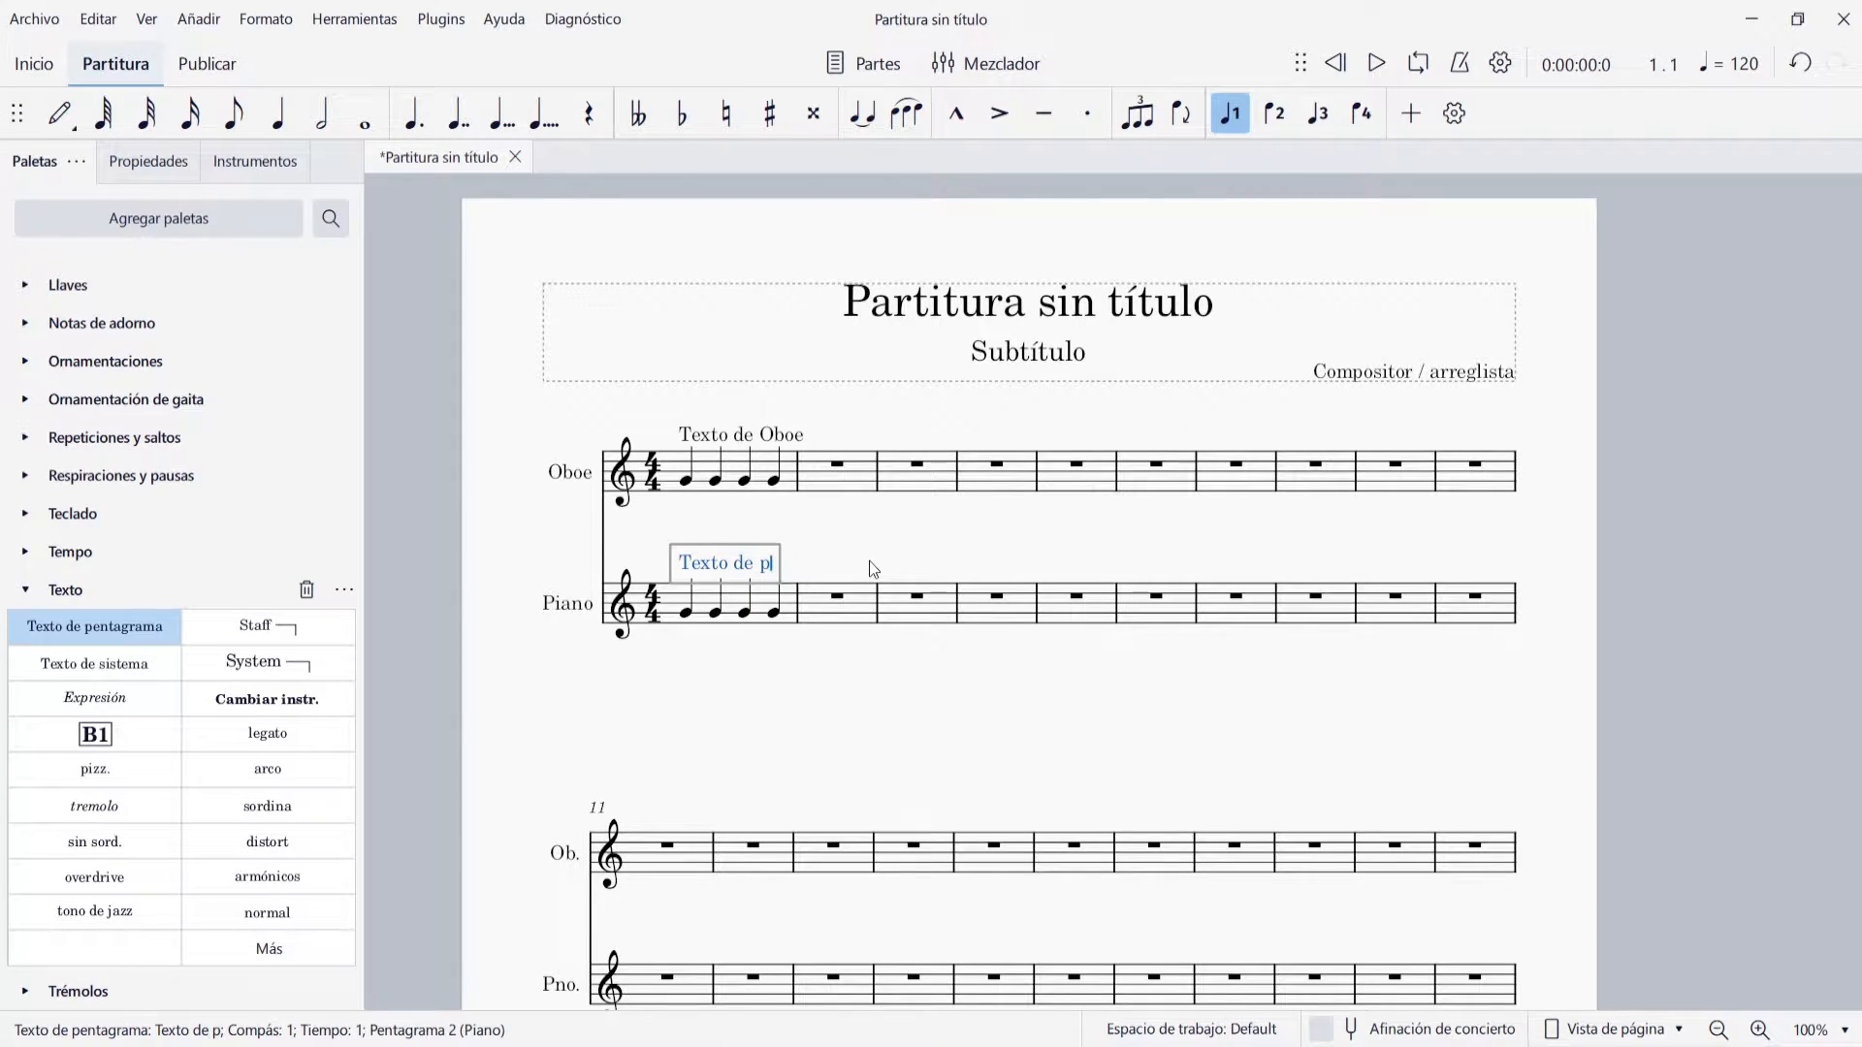
type("o")
left_click(869, 560)
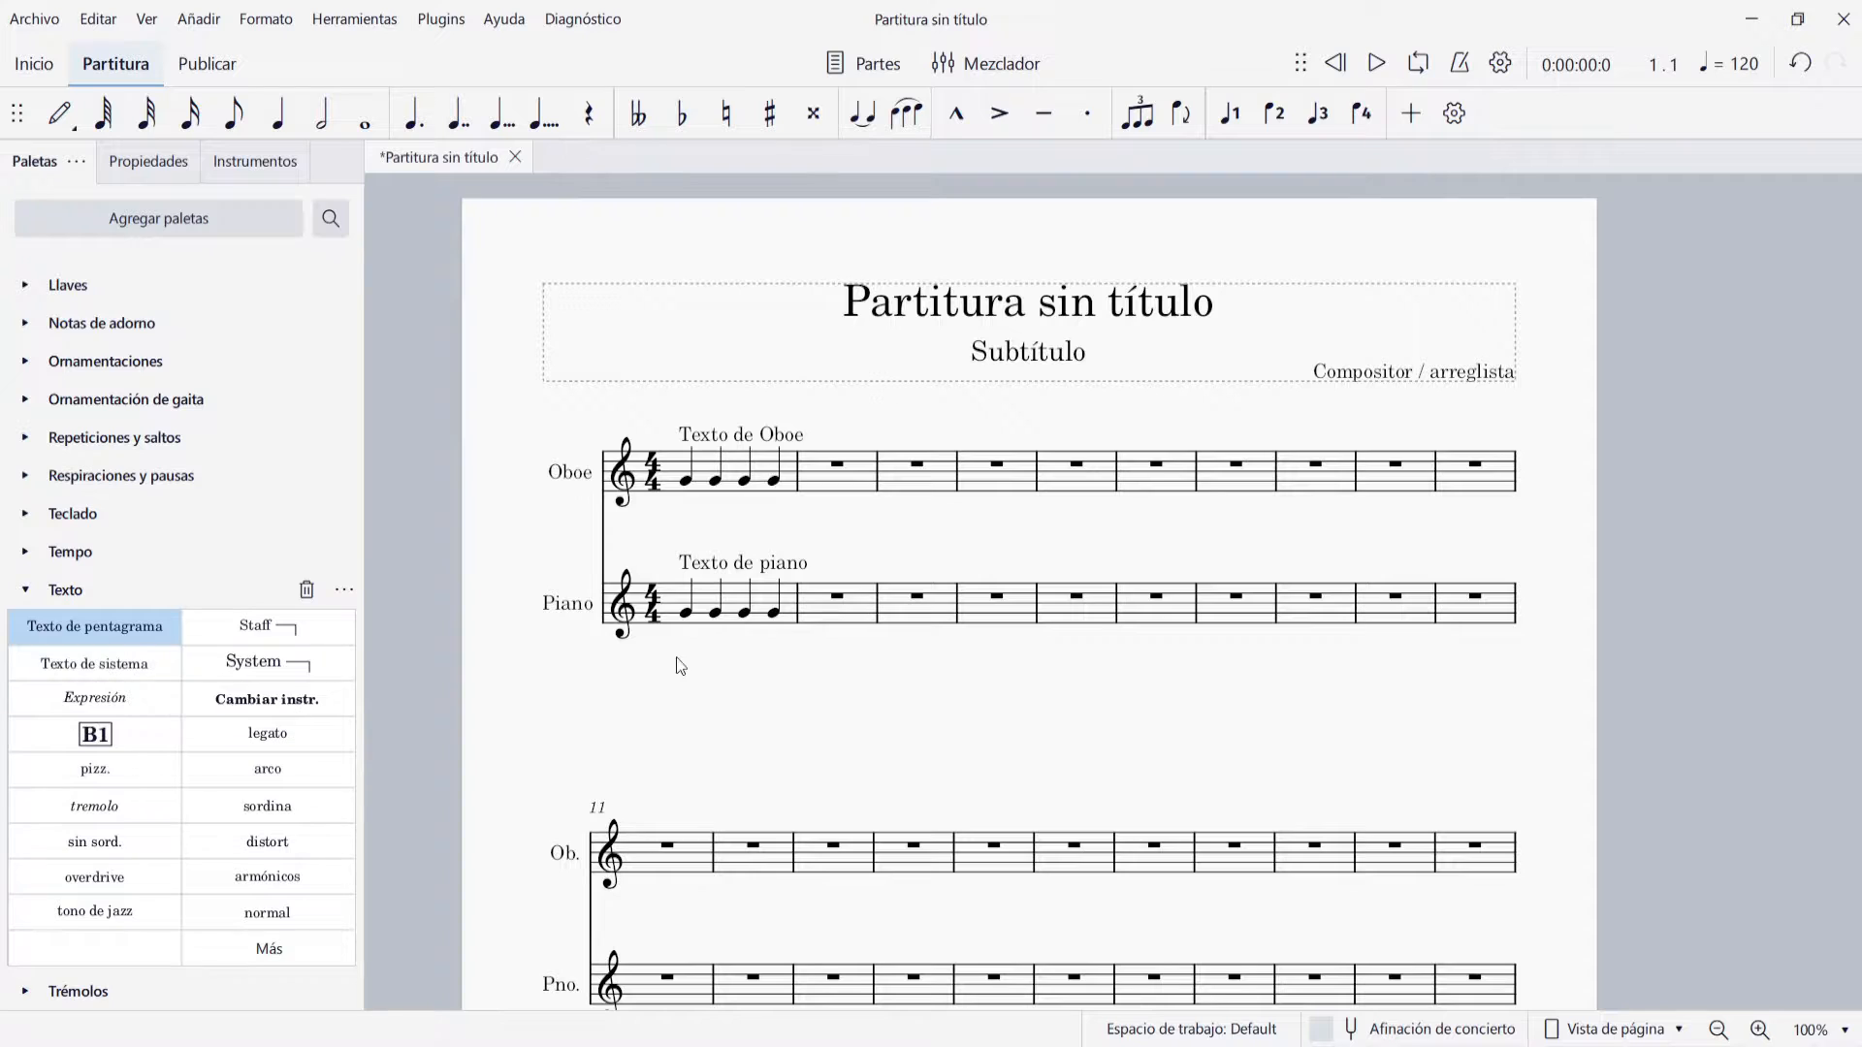
Add system text at the first Piano note and change its wording to "Texto de ambos instrumentos"
left_click(686, 621)
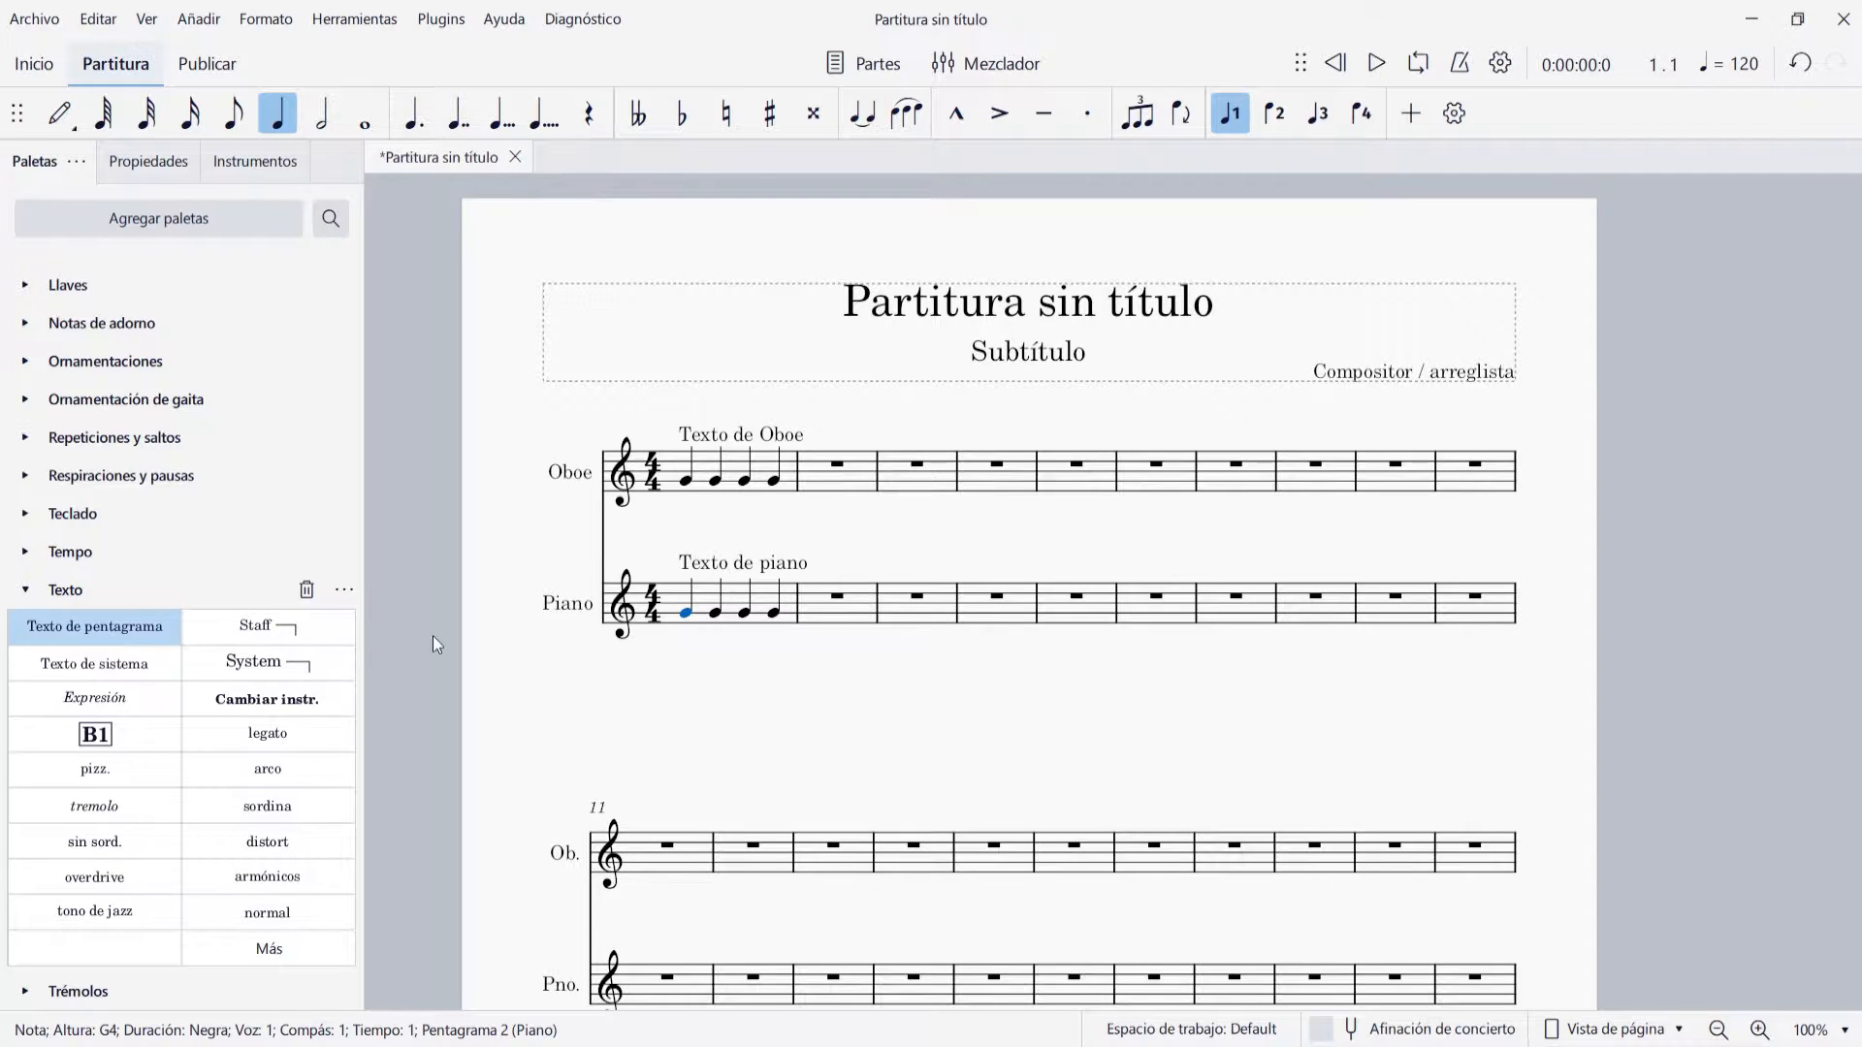
left_click(134, 663)
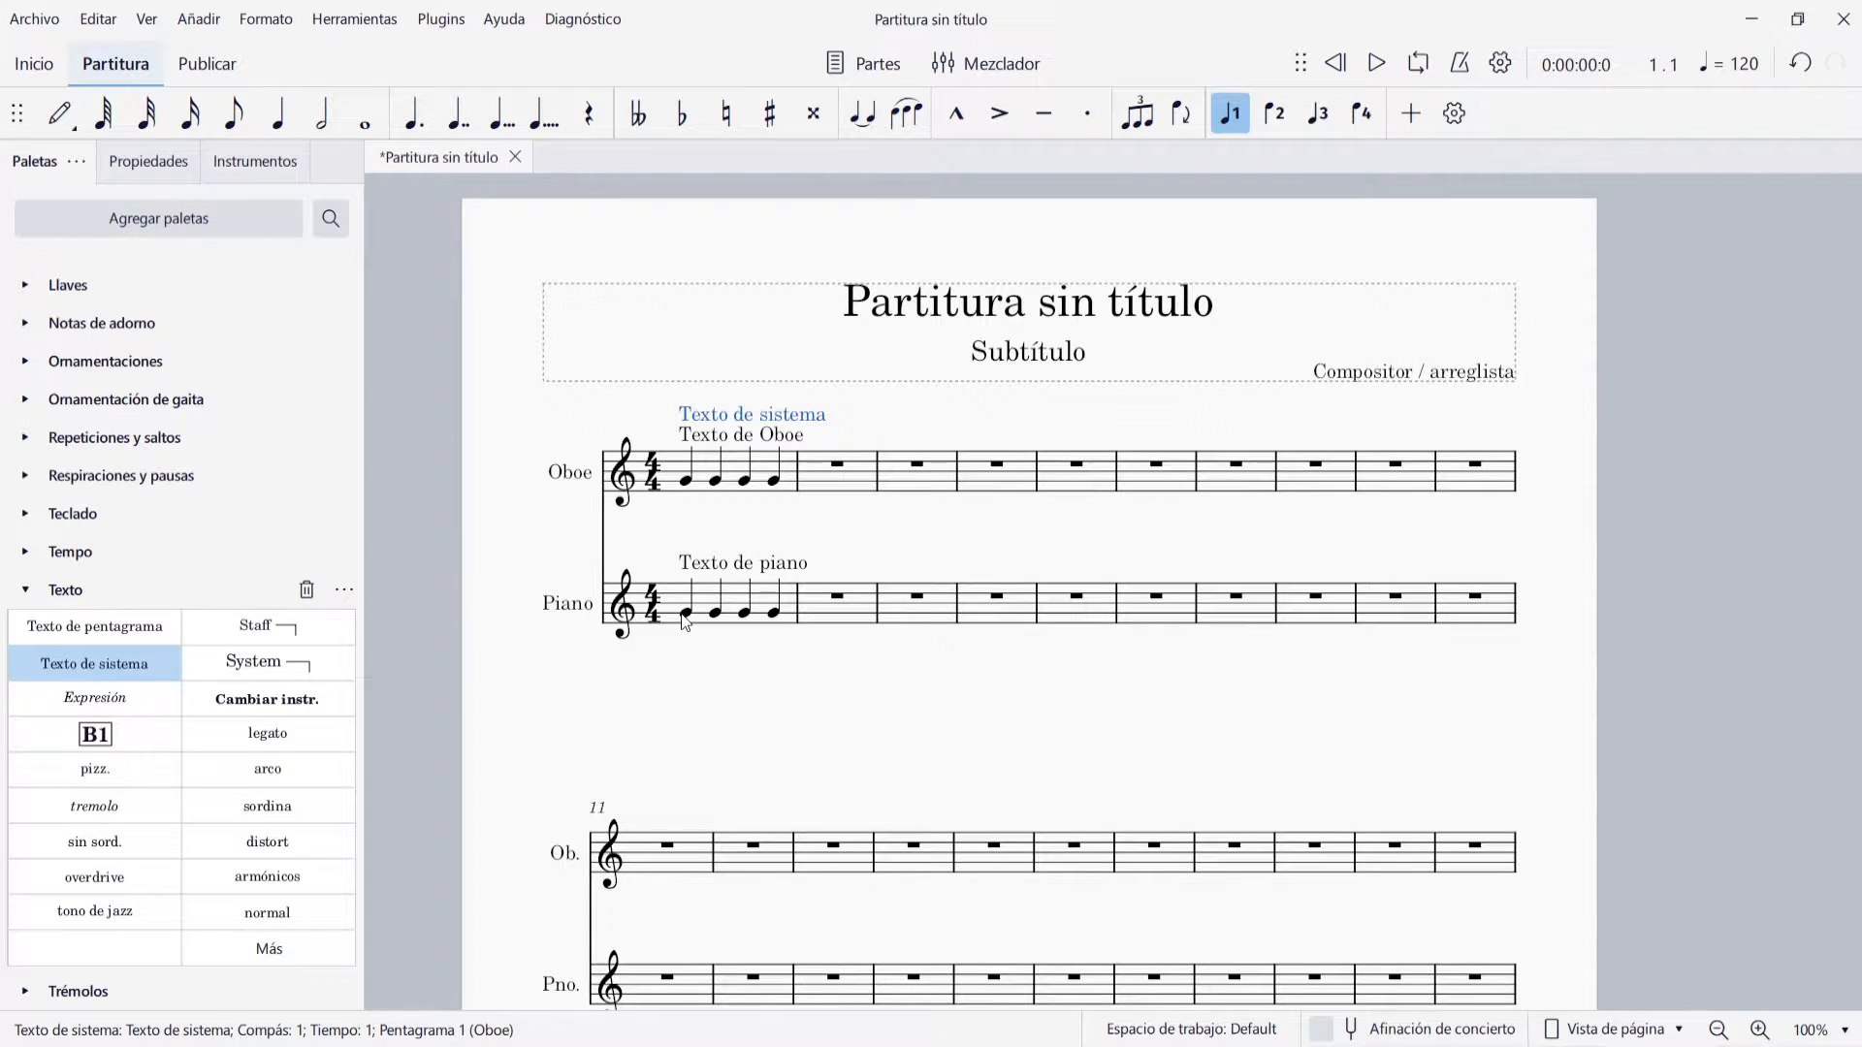
double_click(794, 417)
key("BackSpace")
key("BackSpace")
key("BackSpace")
key("BackSpace")
key("BackSpace")
key("BackSpace")
key("BackSpace")
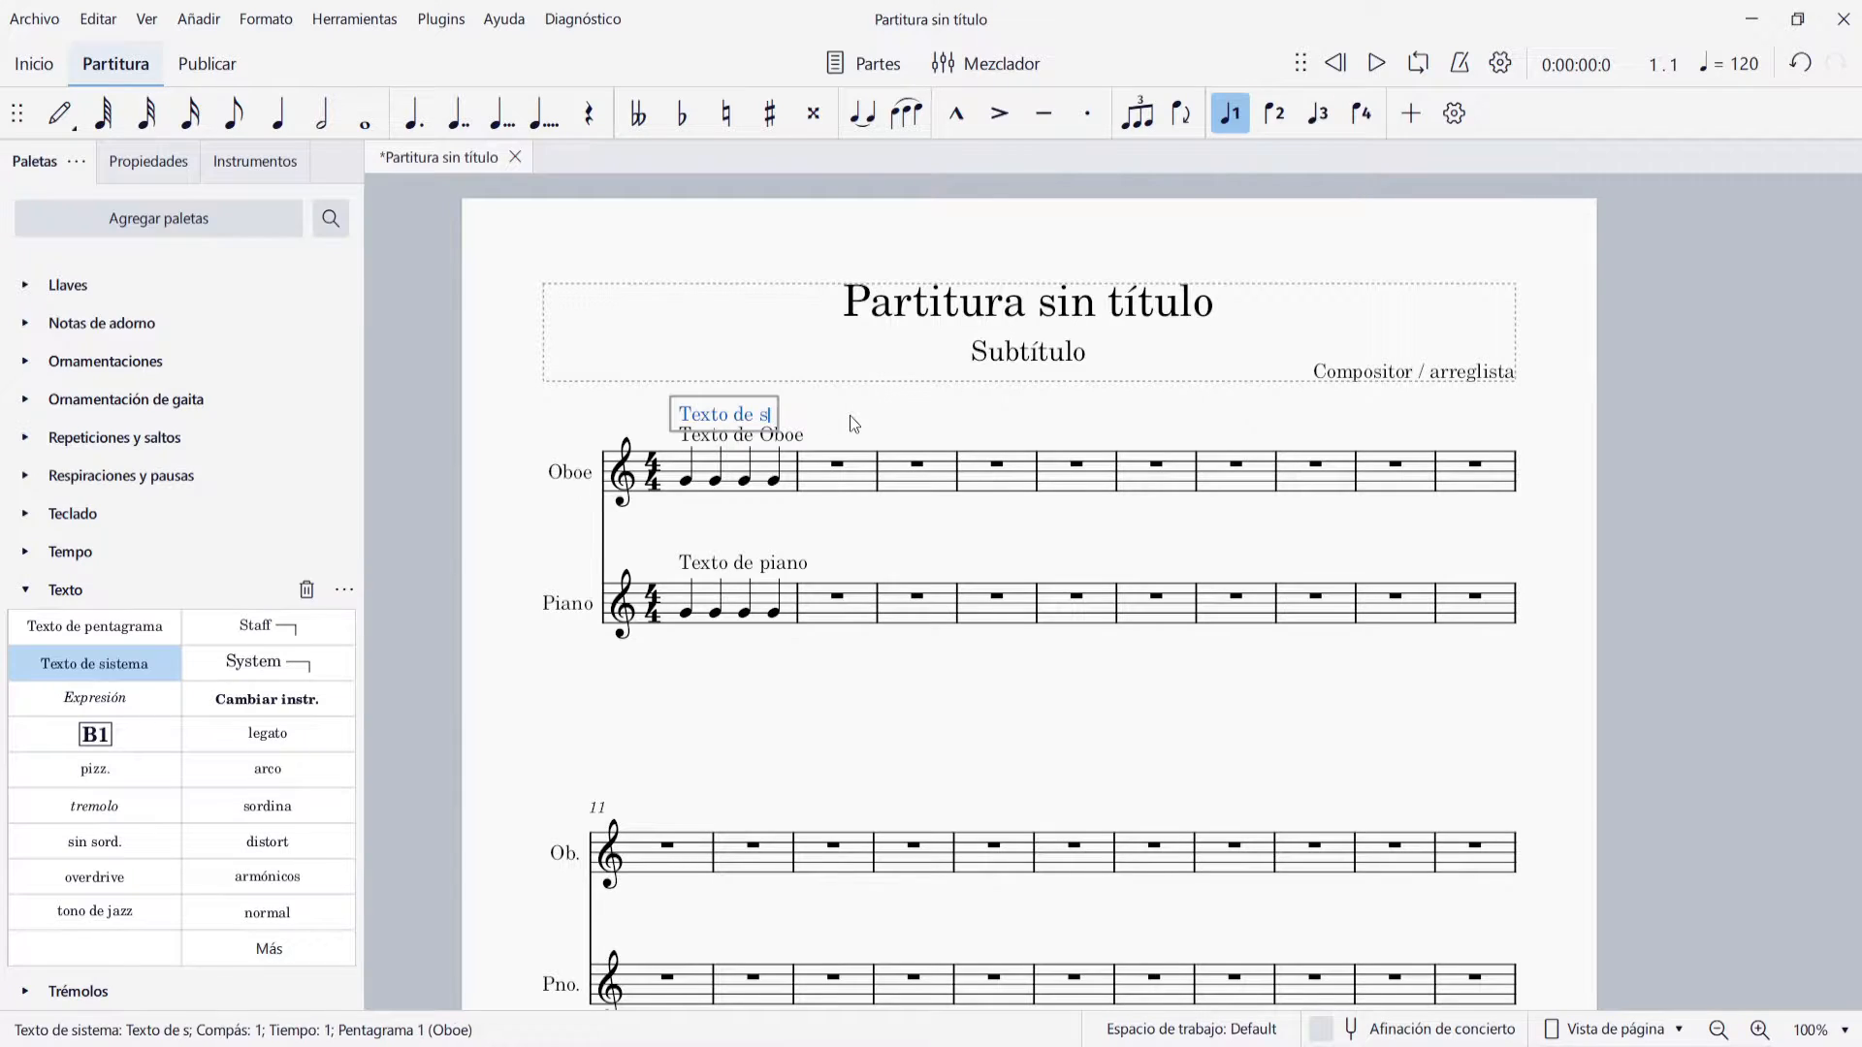
type("ambos instrume")
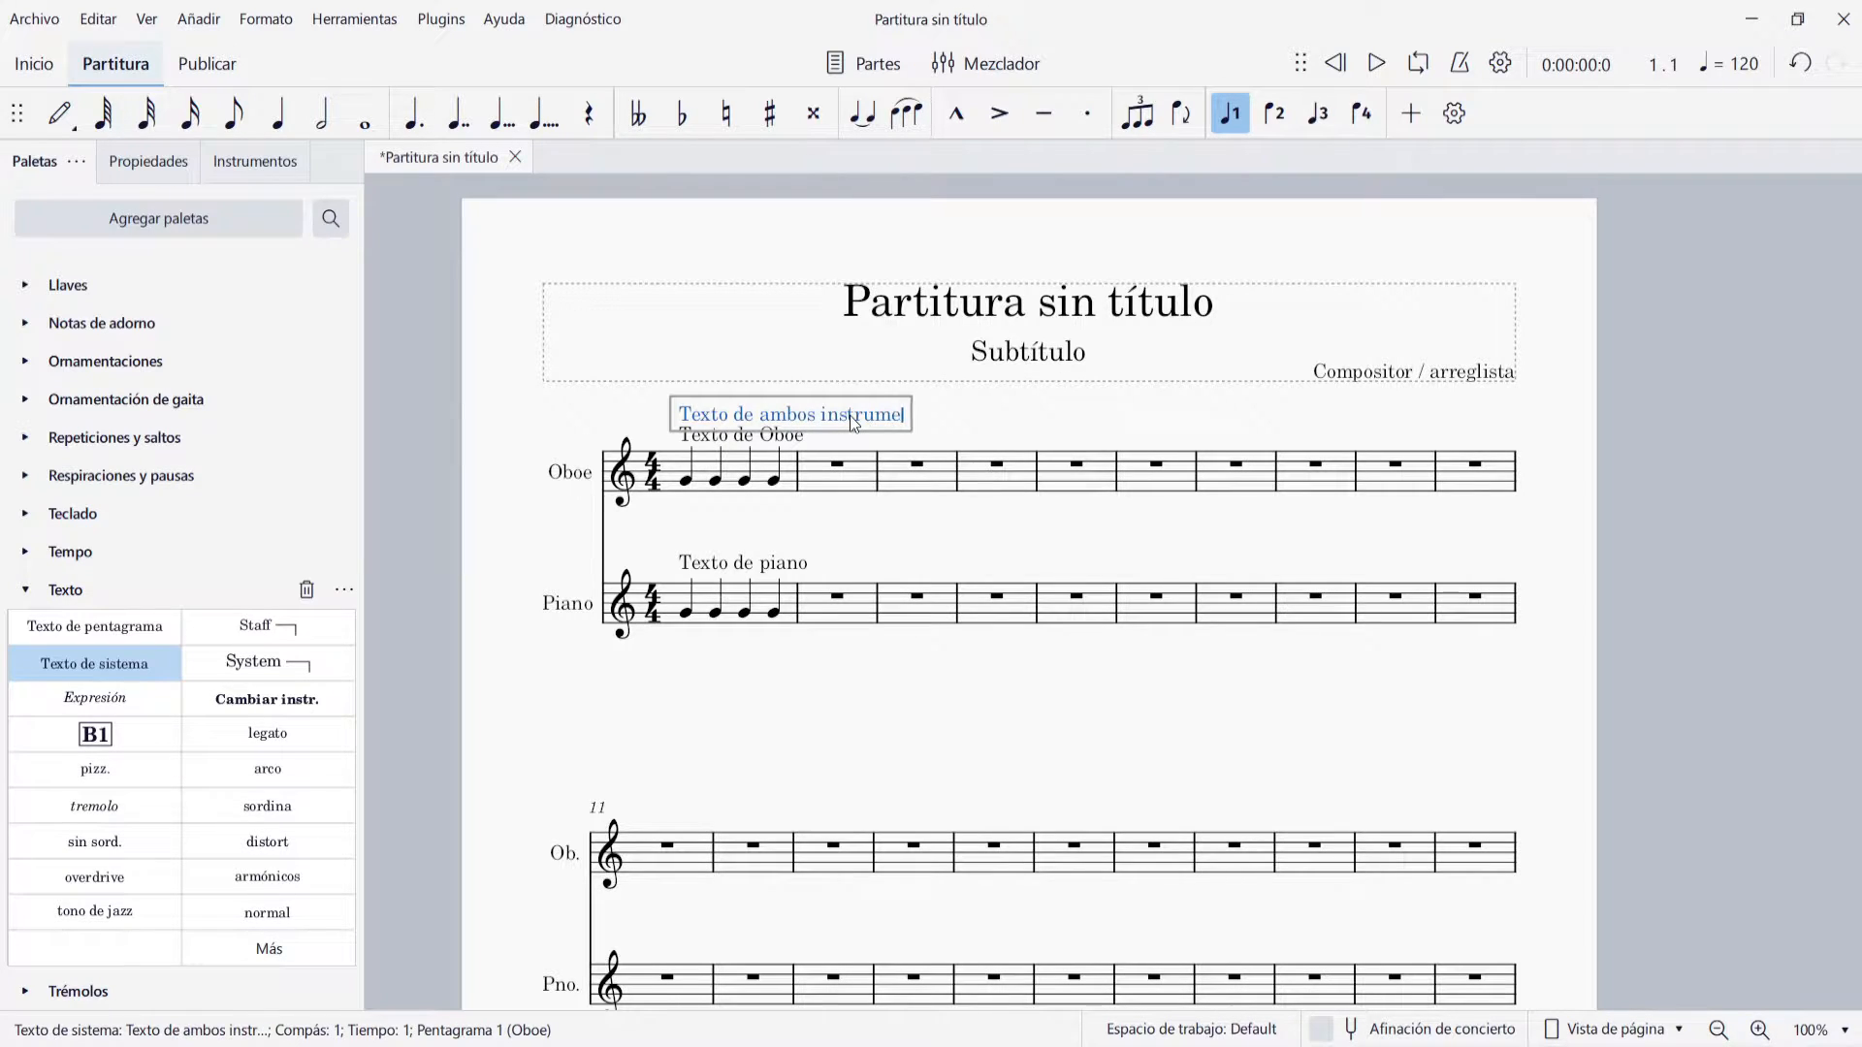
type("ntos")
key("Escape")
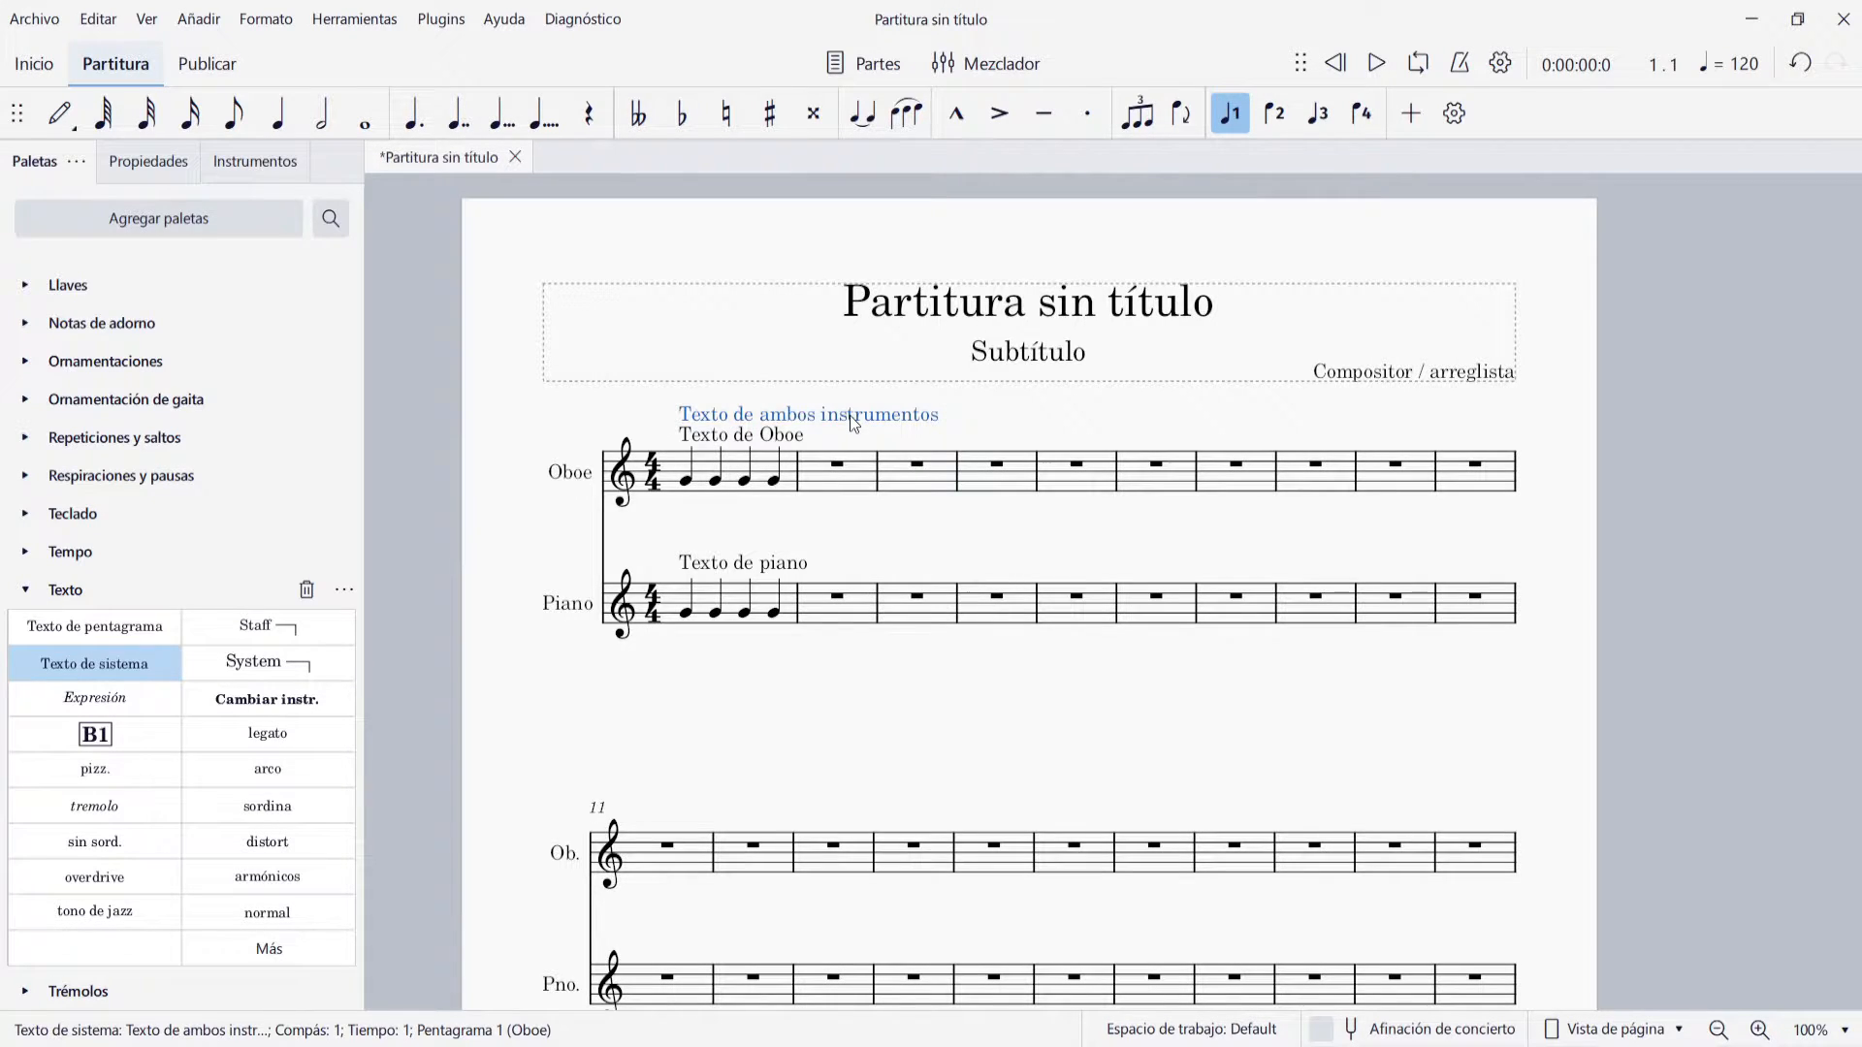
left_click(709, 695)
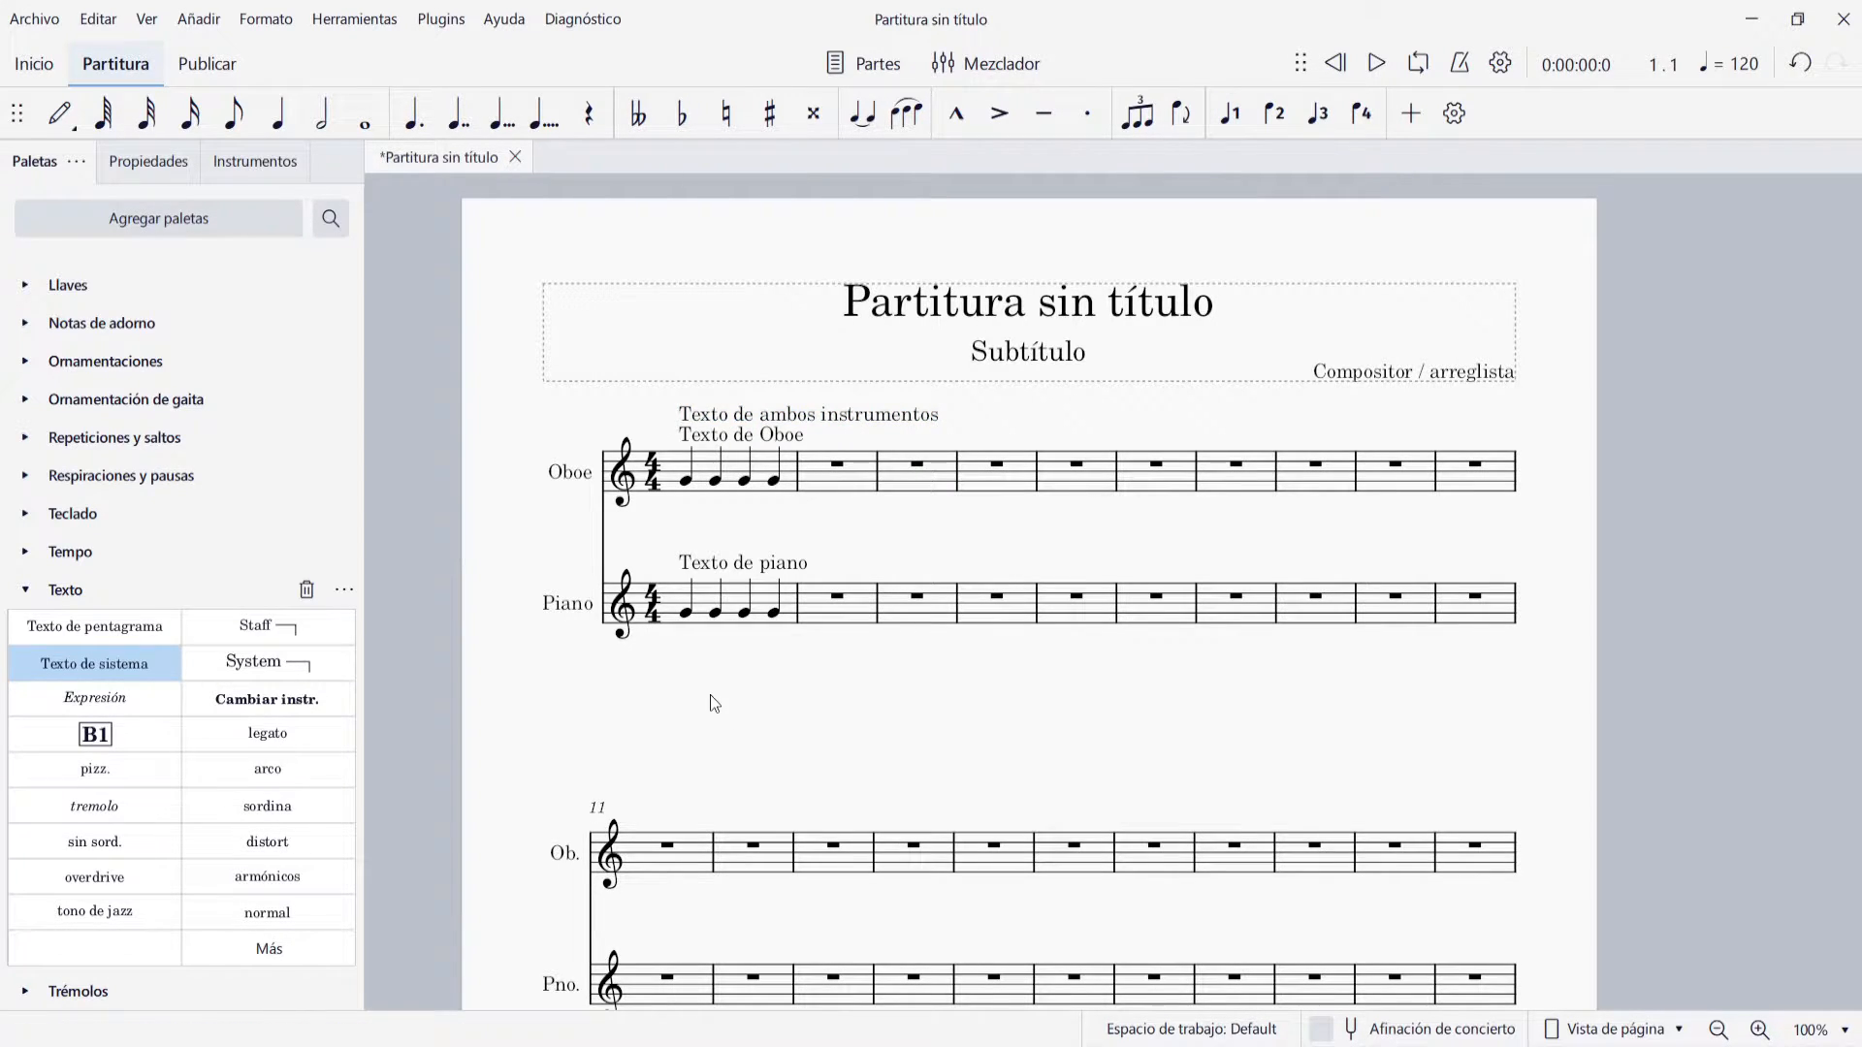
Hide the Oboe in the instrument list to check which texts remain with the Piano, and show it again
left_click(257, 165)
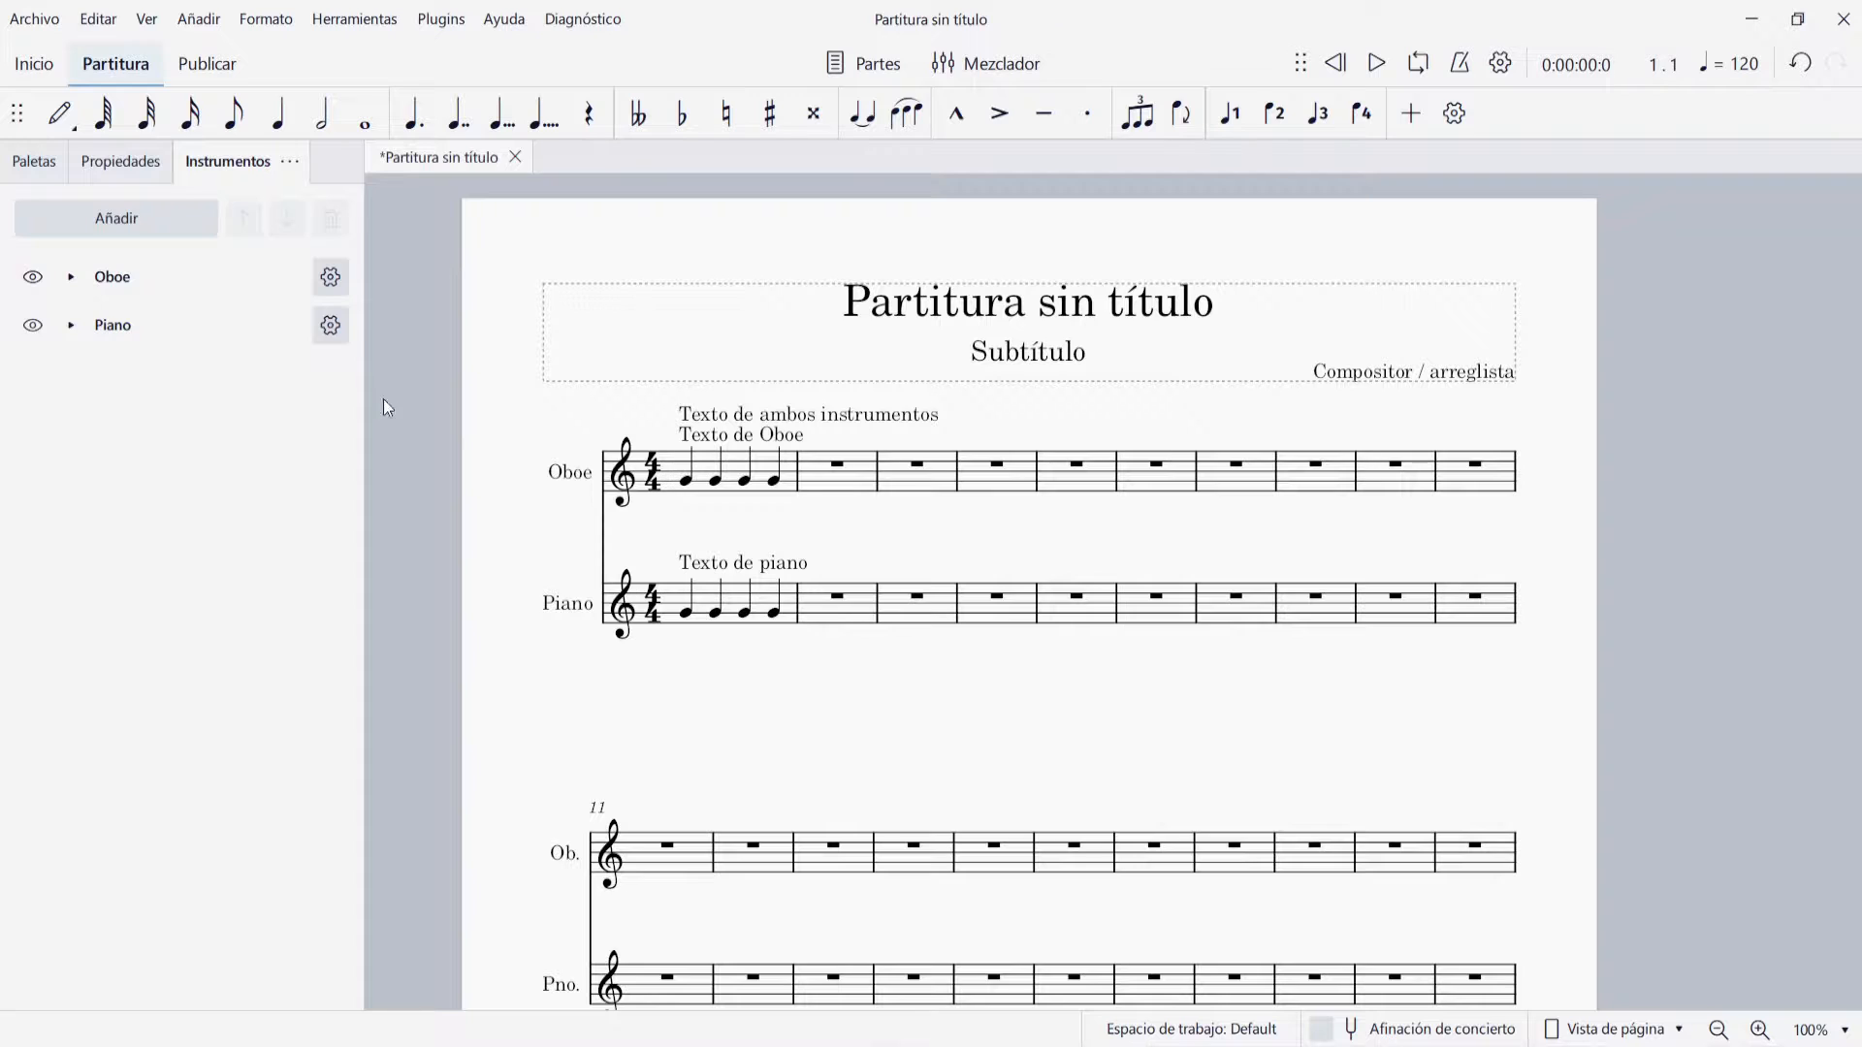
left_click(36, 281)
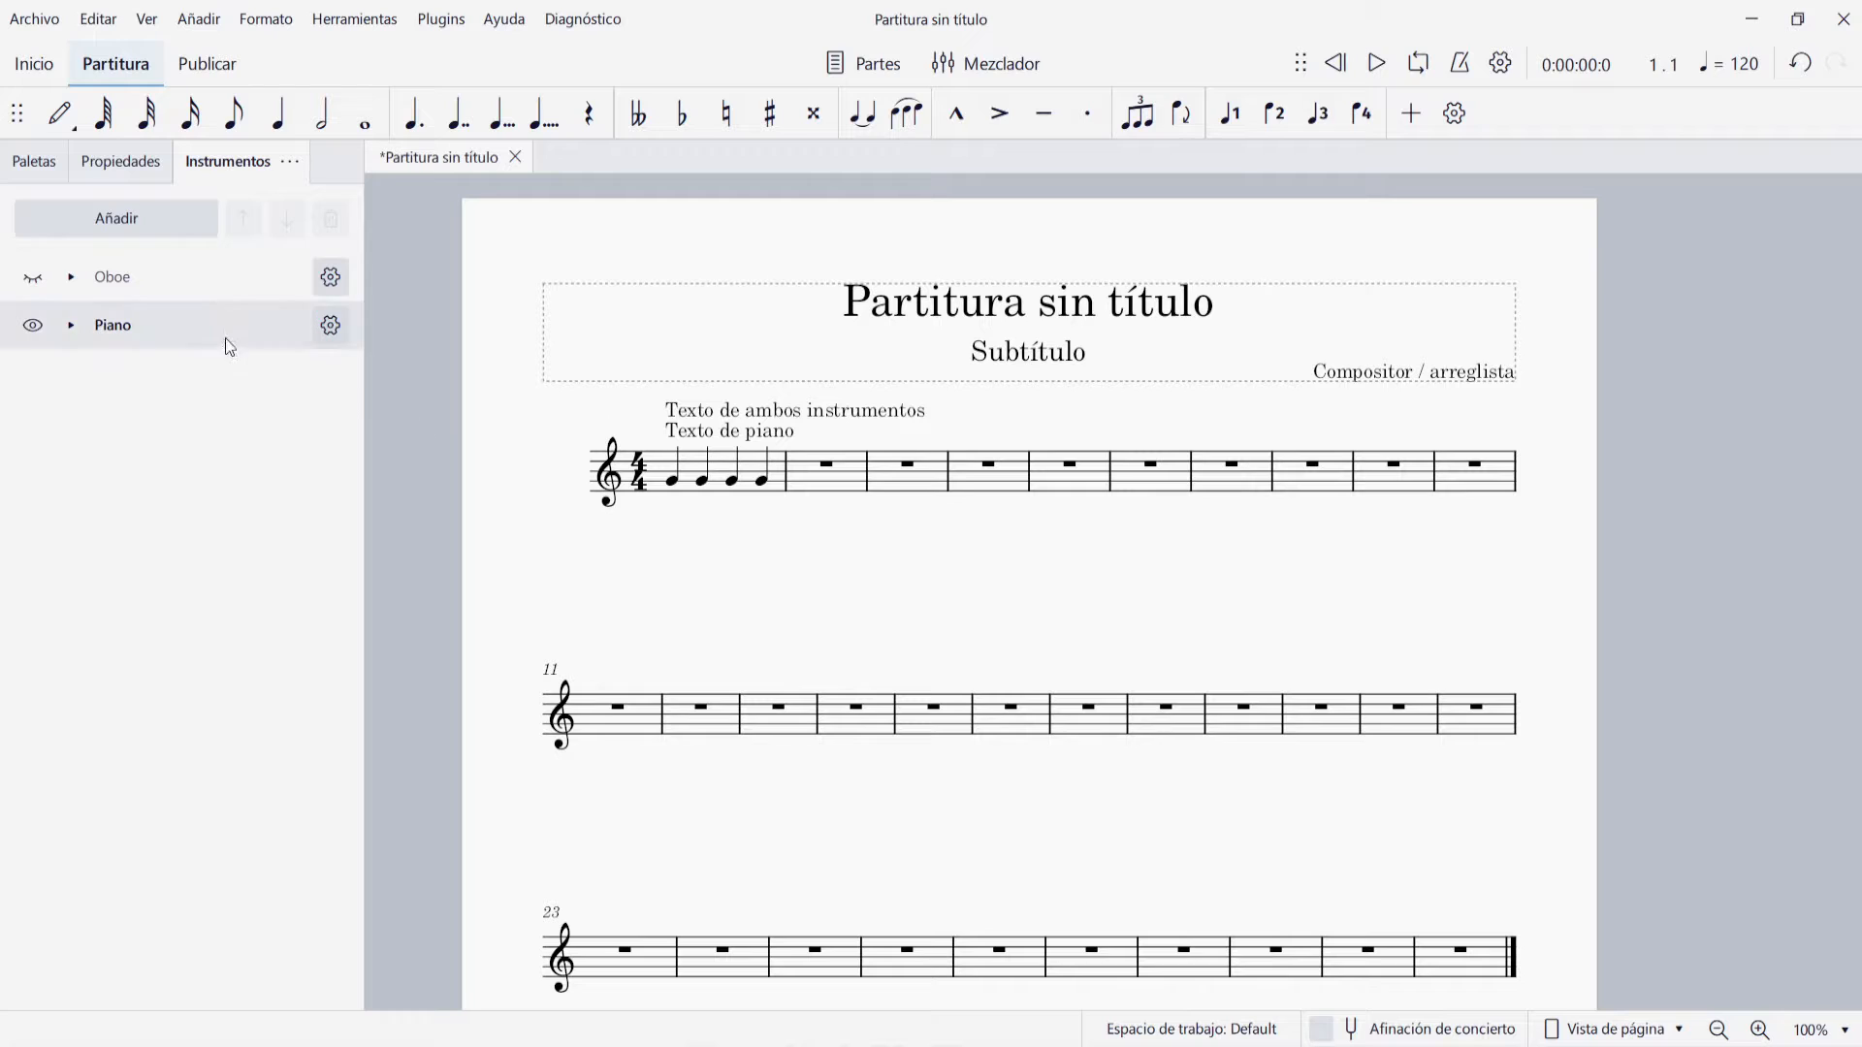
left_click(17, 289)
left_click(32, 279)
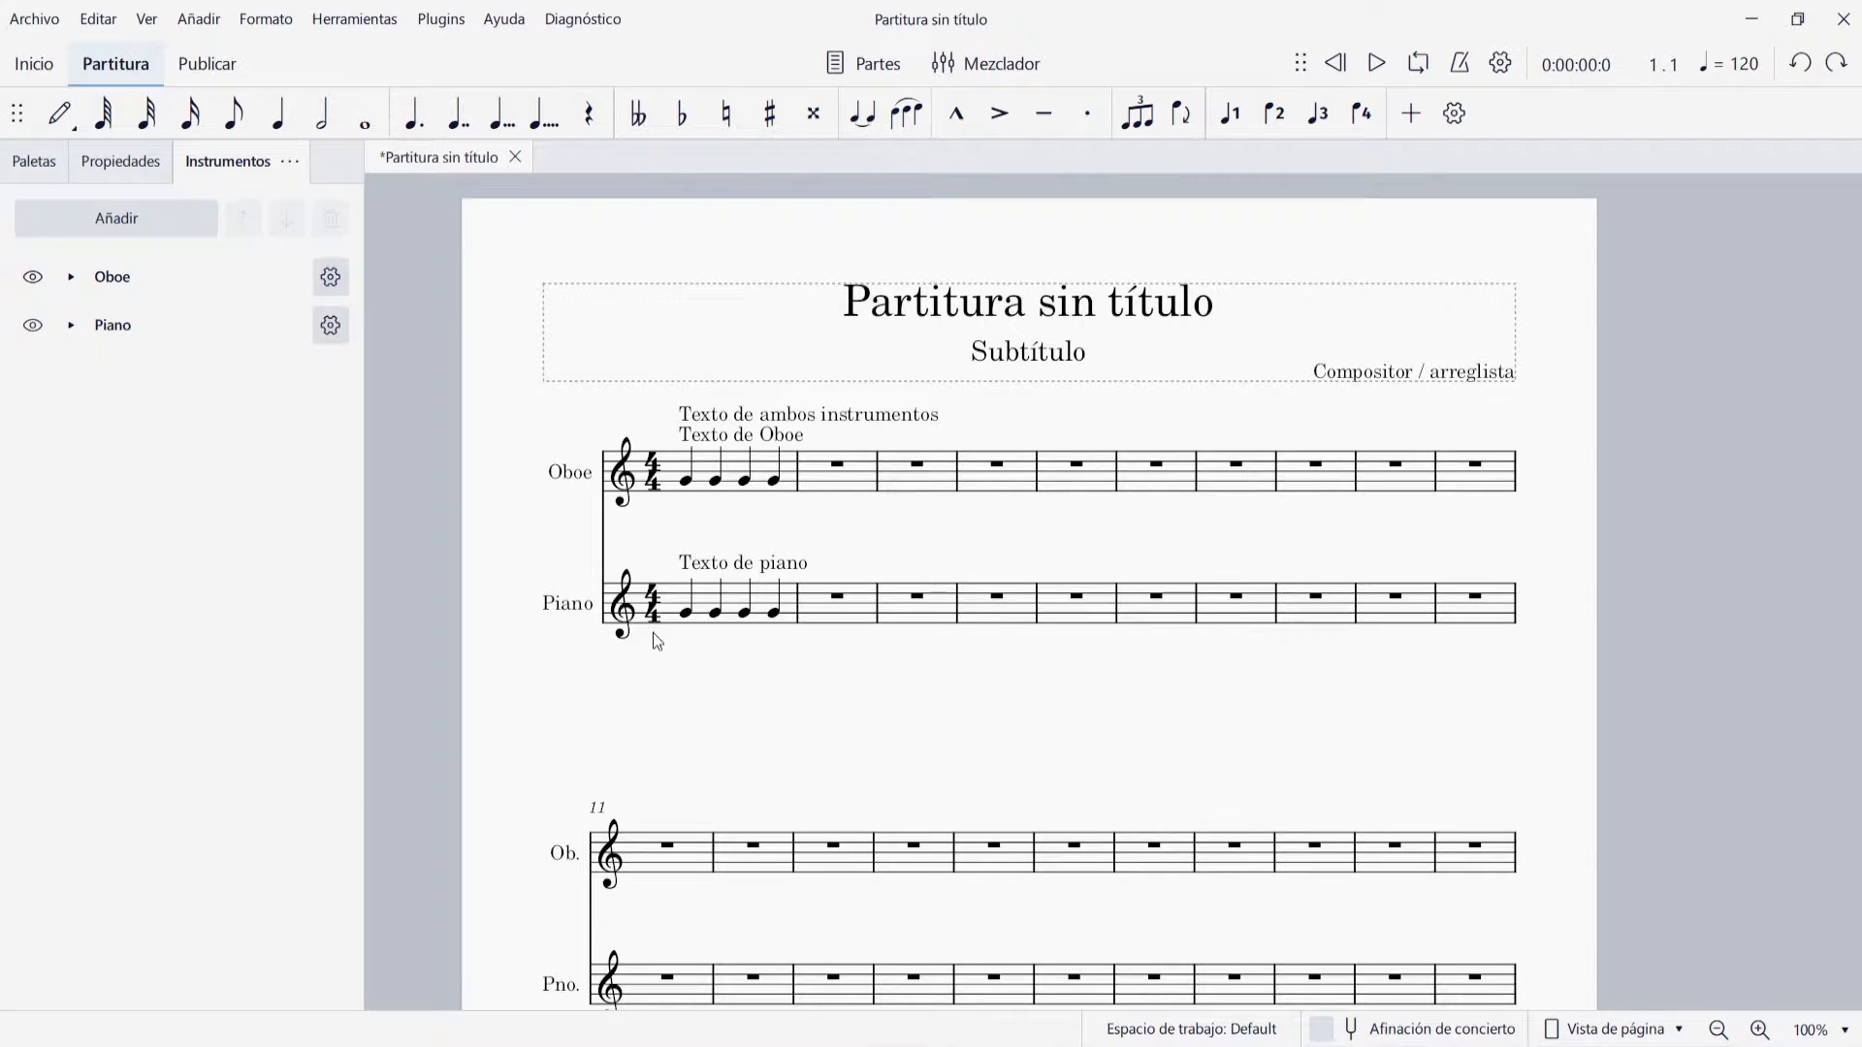
Hide the Piano to examine which texts stay above the Oboe staff, and make it visible again
left_click(702, 649)
left_click(33, 326)
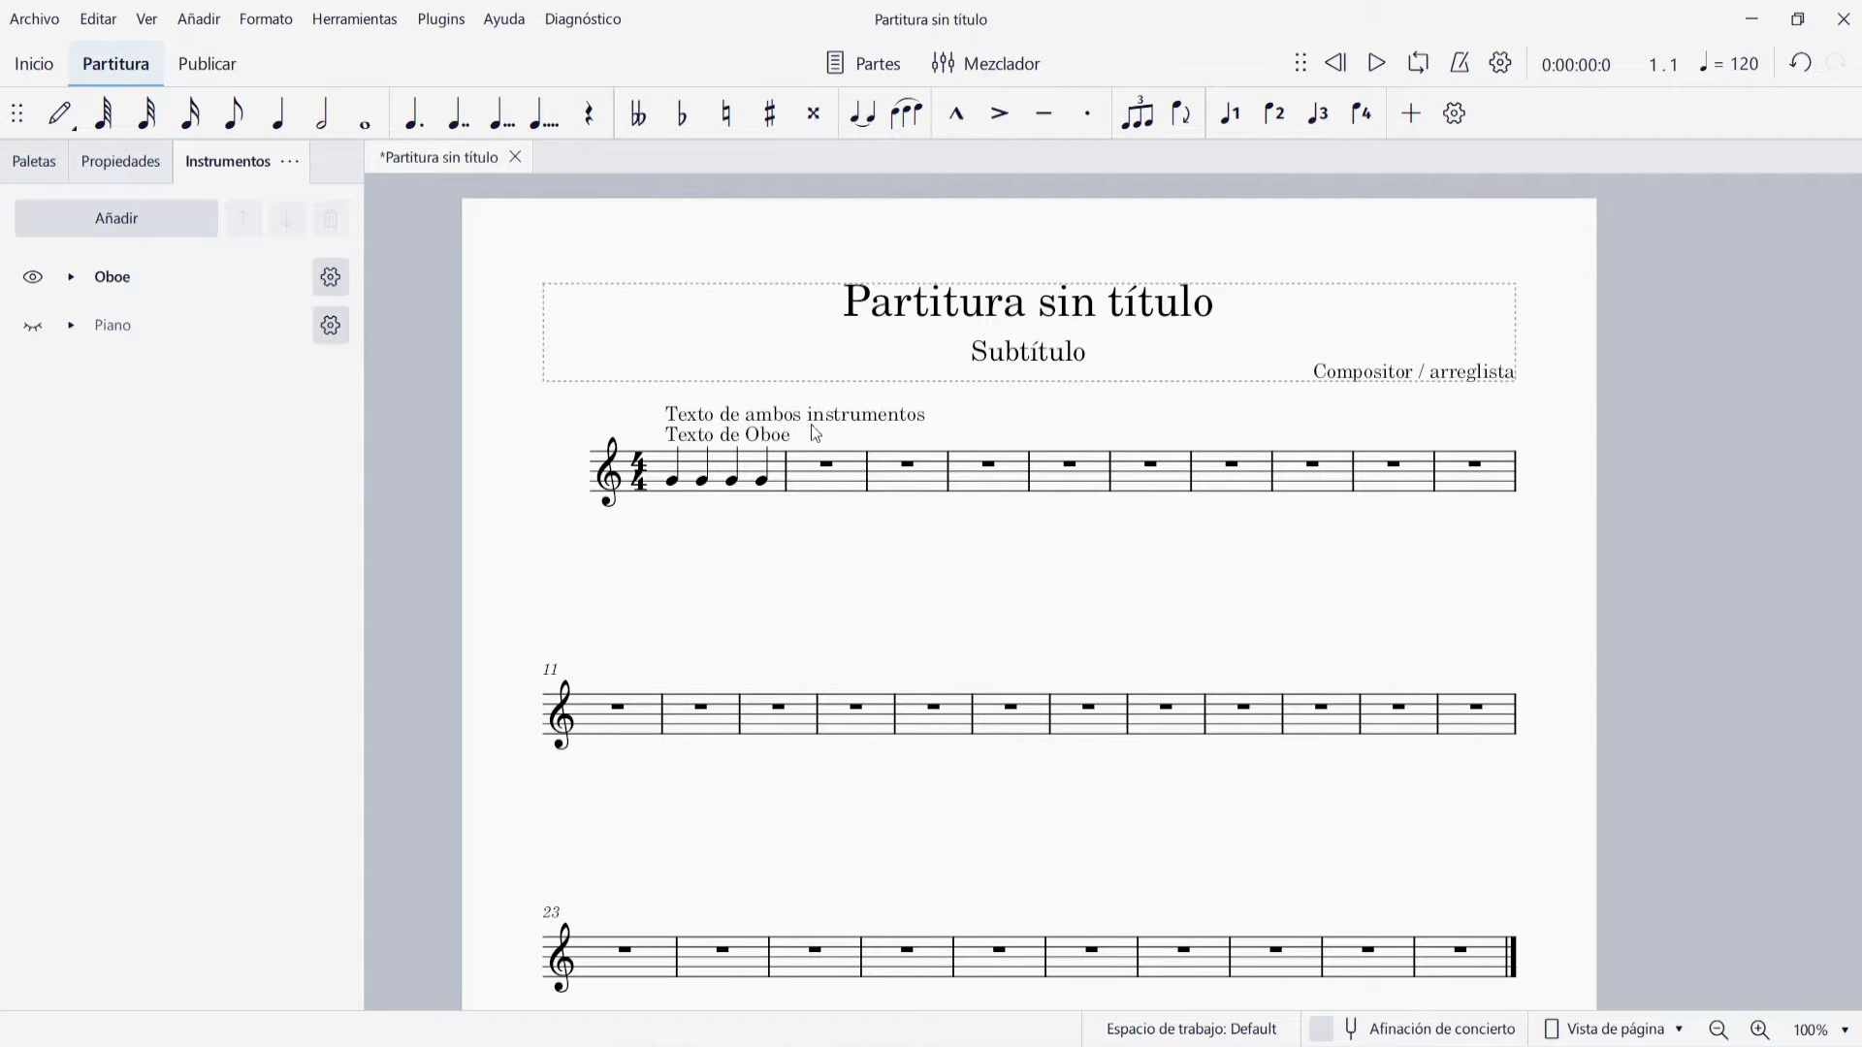
left_click(853, 419)
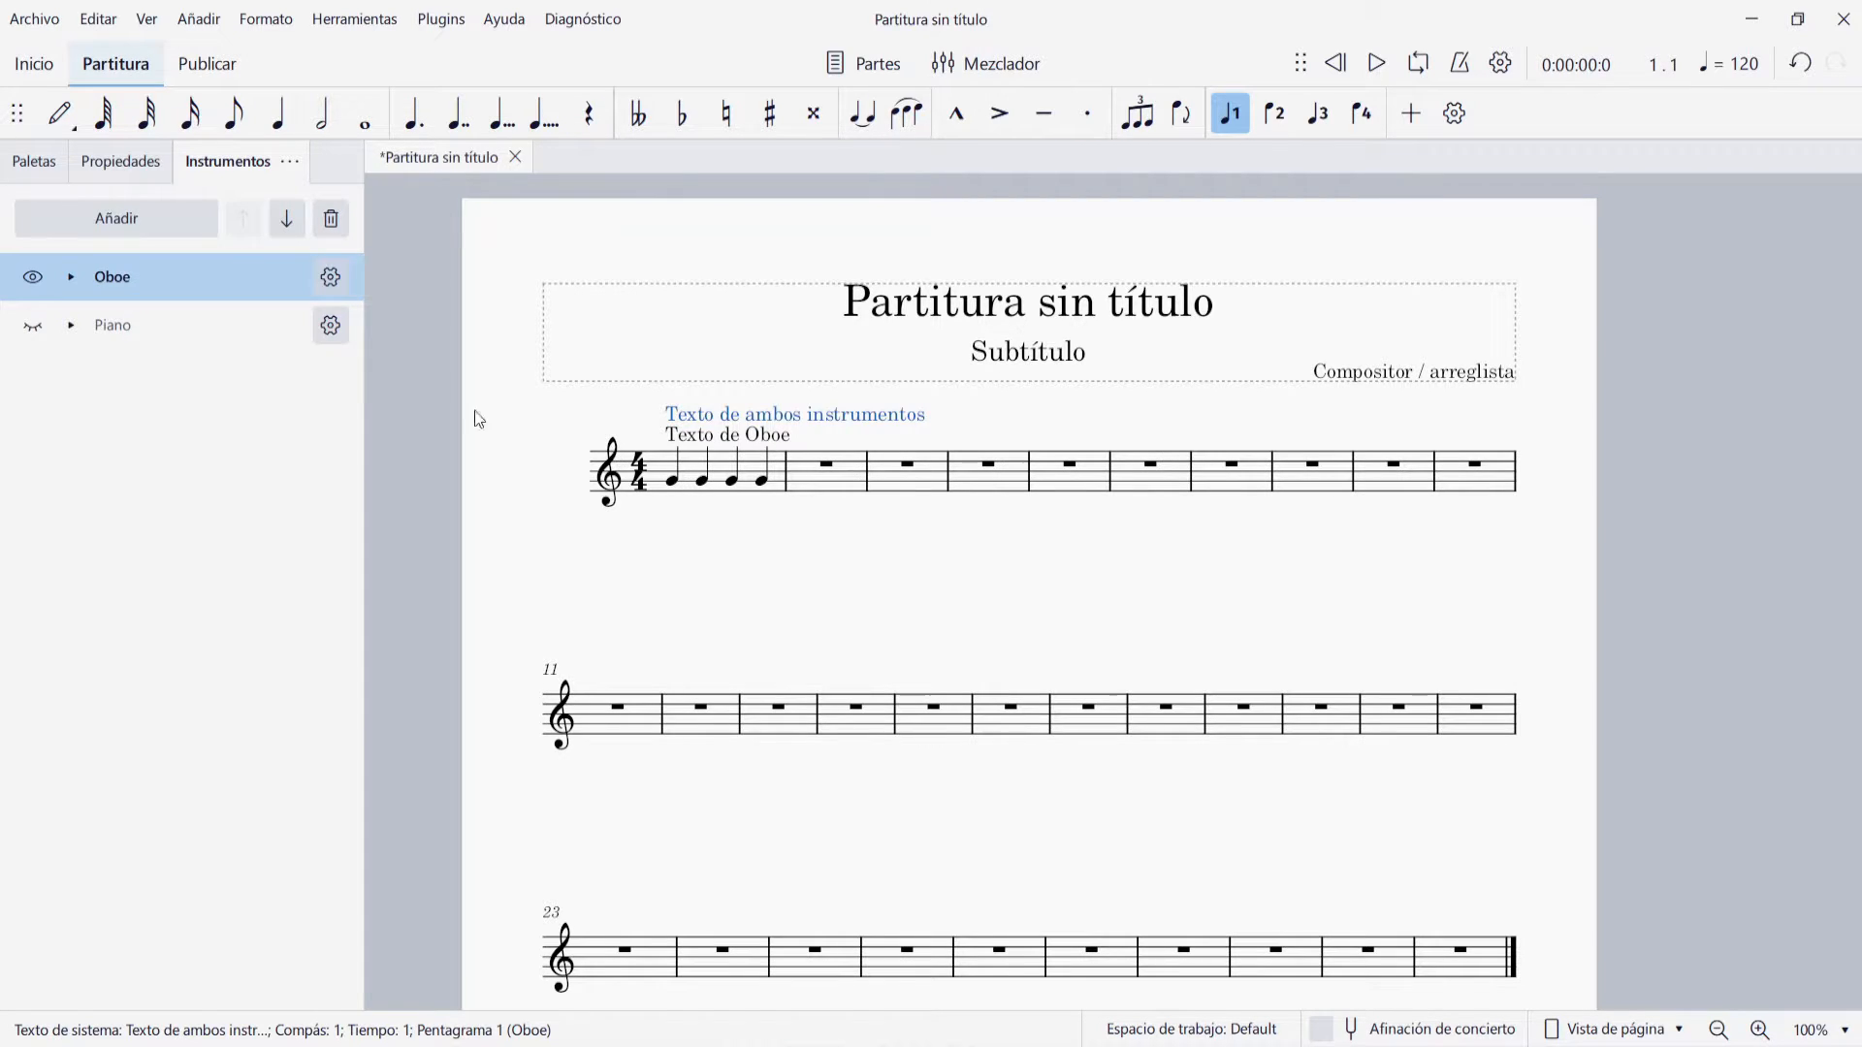
left_click(32, 326)
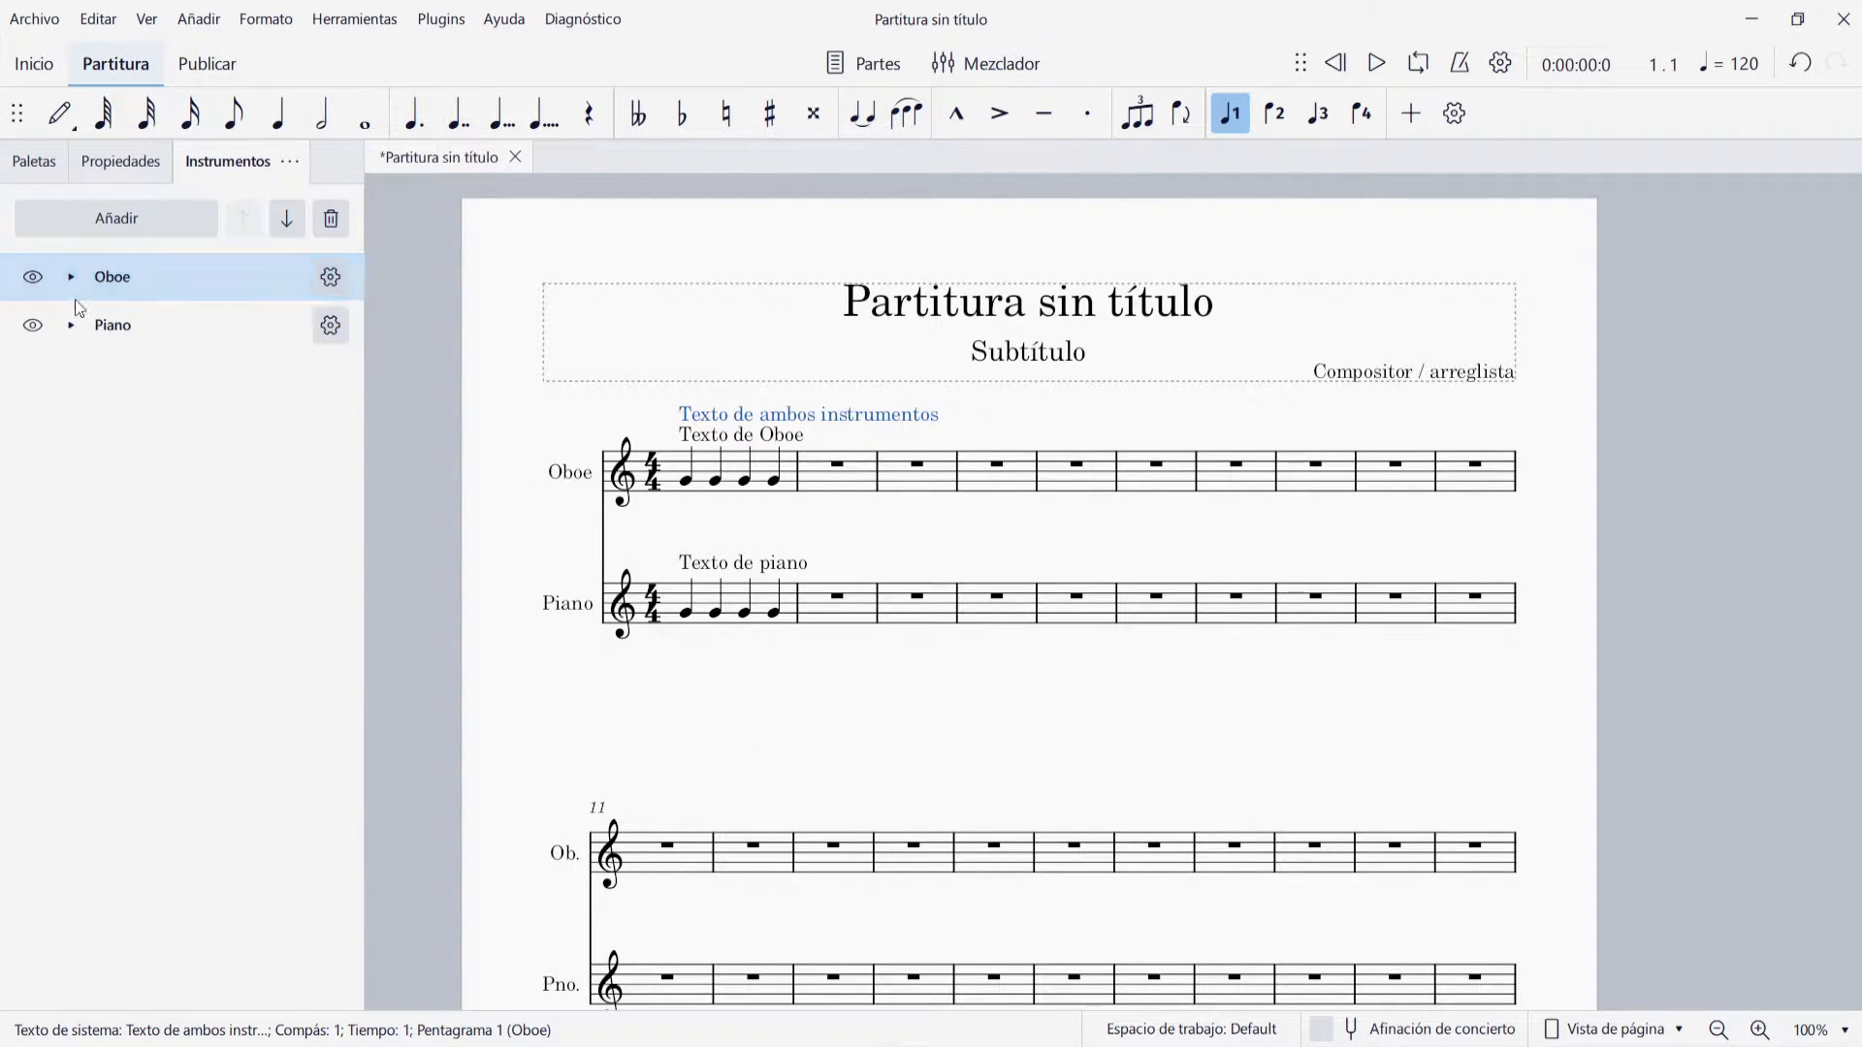
Hide the Oboe once more to view the Piano texts alone, and undo the hiding
left_click(32, 277)
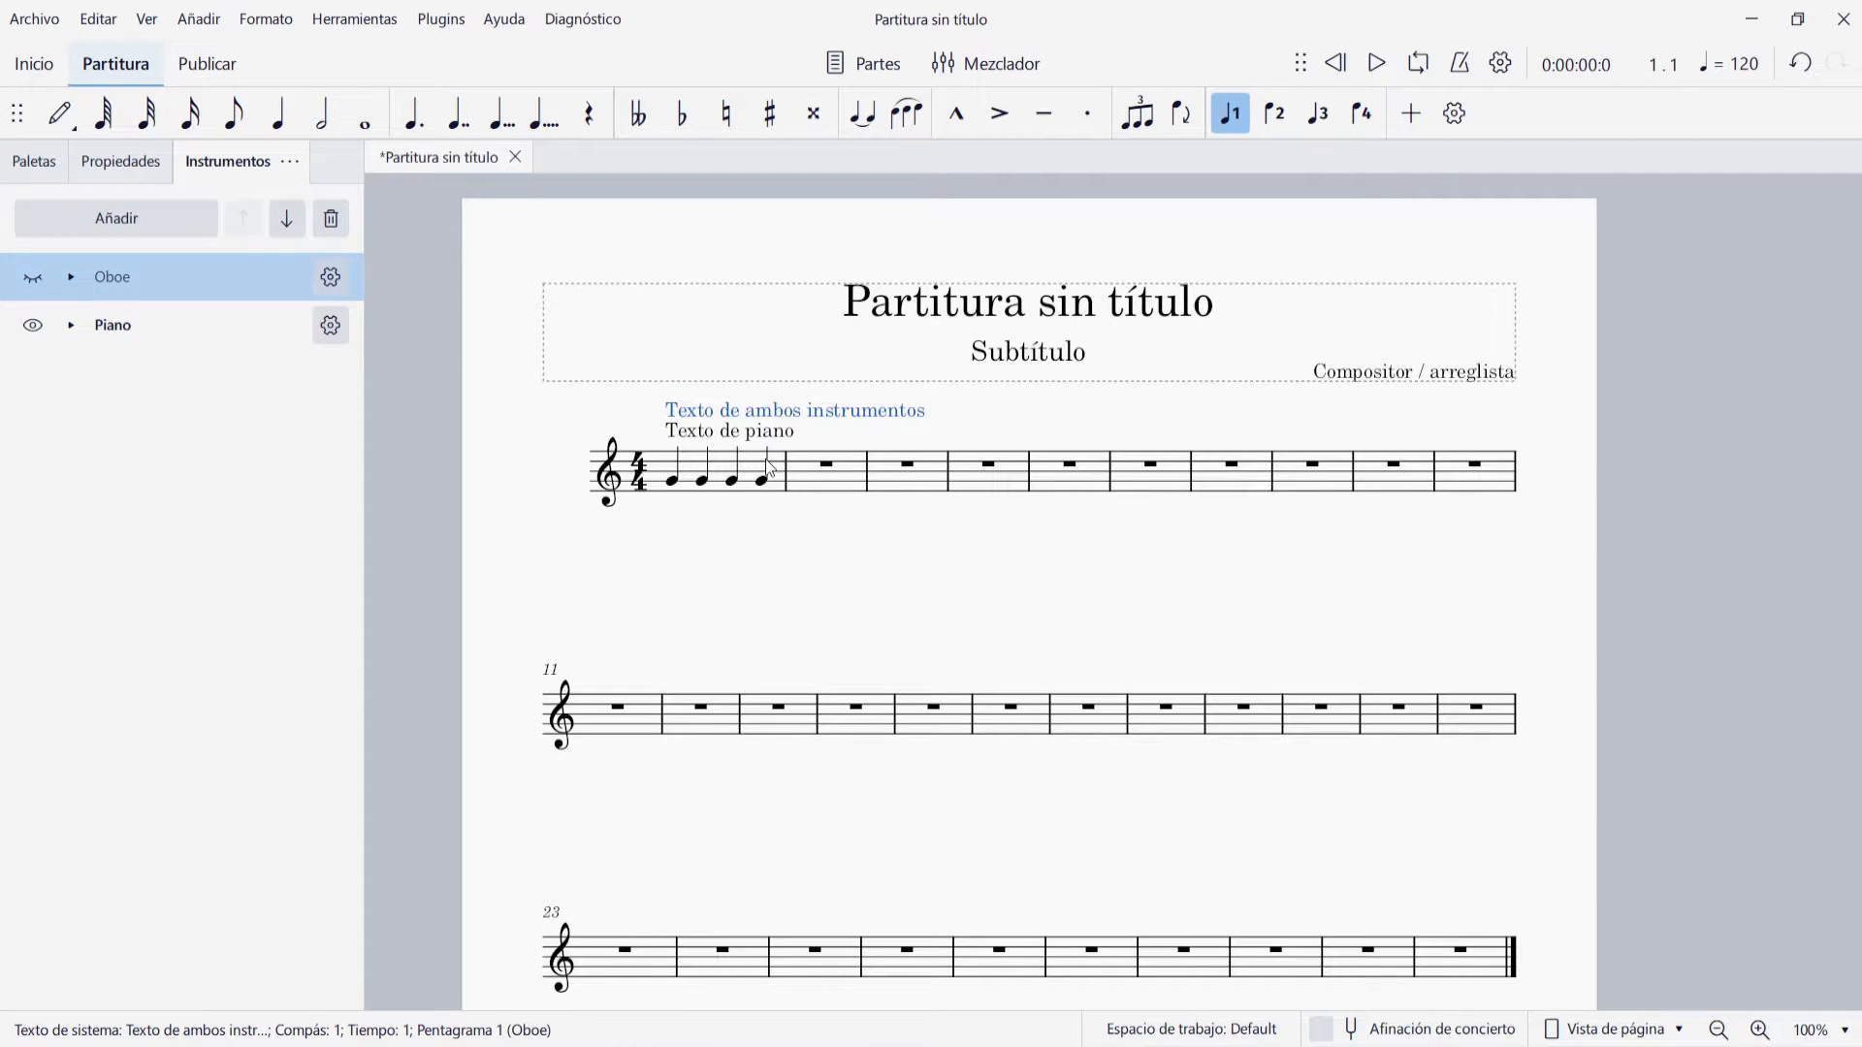
key("ctrl+z")
left_click(475, 394)
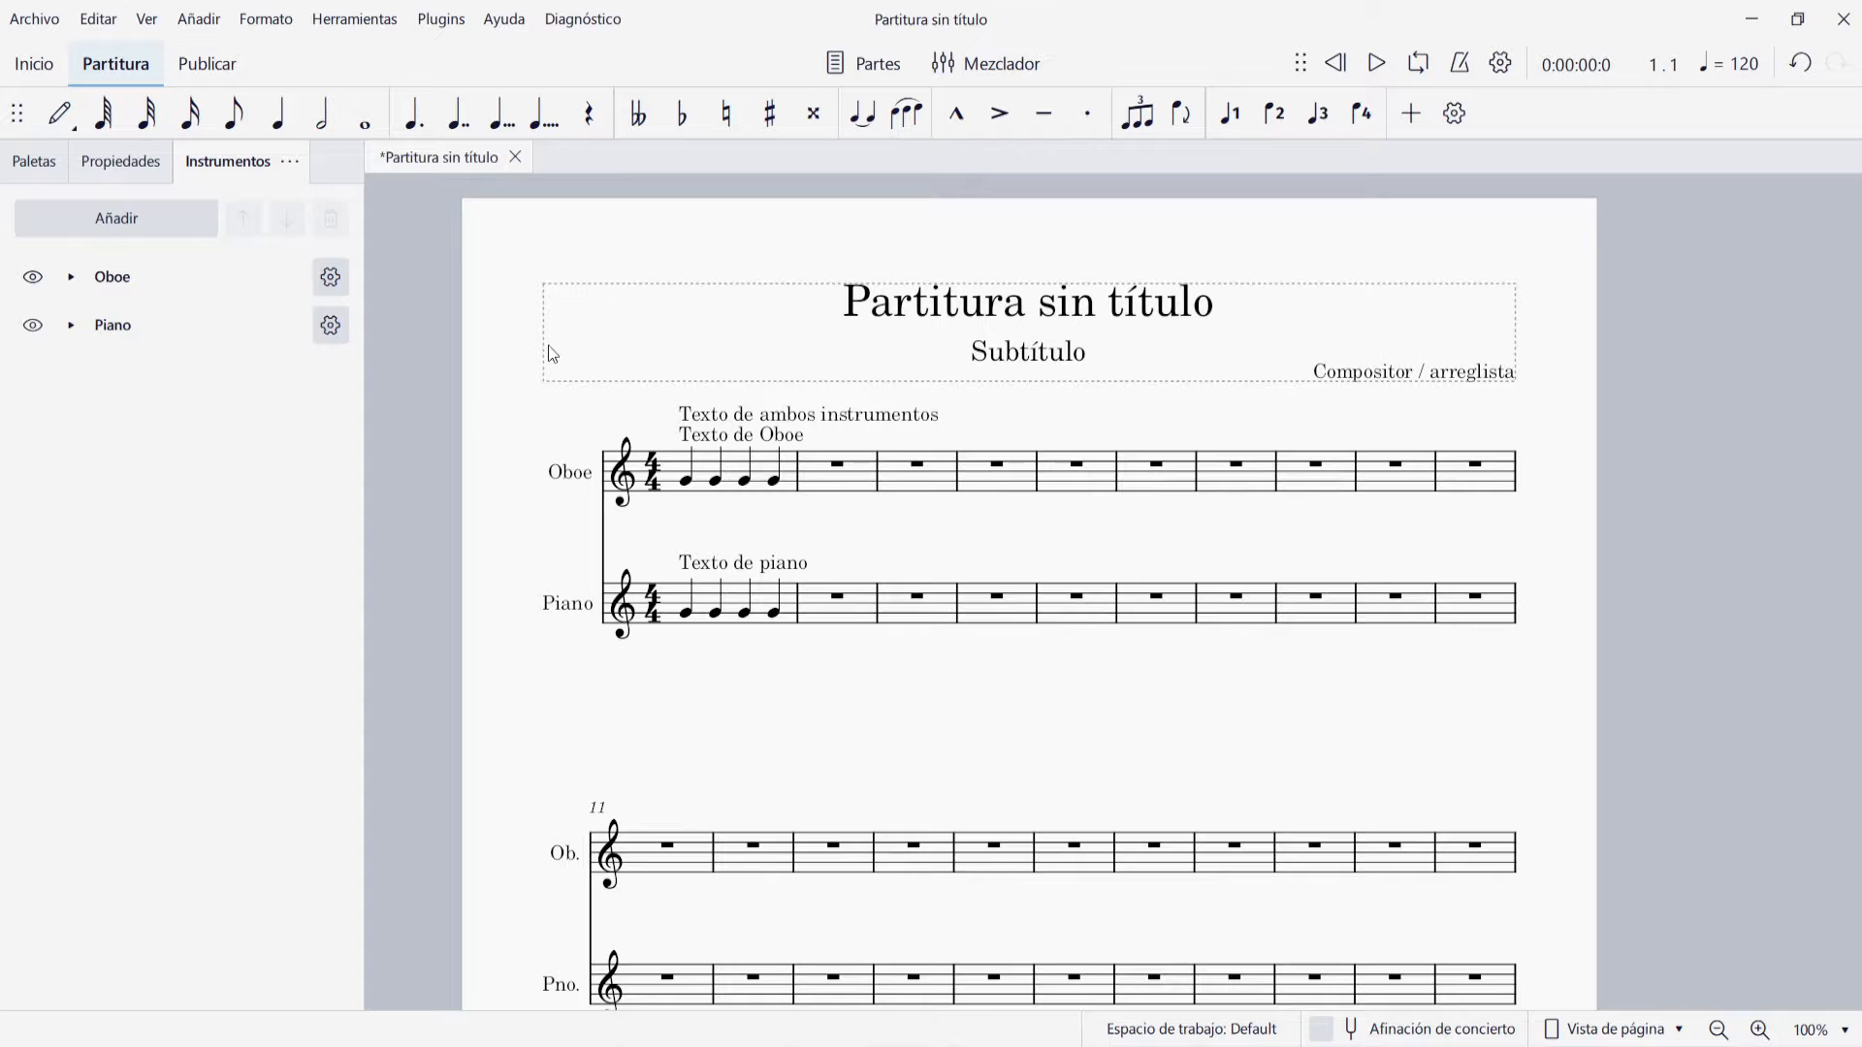
Open all the instrument parts, compare the texts shown in the Piano and Oboe parts, and close both
left_click(852, 74)
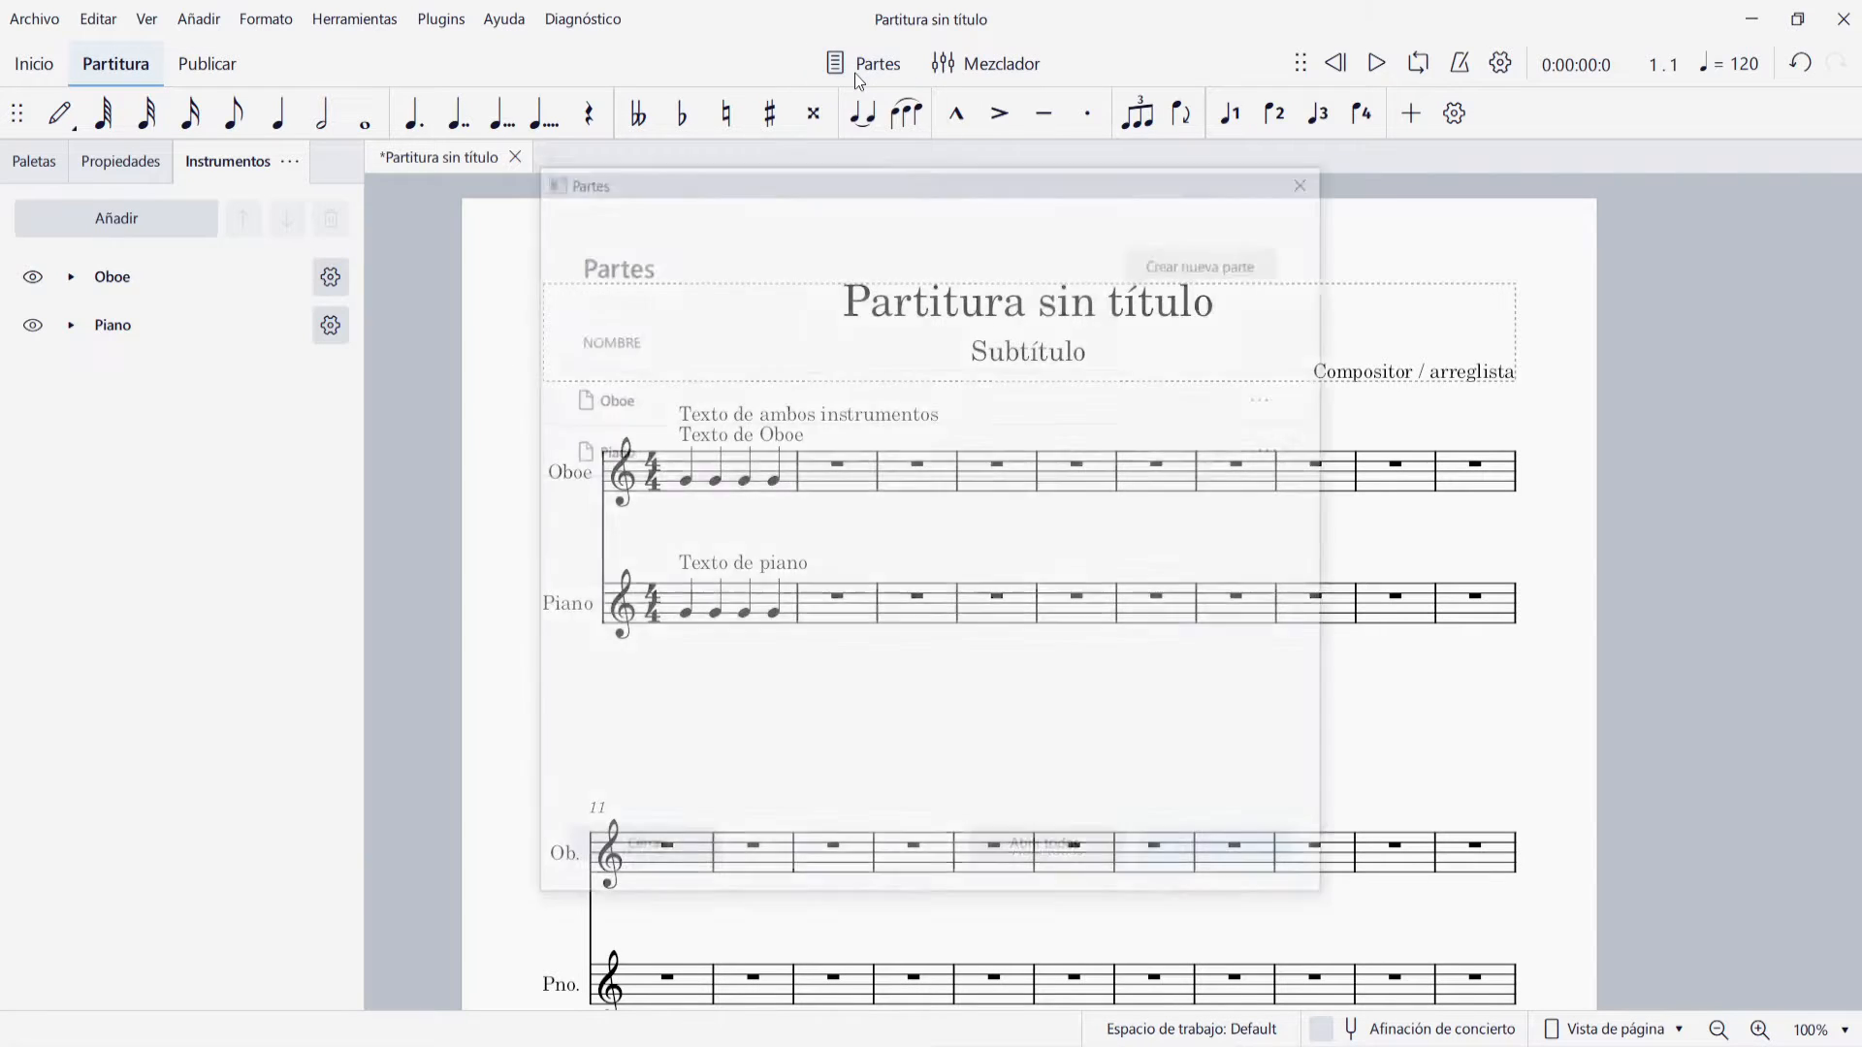
left_click(1078, 858)
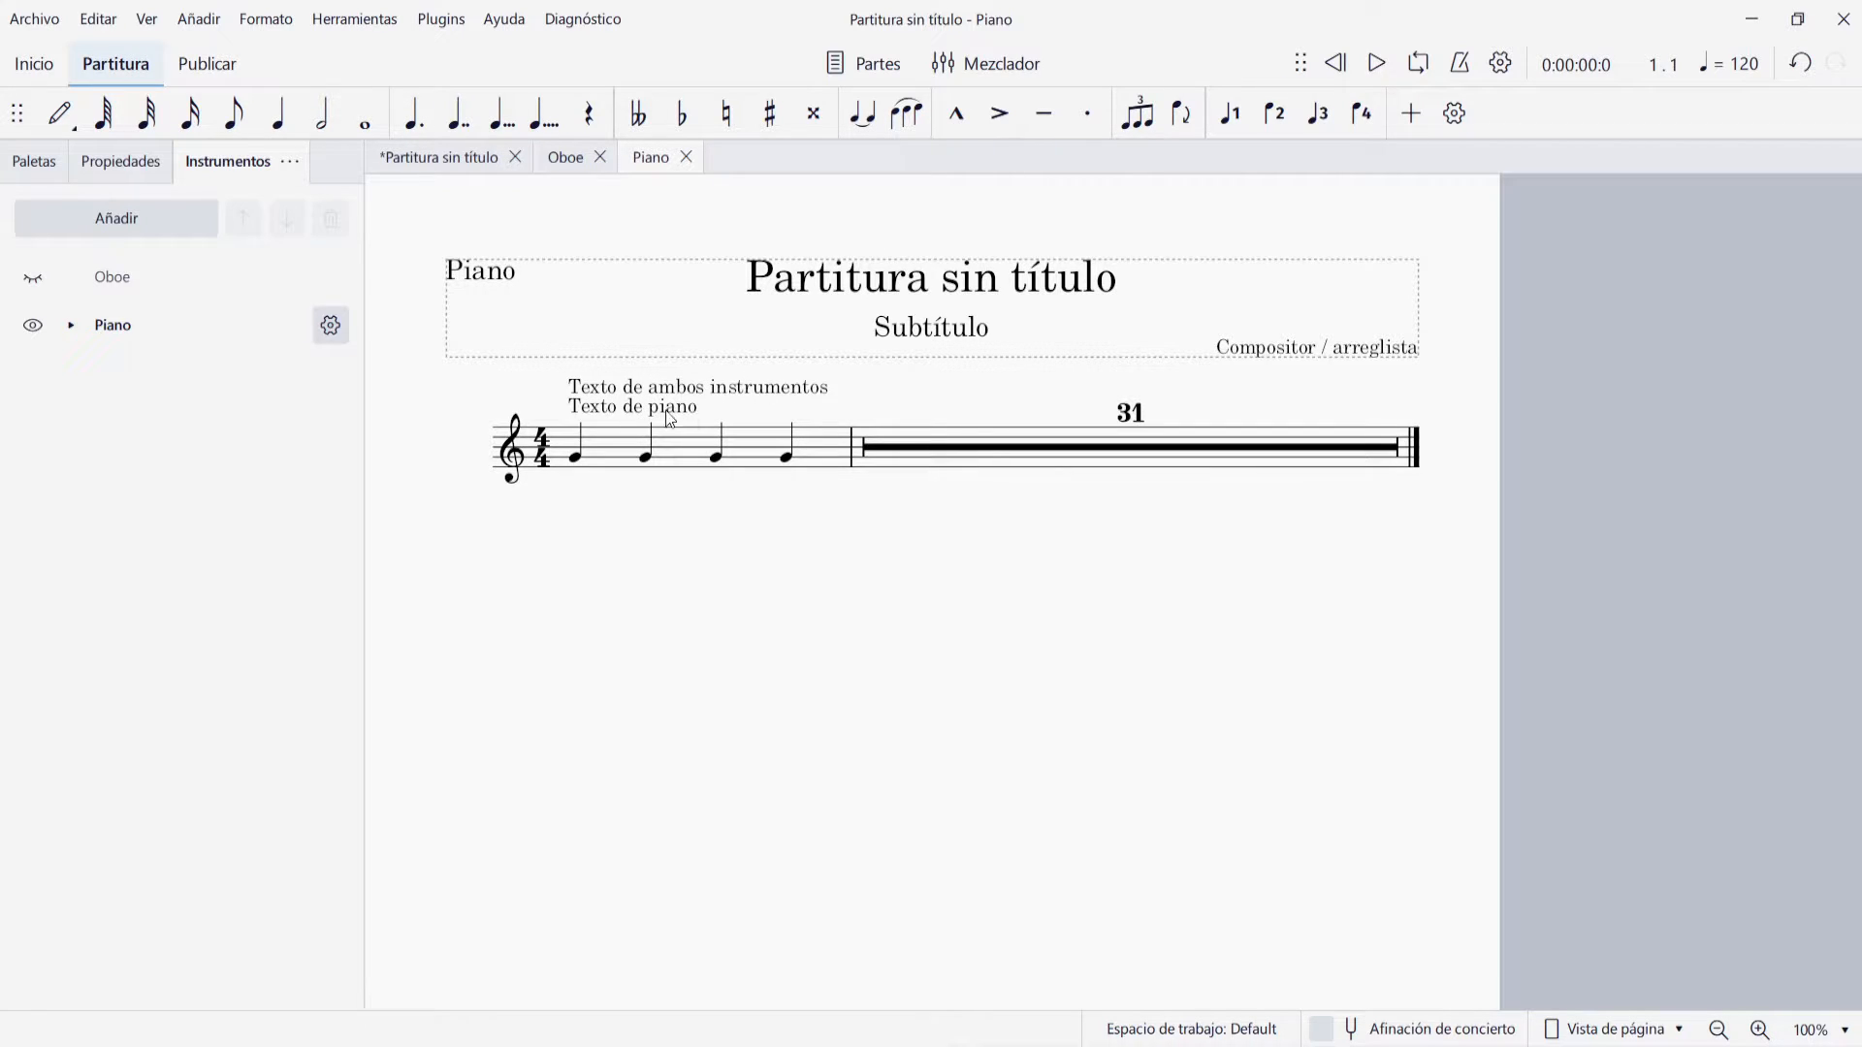
left_click(566, 157)
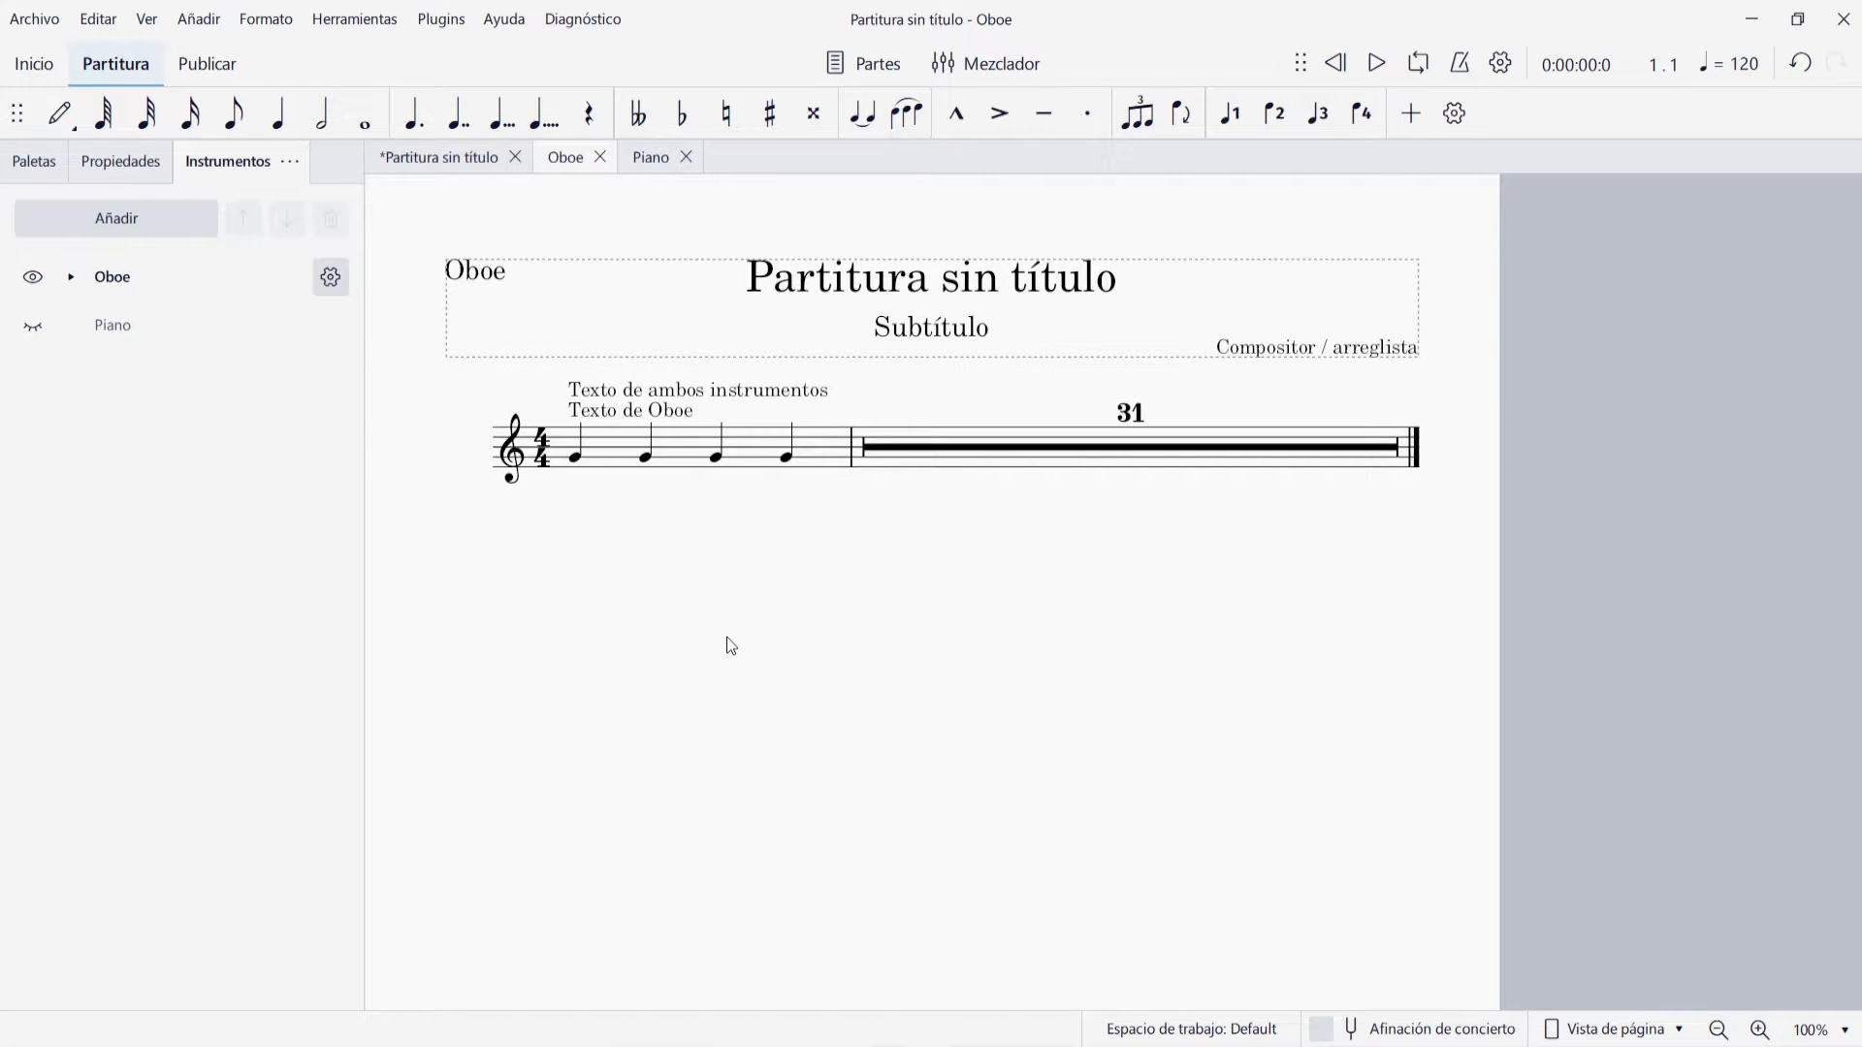
left_click(599, 158)
left_click(602, 159)
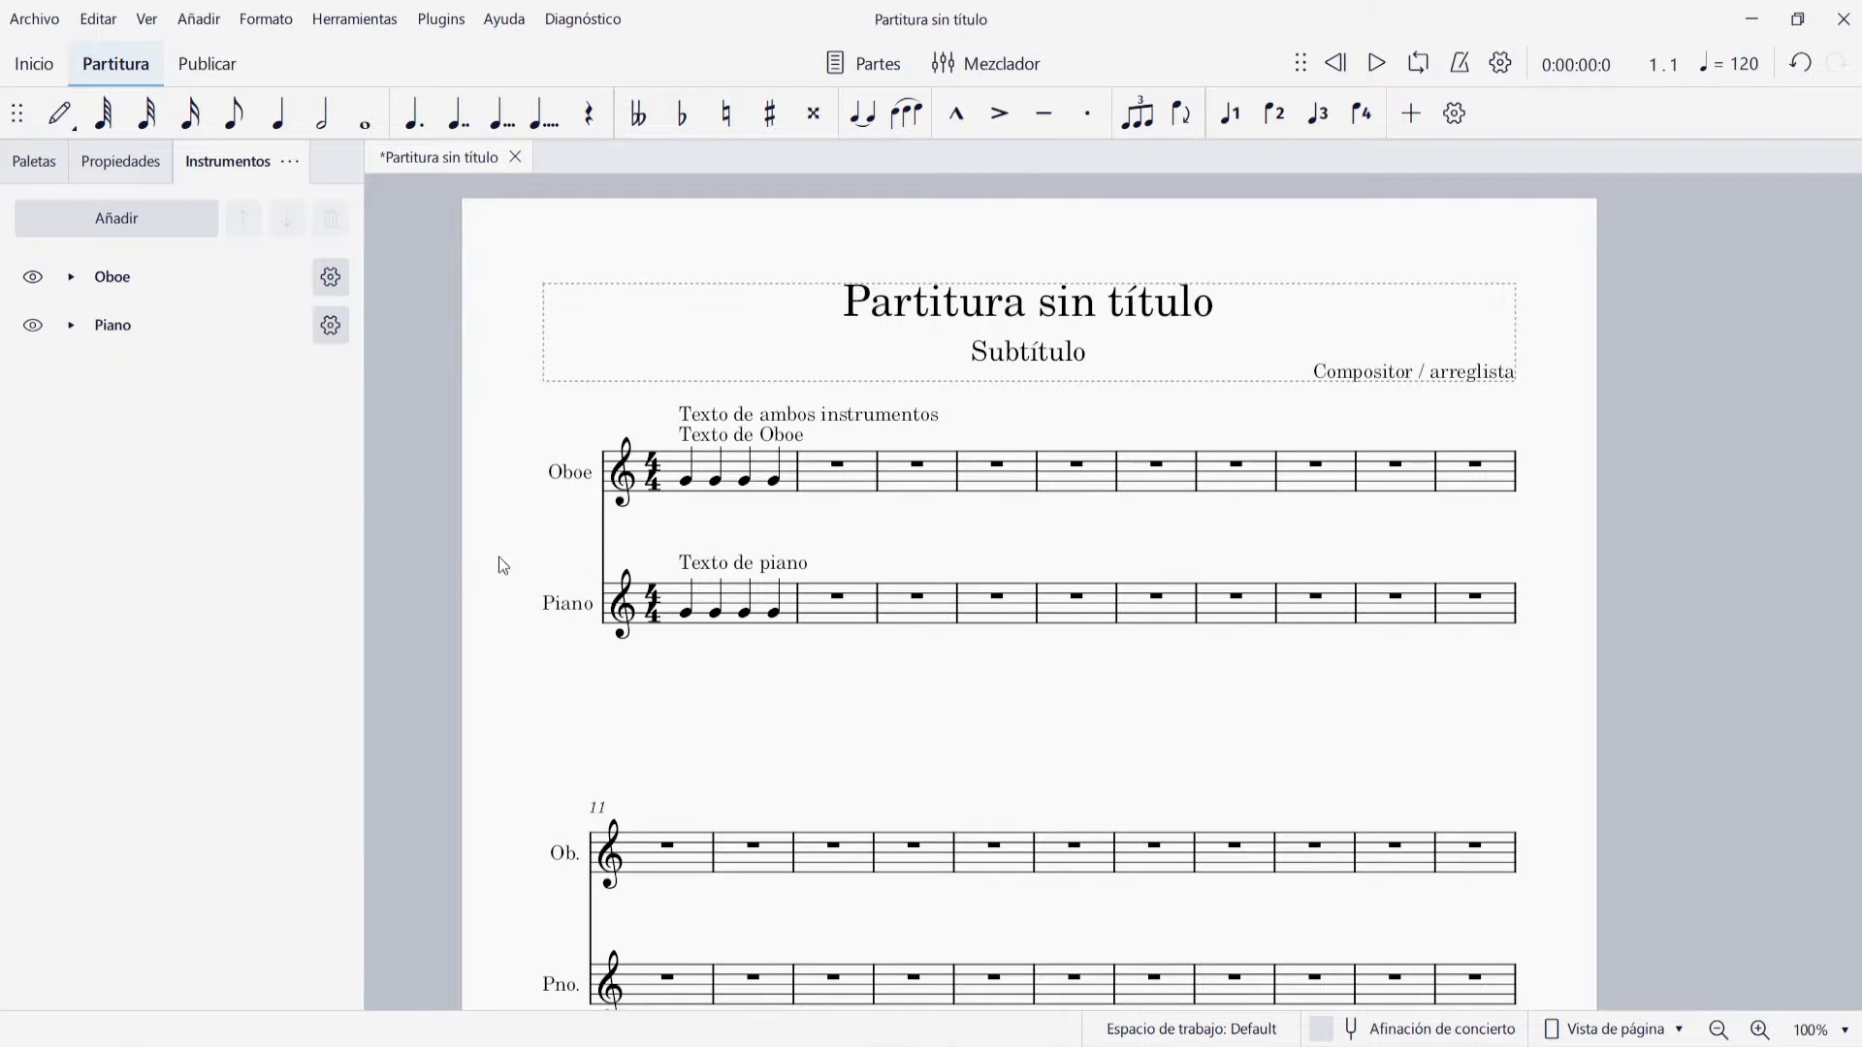
Delete the shared system text and the separate Oboe and Piano staff texts from the first measure
left_click(727, 421)
key("Delete")
left_click(742, 434)
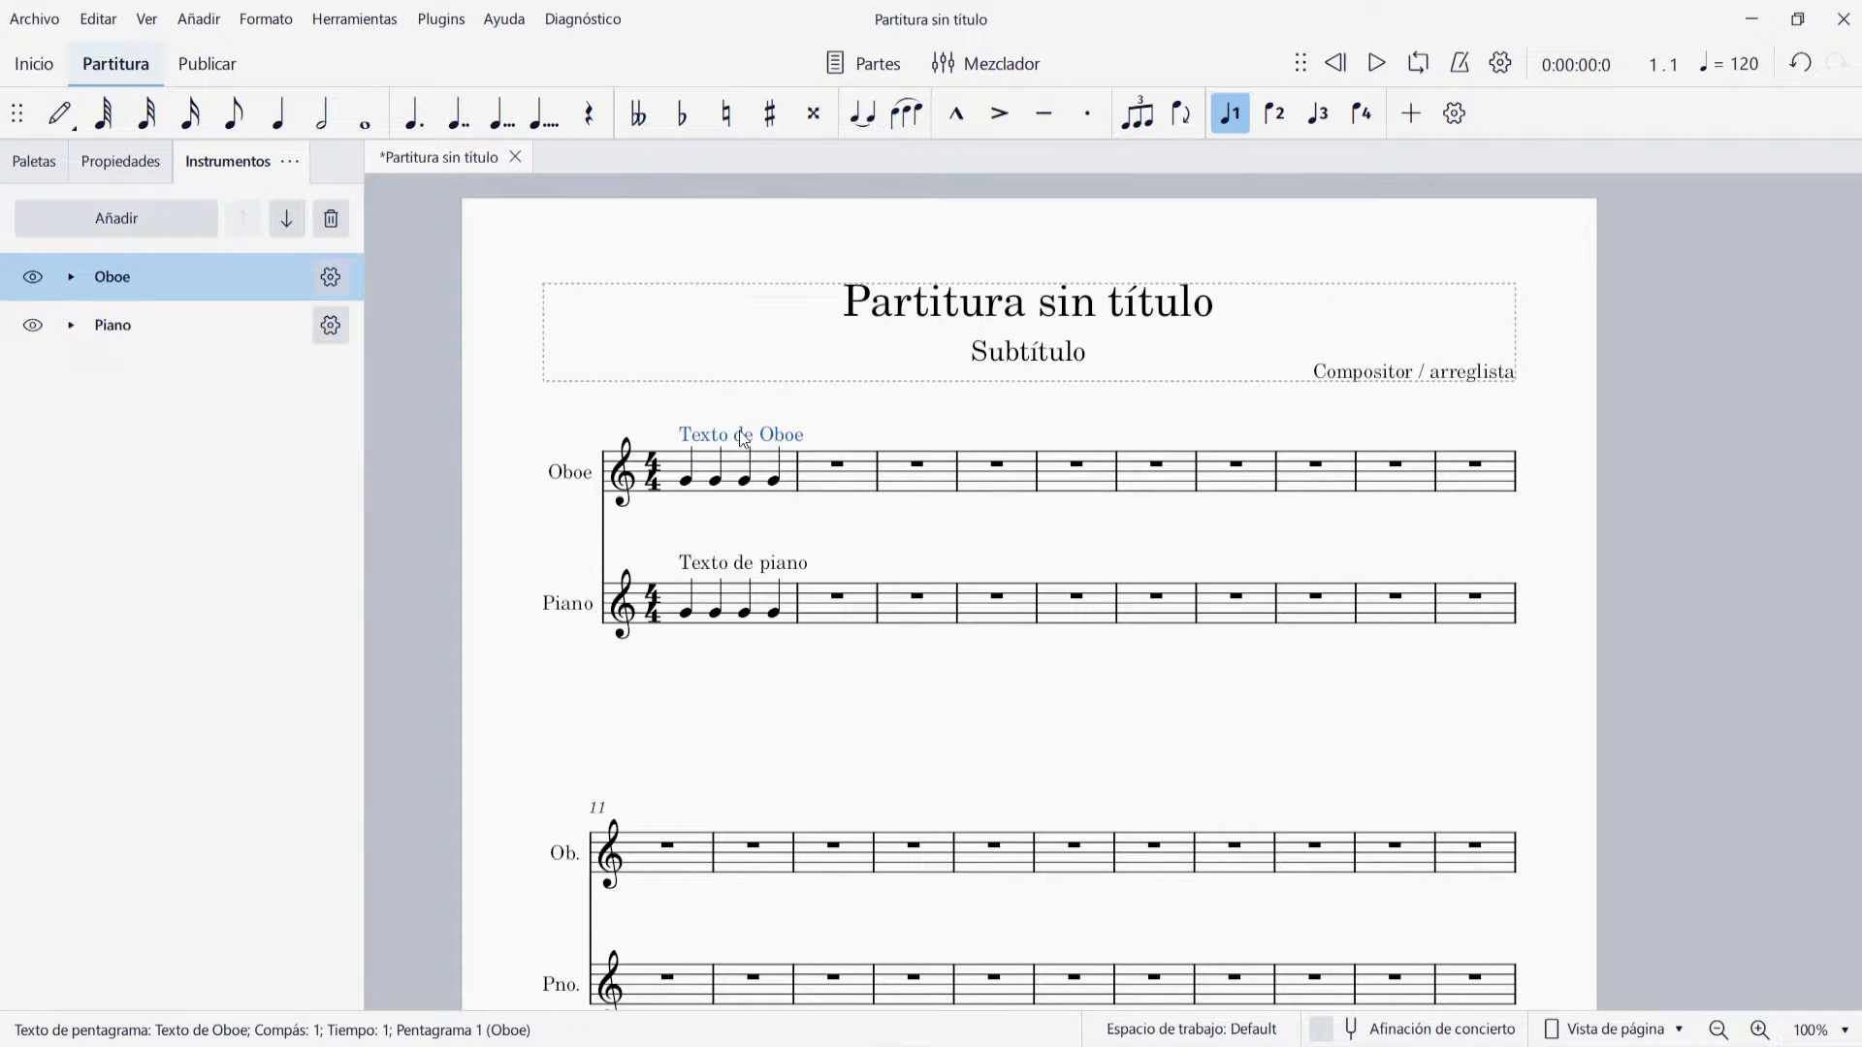
key("Delete")
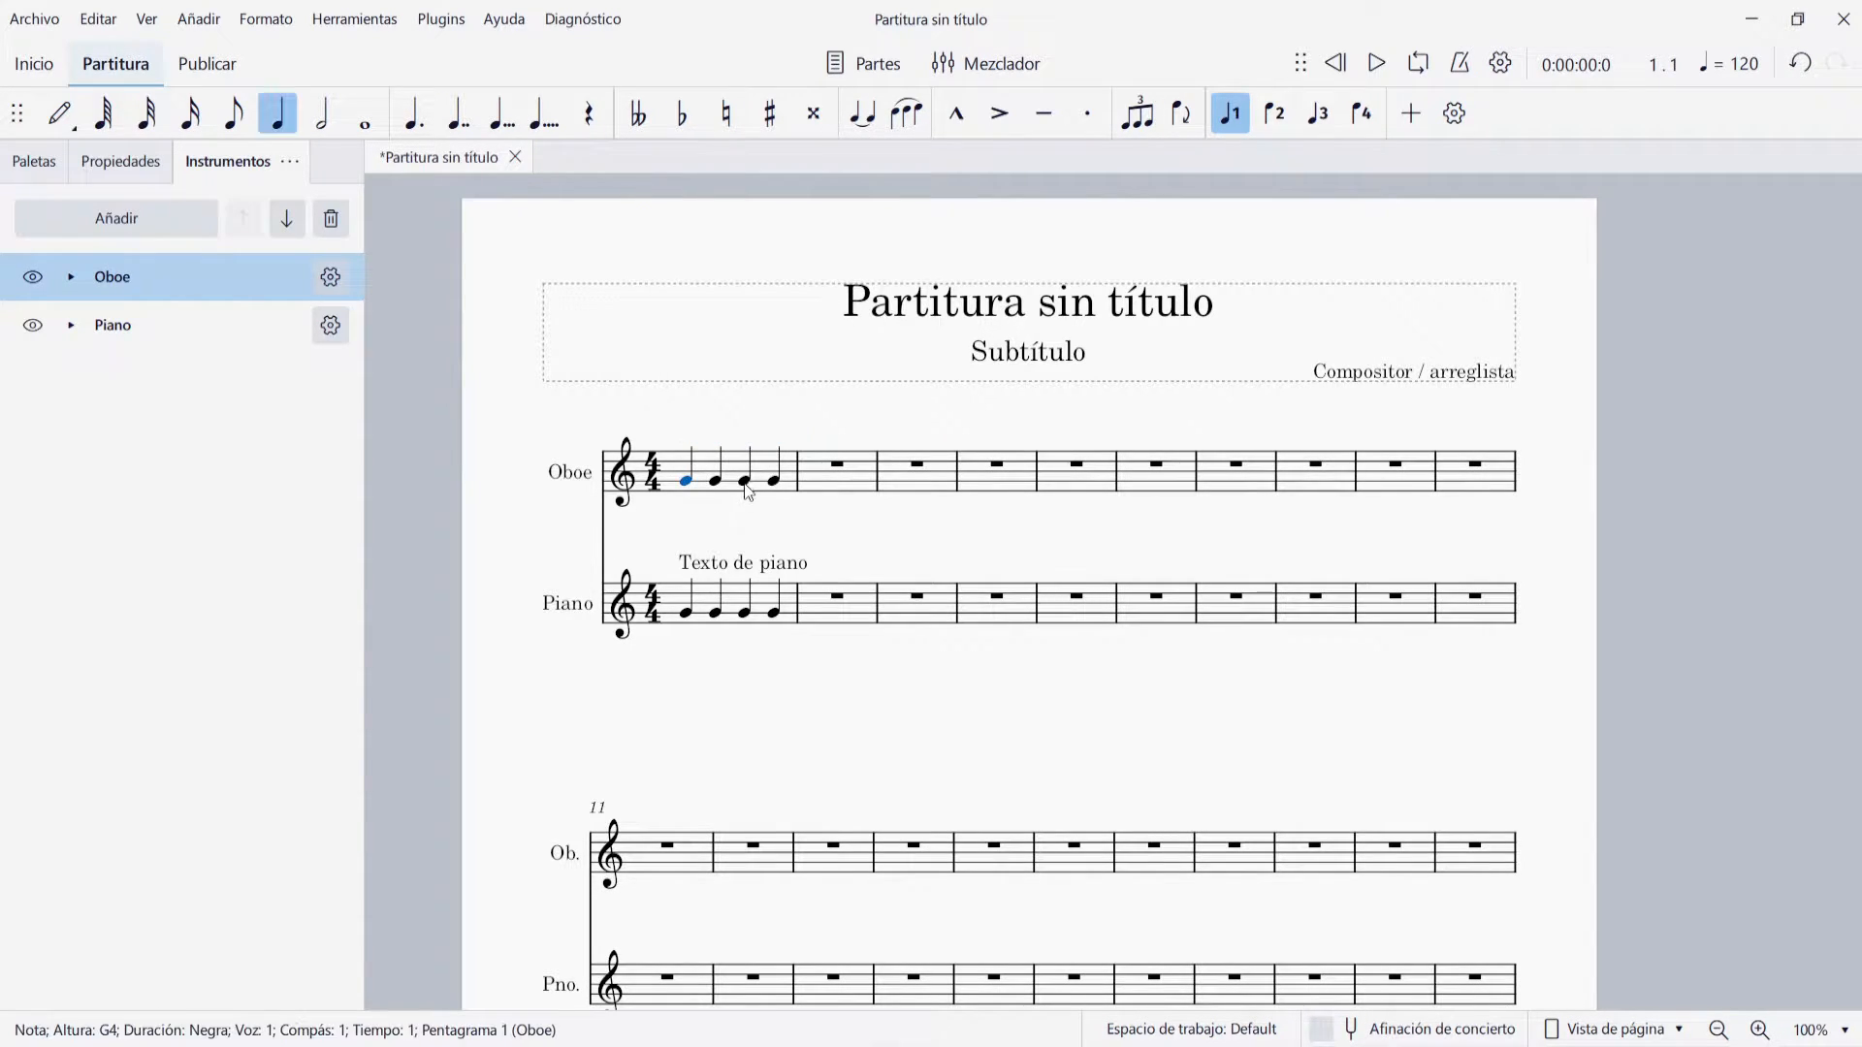
left_click(734, 572)
right_click(734, 563)
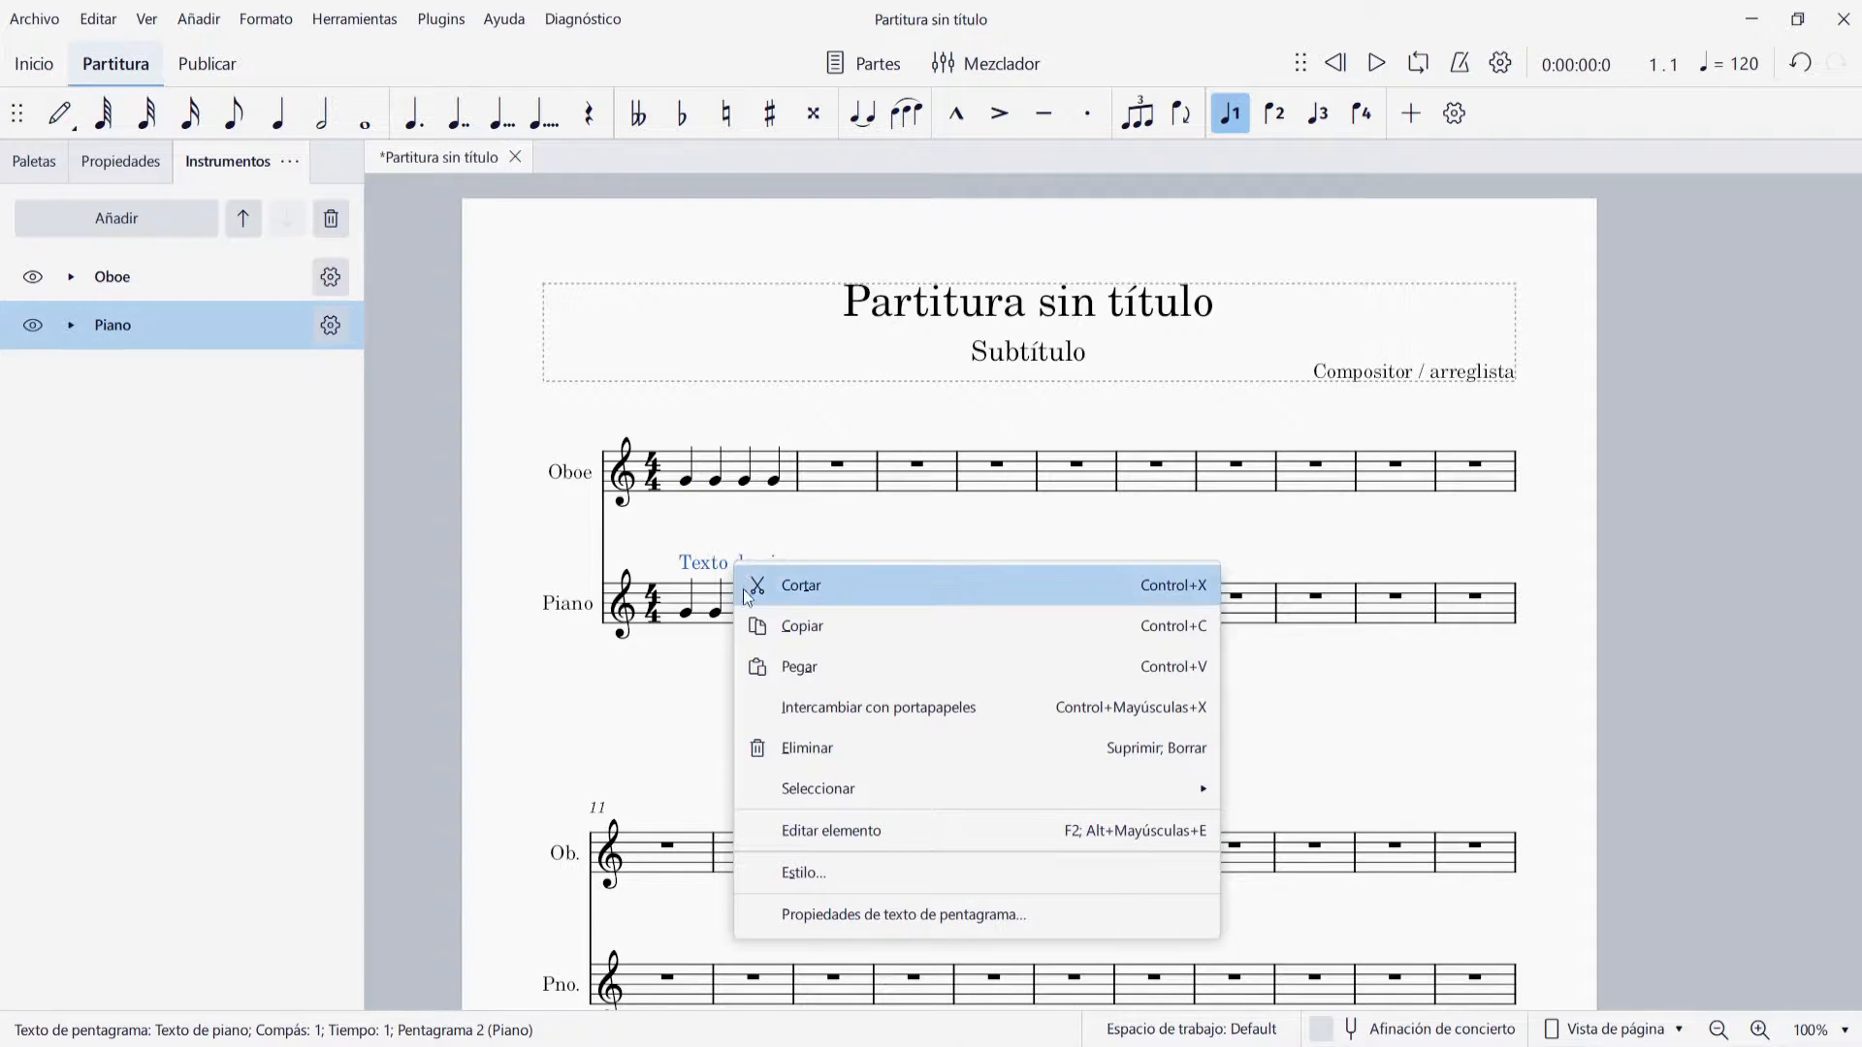
left_click(832, 749)
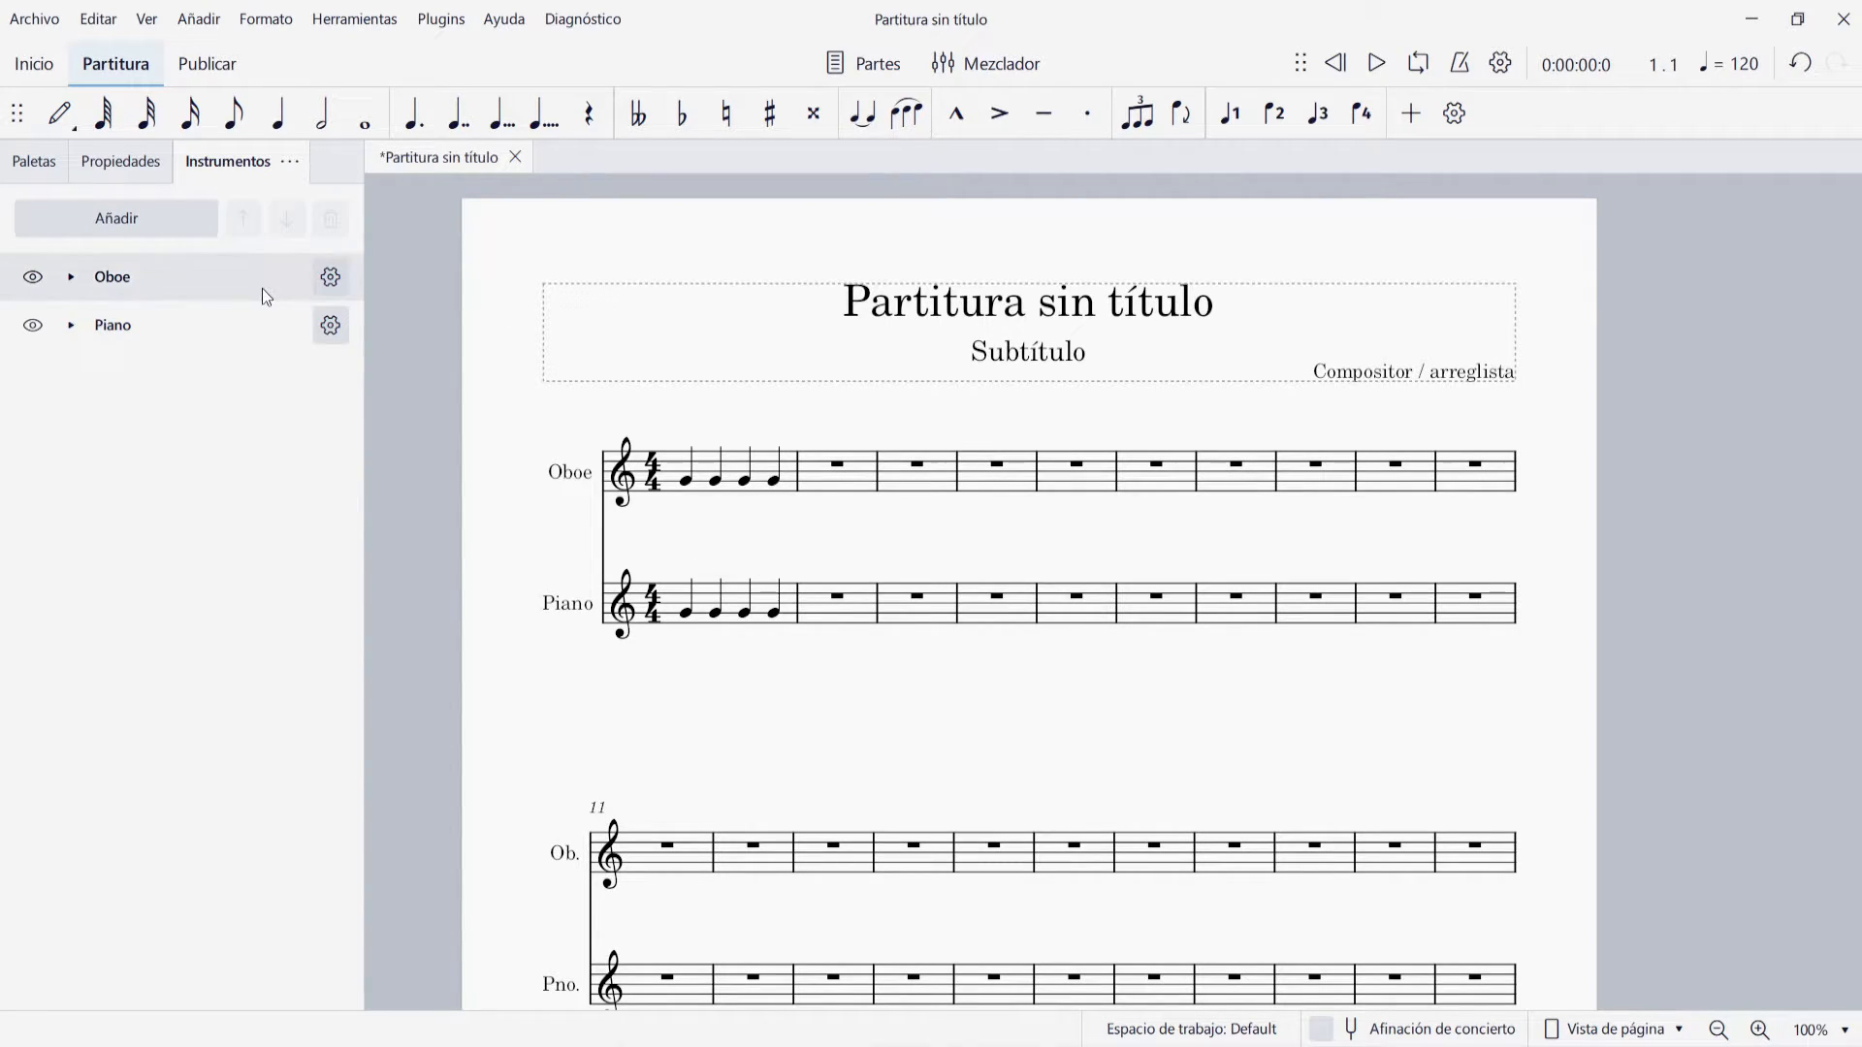
Add expression text at the first Oboe note with the wording "legato", and delete it again
left_click(24, 164)
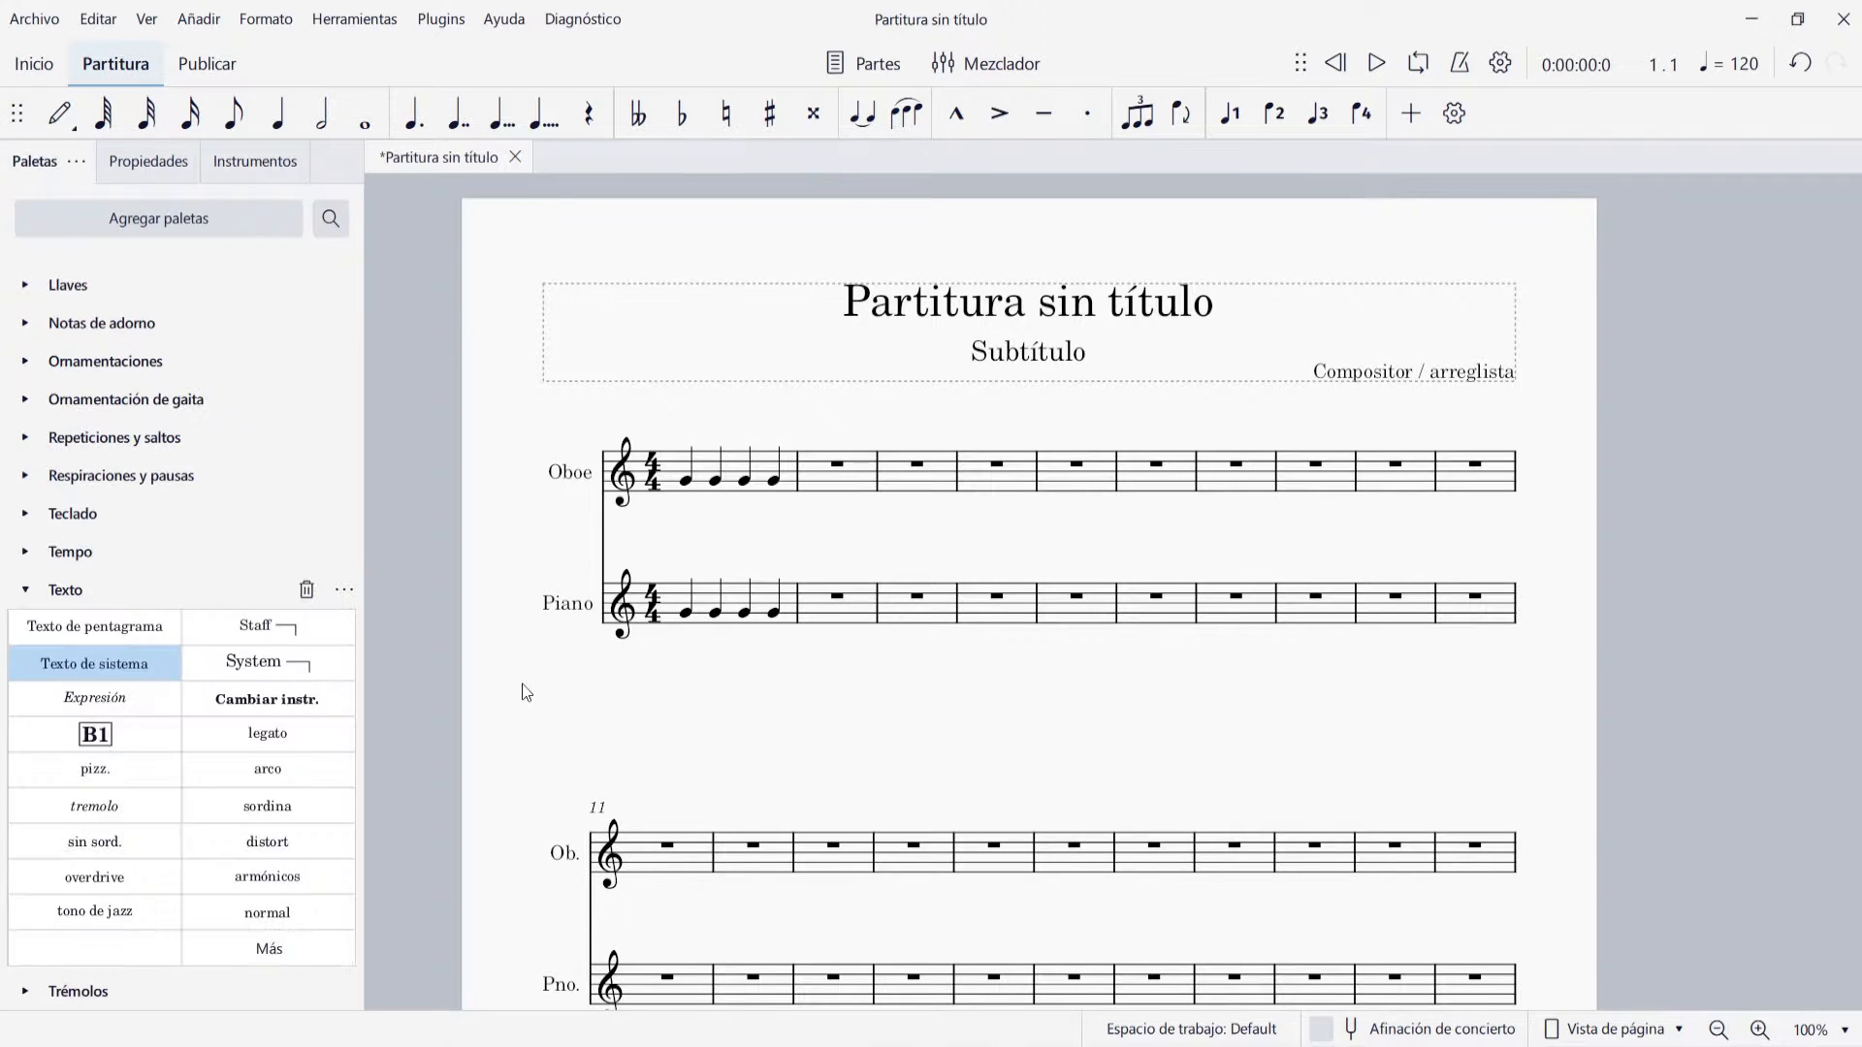
left_click(688, 482)
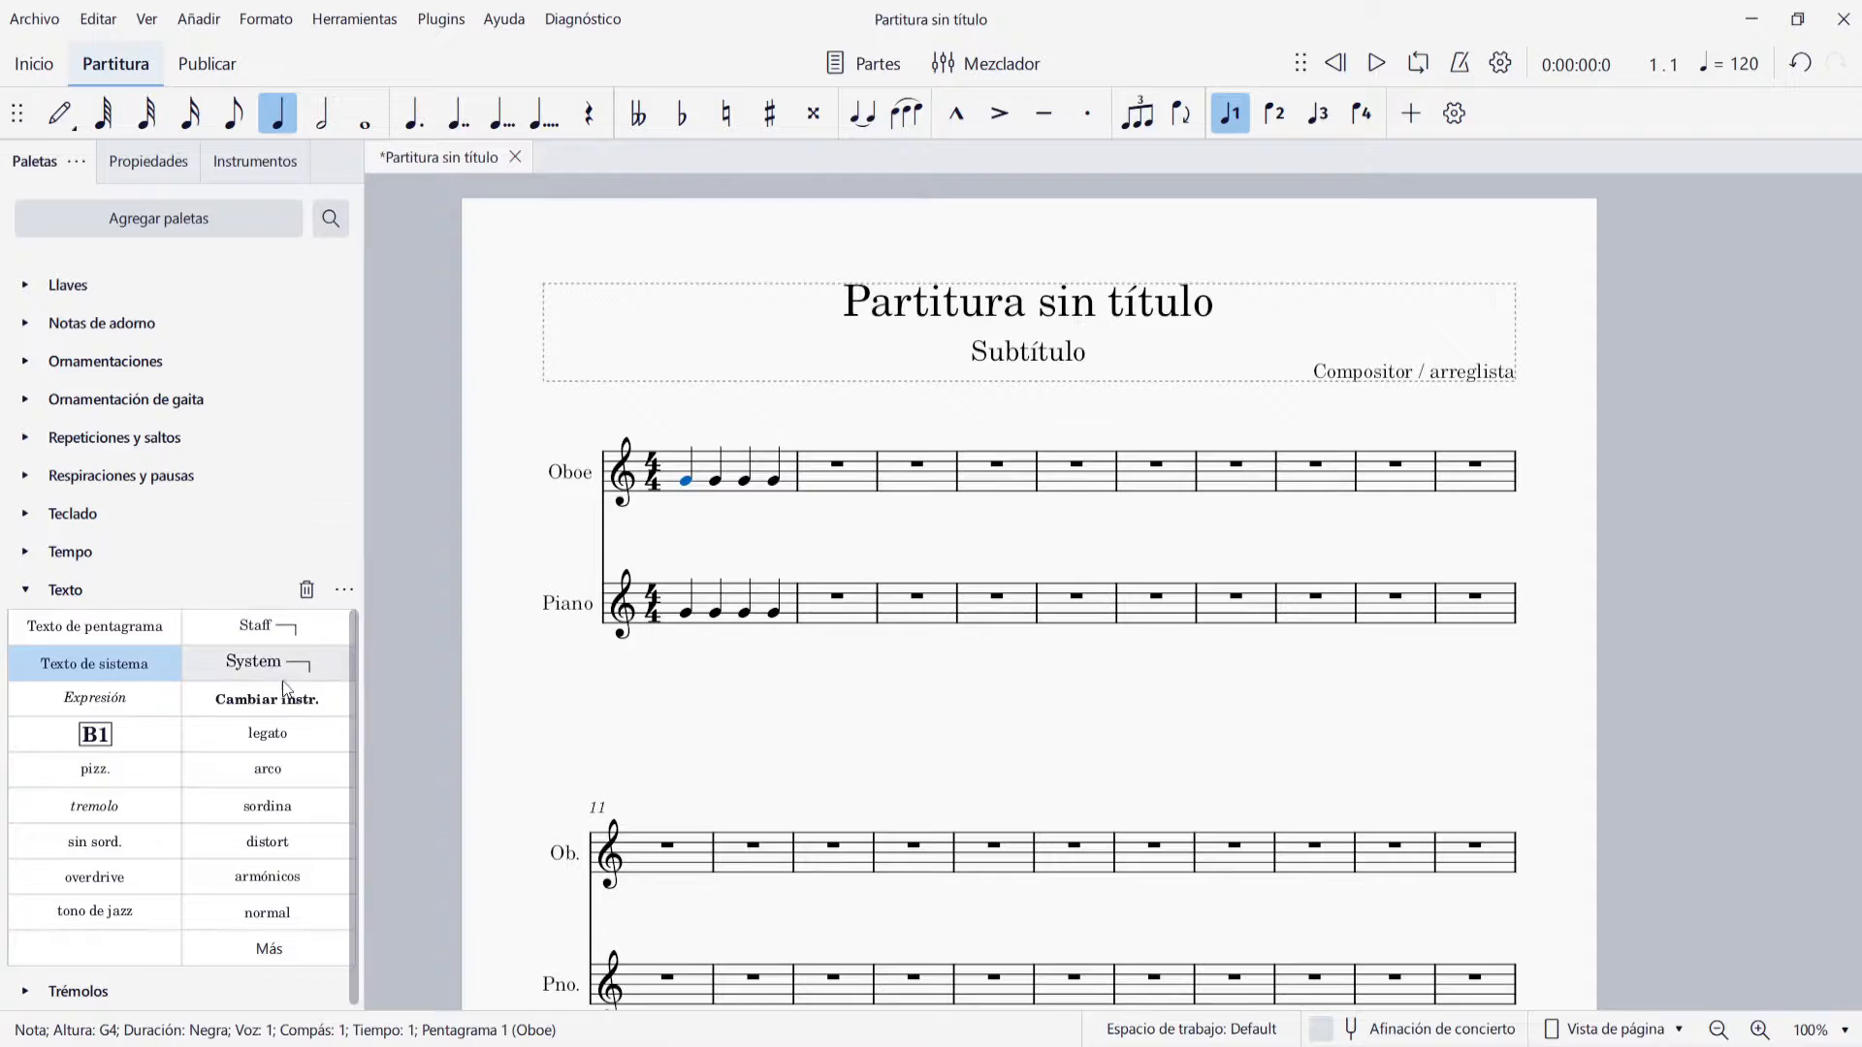
left_click(102, 699)
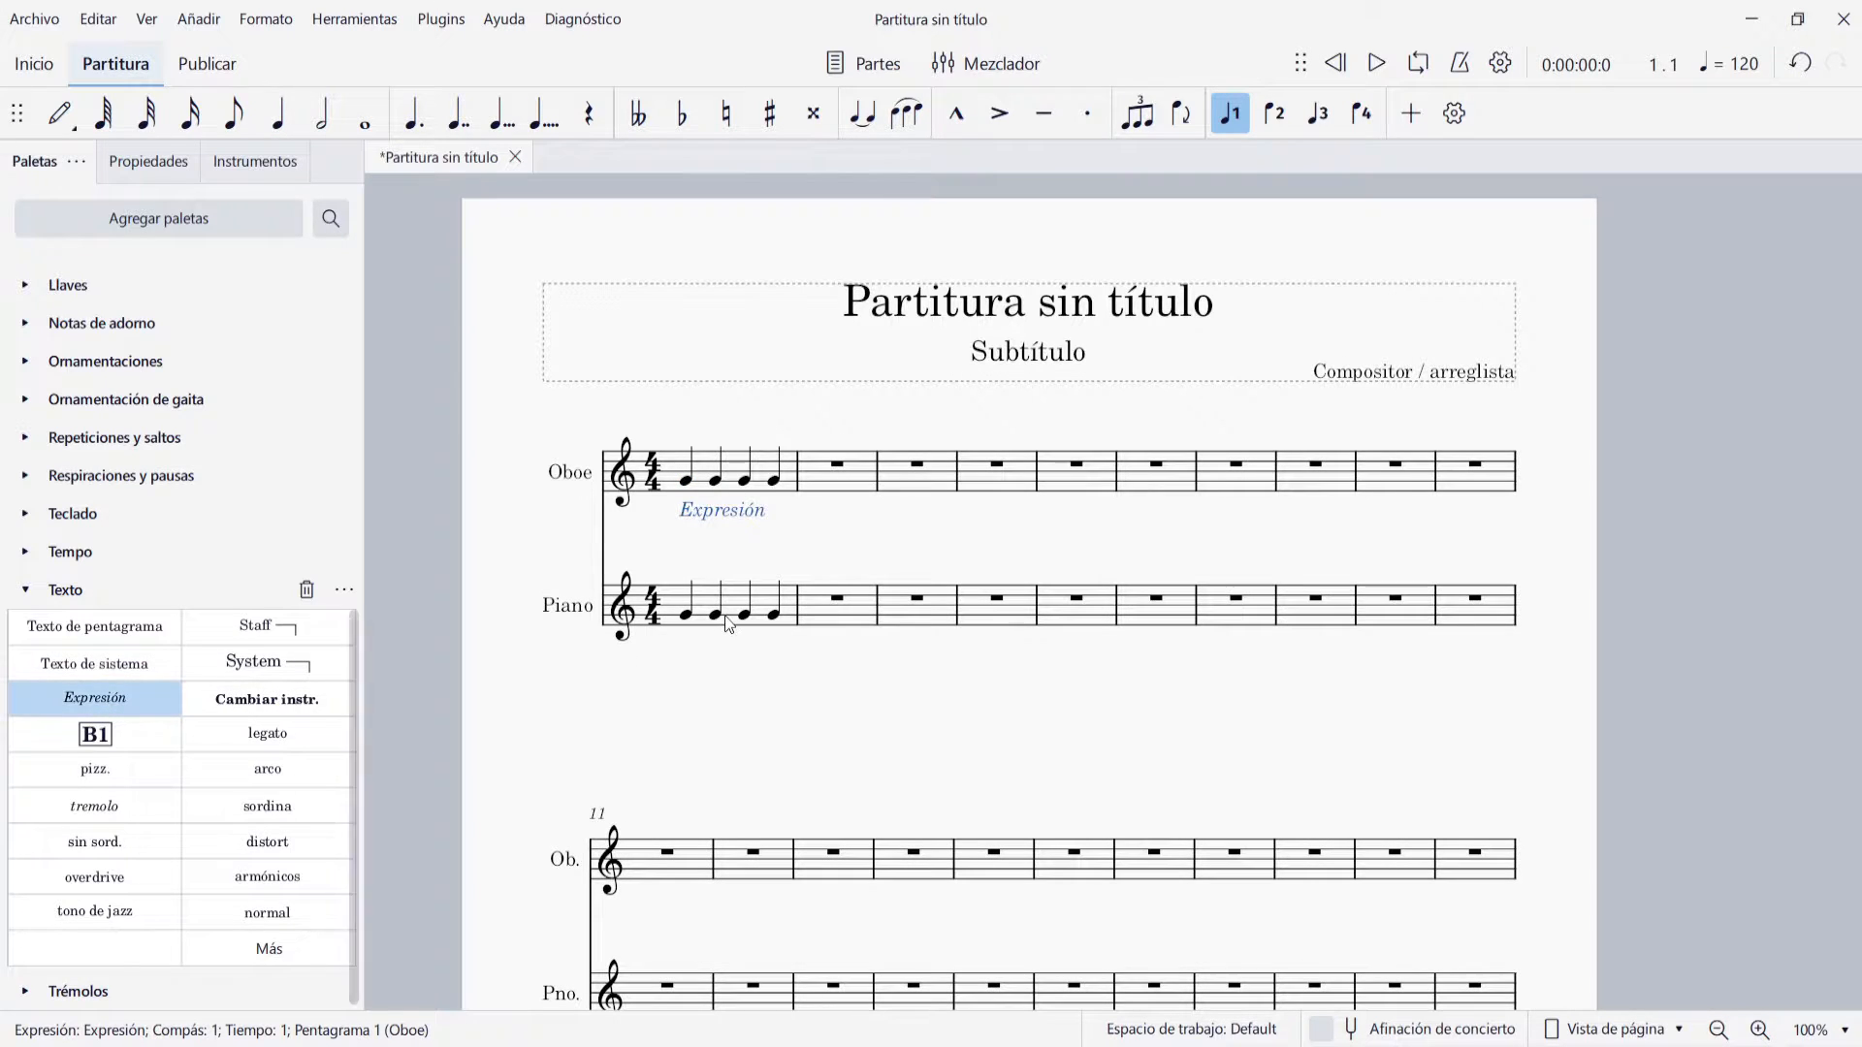
double_click(737, 517)
key("ctrl+a")
type("legato")
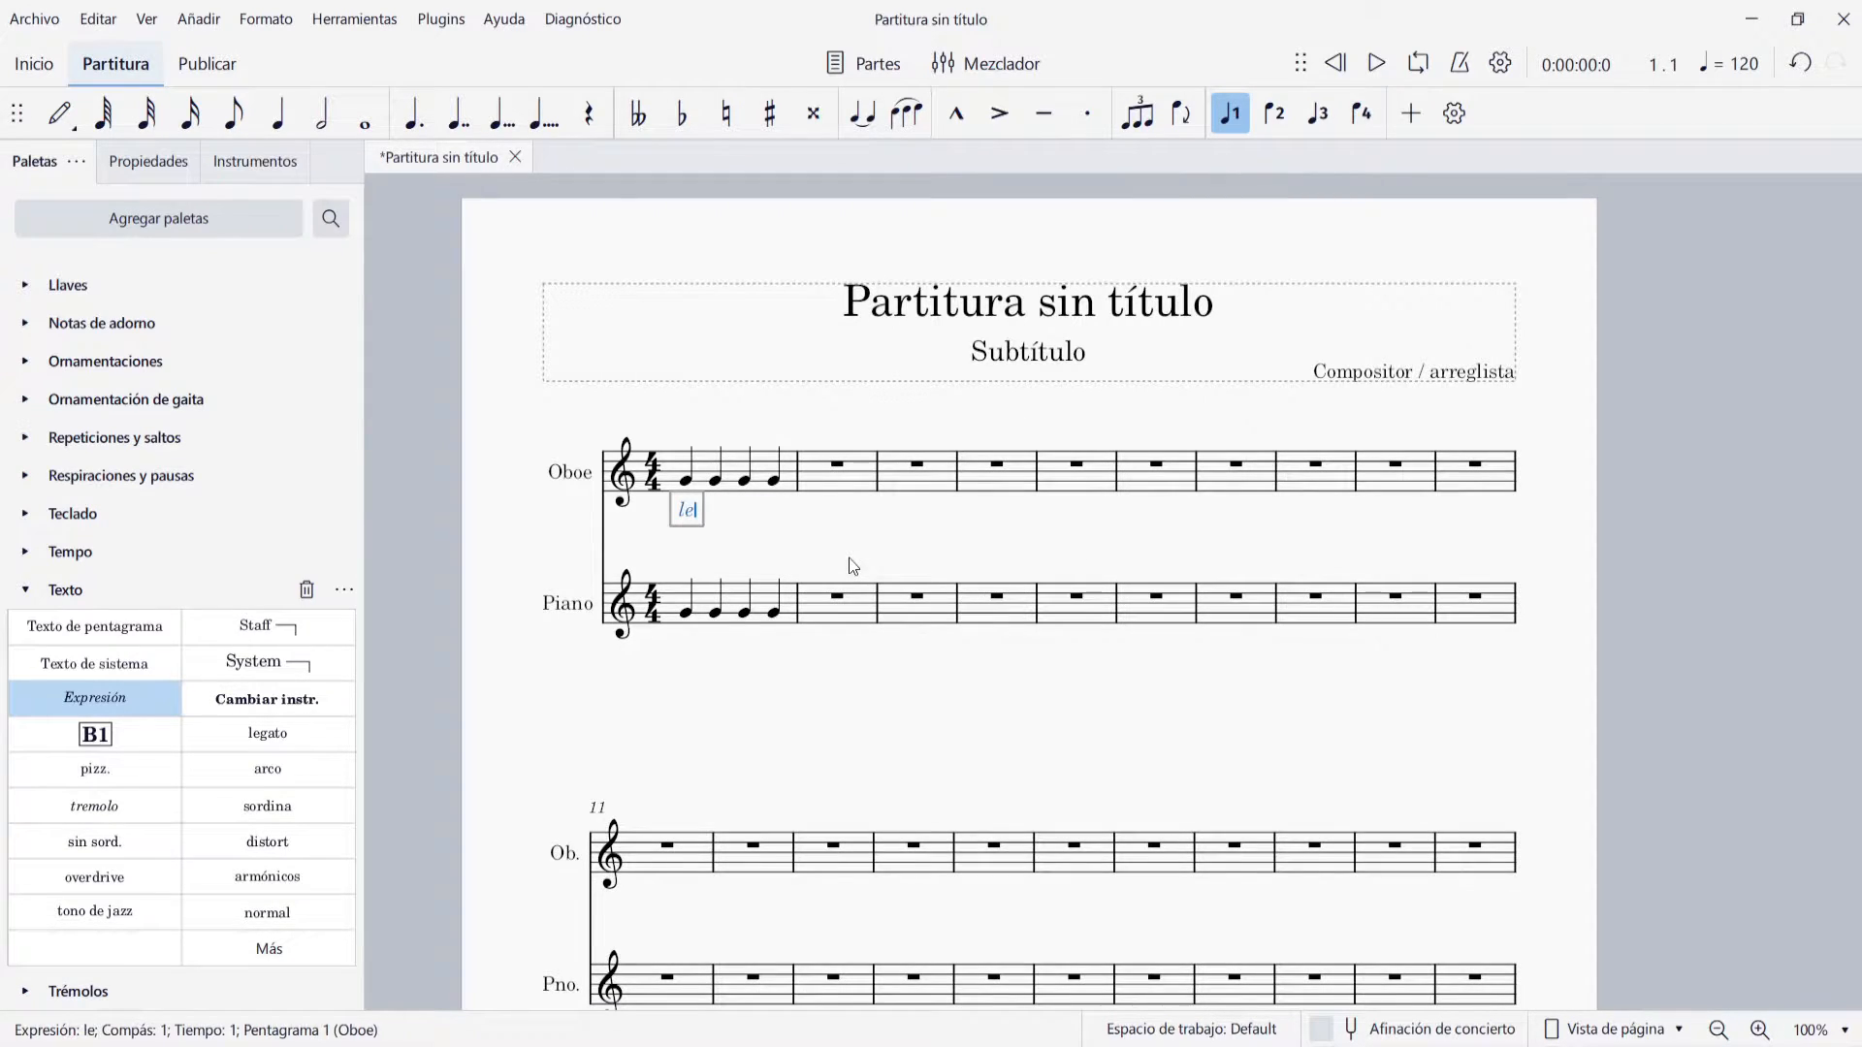
key("Escape")
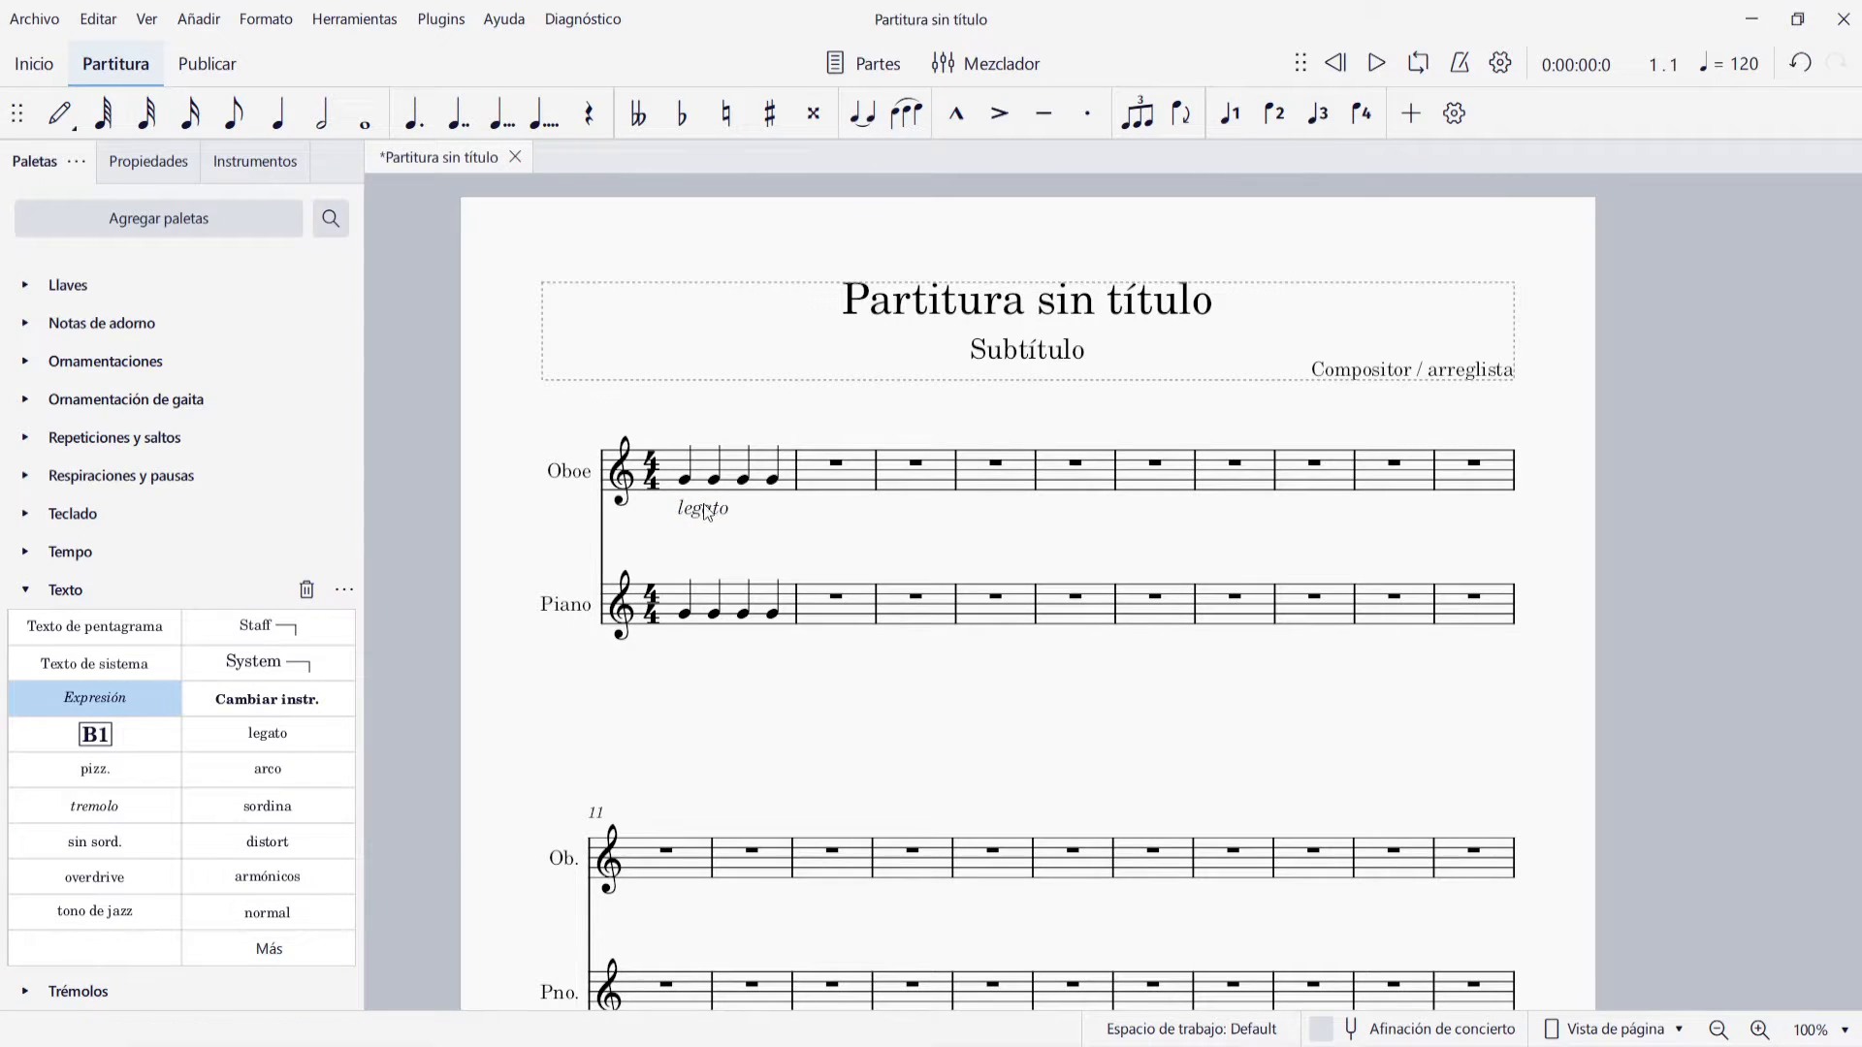
key("Delete")
Insert an instrument change to Flauta at measure 3 of the Oboe staff
left_click(906, 477)
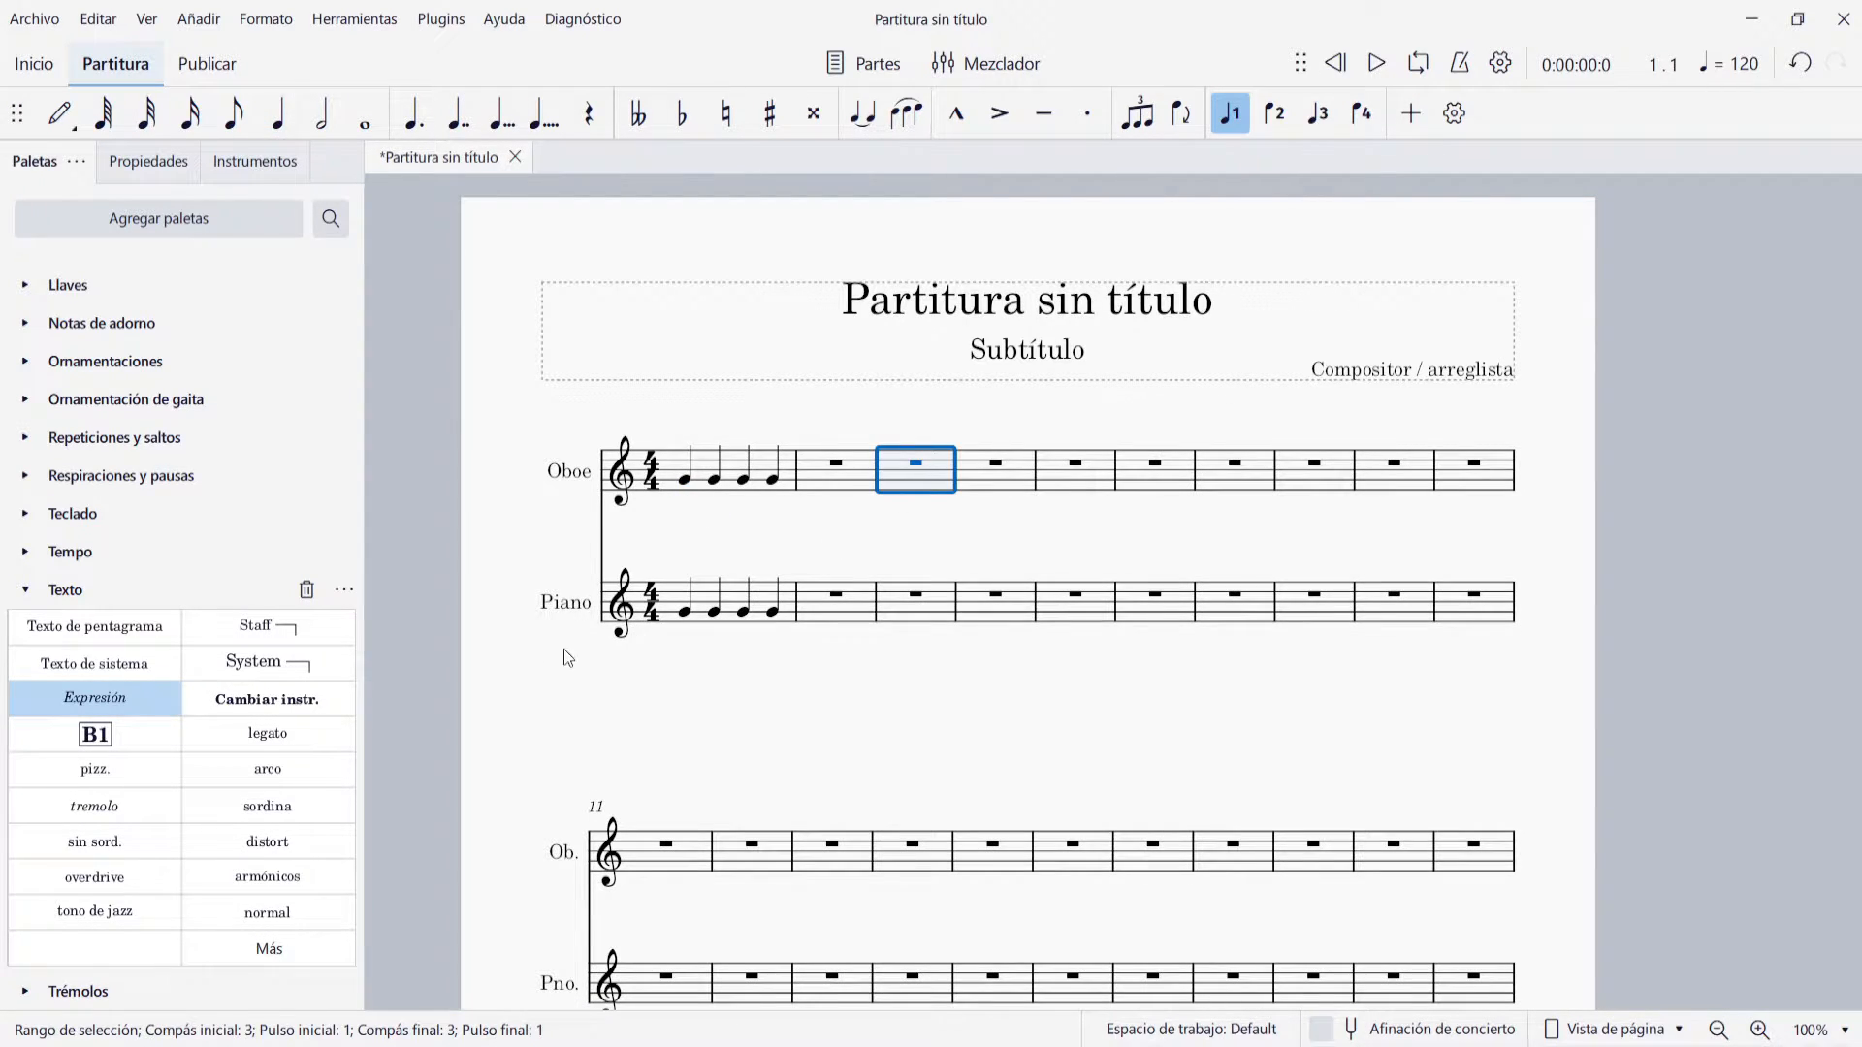
left_click(261, 700)
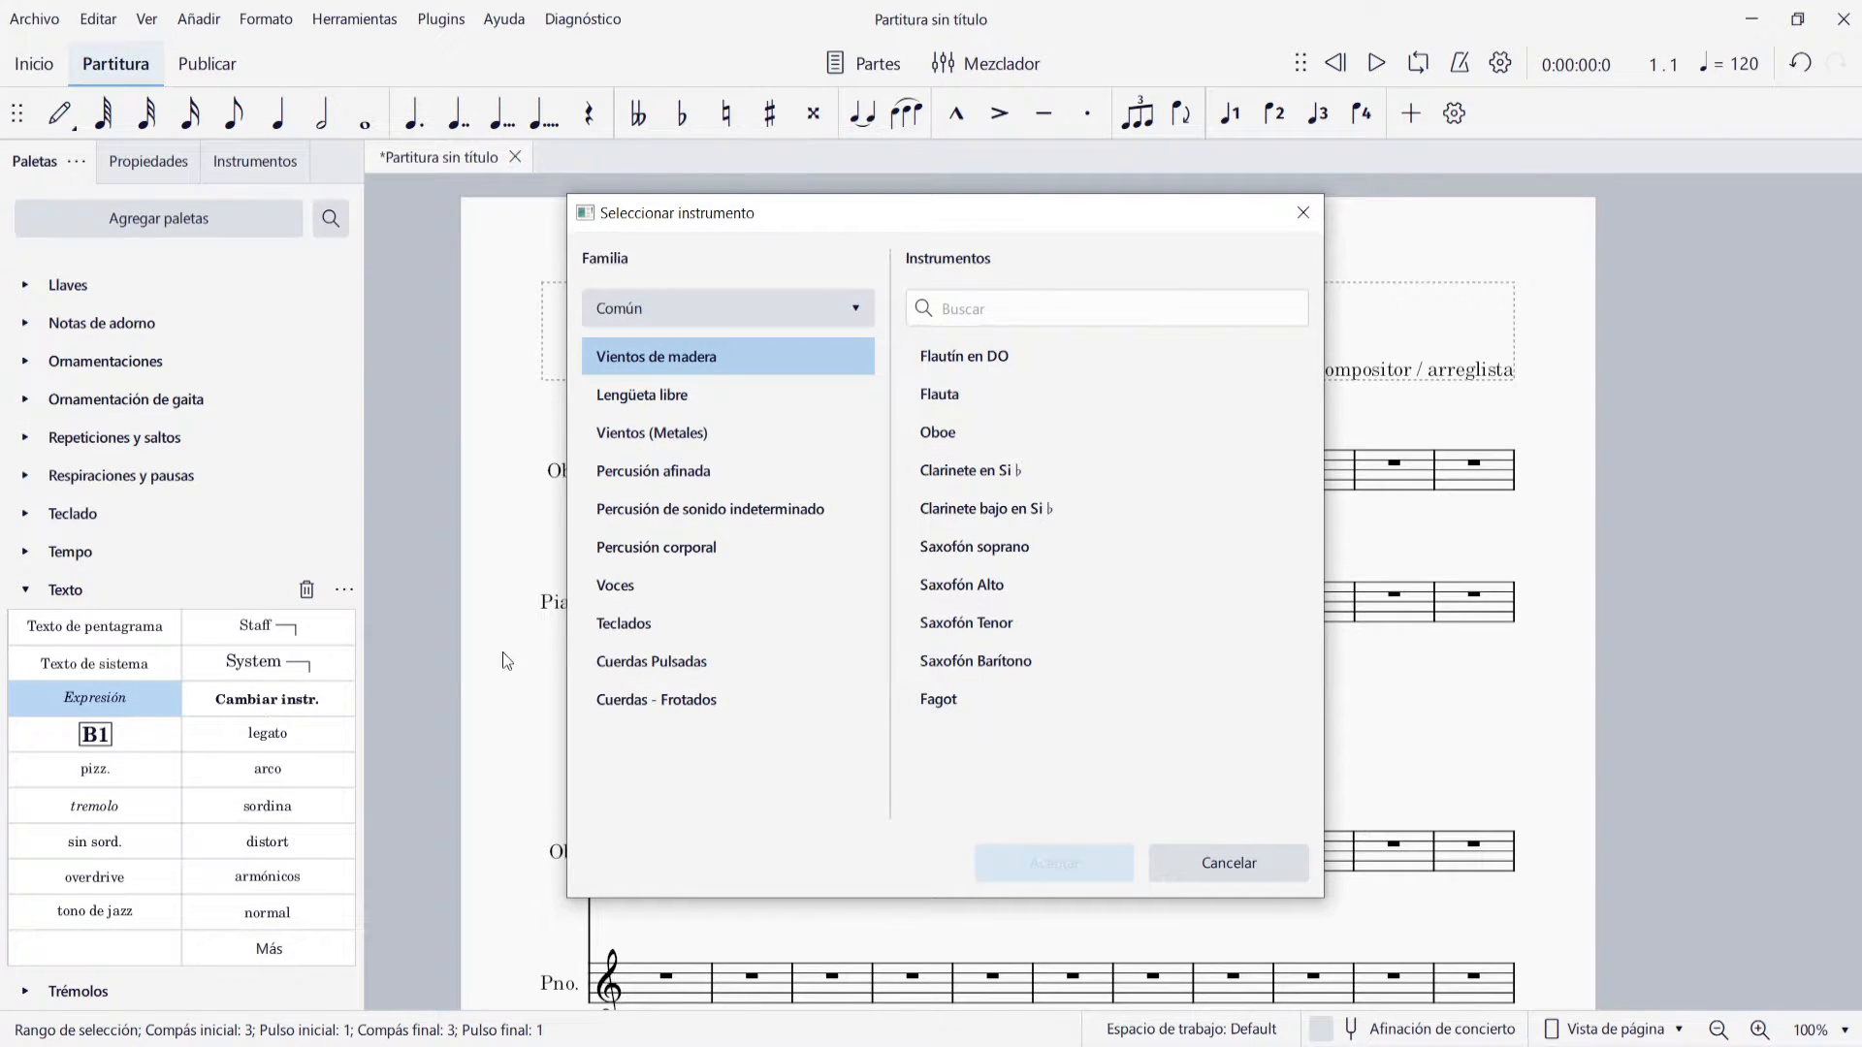
left_click(1005, 397)
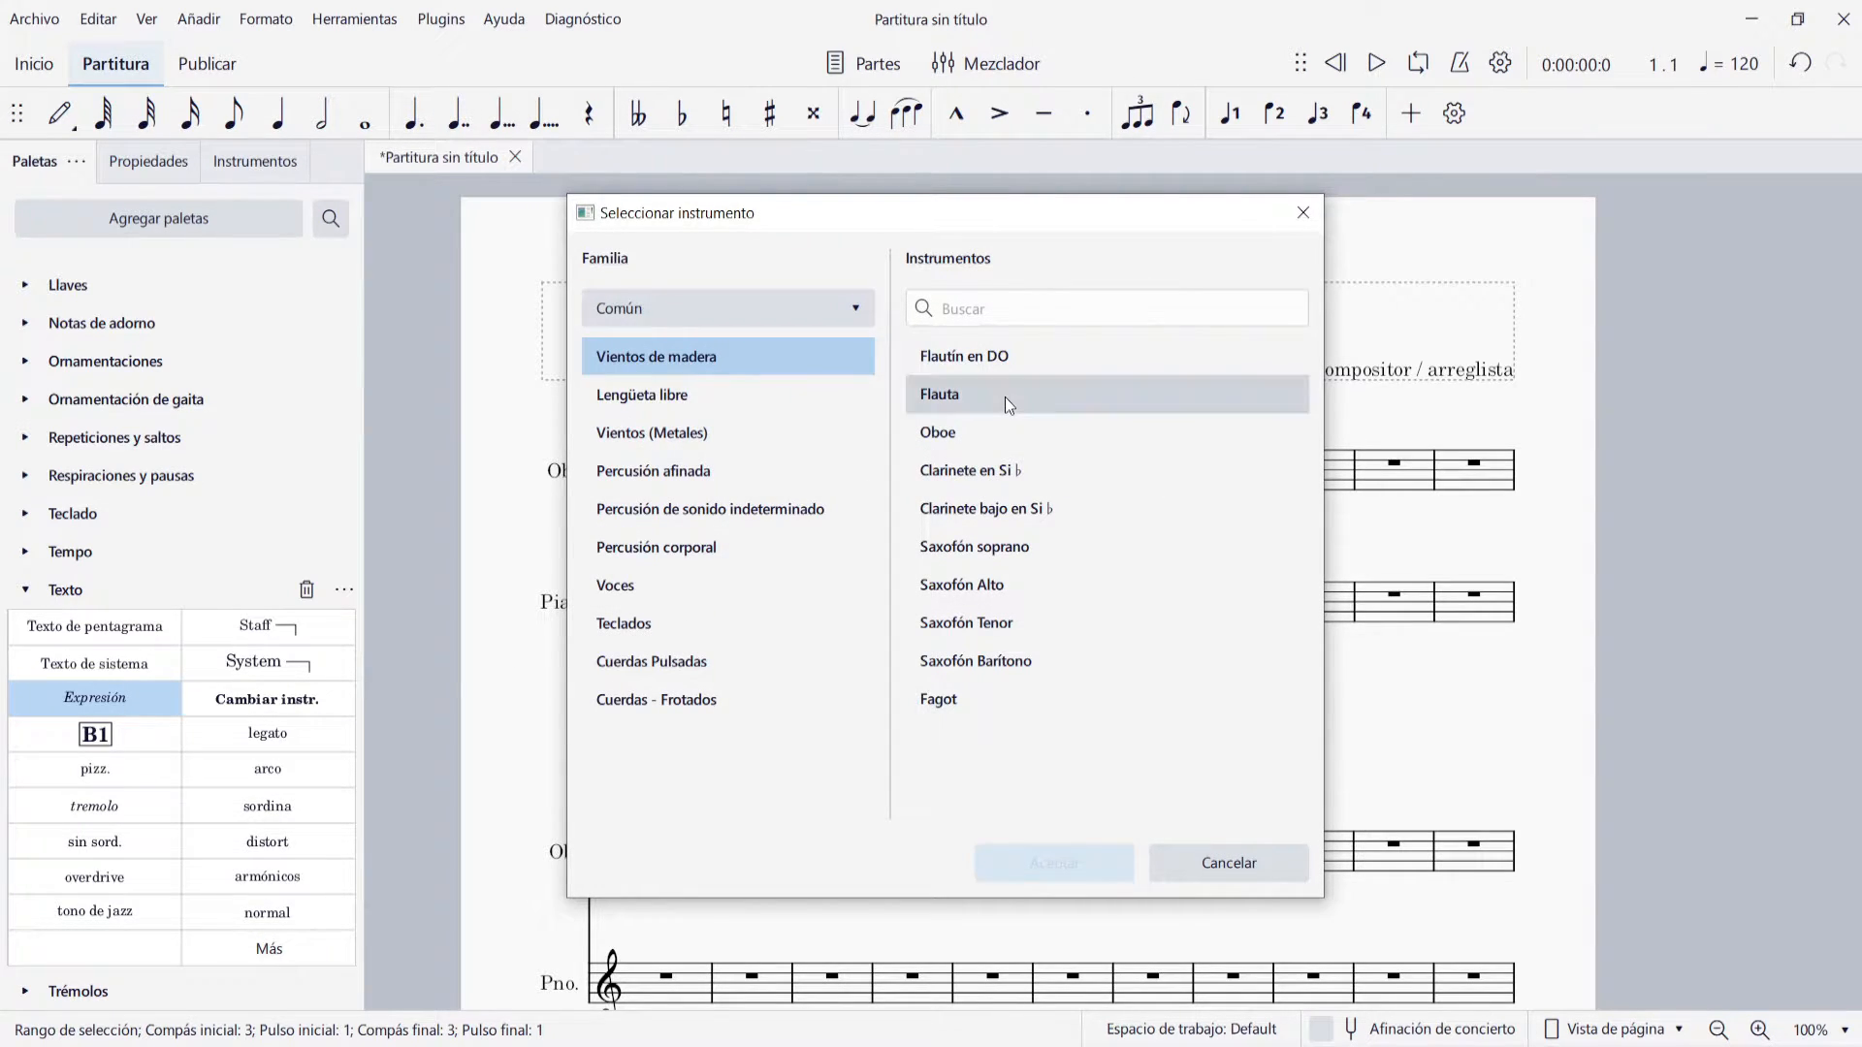
left_click(1057, 877)
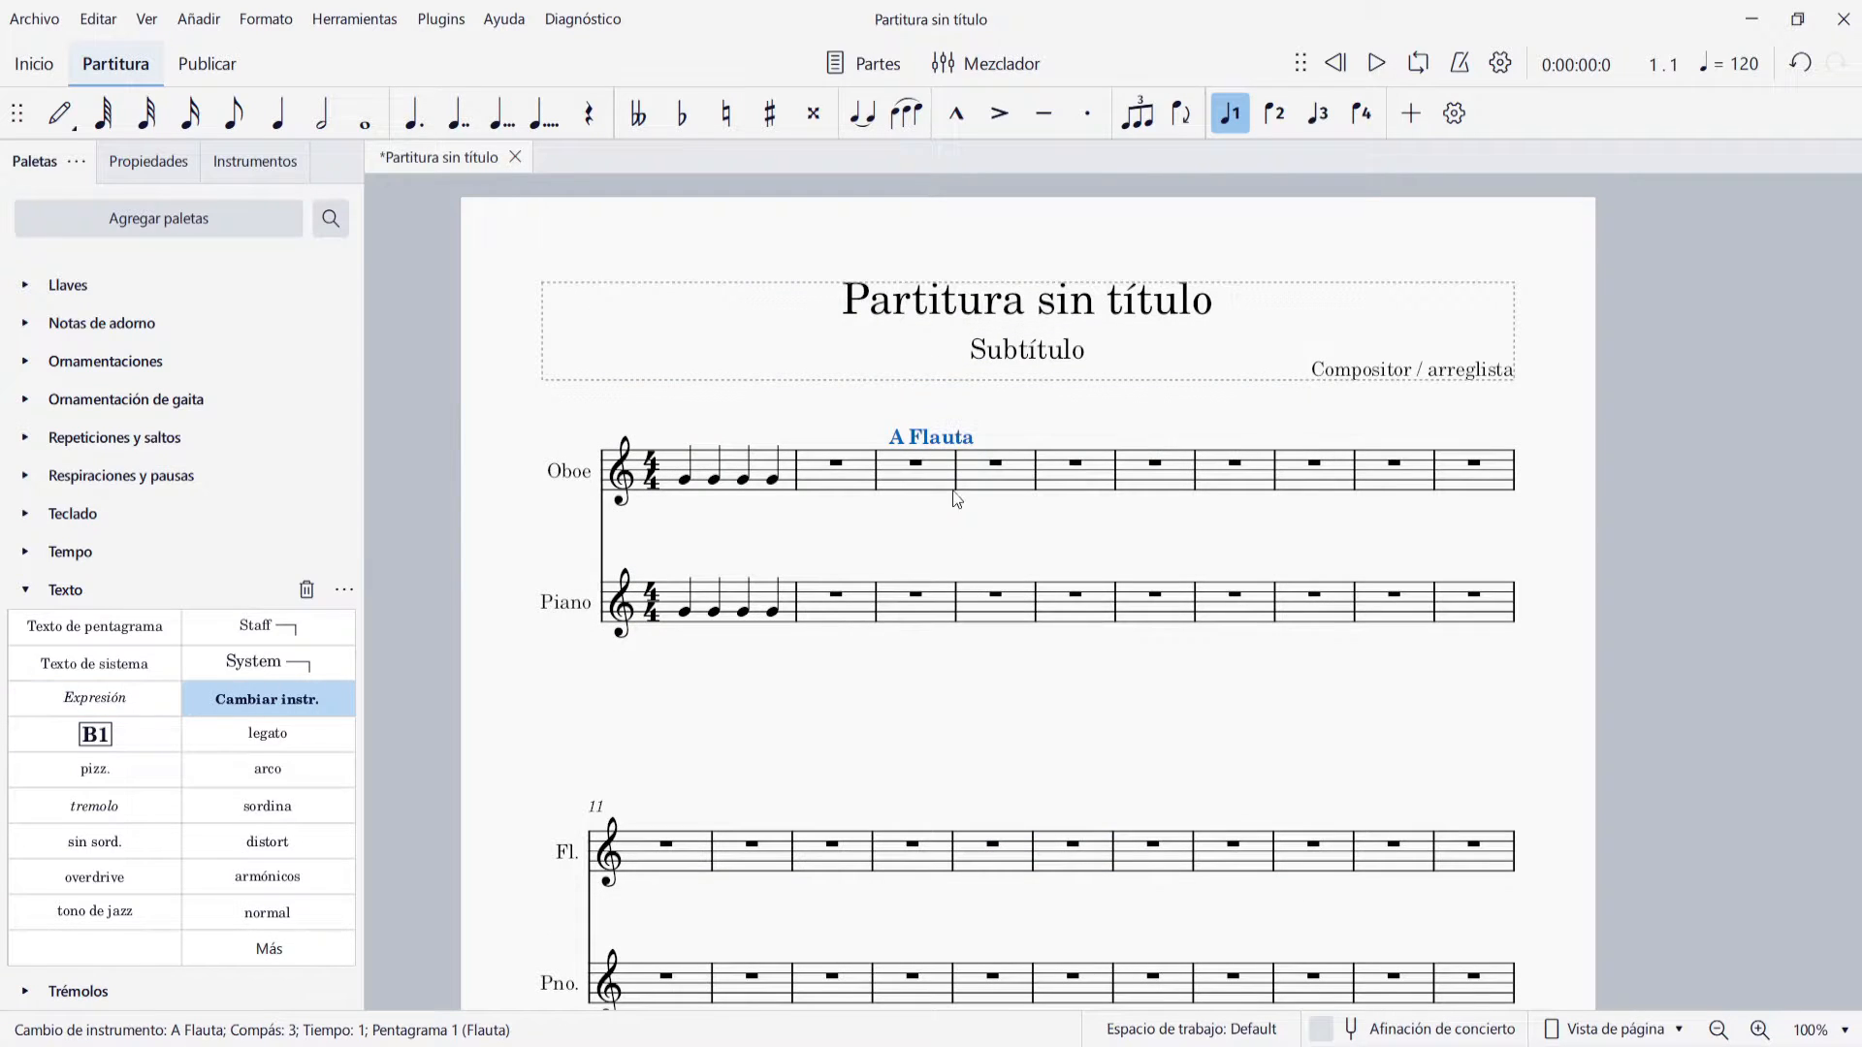
Fill measure 3 of the Oboe staff with four quarter-note Gs
left_click(919, 490)
key("n")
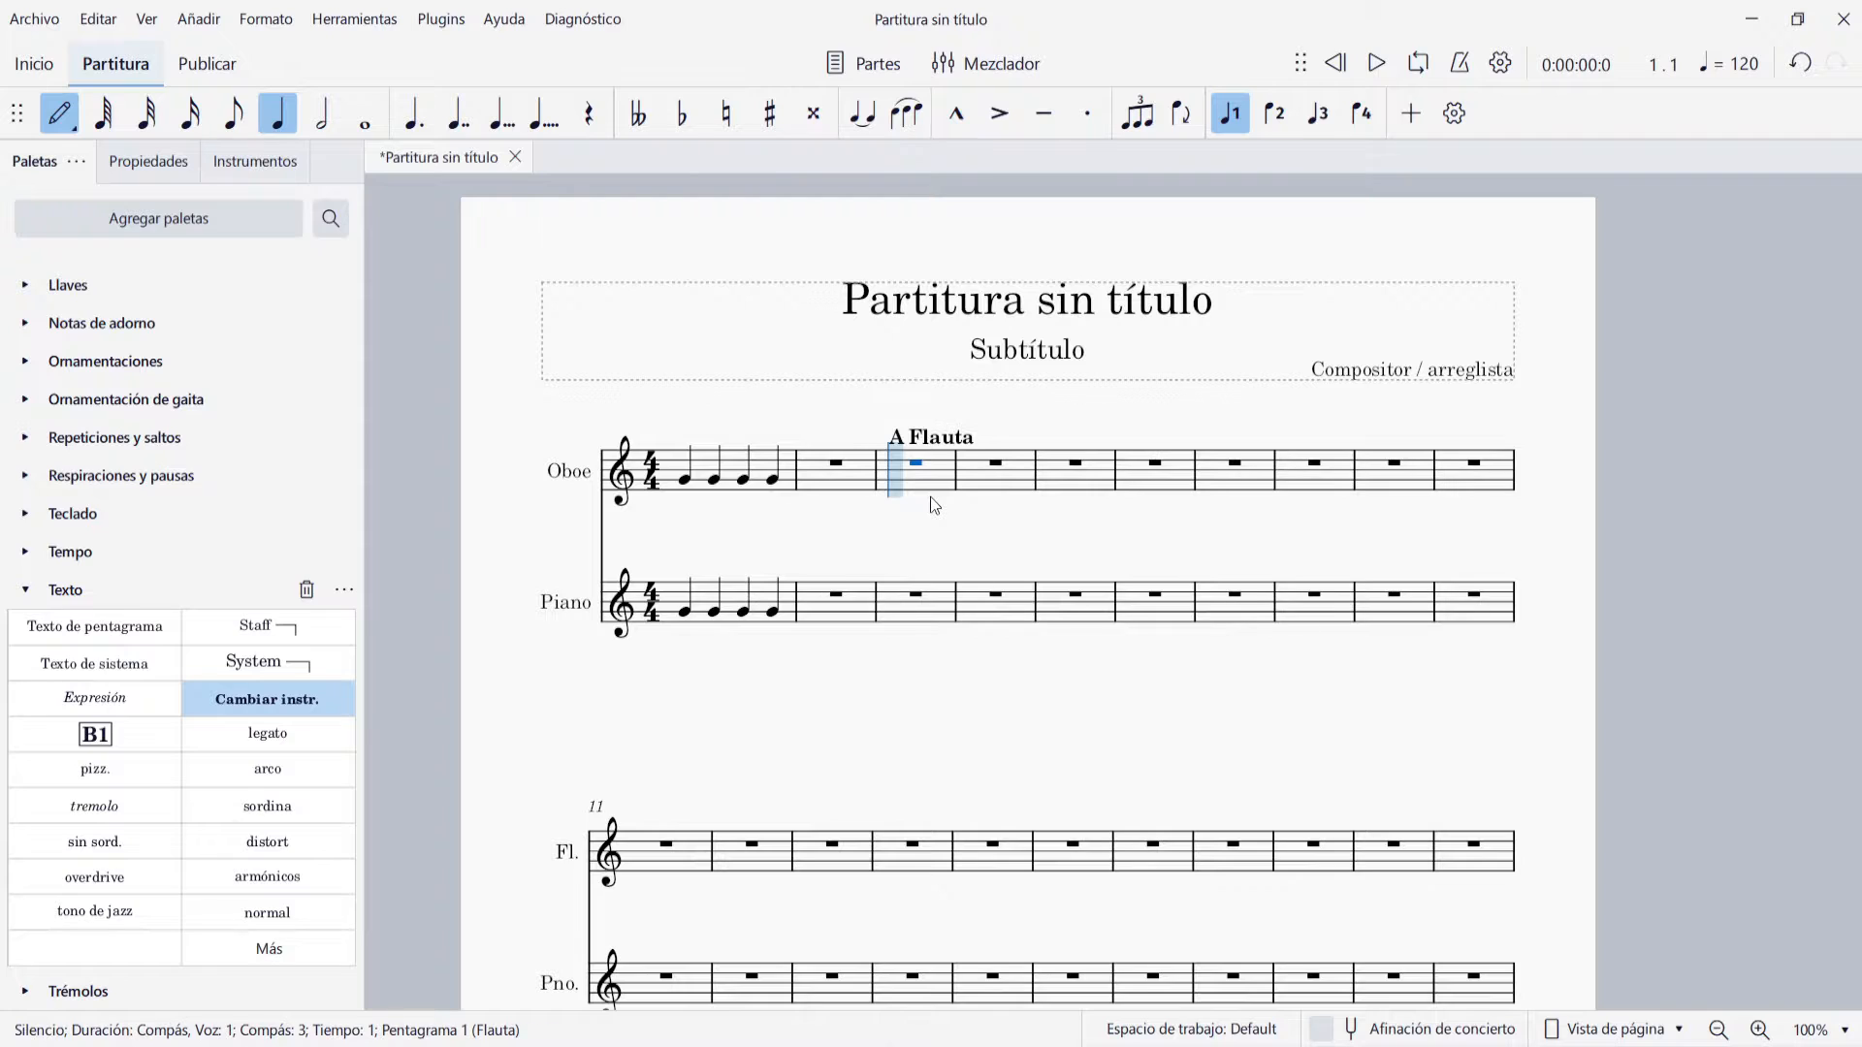
key("g")
key("g")
key("g")
key("g")
key("Escape")
Remove the empty measure 2 from the score and play back the change from oboe to flute
left_click(873, 477)
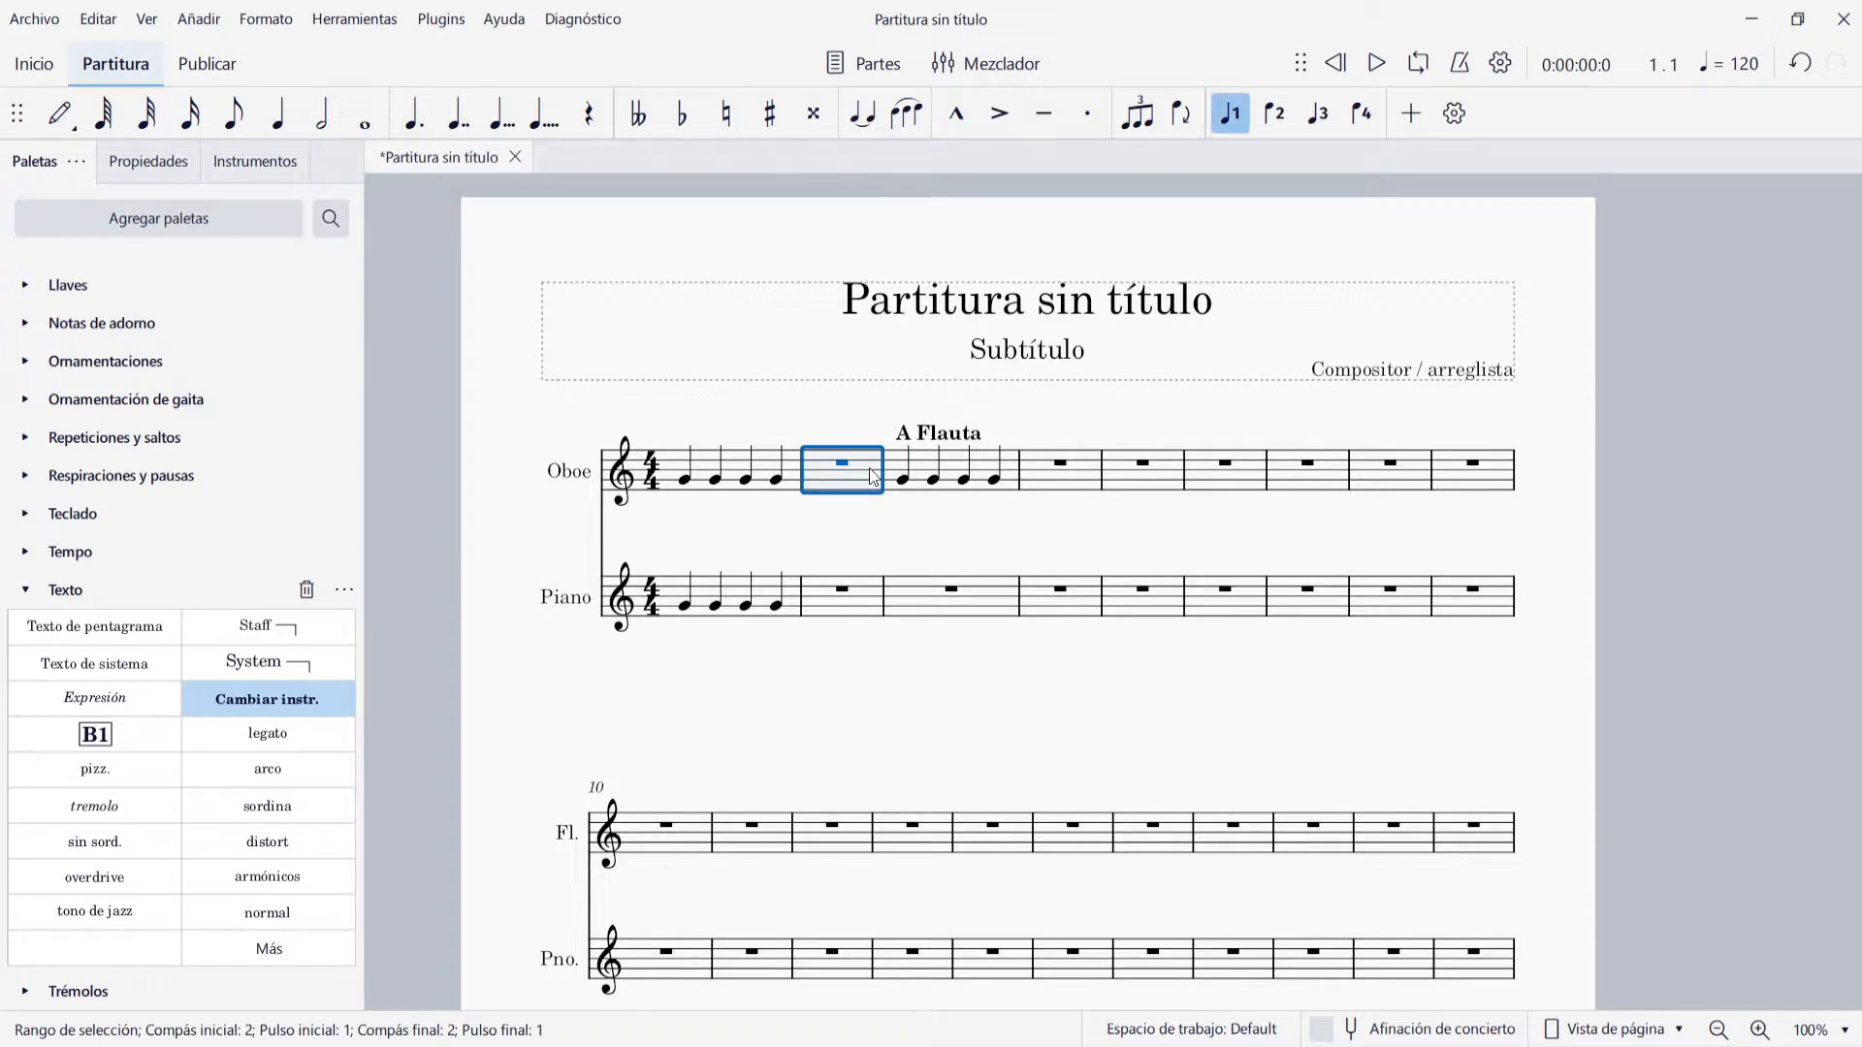
key("ctrl+Delete")
left_click(876, 548)
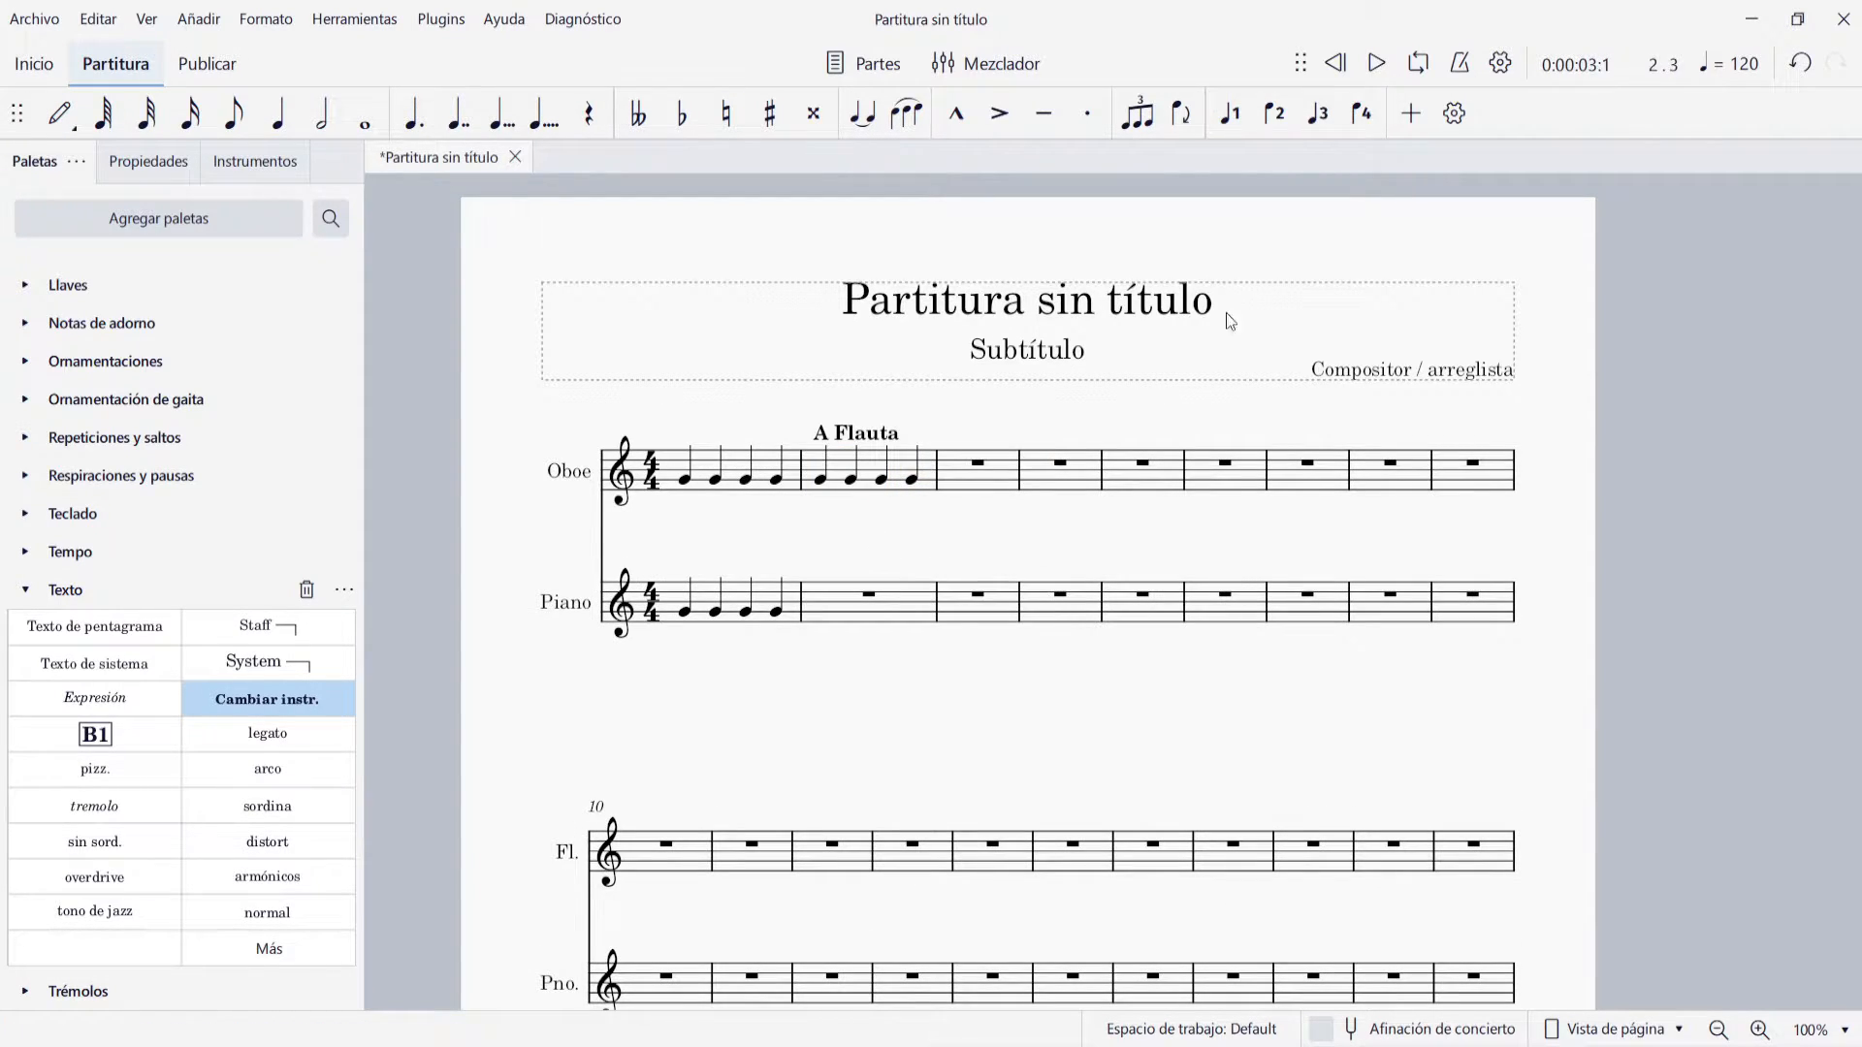
left_click(1375, 70)
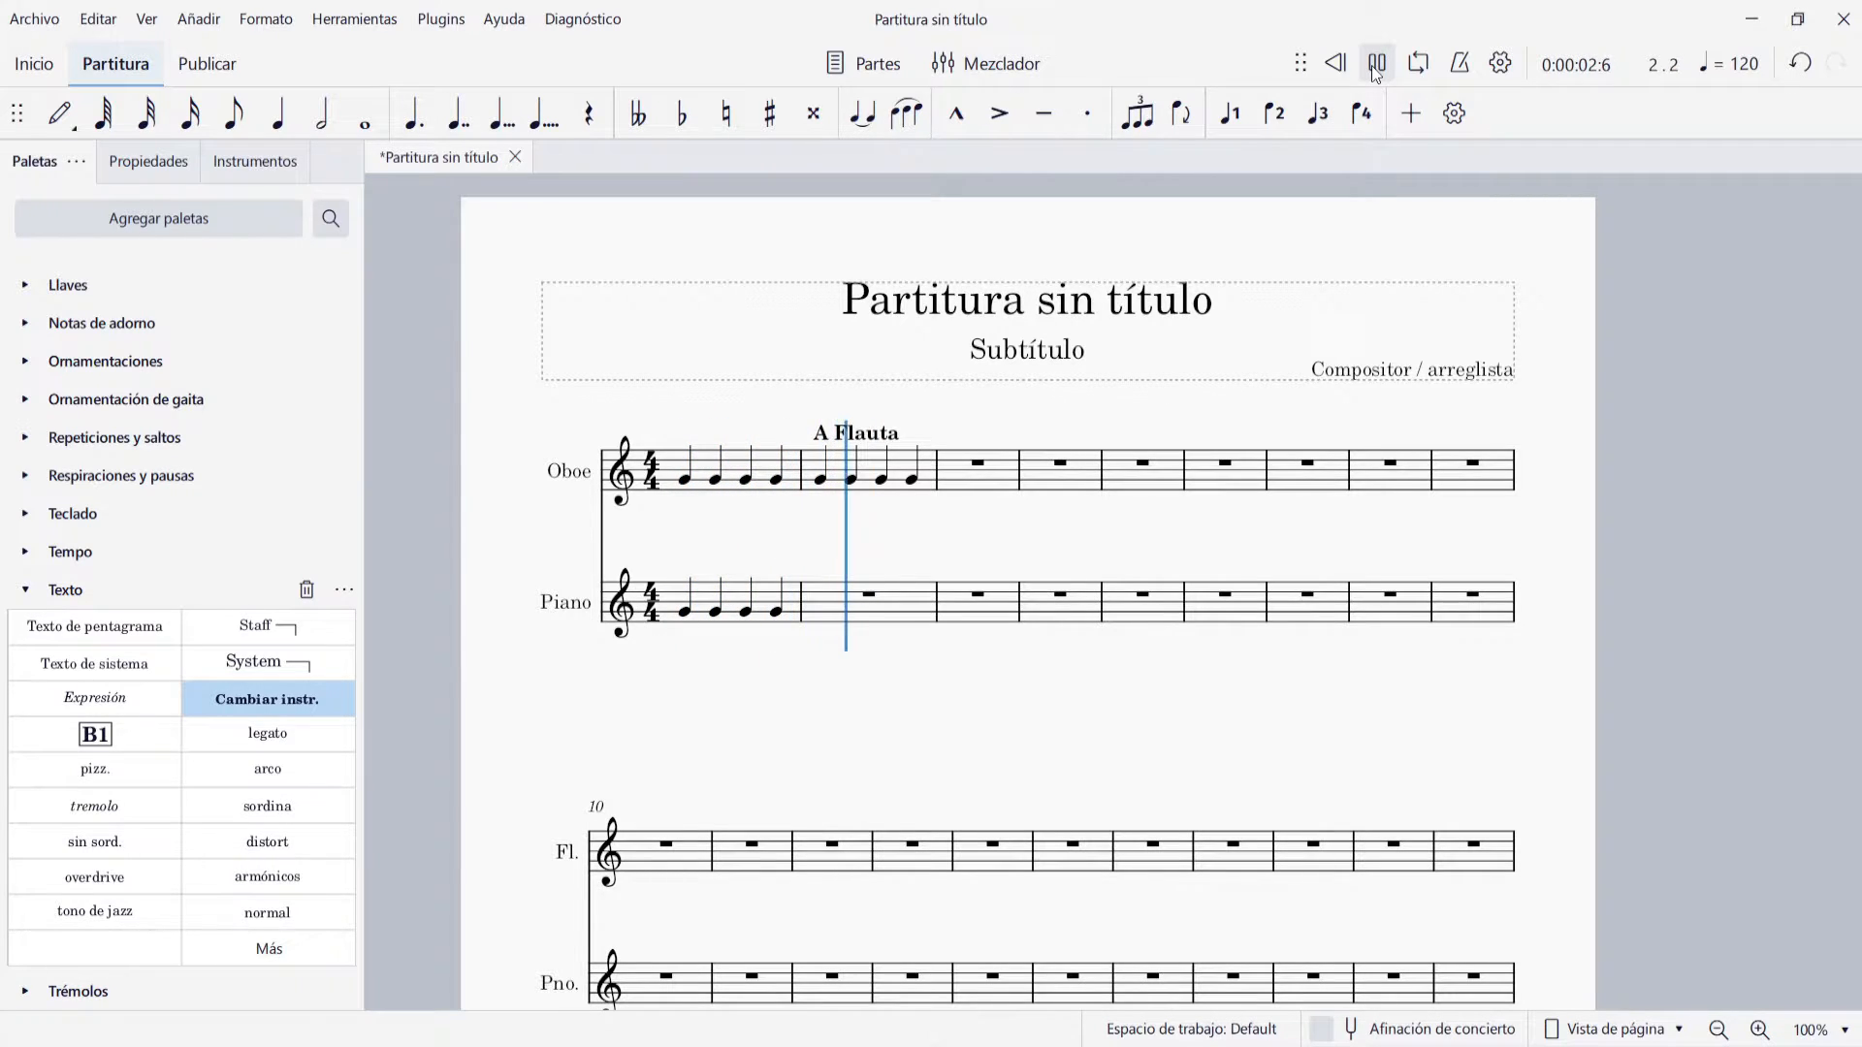
left_click(1375, 70)
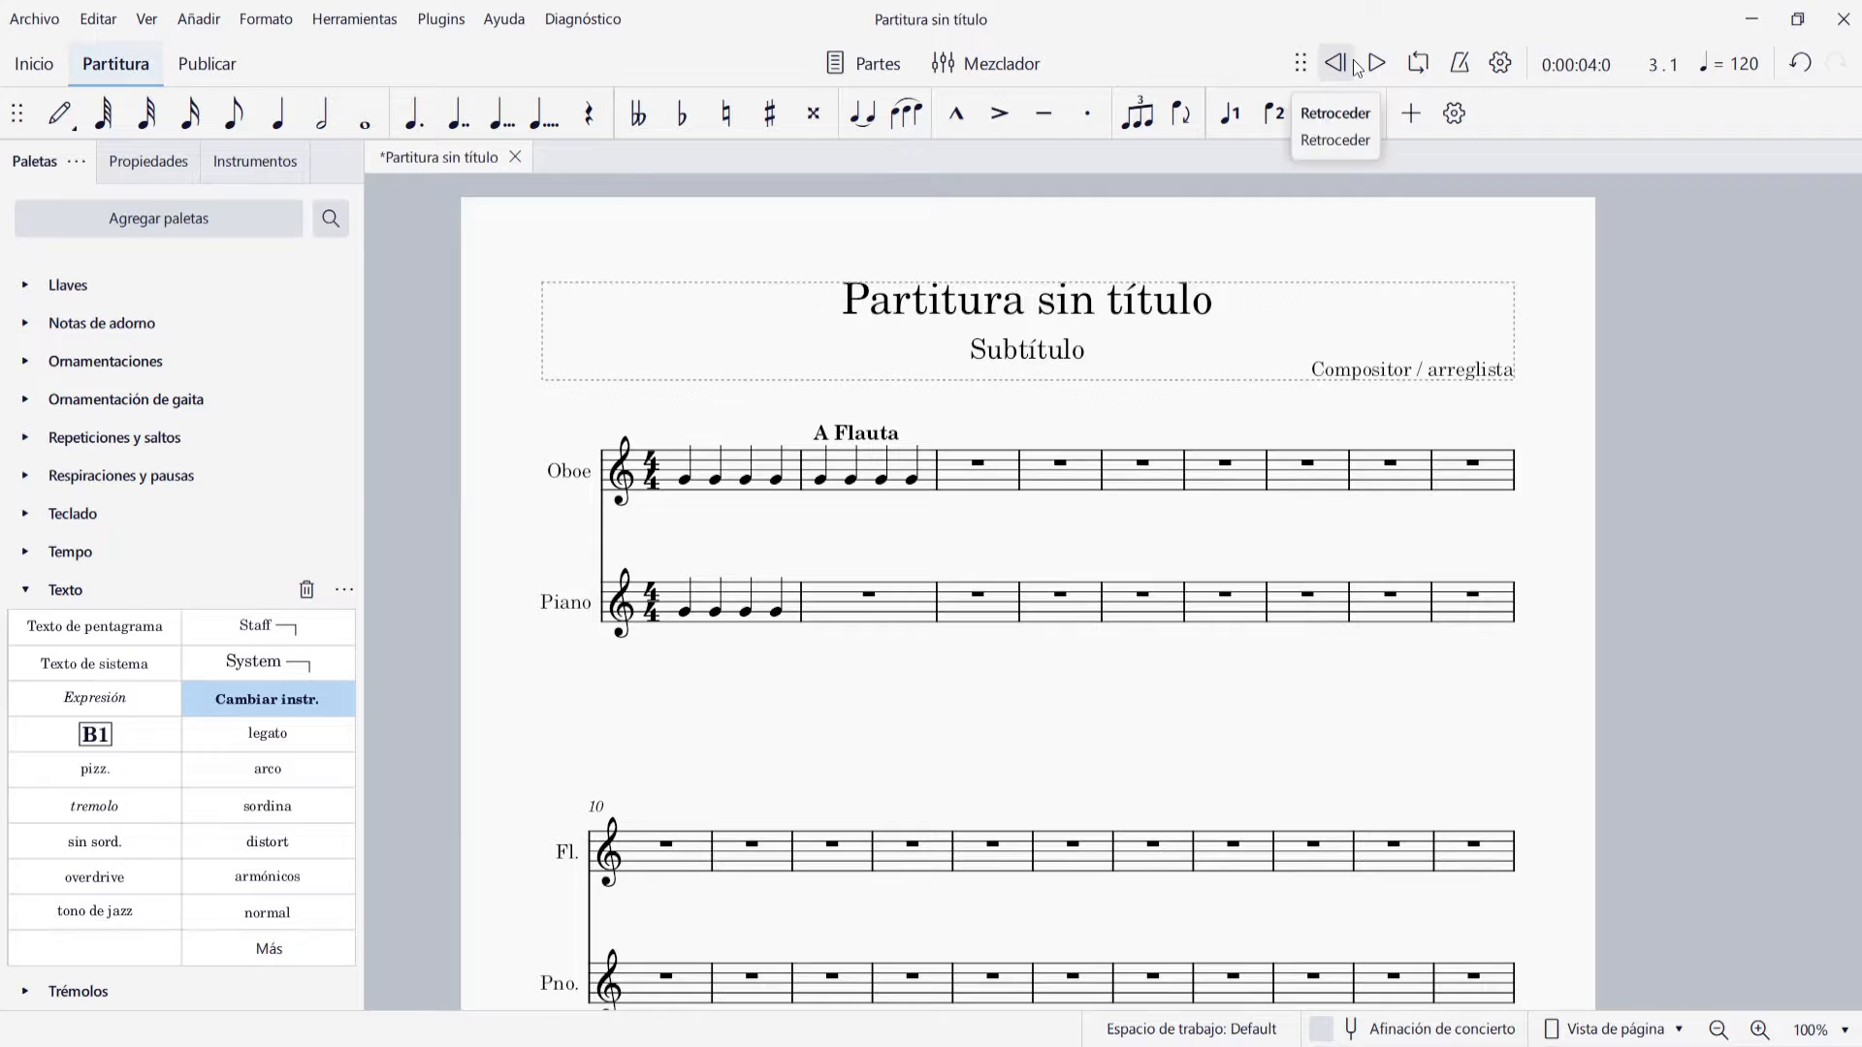
Delete the "A Flauta" instrument change above measure 2 of the Oboe staff
left_click(862, 435)
key("Delete")
left_click(879, 550)
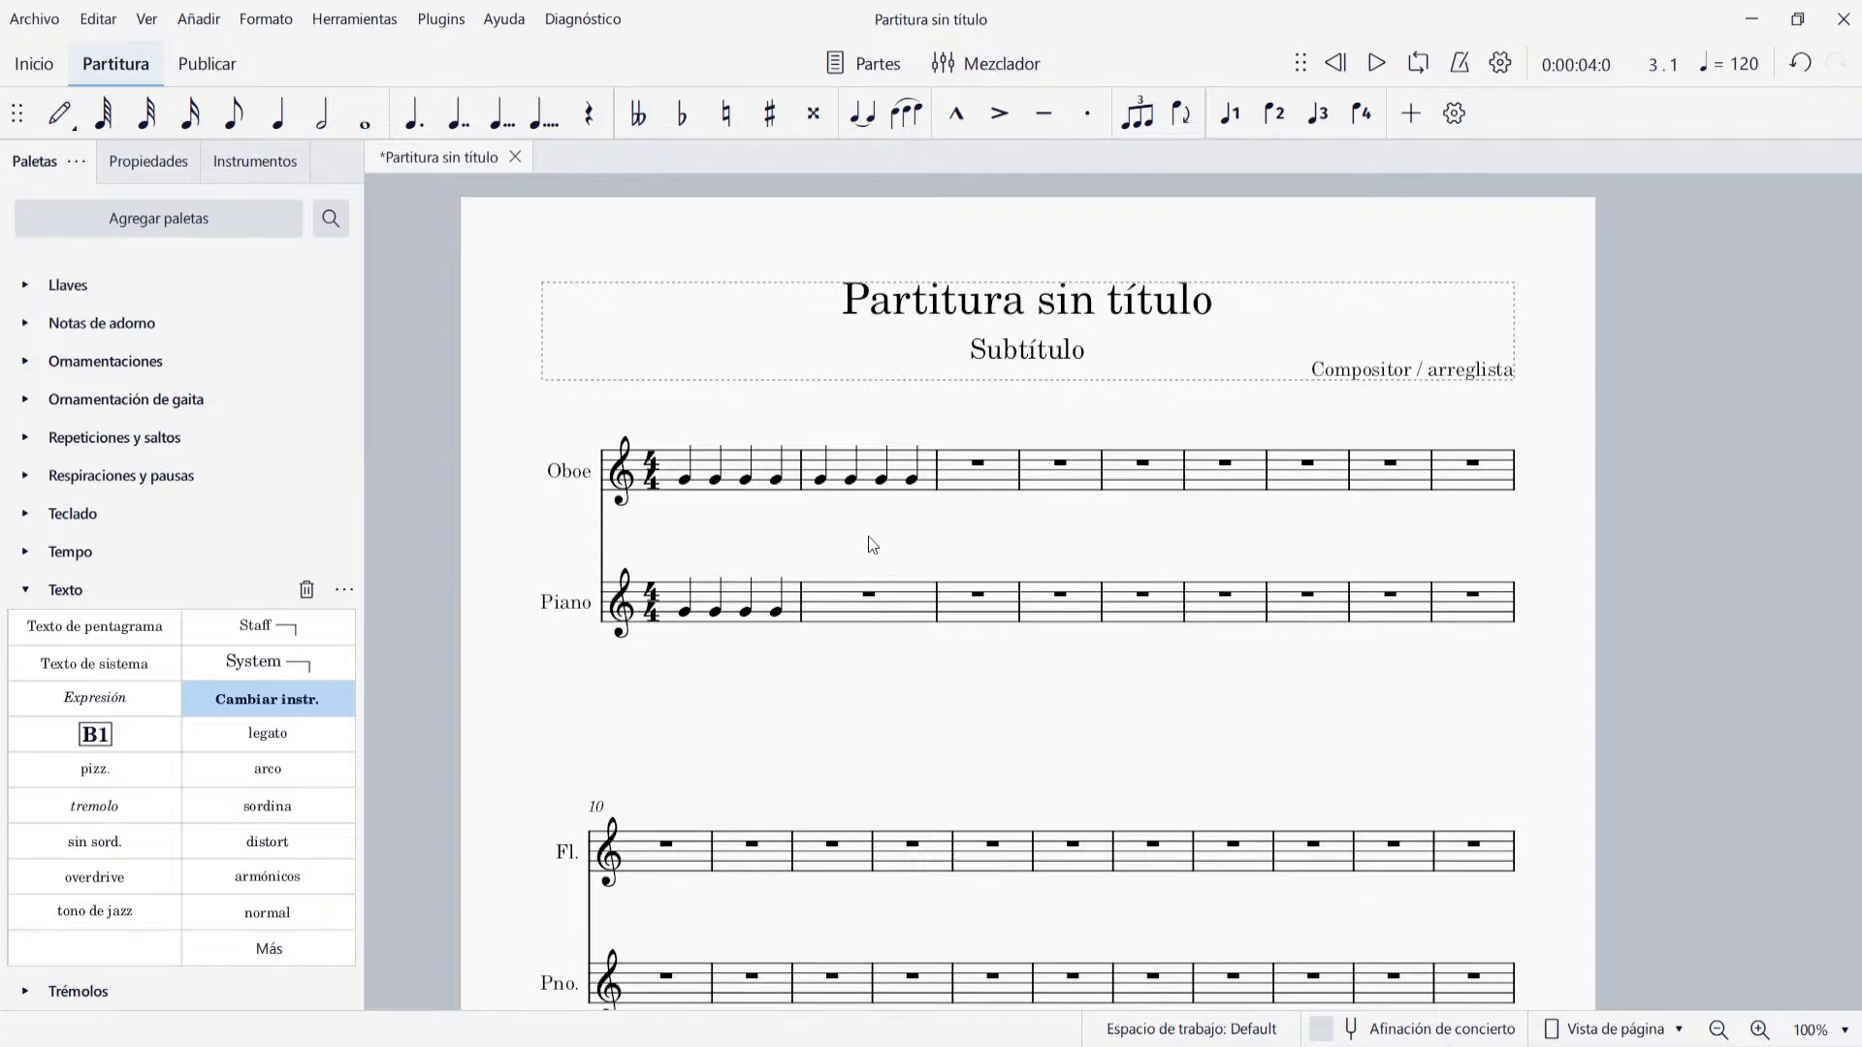
Add a p dynamic at the first Oboe note and an f at the start of measure 2, and play back the passage
scroll(184, 577, "up", 5)
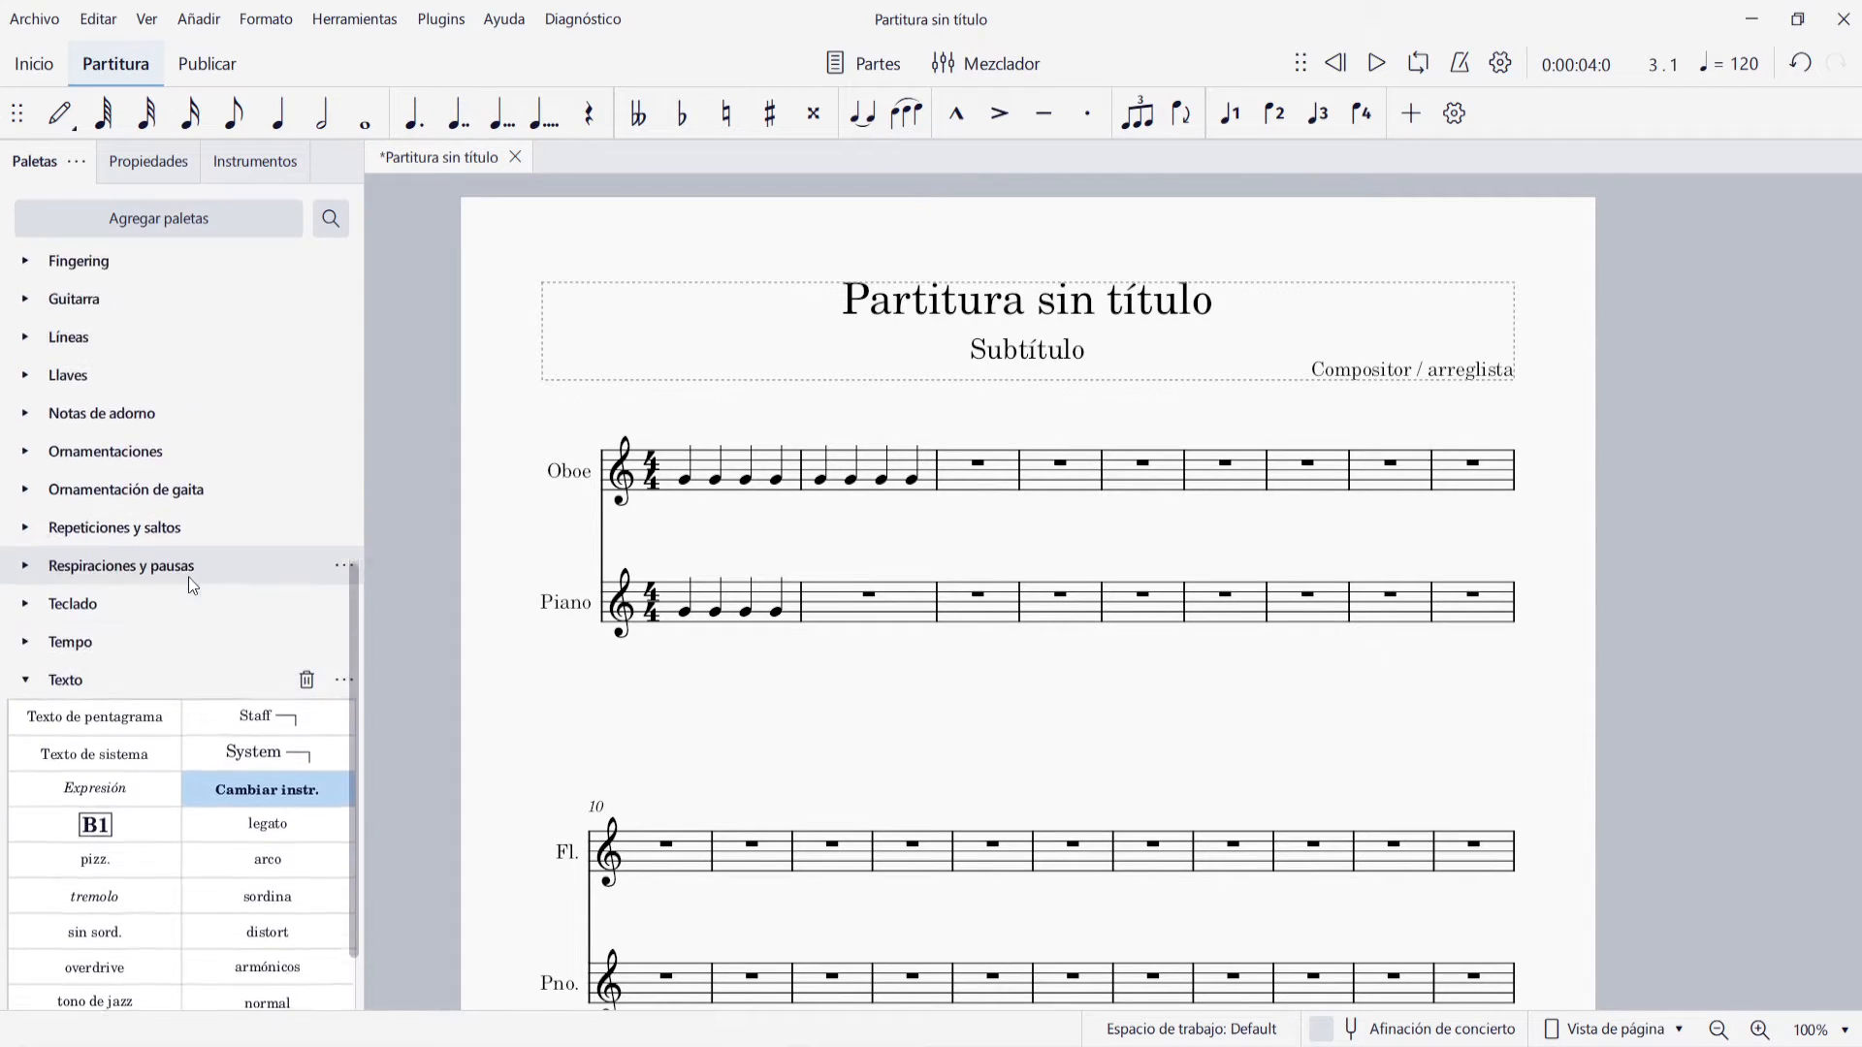
left_click(83, 482)
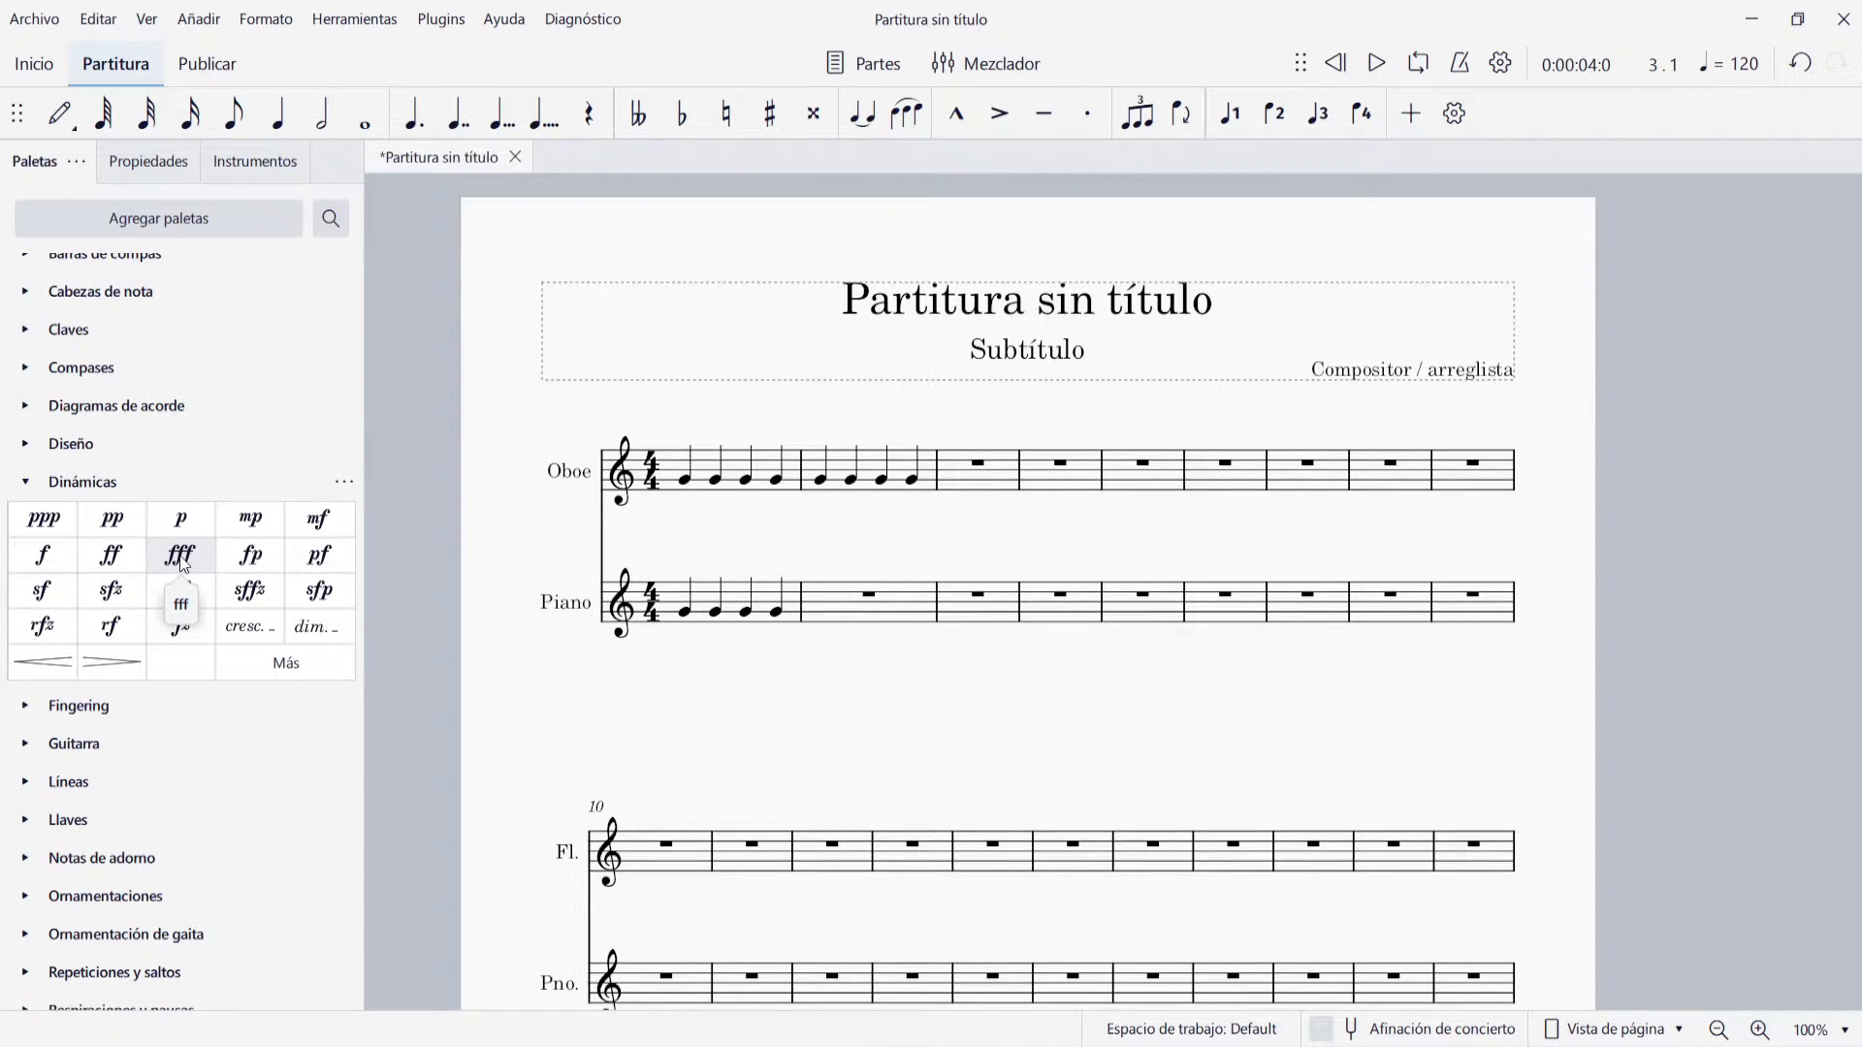
left_click(685, 485)
left_click(195, 516)
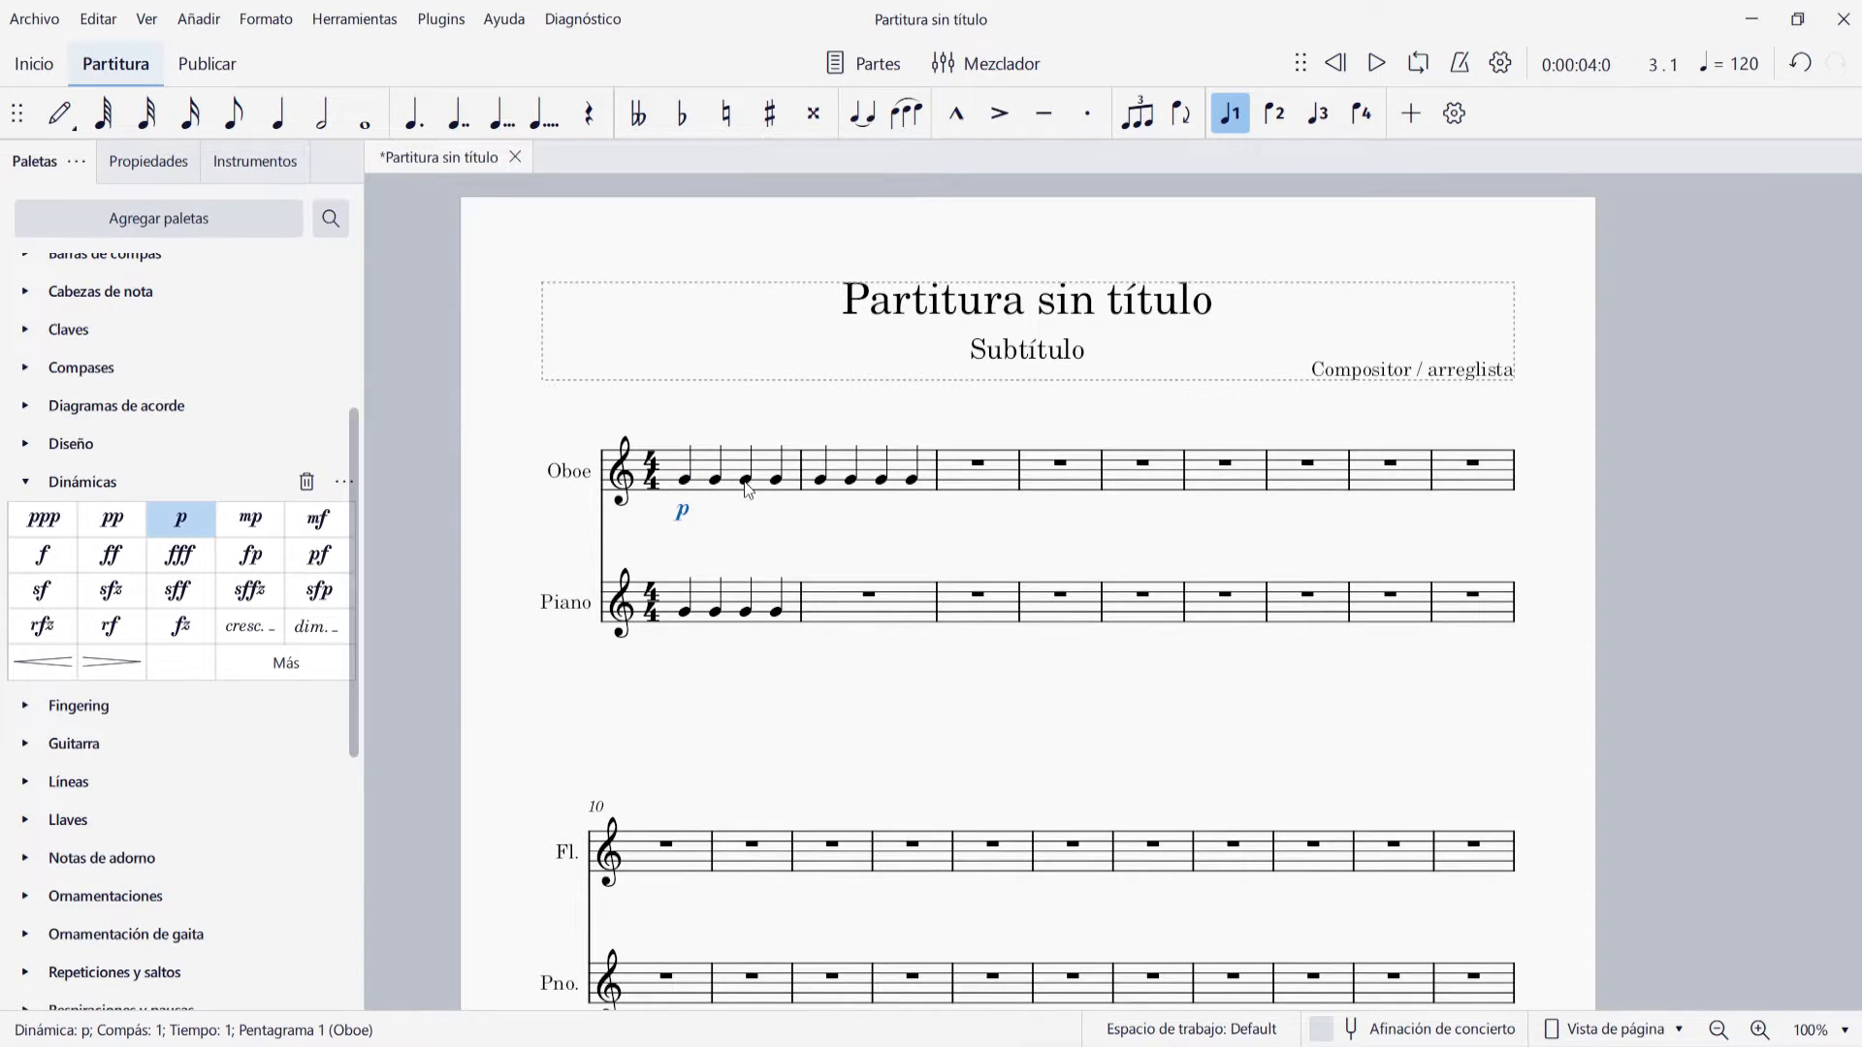
left_click(823, 484)
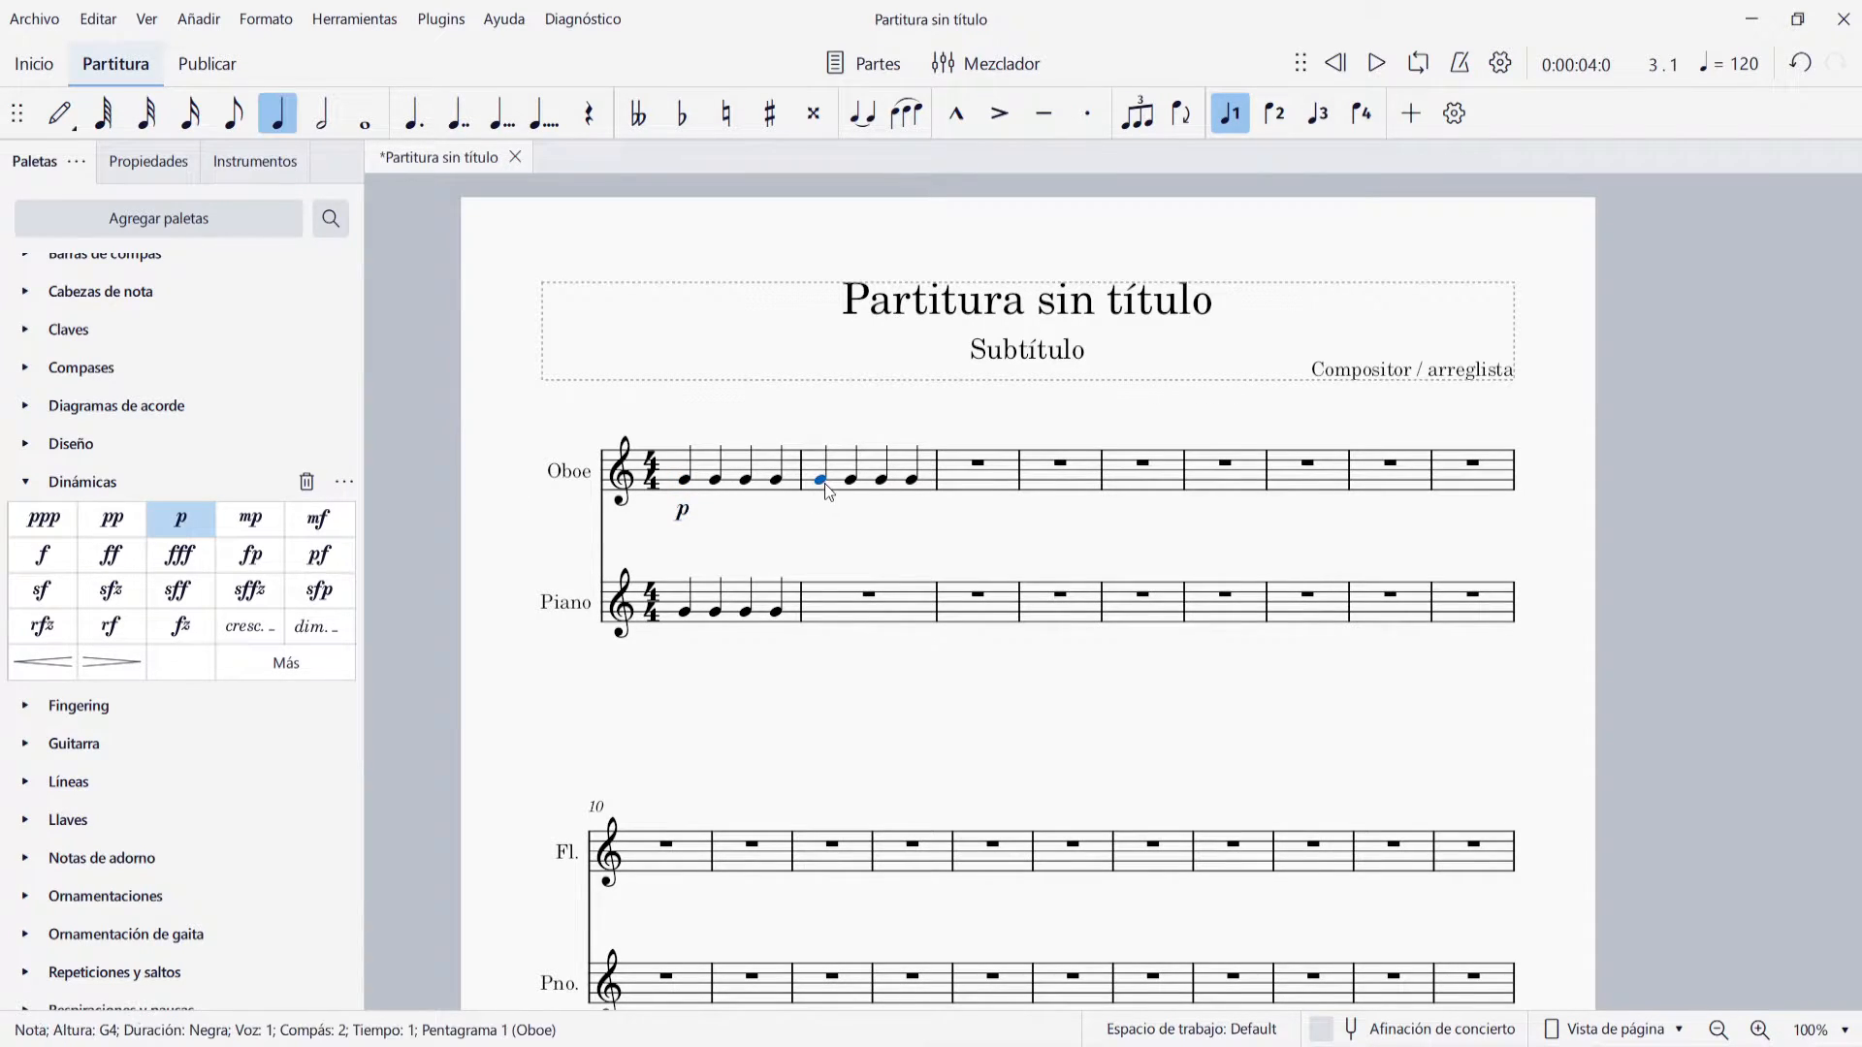
left_click(43, 555)
left_click(960, 549)
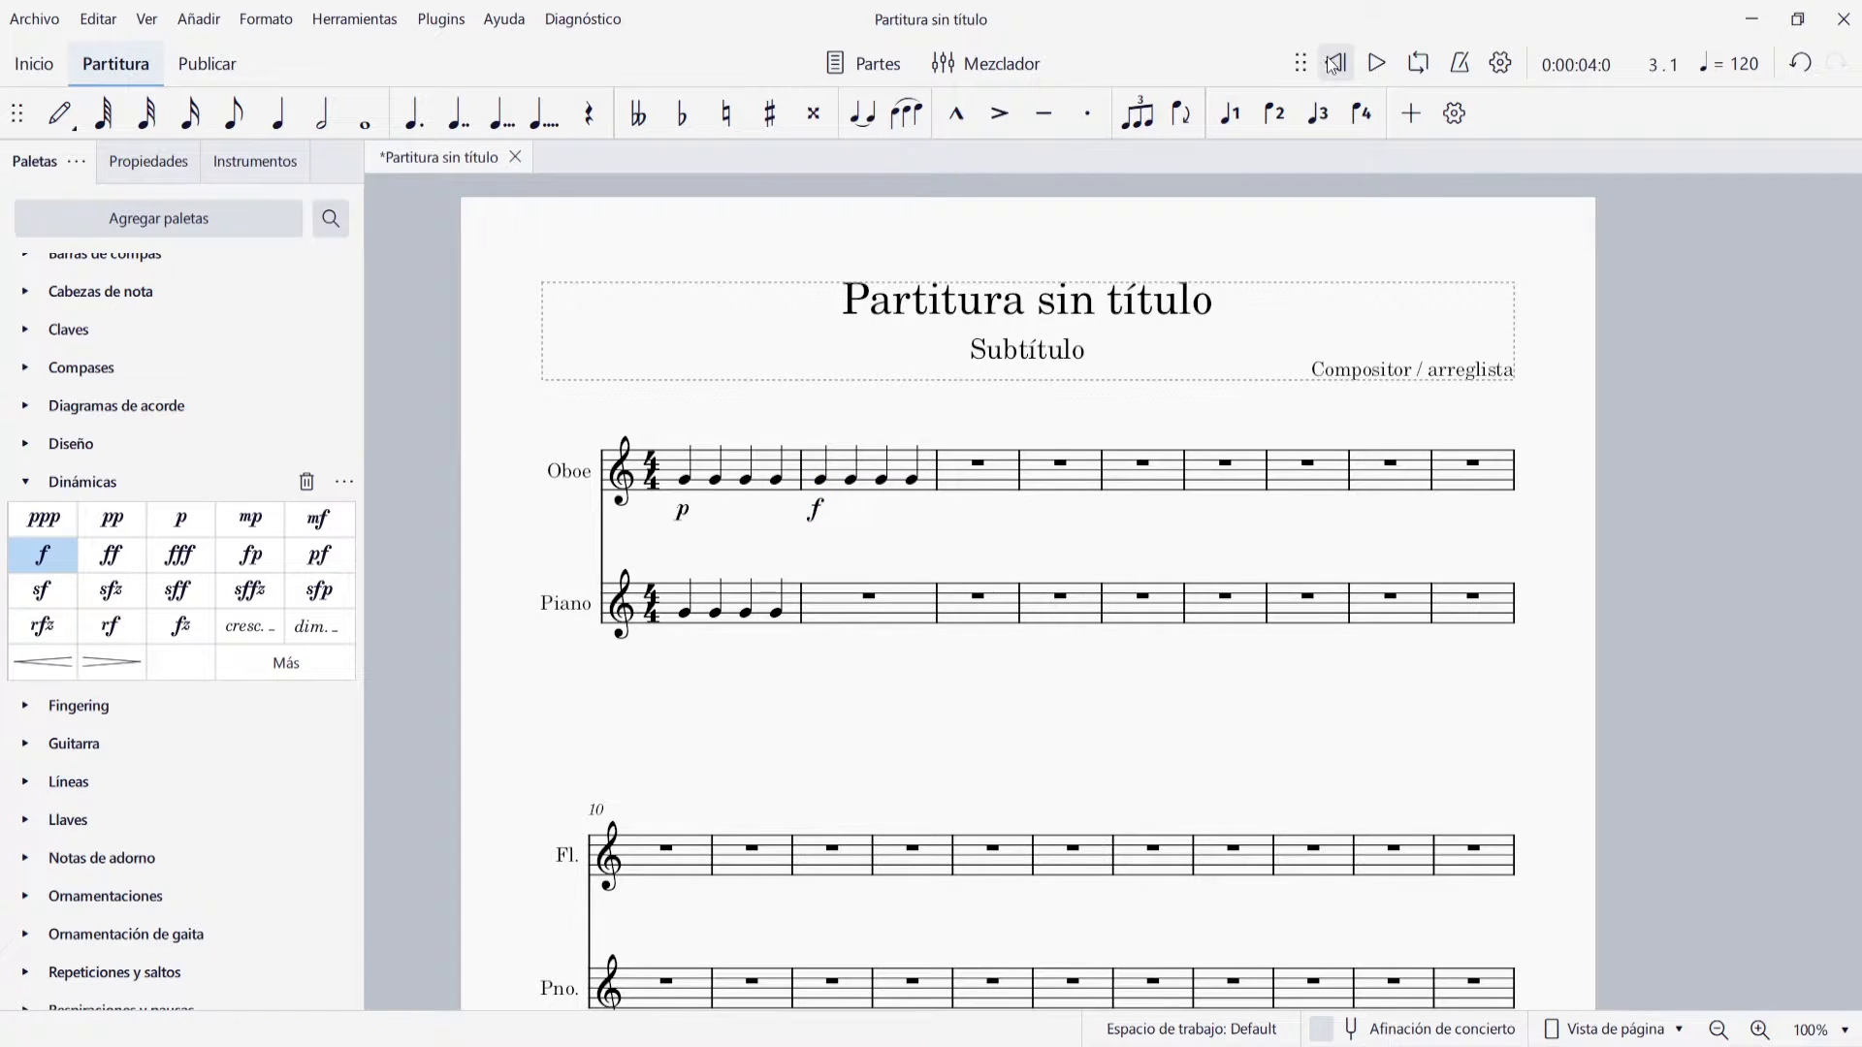
left_click(1375, 64)
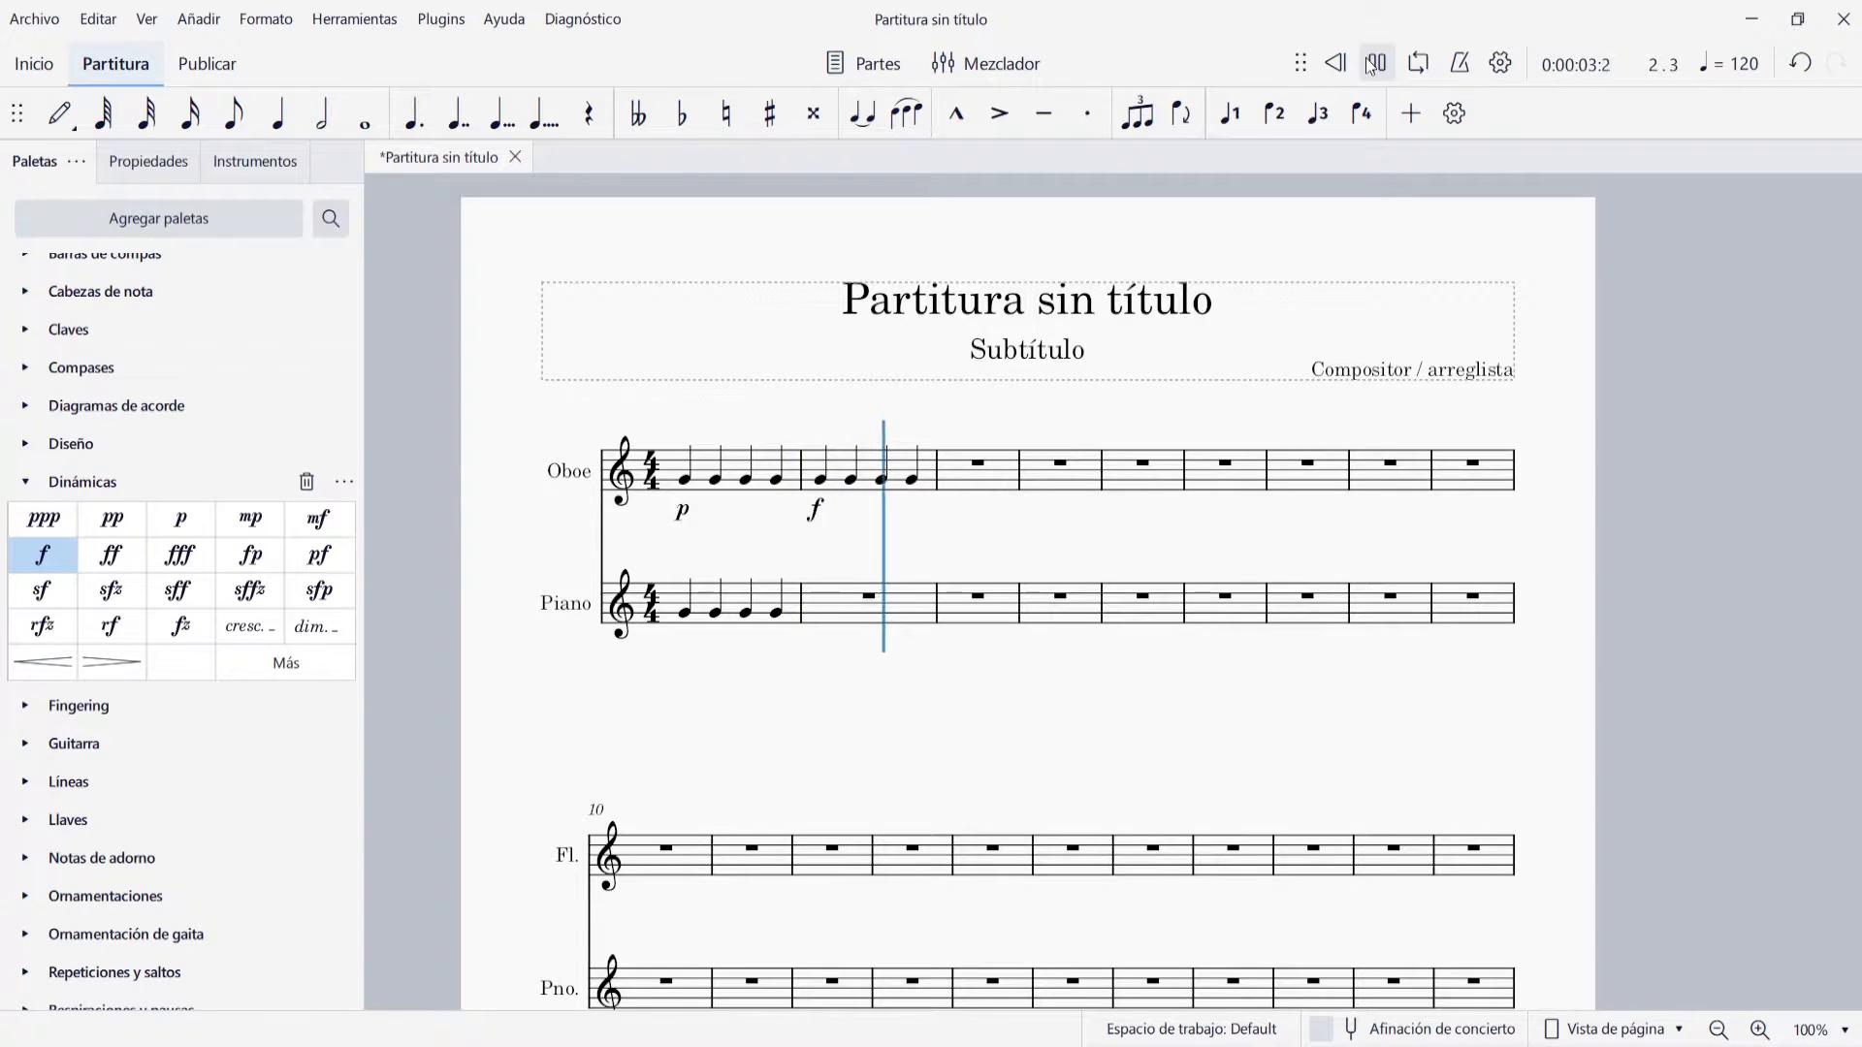
left_click(1373, 64)
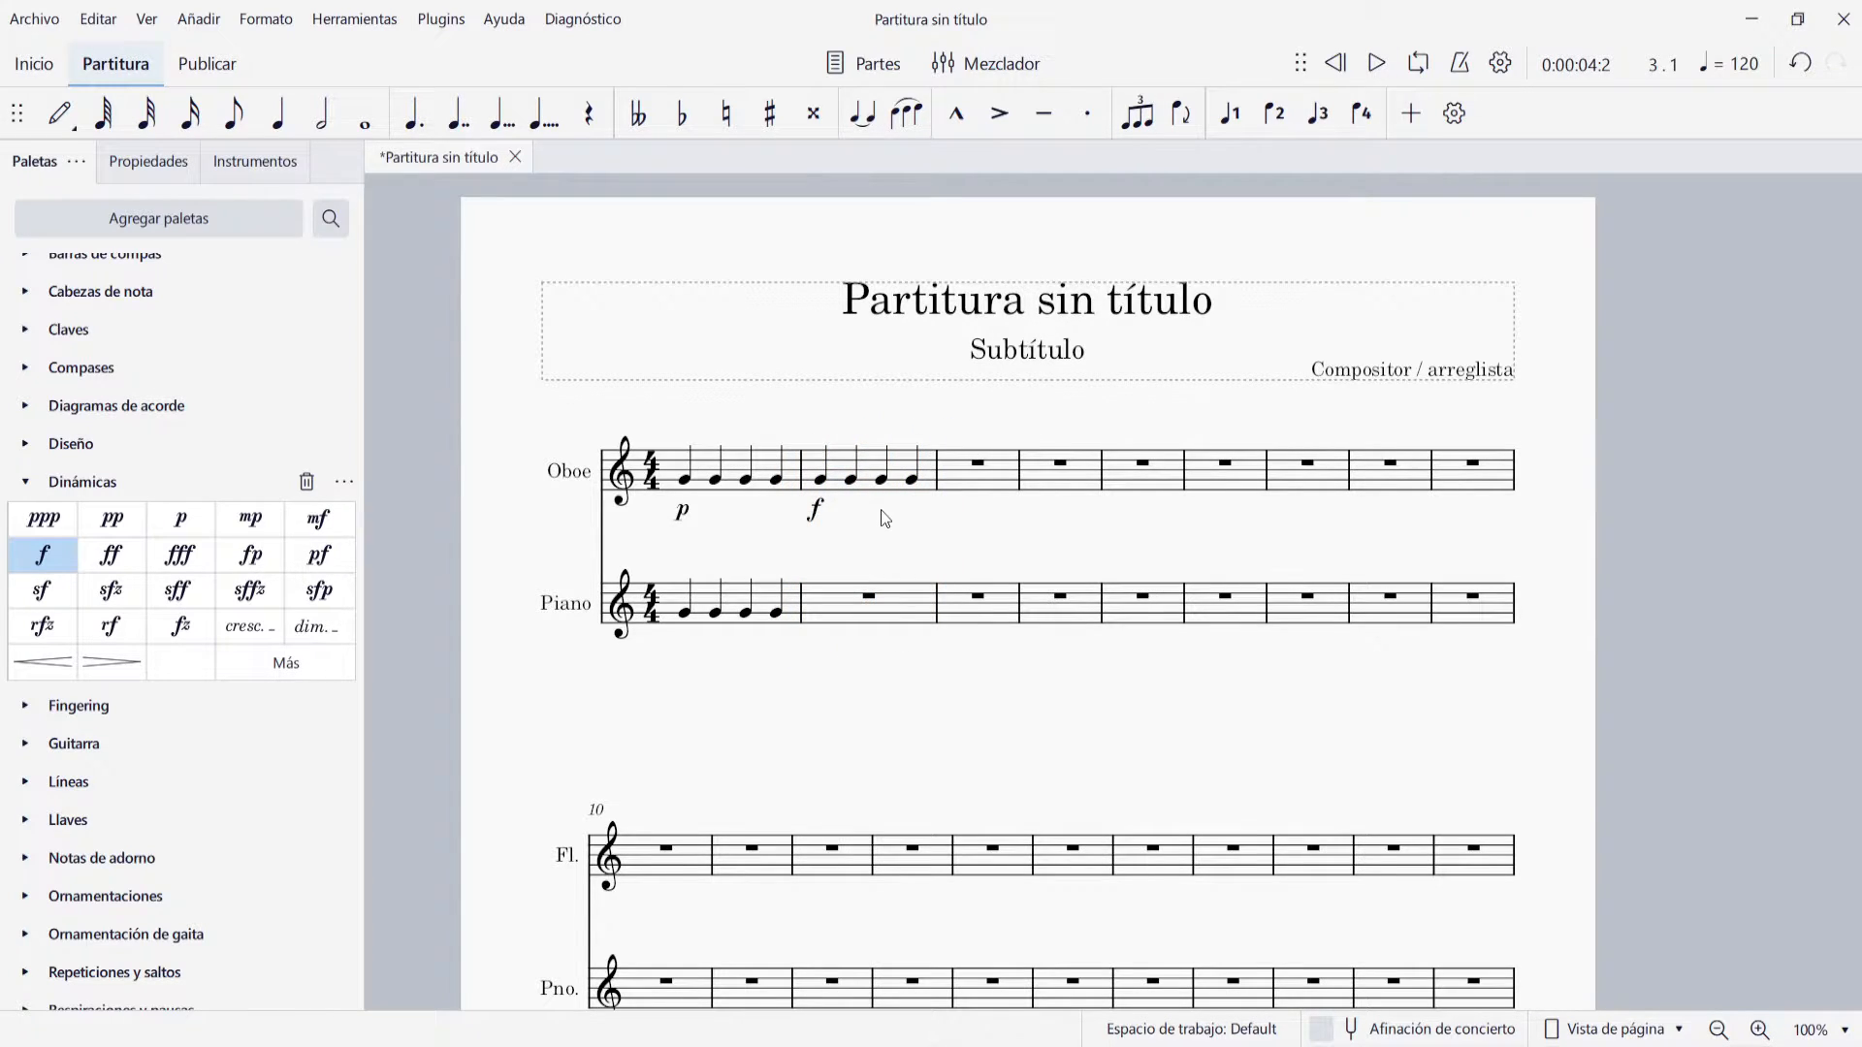
Clear the Piano notes in measure 1 and delete the p and f dynamics under the Oboe staff
left_click(768, 587)
key("Delete")
key("Escape")
left_click(687, 513)
key("Delete")
left_click(817, 510)
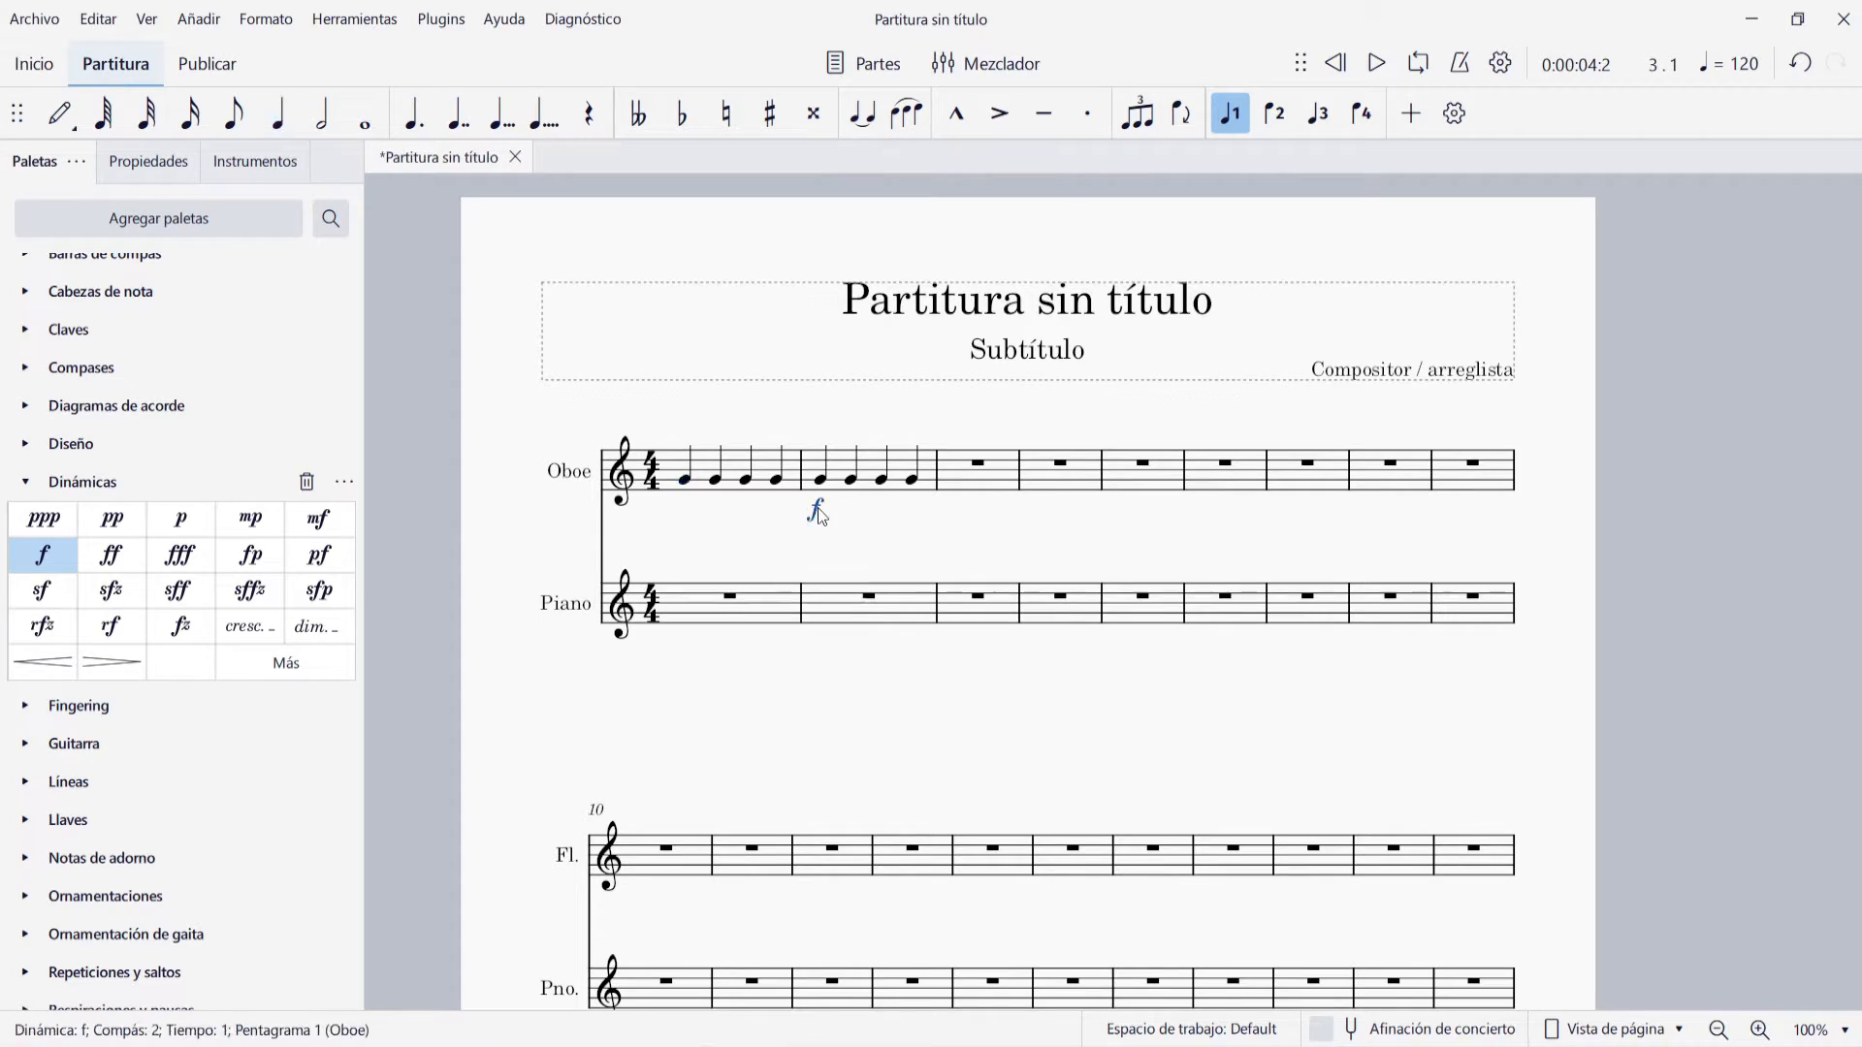
key("Delete")
key("Escape")
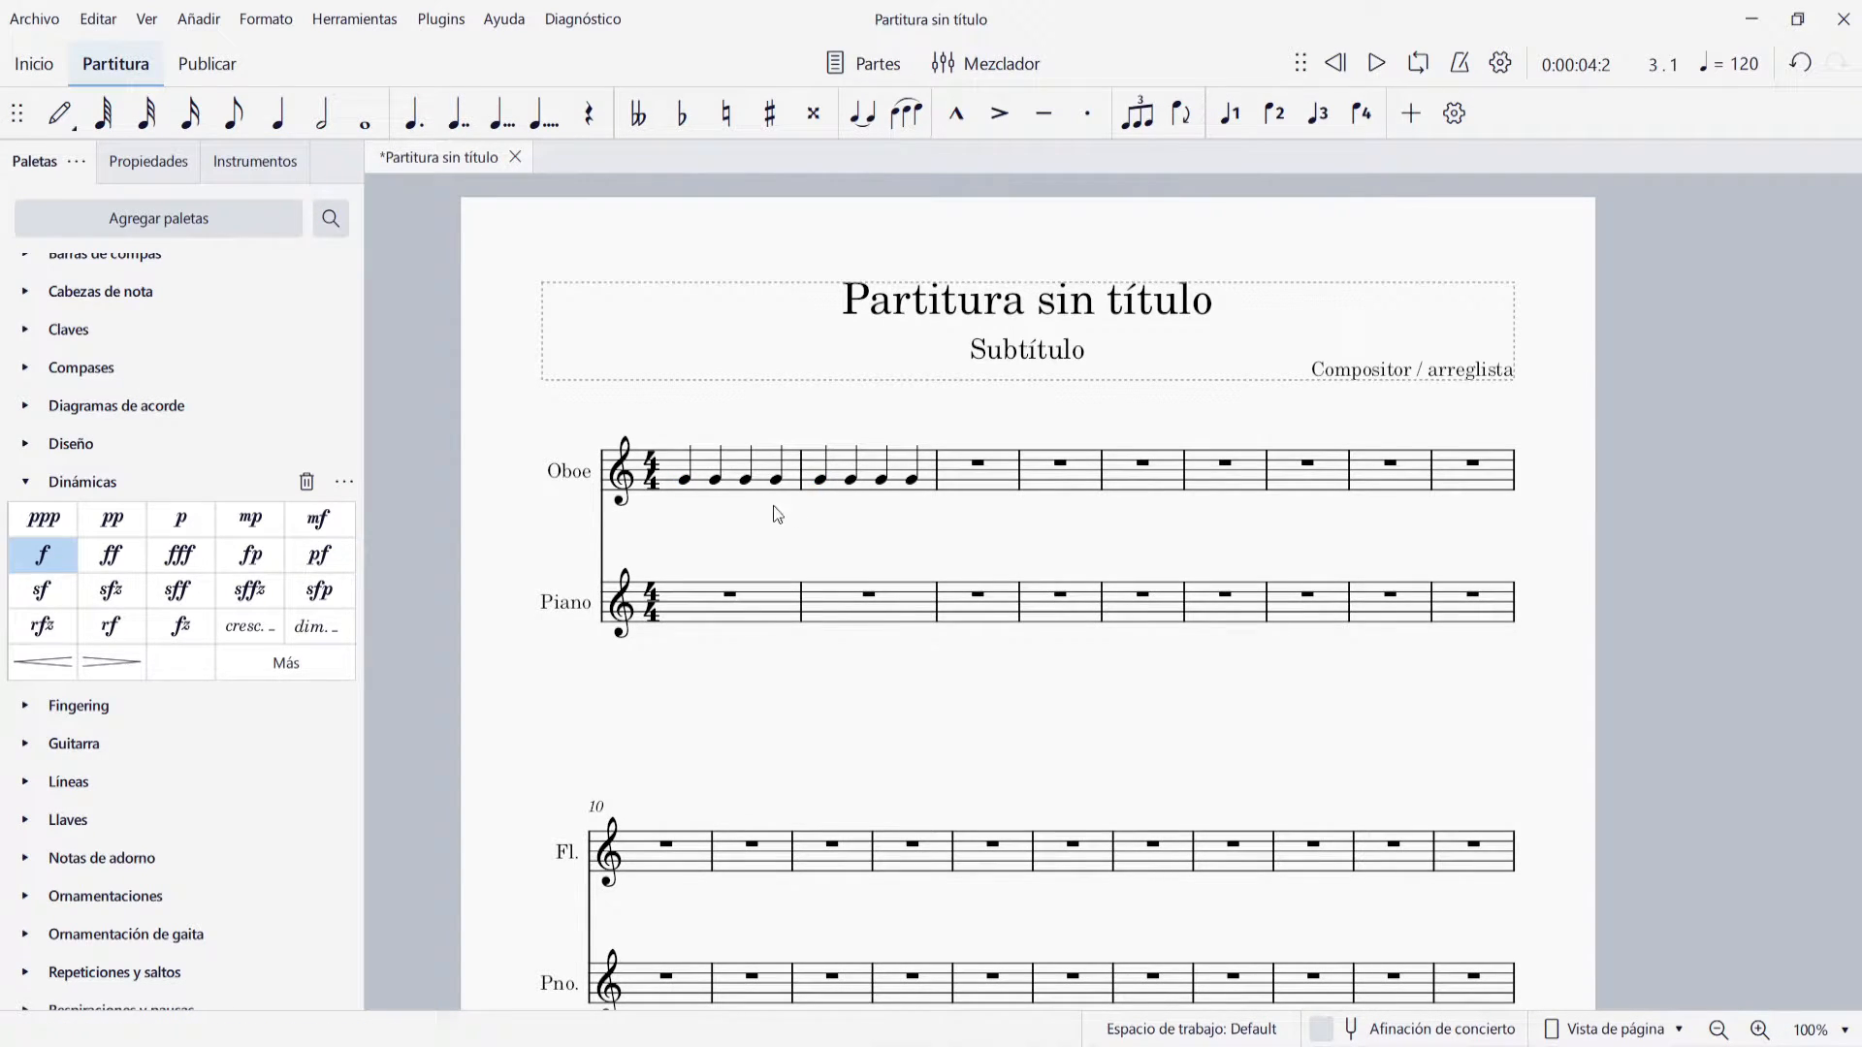
Add a cresc. line under Oboe measure 1 and a dim. line under measure 2, and play back the passage
left_click_drag(253, 635, 712, 533)
left_click(712, 464)
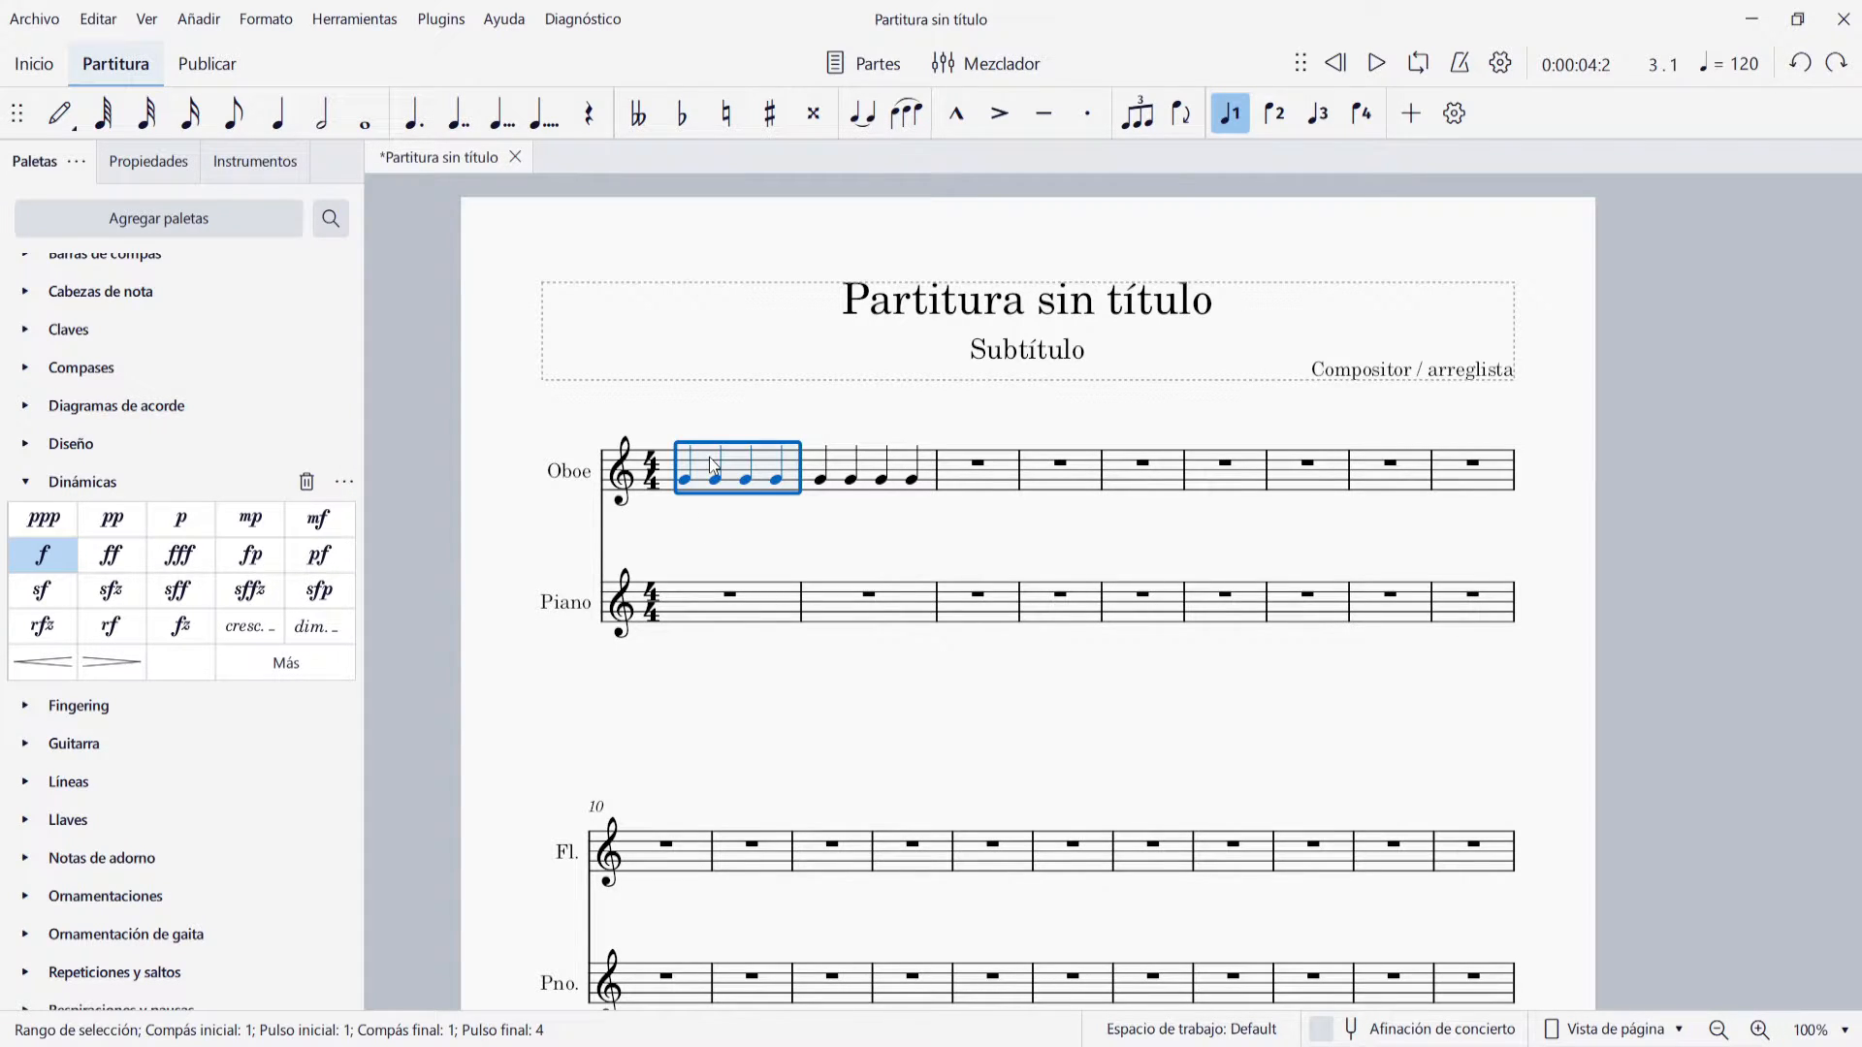
left_click(254, 626)
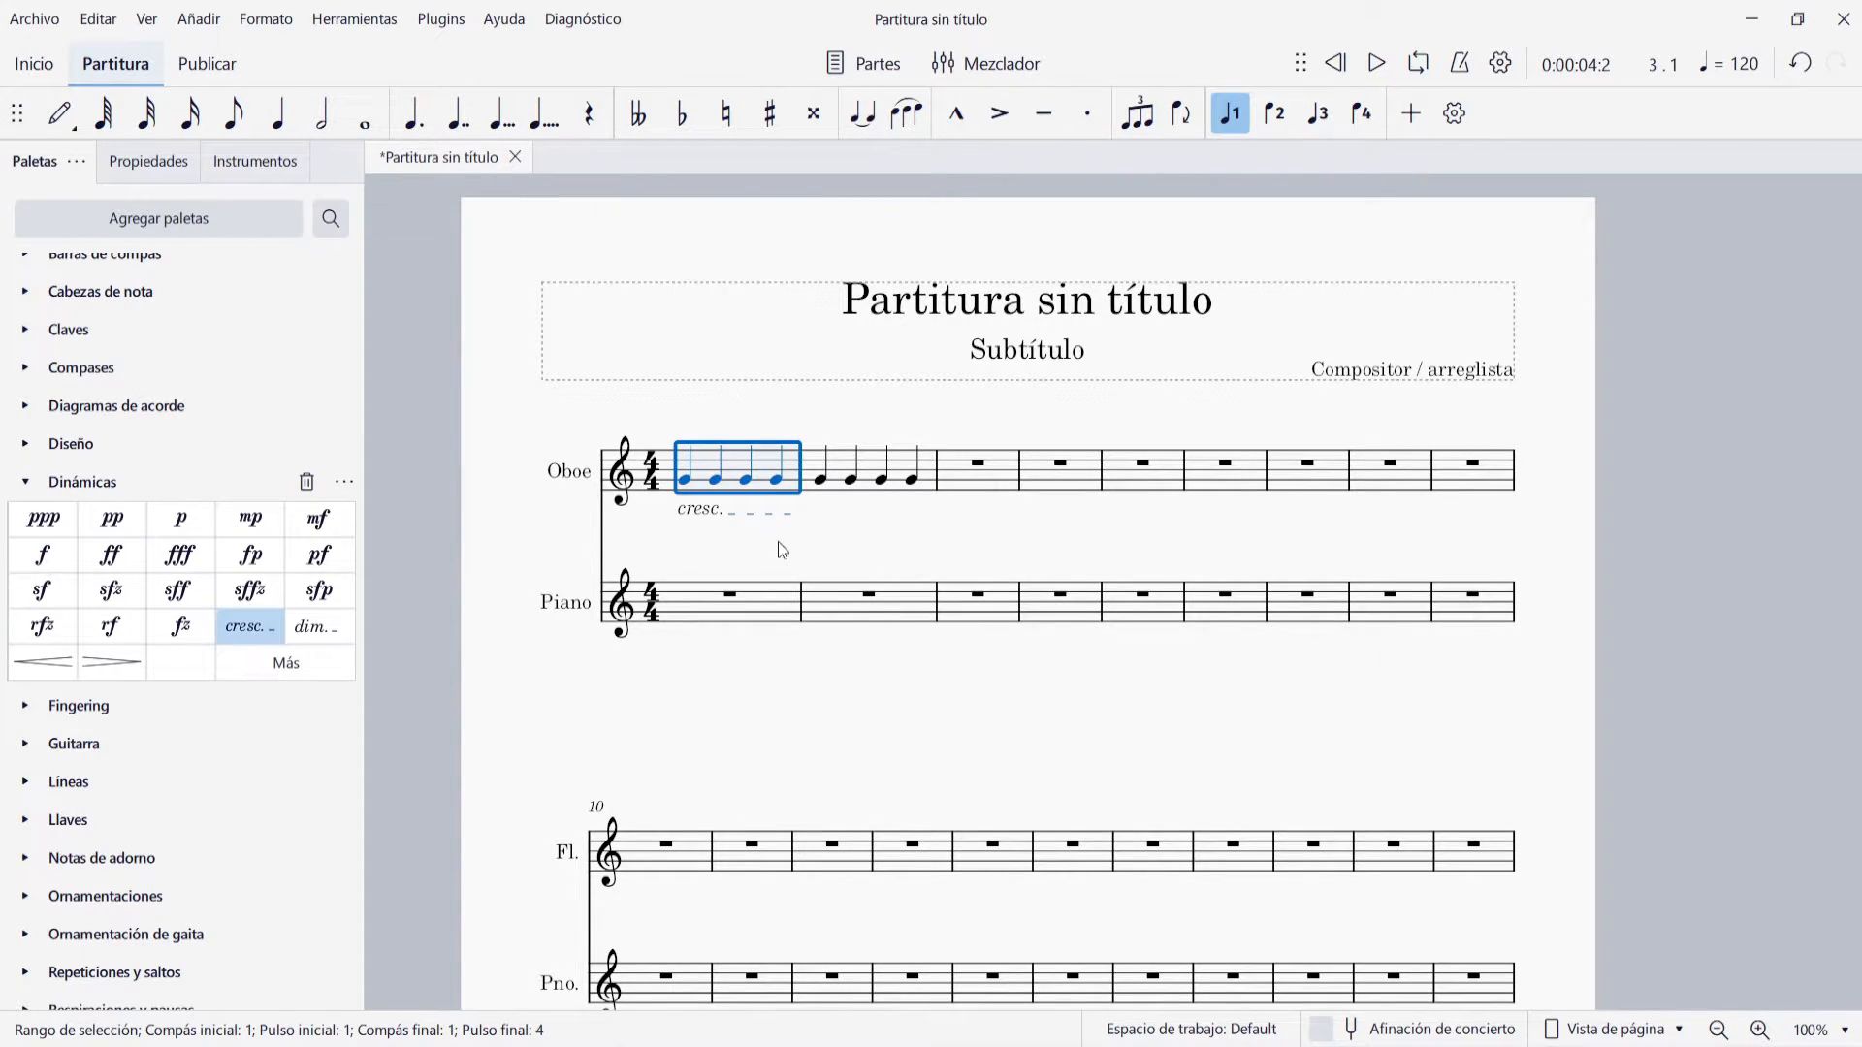
left_click(868, 473)
left_click(331, 629)
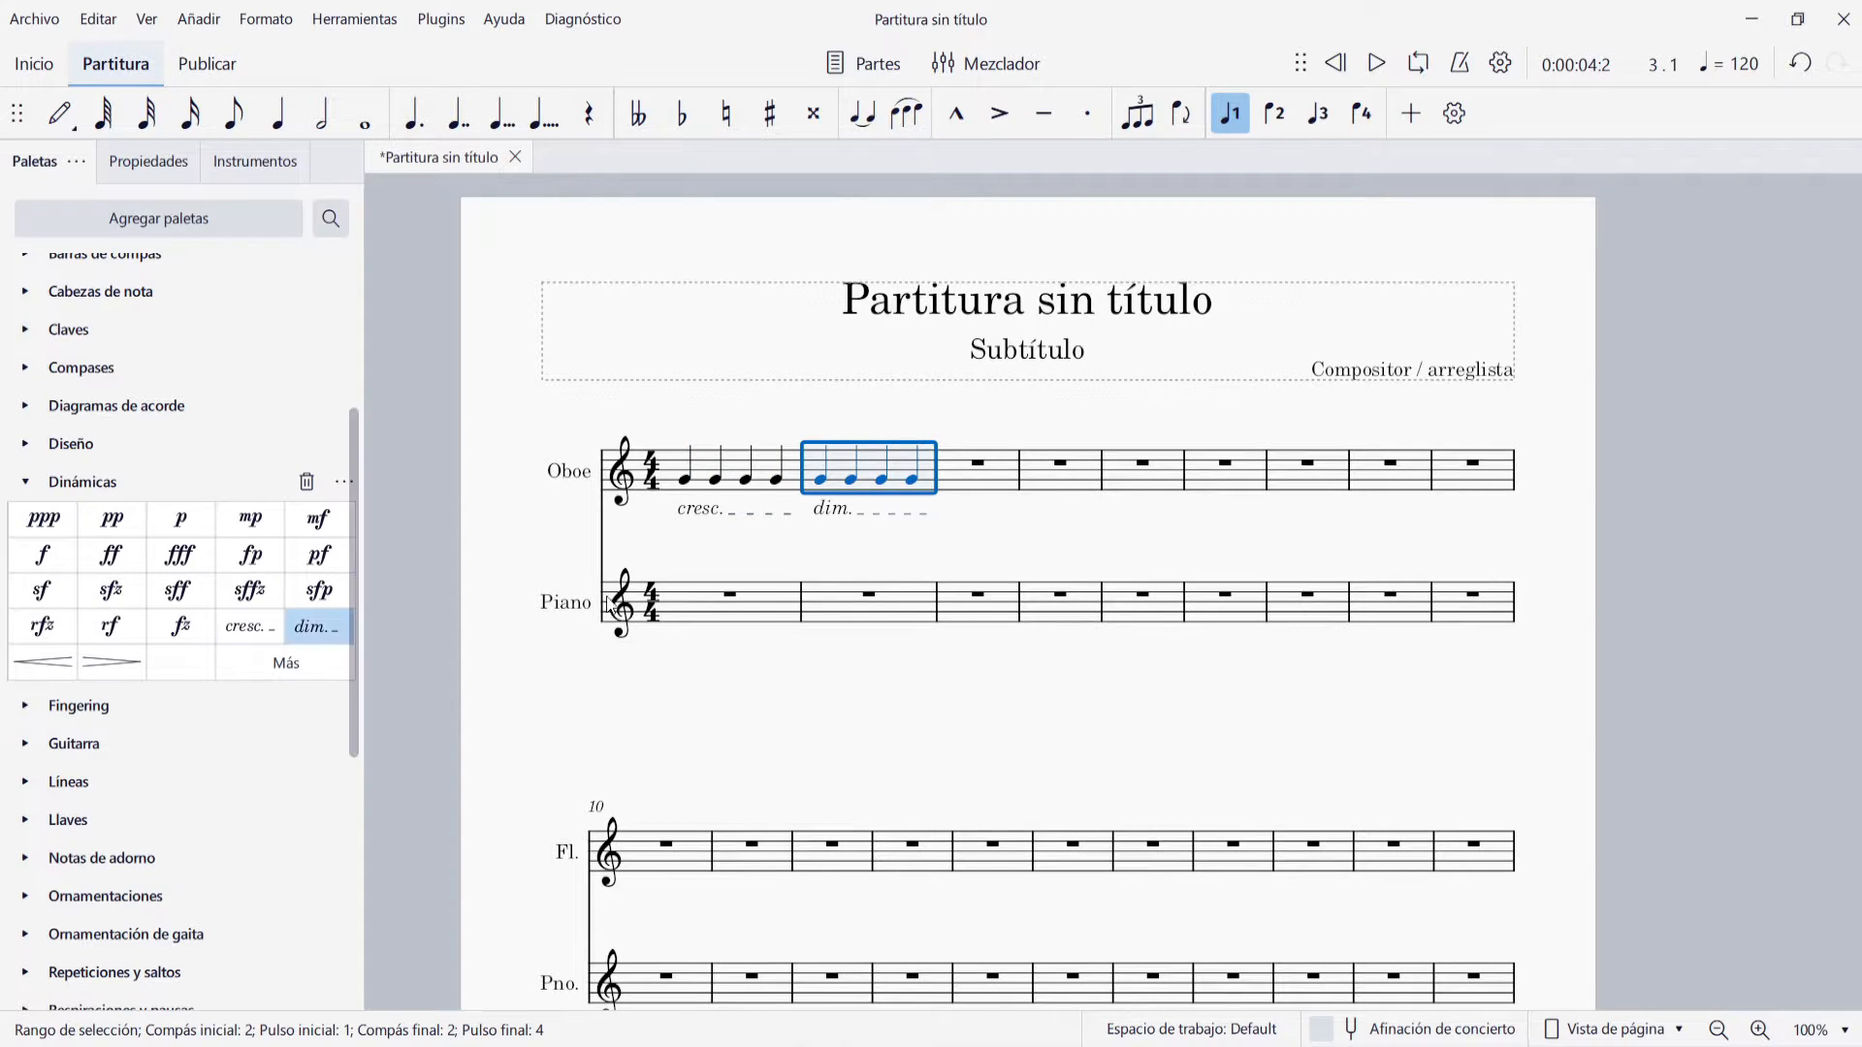
left_click(858, 566)
left_click(1378, 62)
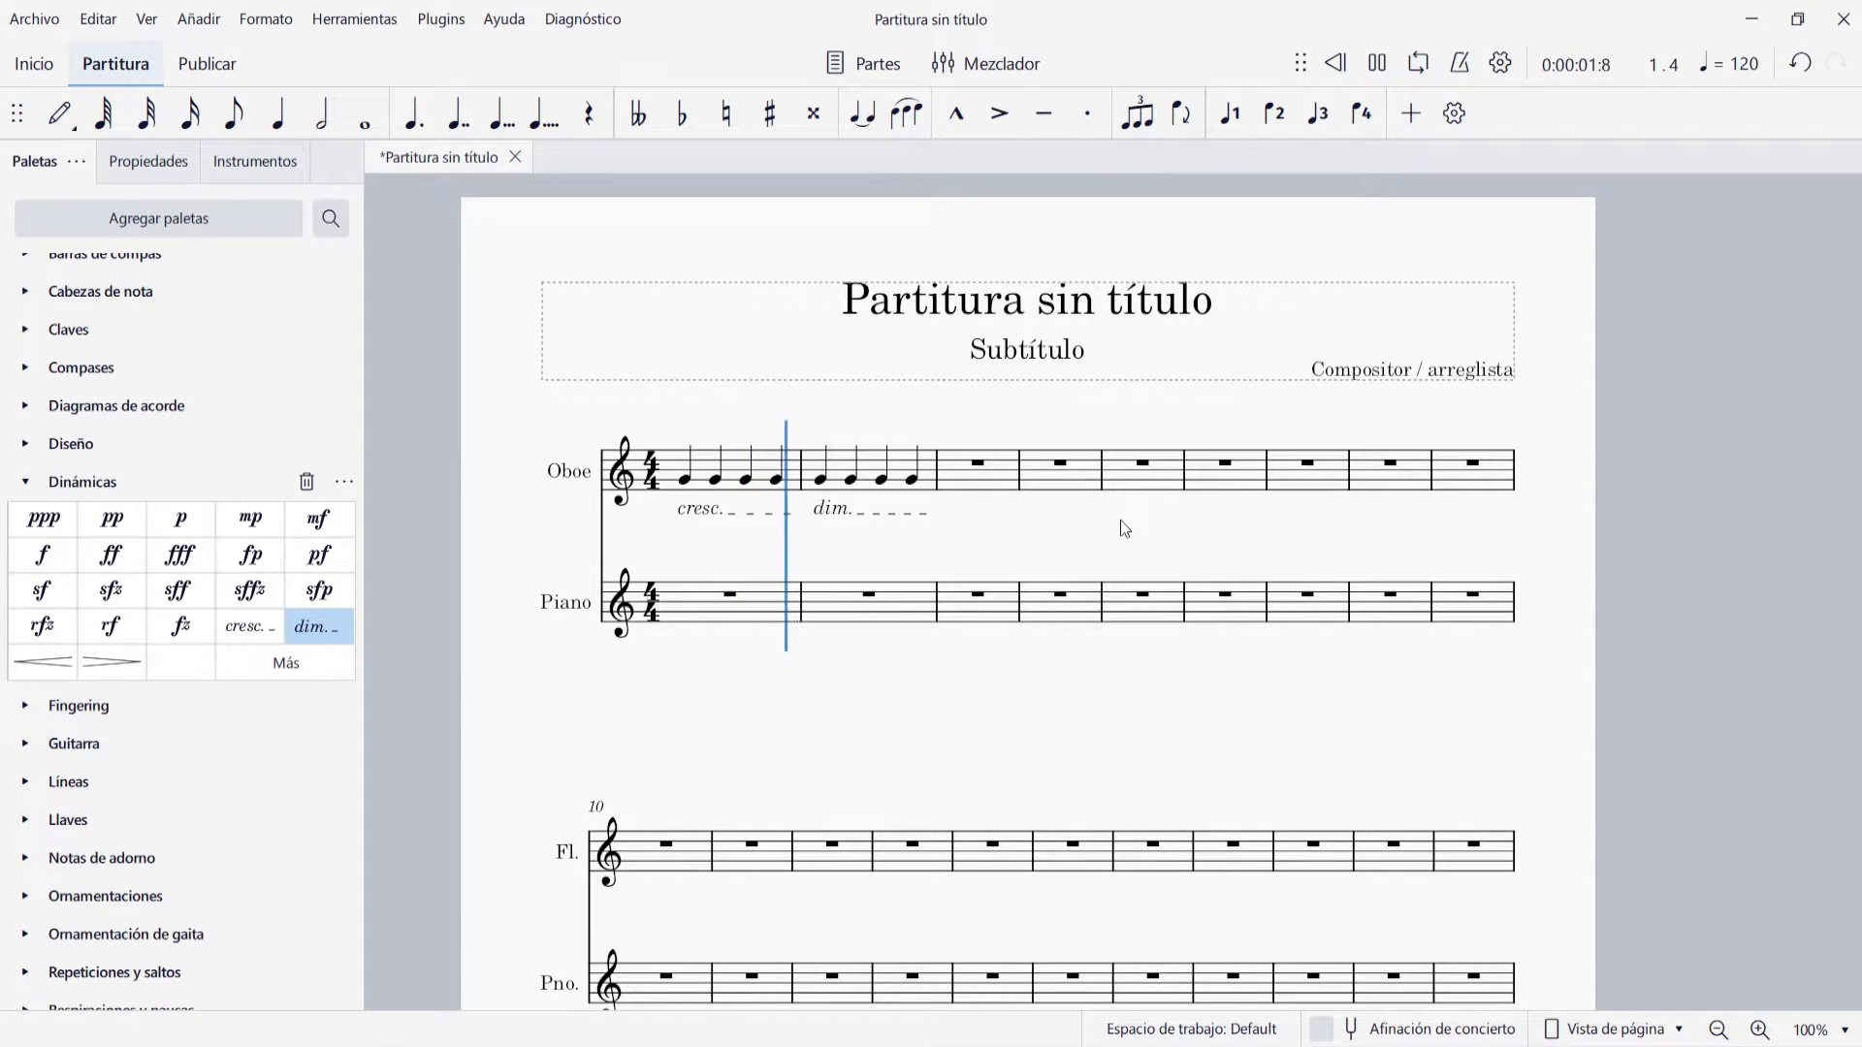
Stop playback and delete the cresc. and dim. lines under Oboe measures 1 and 2
key("space")
left_click(709, 506)
key("Delete")
left_click(828, 510)
key("Delete")
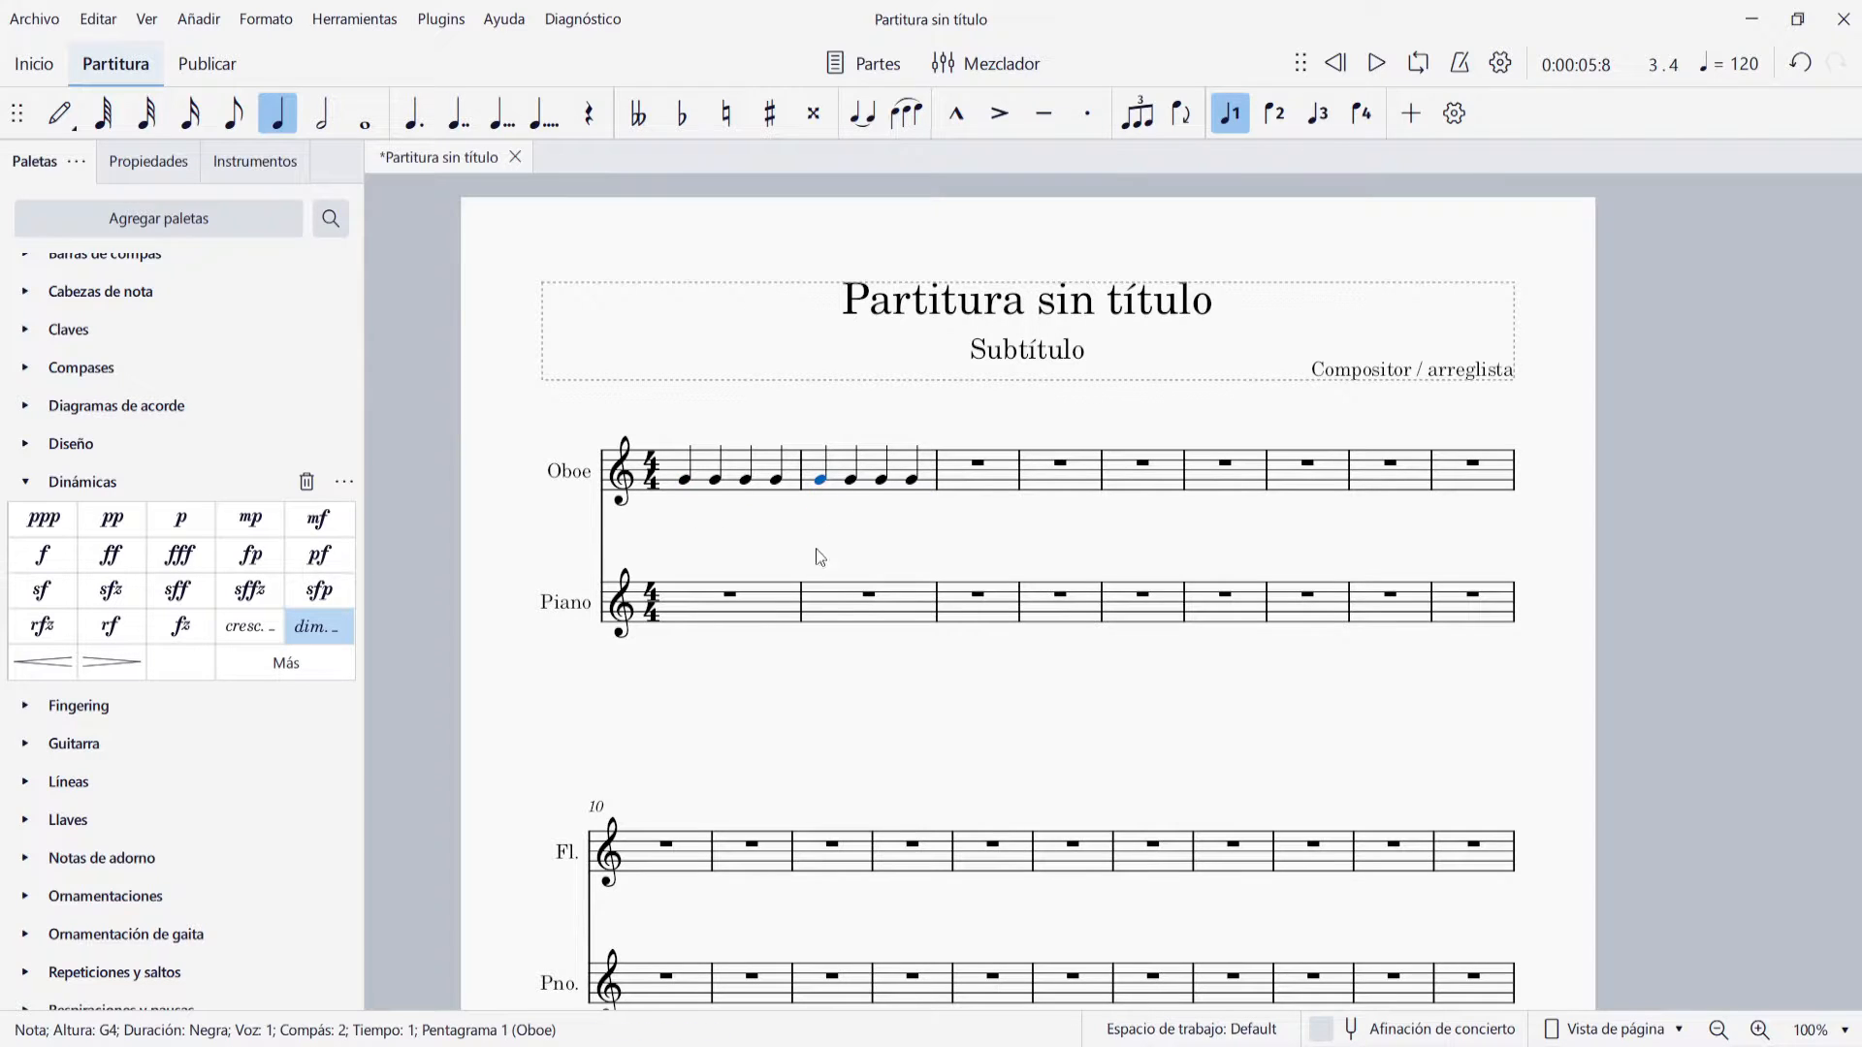
key("Escape")
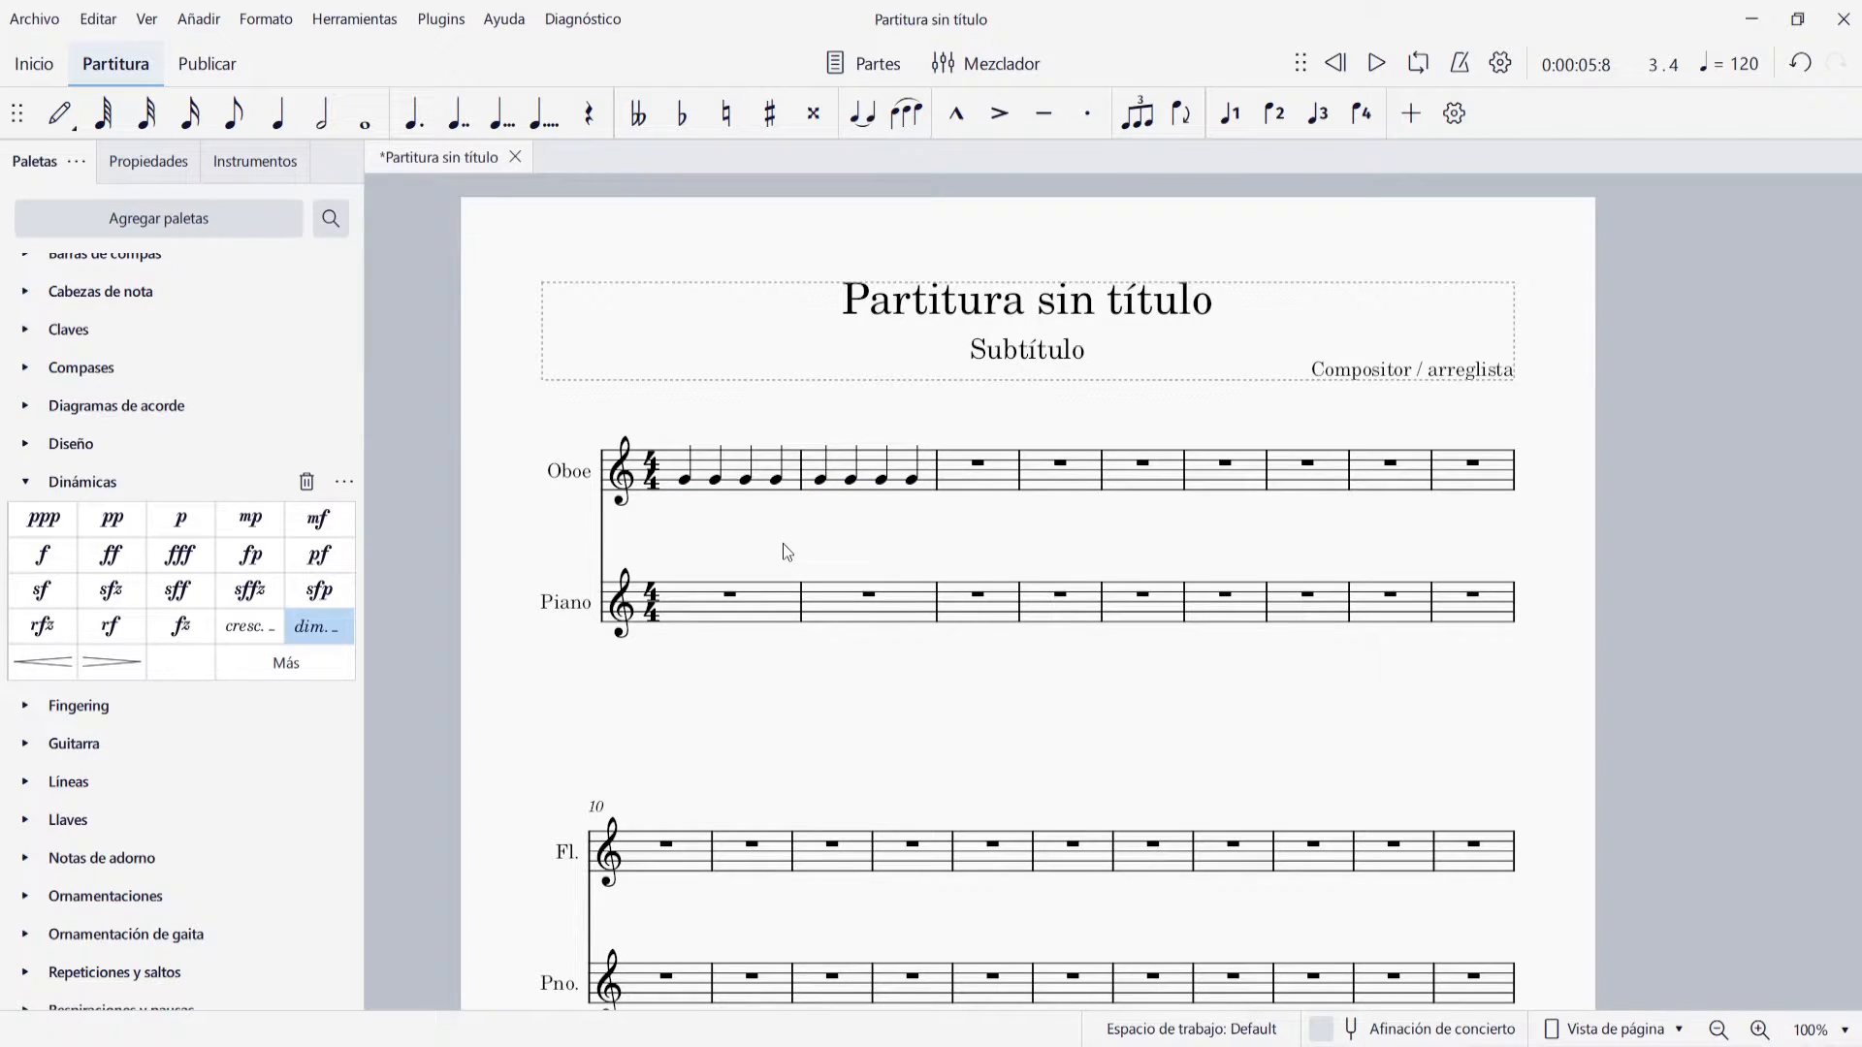
Try the pizz. text above the first Oboe note and undo it
scroll(145, 544, "down", 5)
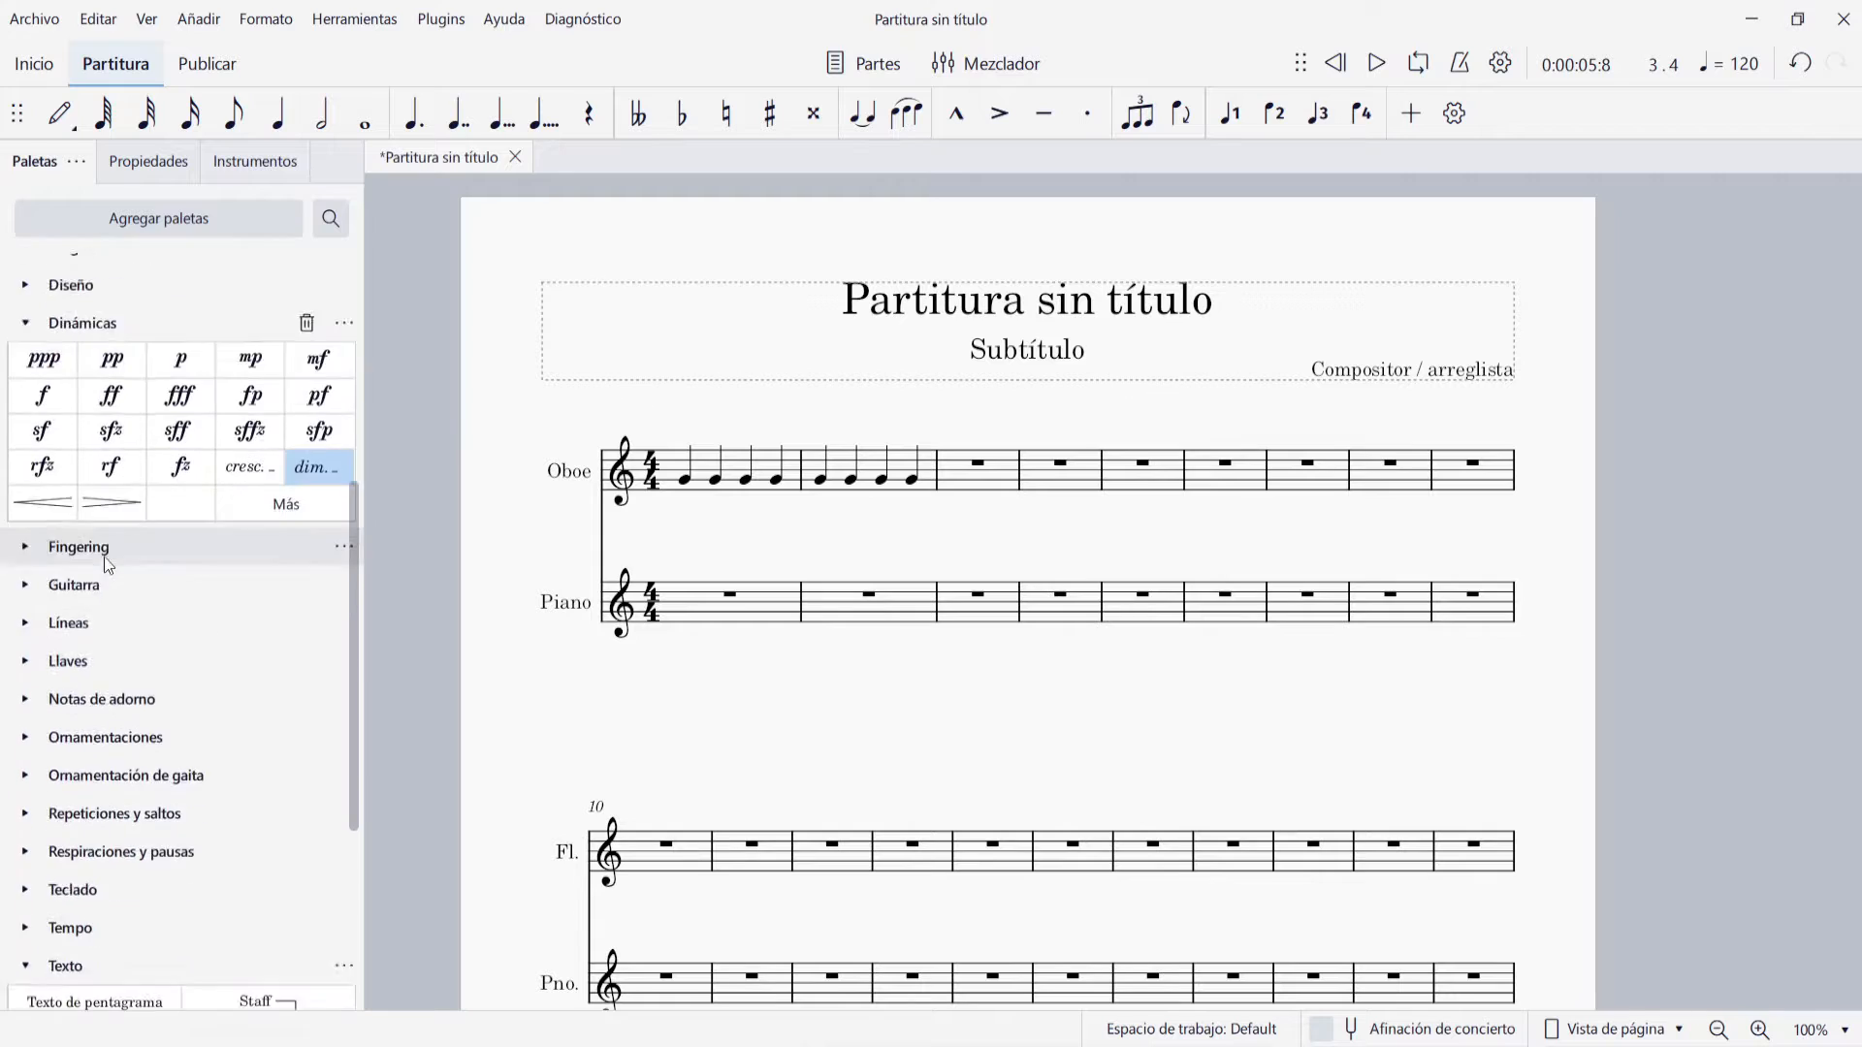
left_click(66, 588)
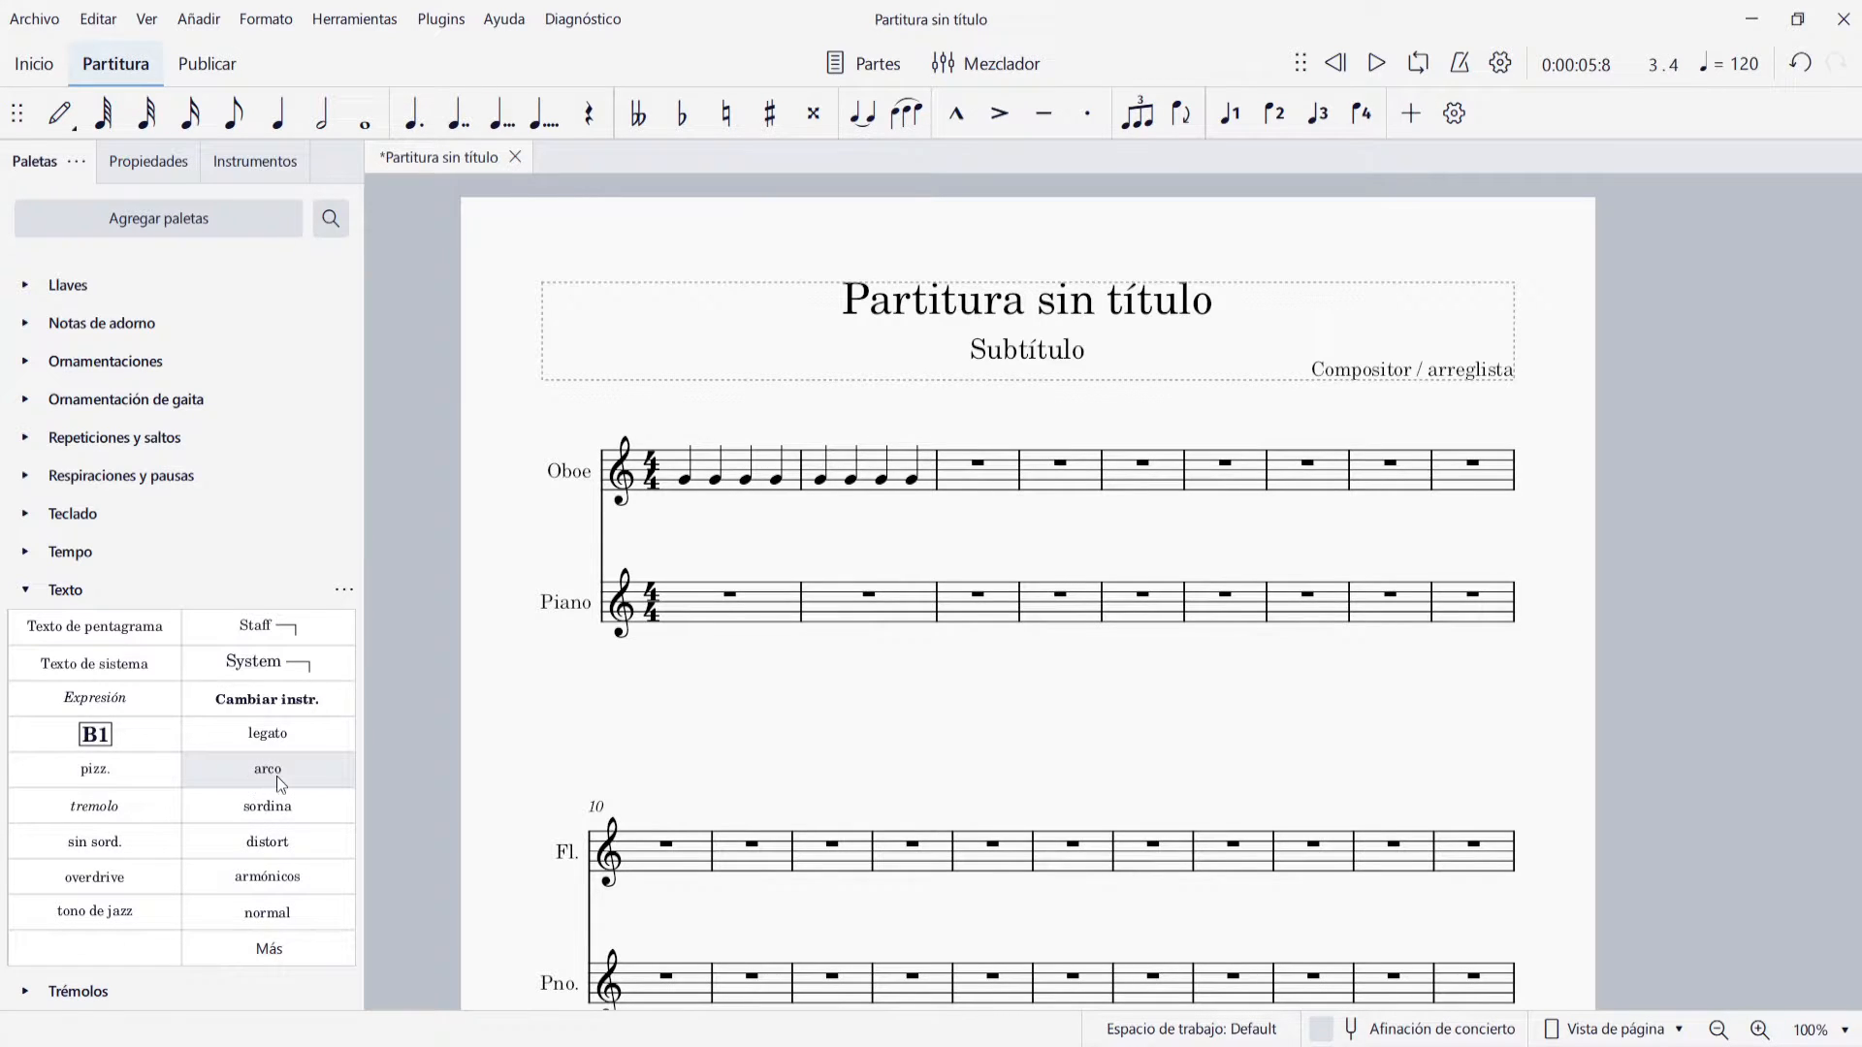
left_click(686, 478)
left_click(141, 767)
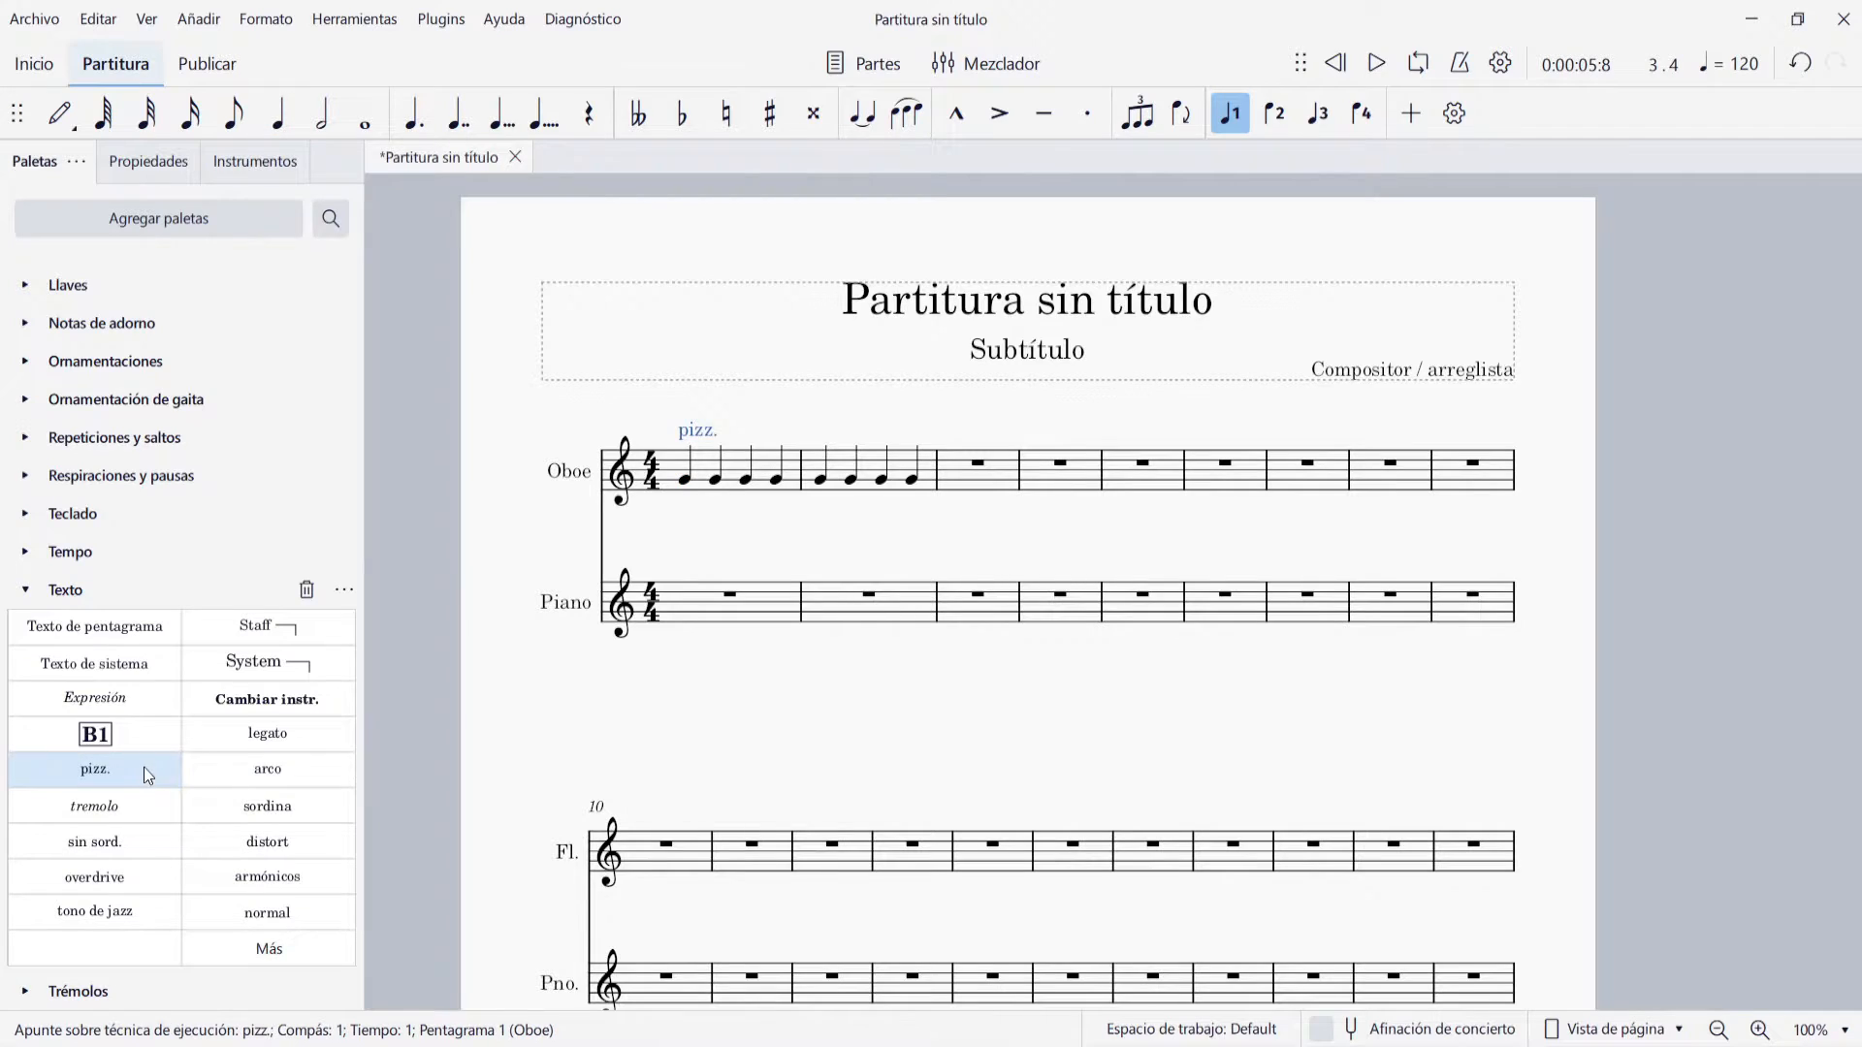
key("ctrl+z")
Add a quarter-note tempo mark above Oboe measure 1, set it to 200, and play back the passage
scroll(206, 720, "up", 1)
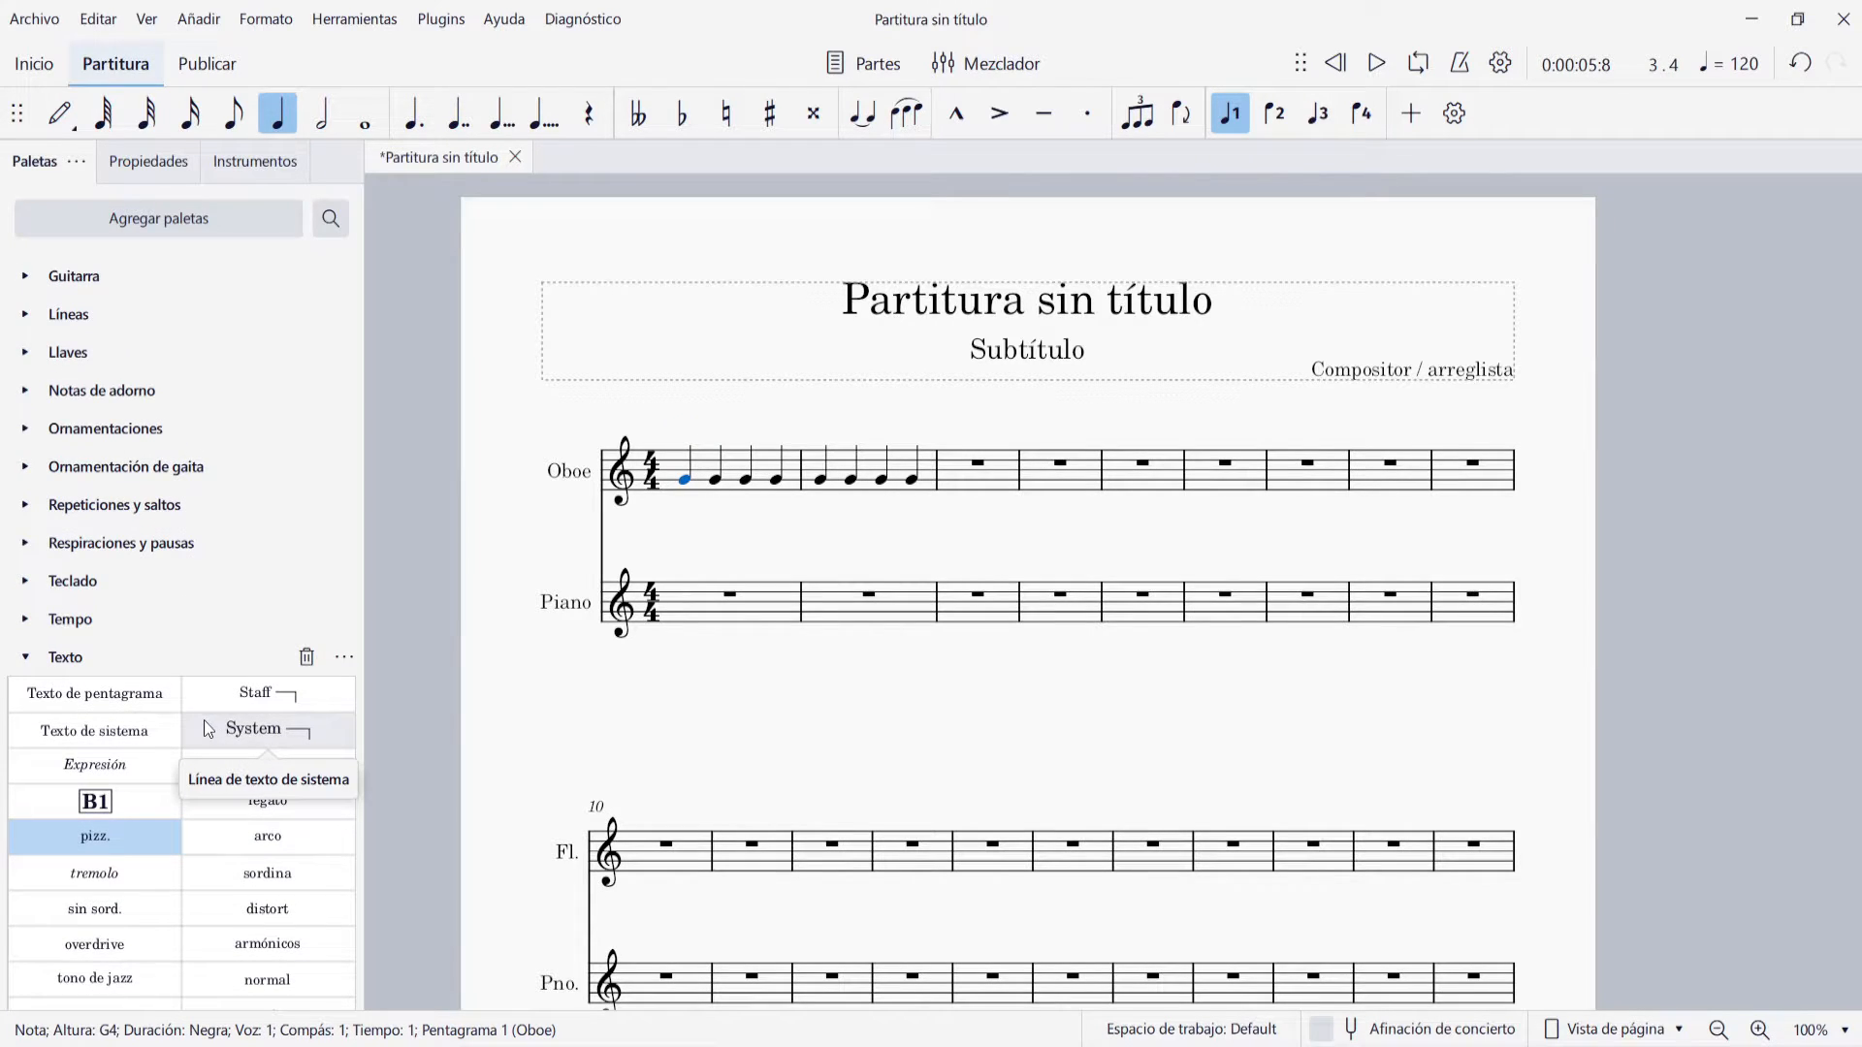
left_click(23, 618)
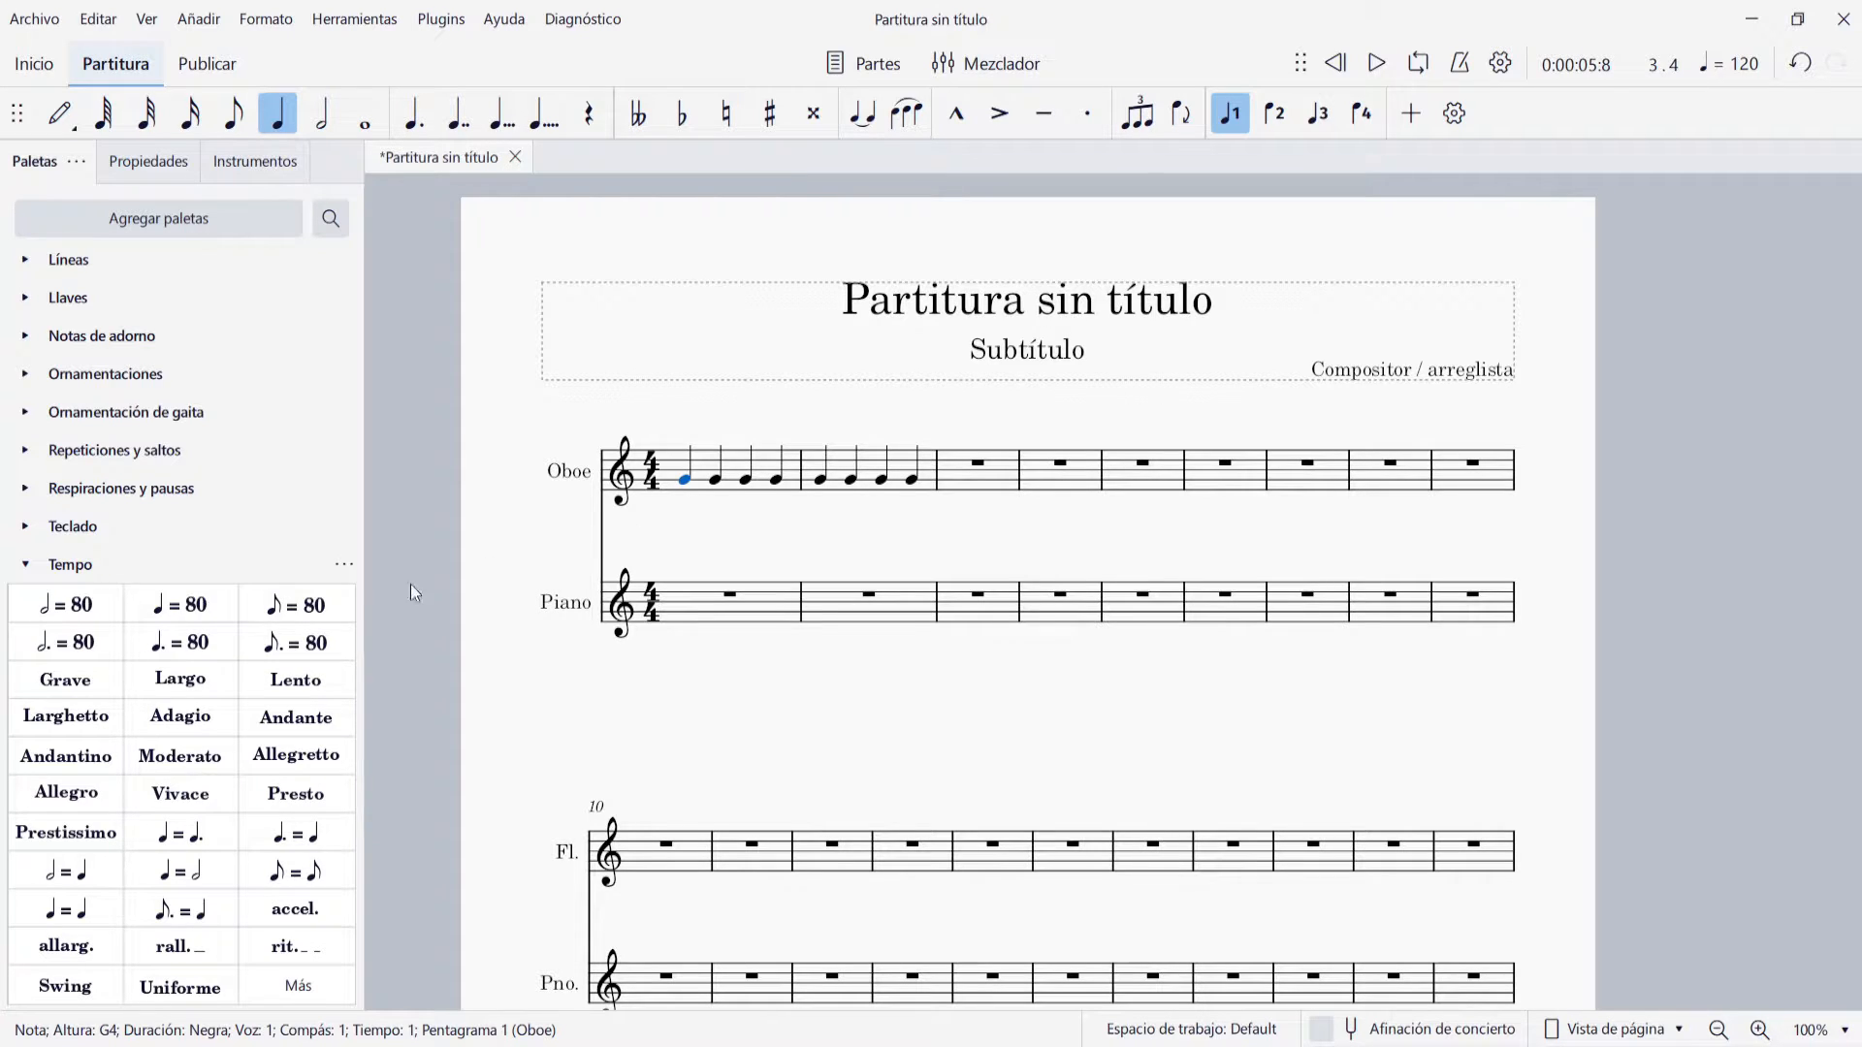
left_click(180, 604)
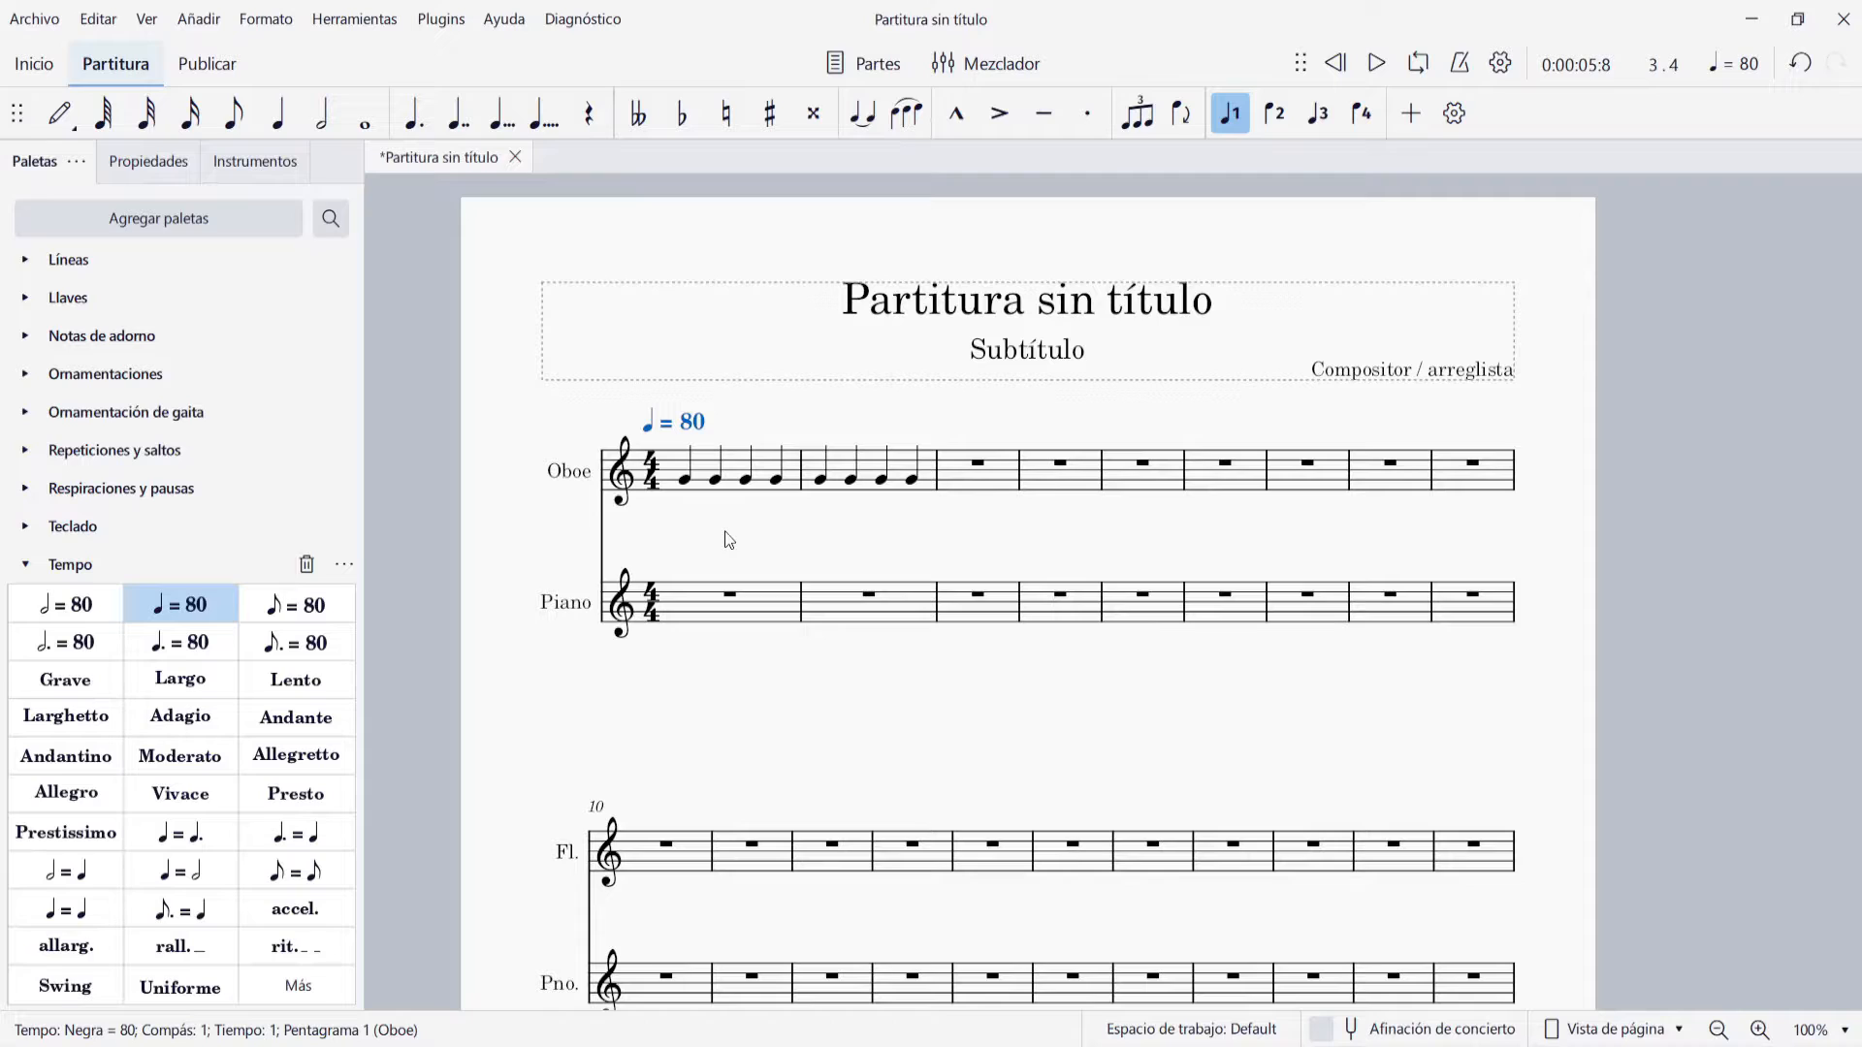
key("ctrl+z")
type("200")
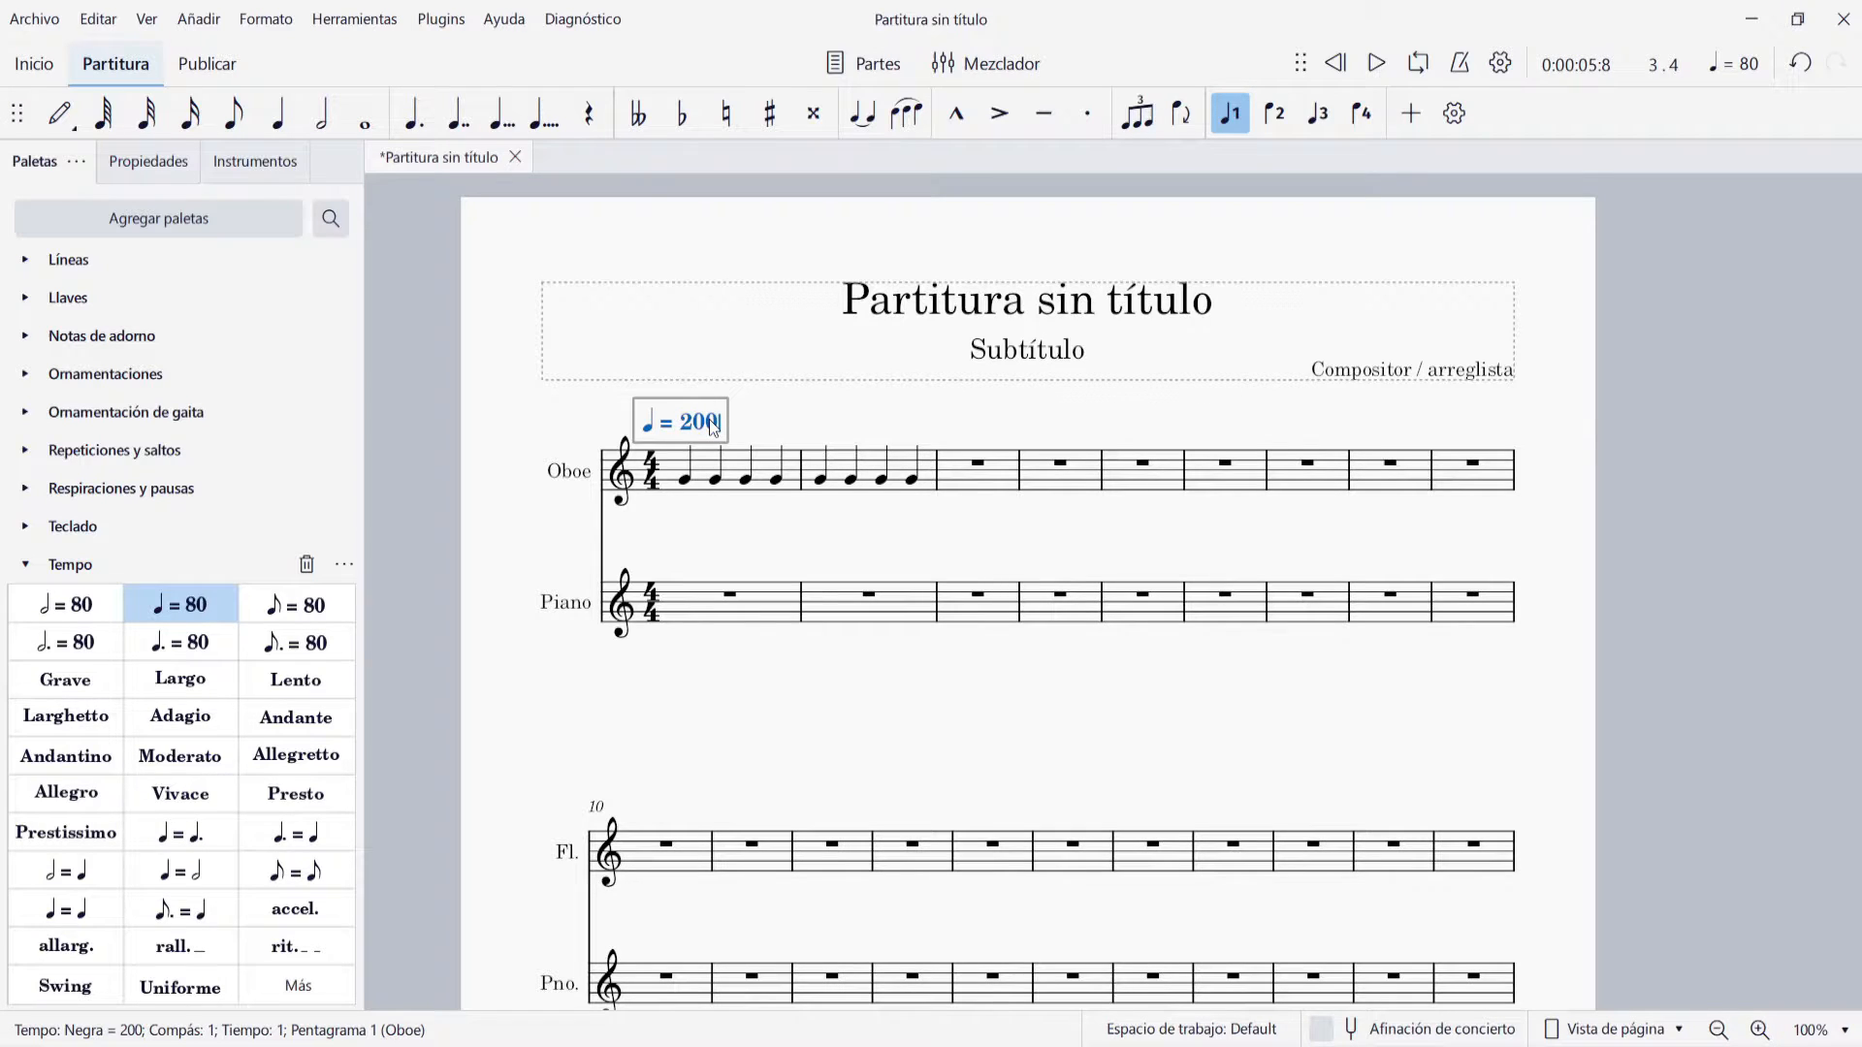
left_click(809, 392)
left_click(1337, 64)
left_click(1377, 63)
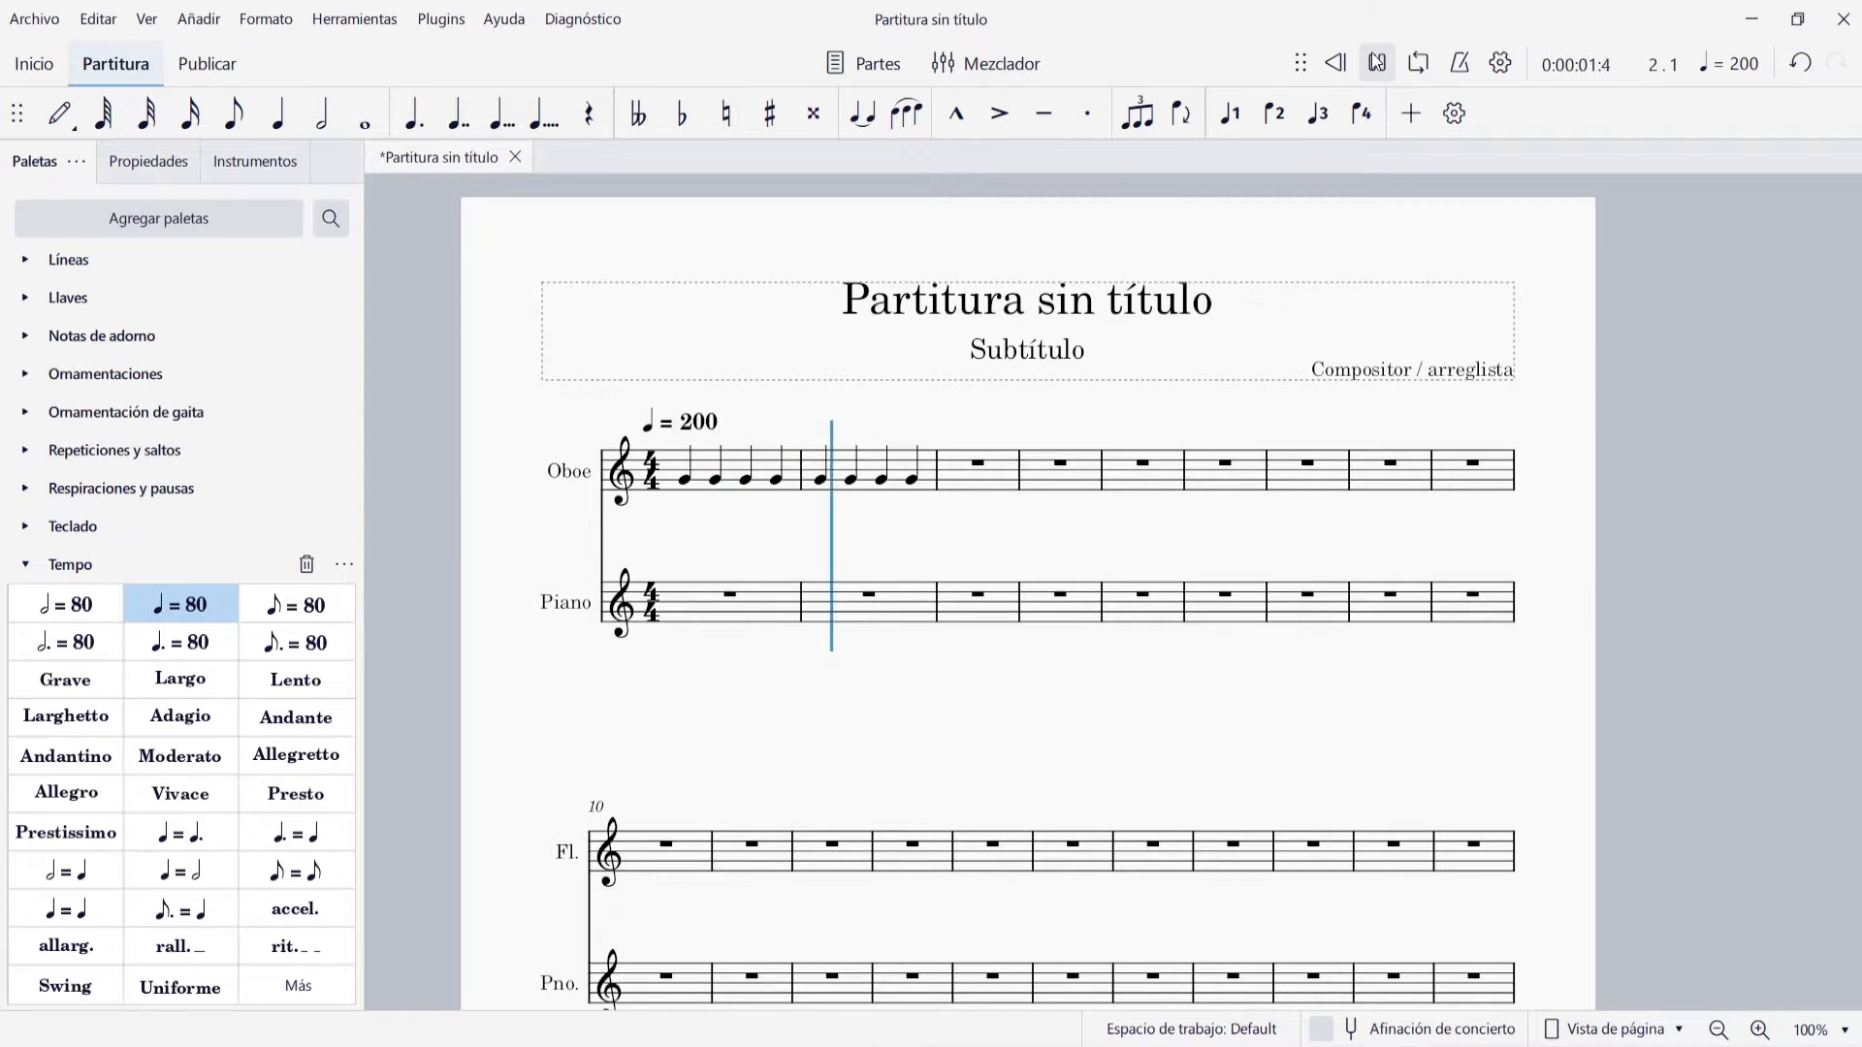
left_click(1376, 60)
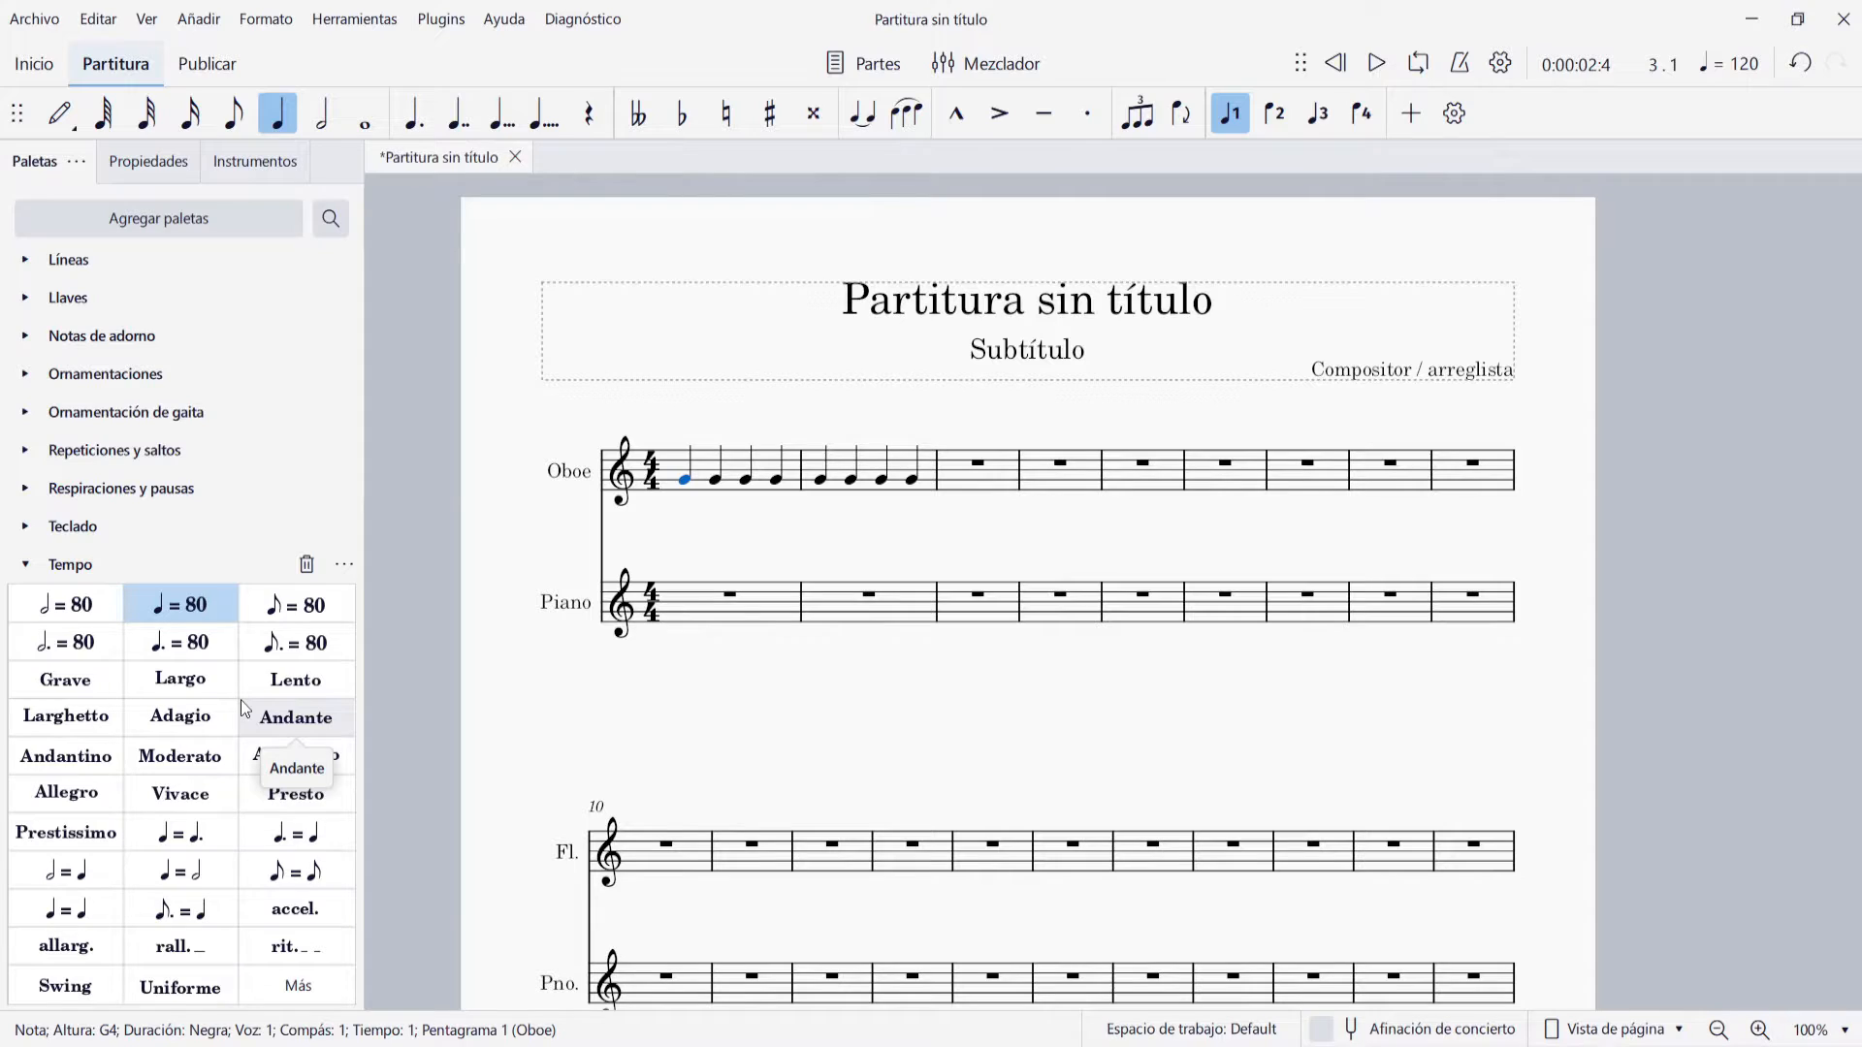
Add a Moderato tempo mark above Oboe measure 1 and override its written tempo with 80 BPM
left_click(190, 752)
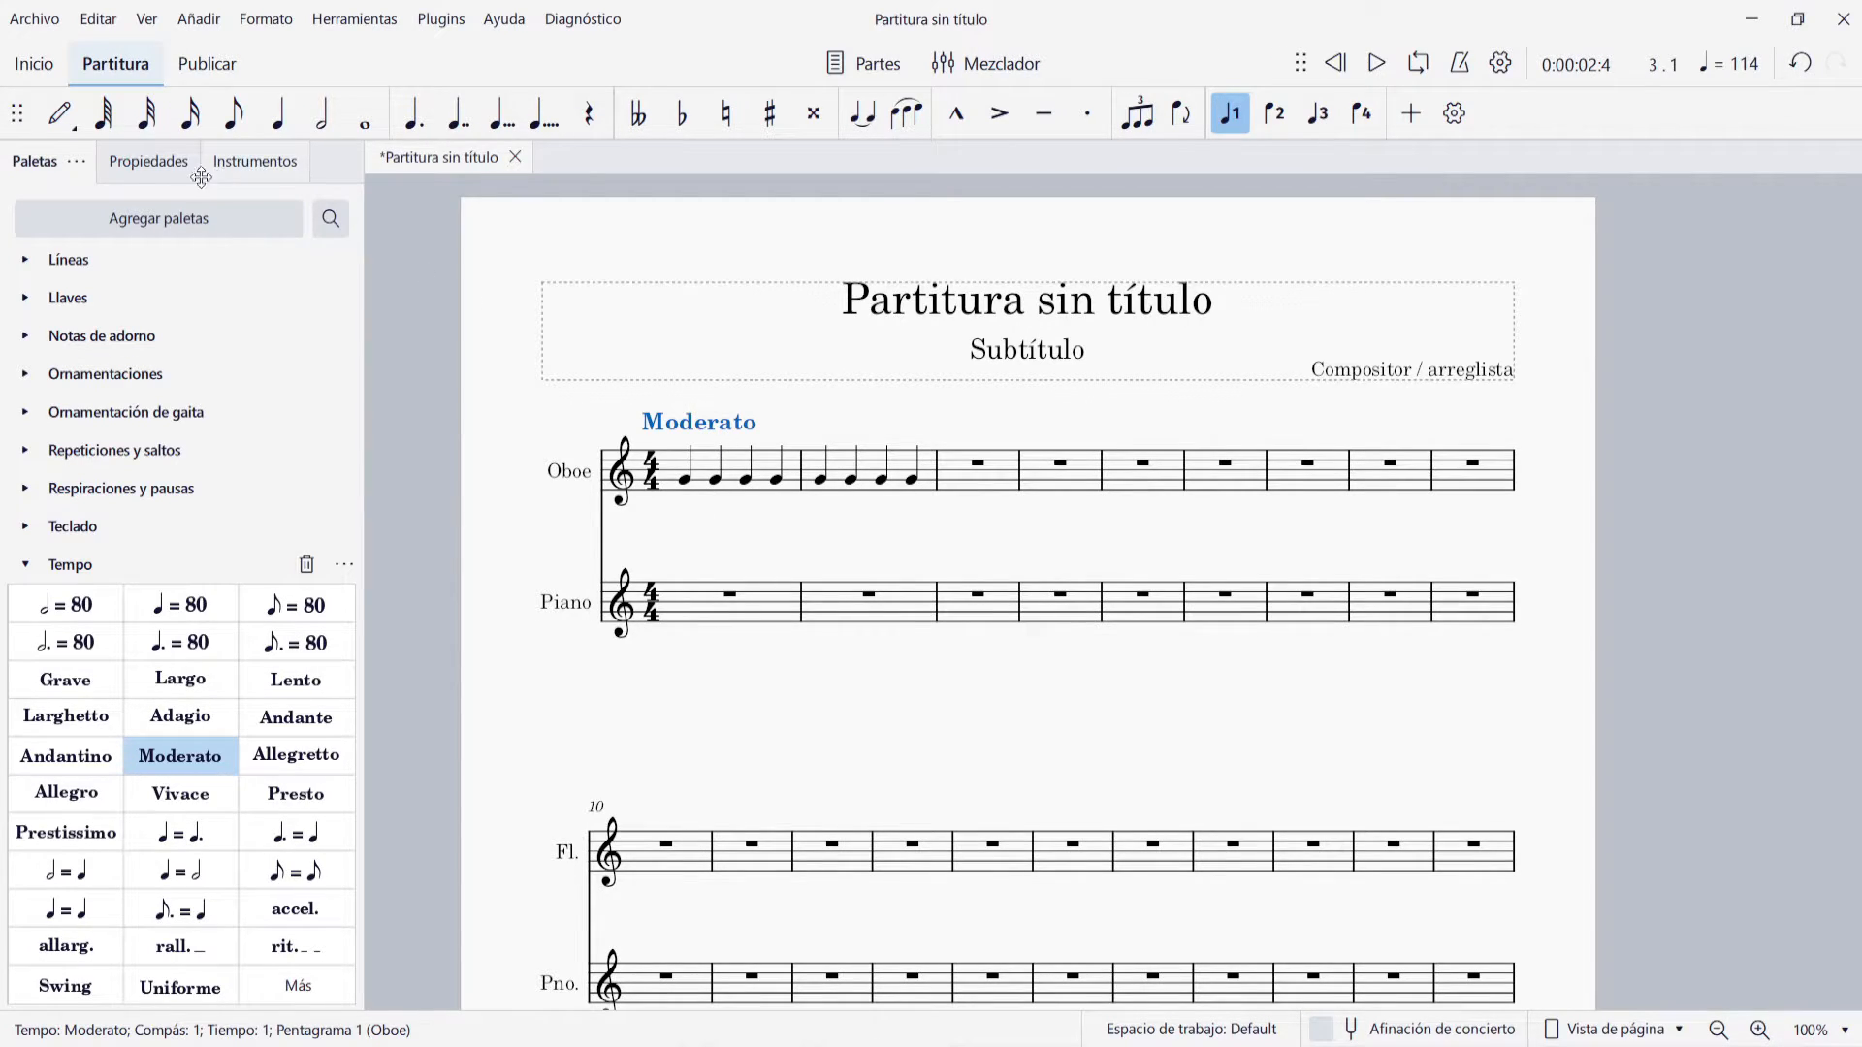
left_click(160, 163)
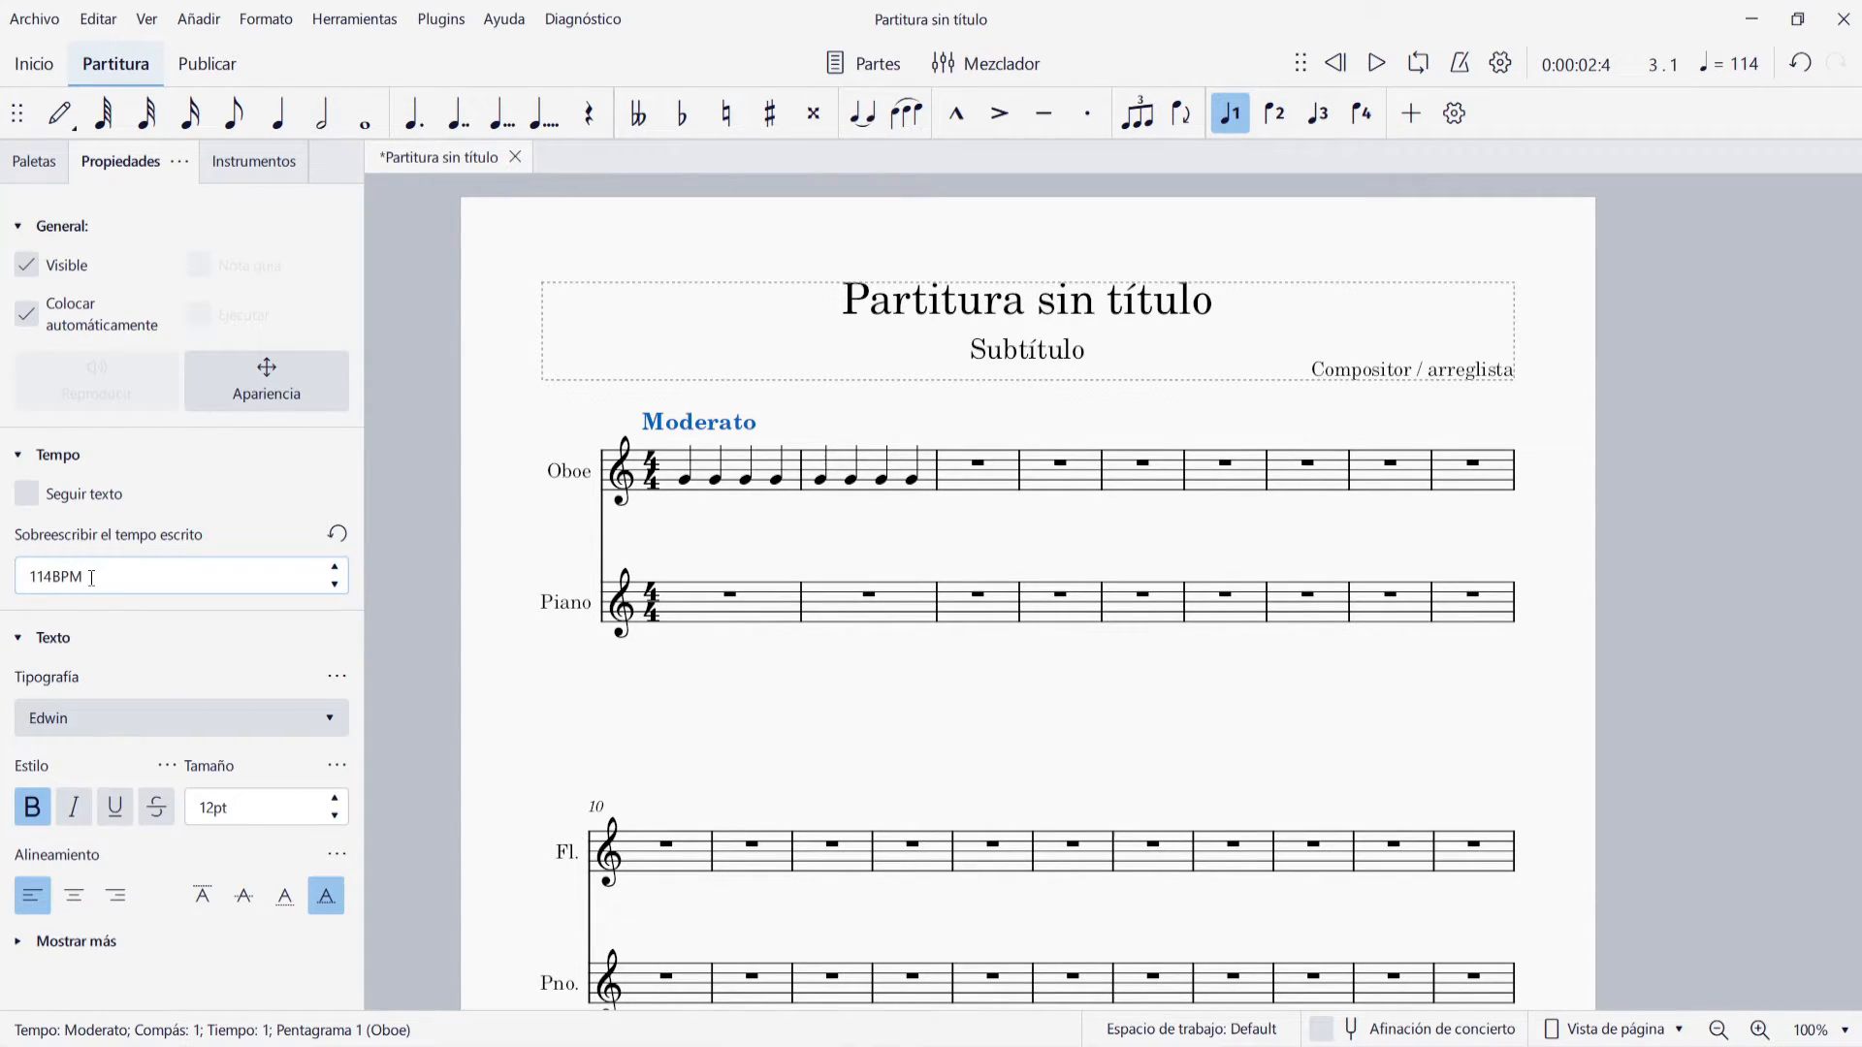
left_click(55, 577)
left_click(58, 577)
key("Left")
key("BackSpace")
key("BackSpace")
key("BackSpace")
type("80")
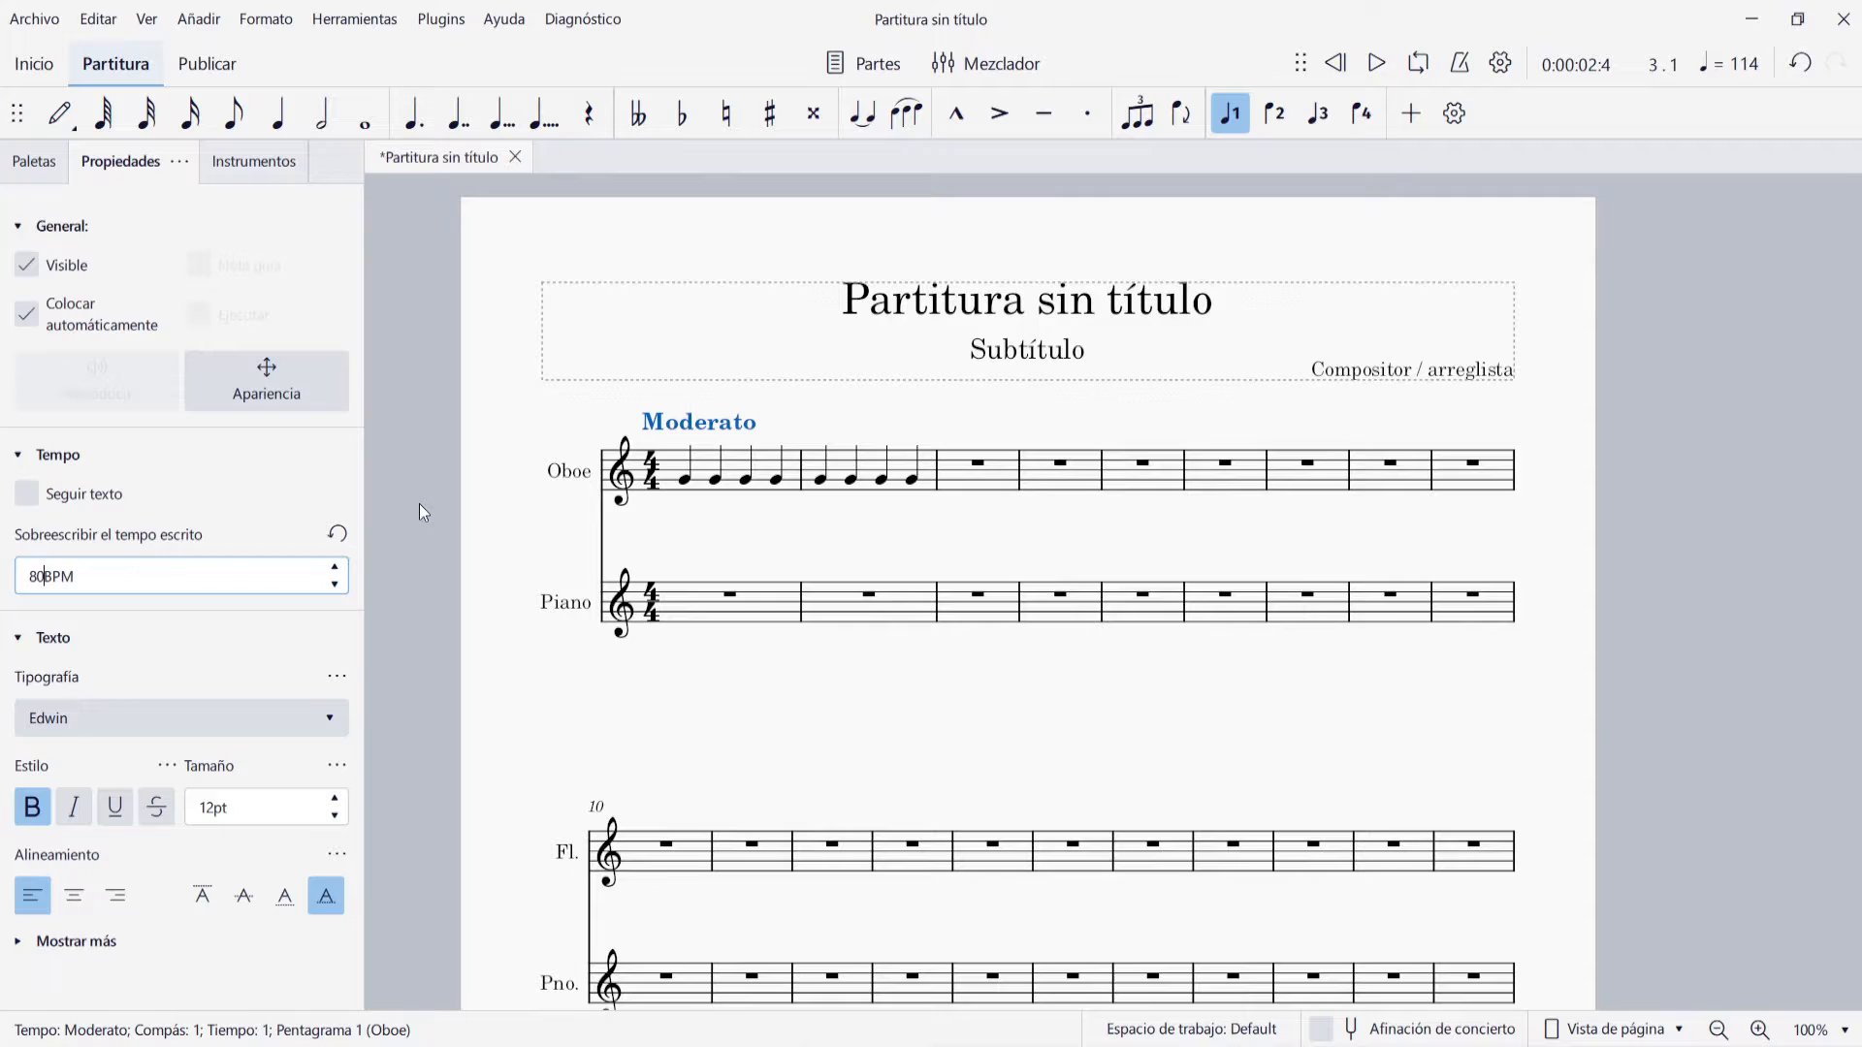
key("Return")
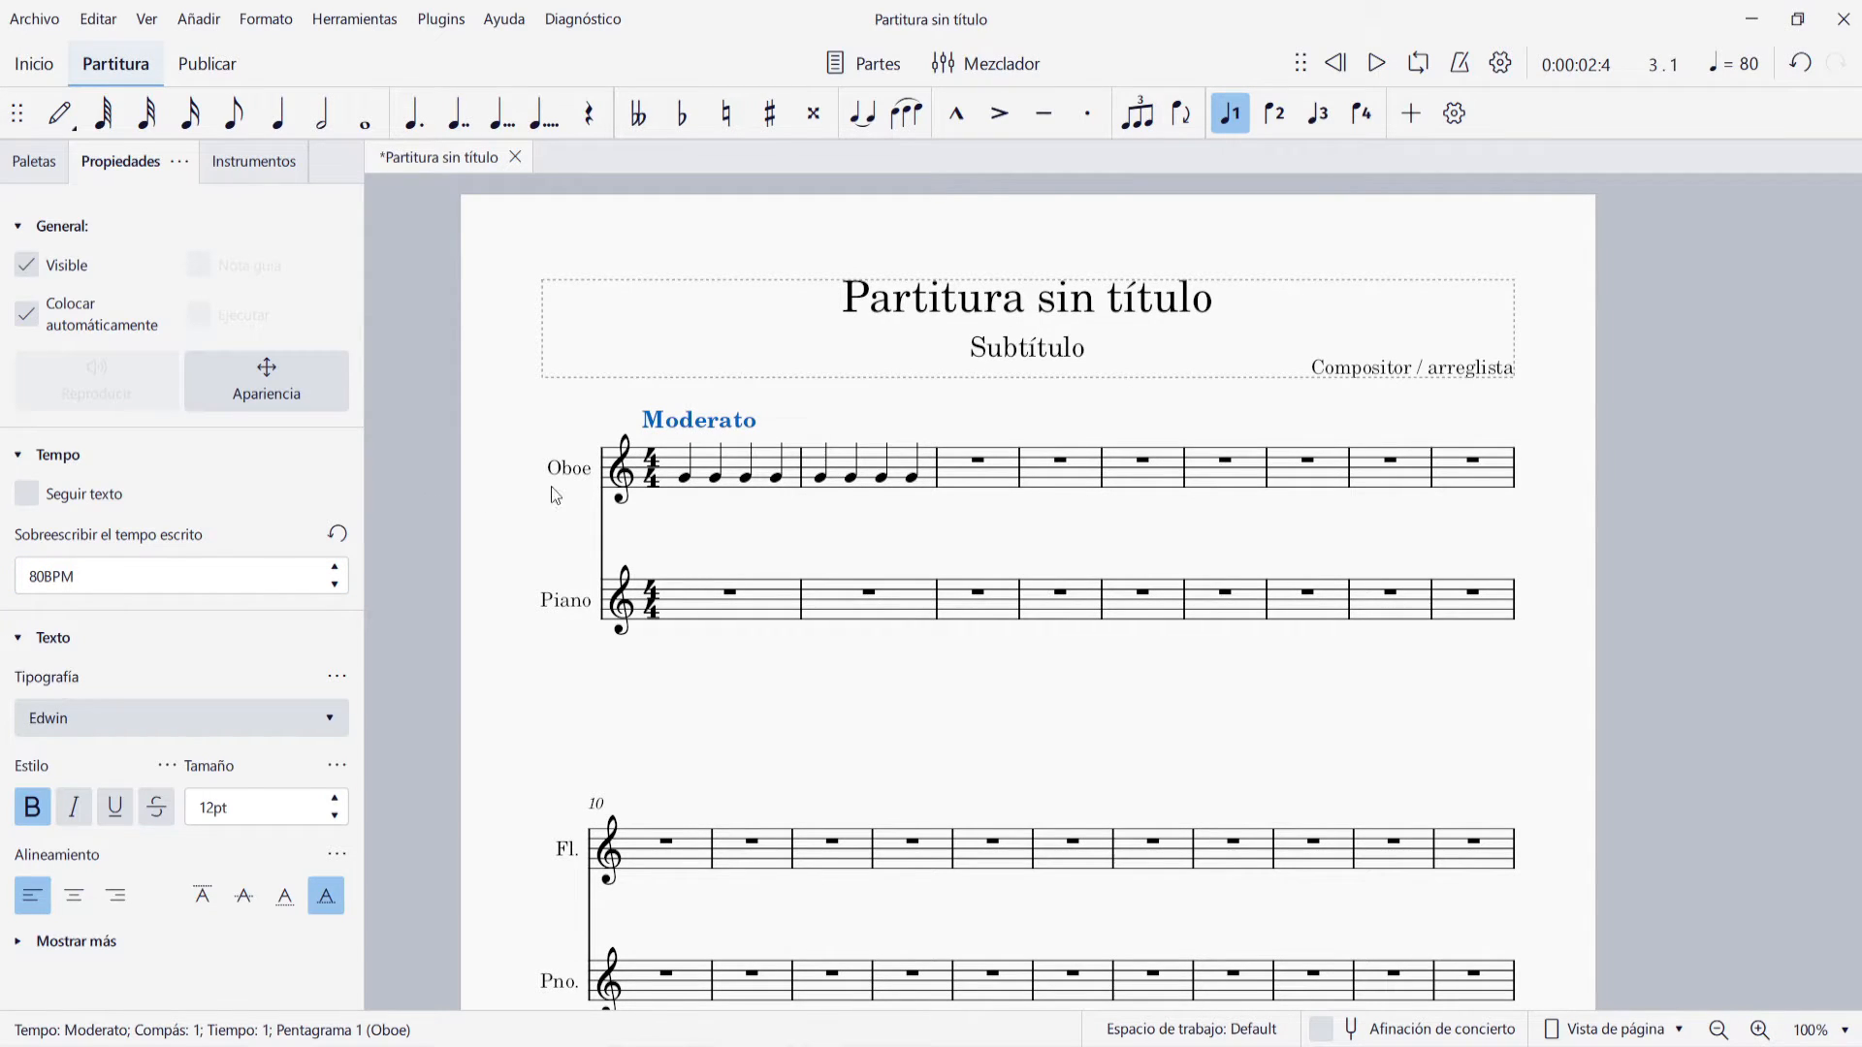
Delete the Moderato mark above Oboe measure 1 and show the palettes again
left_click(706, 421)
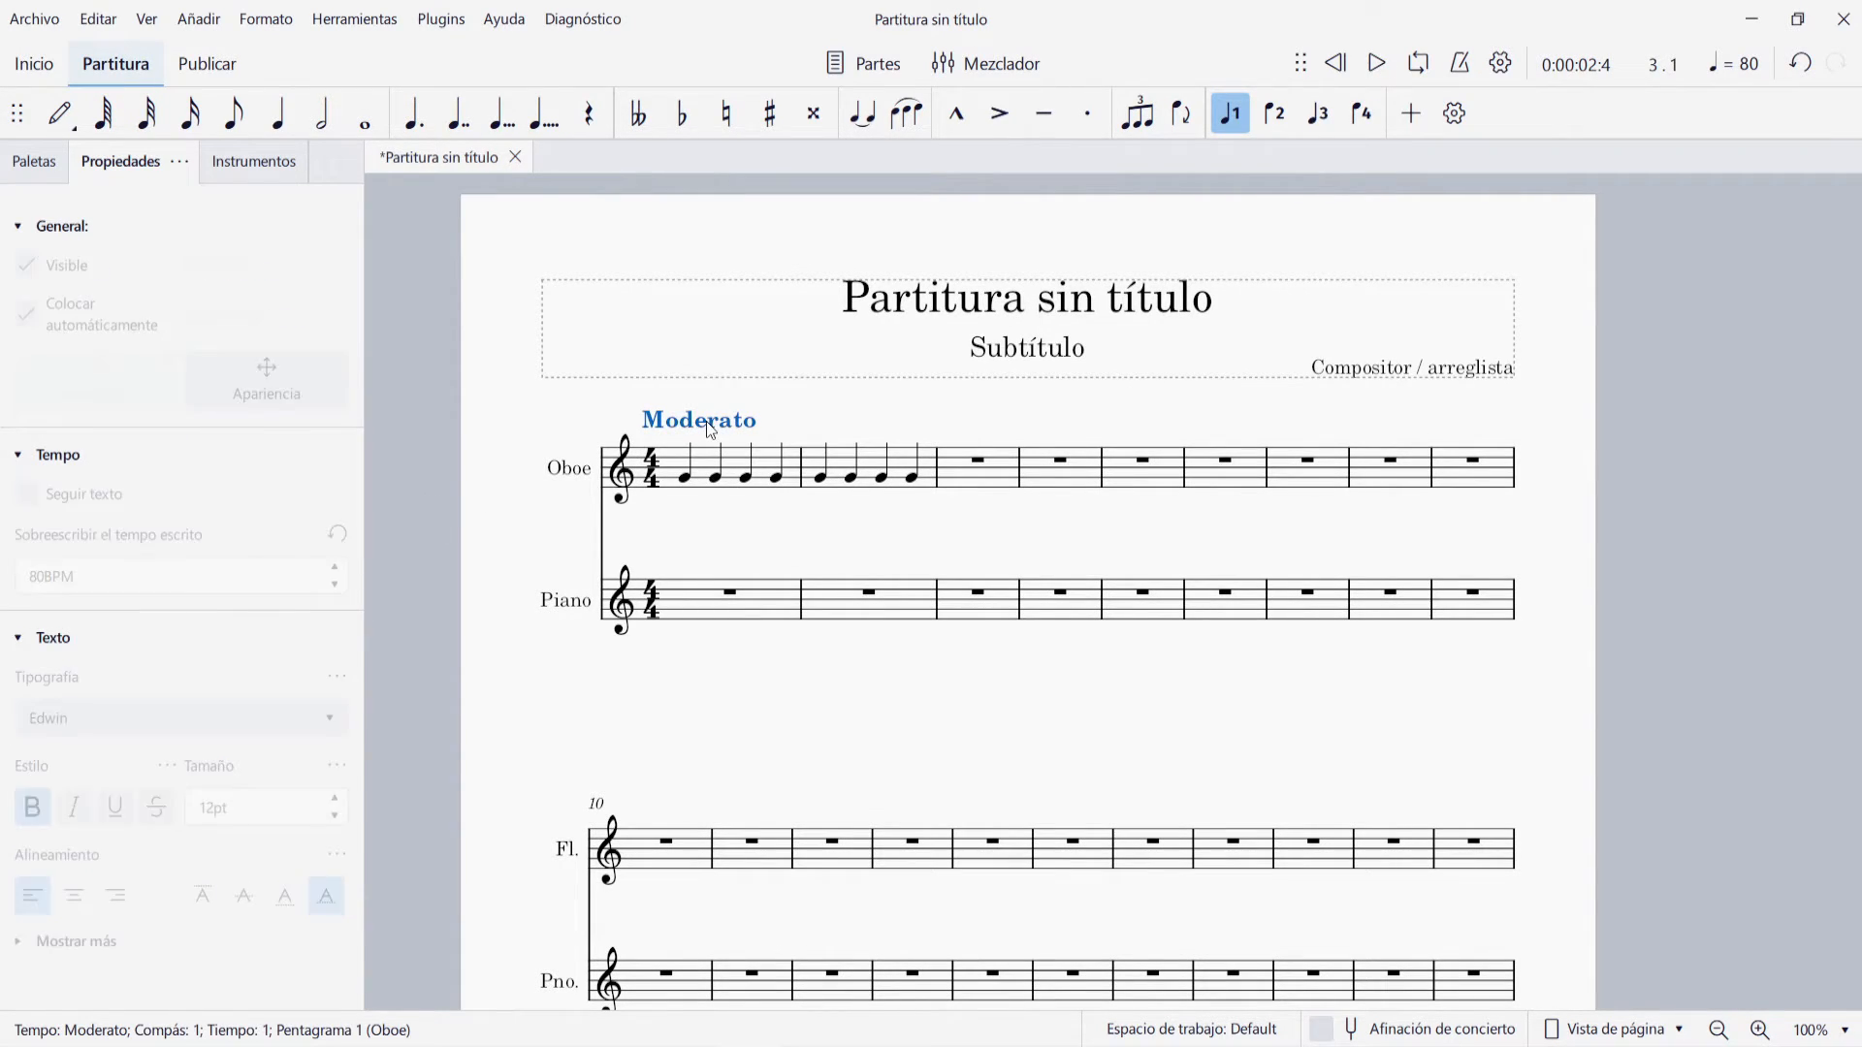
key("Delete")
left_click(41, 163)
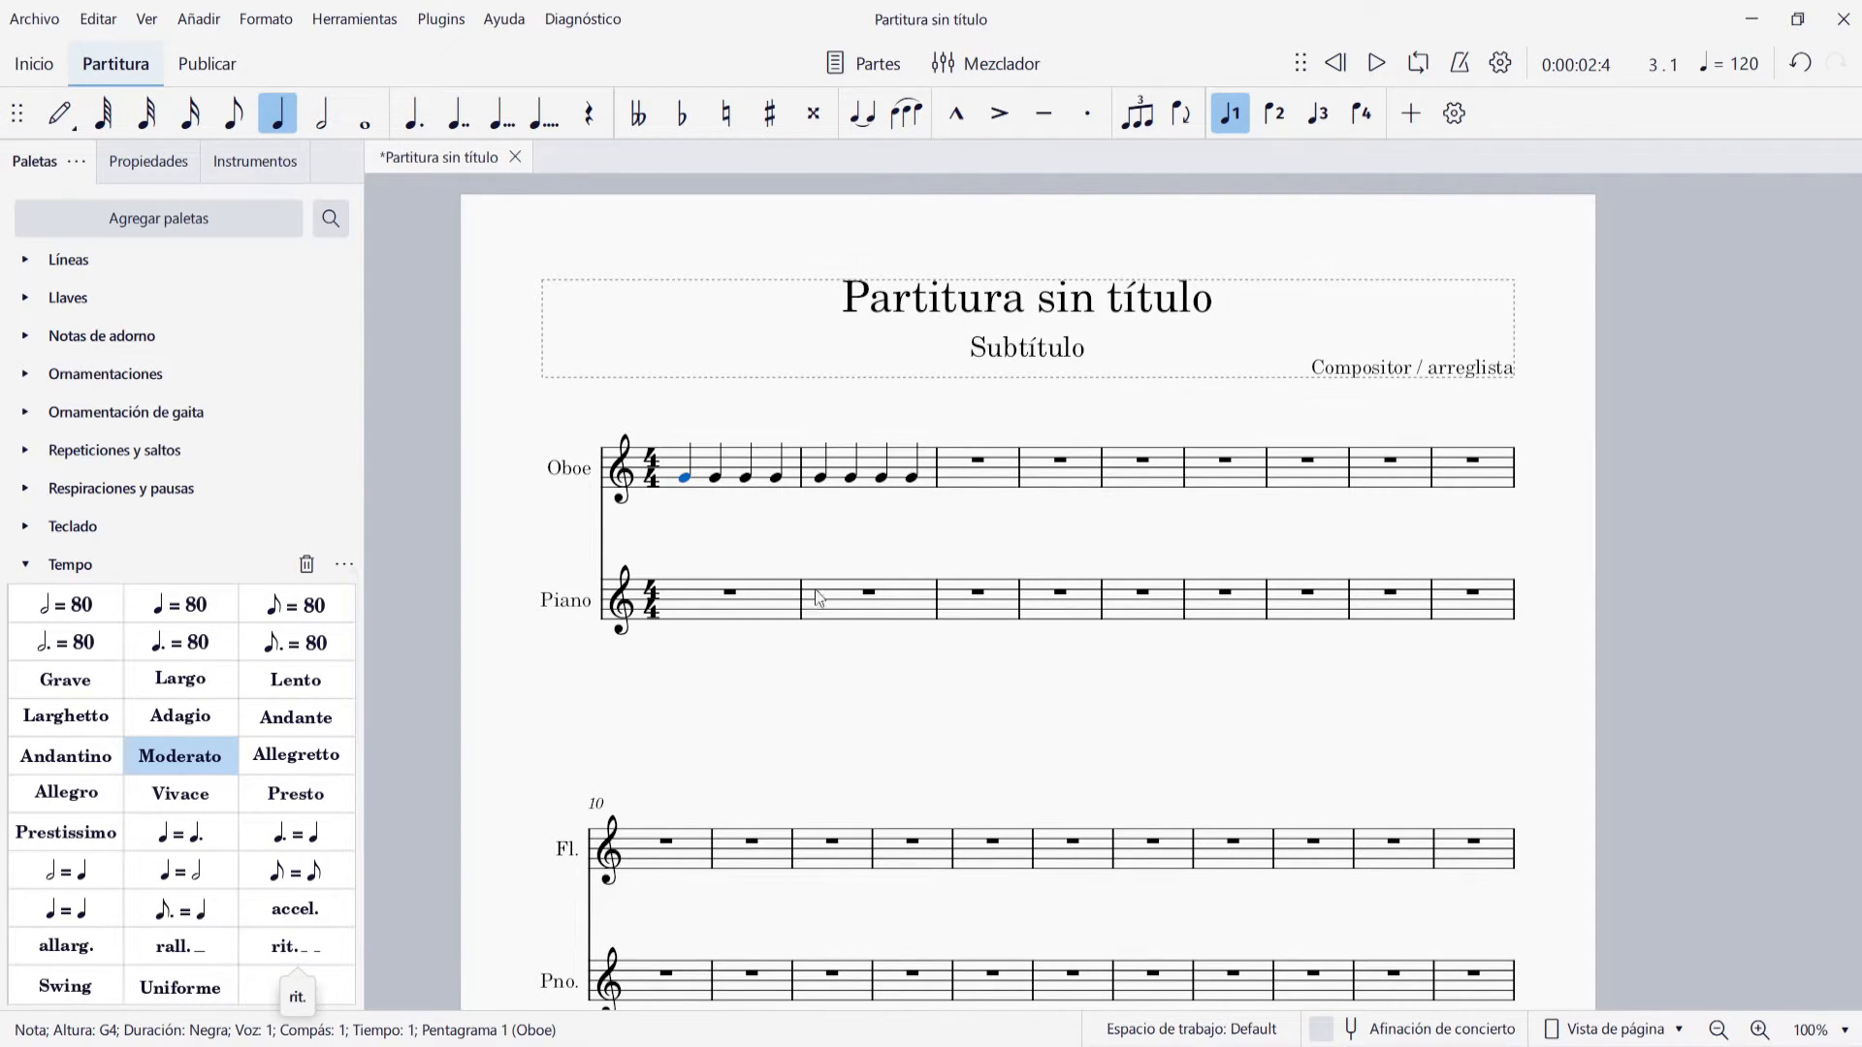
Add an accel. mark at the start of Oboe measure 2 and set its tempo change amount to 200%
left_click(822, 488)
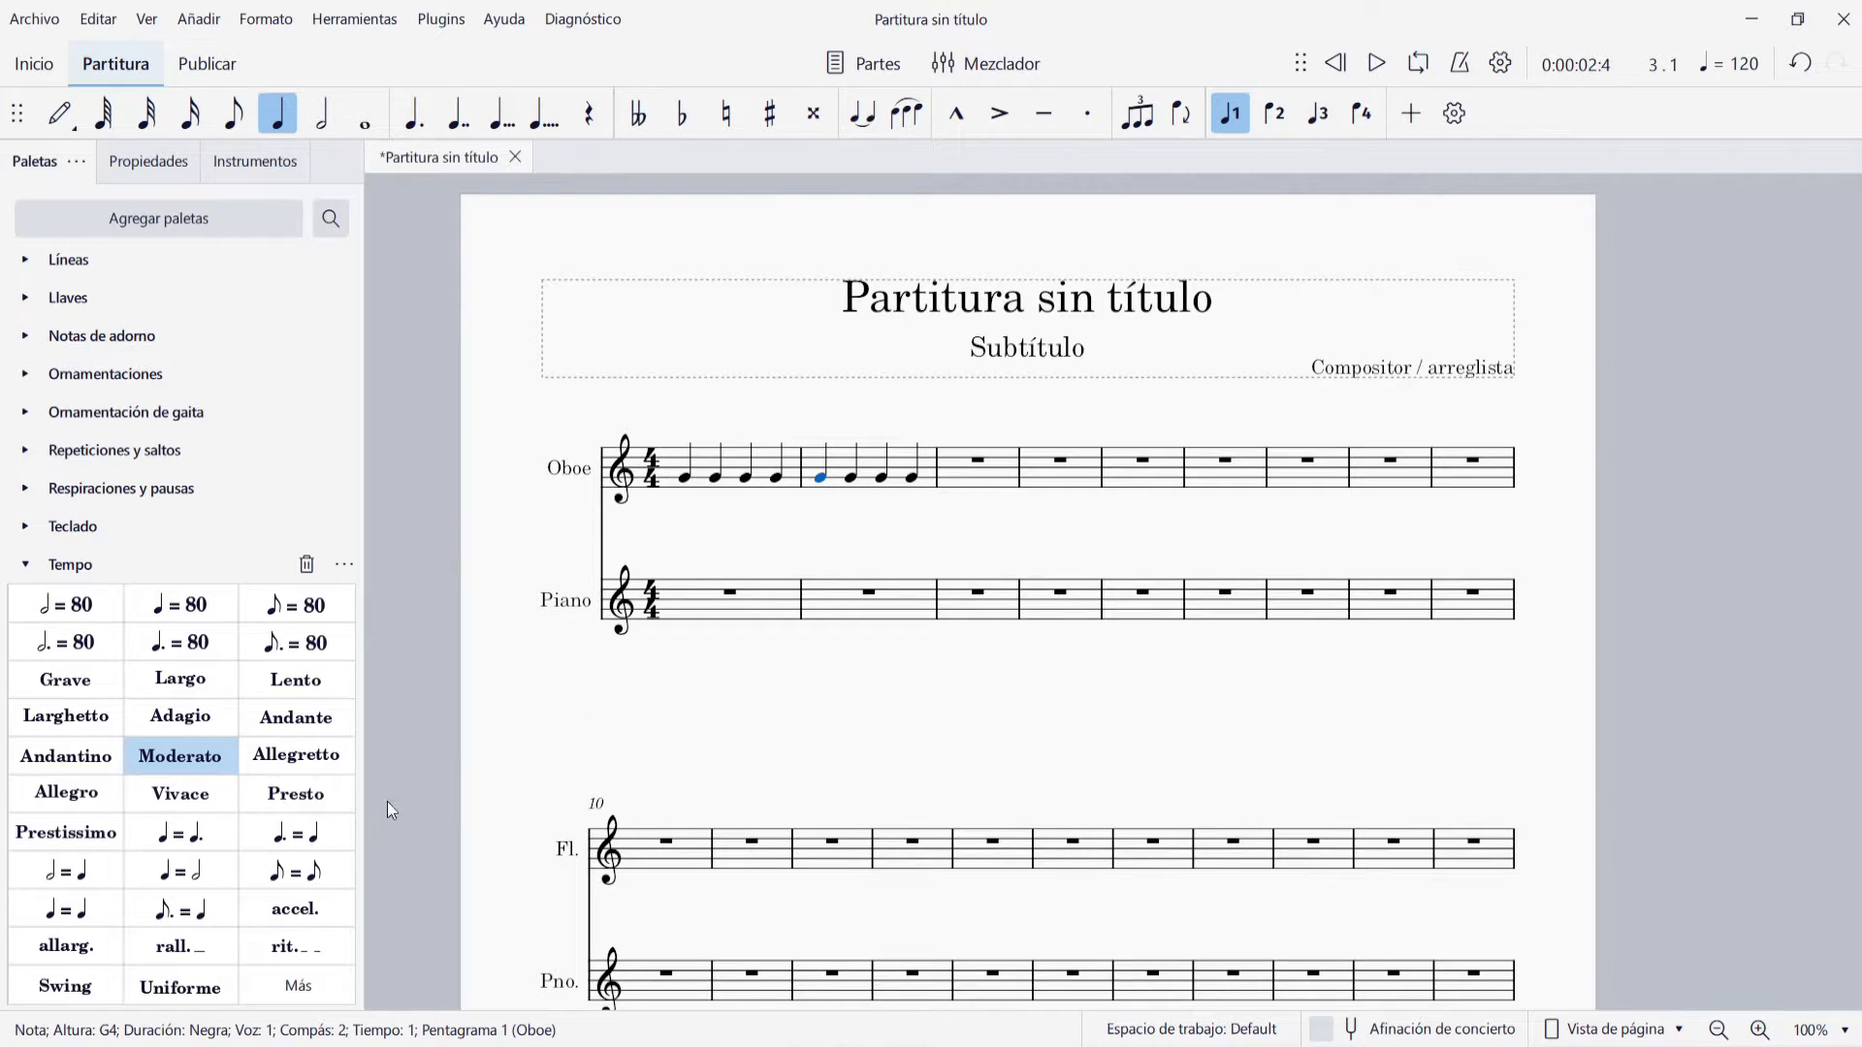
left_click(295, 908)
left_click(857, 433)
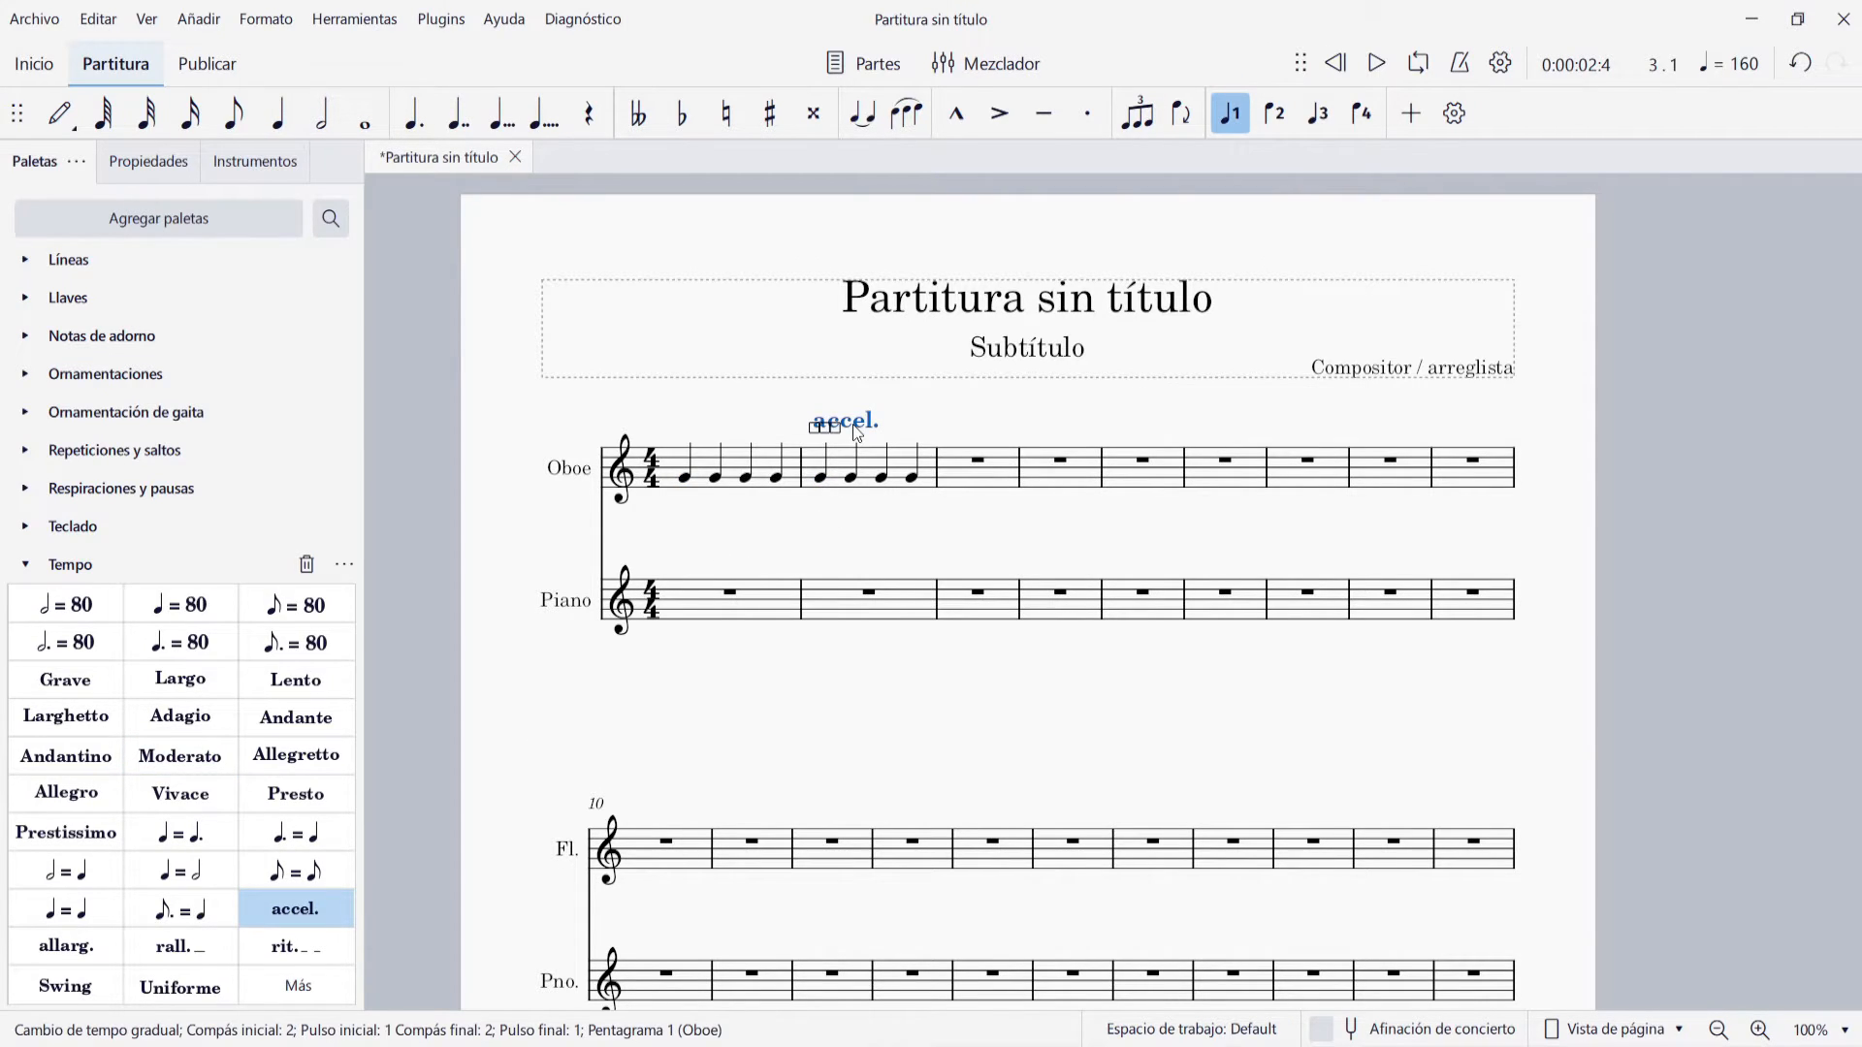
left_click(143, 166)
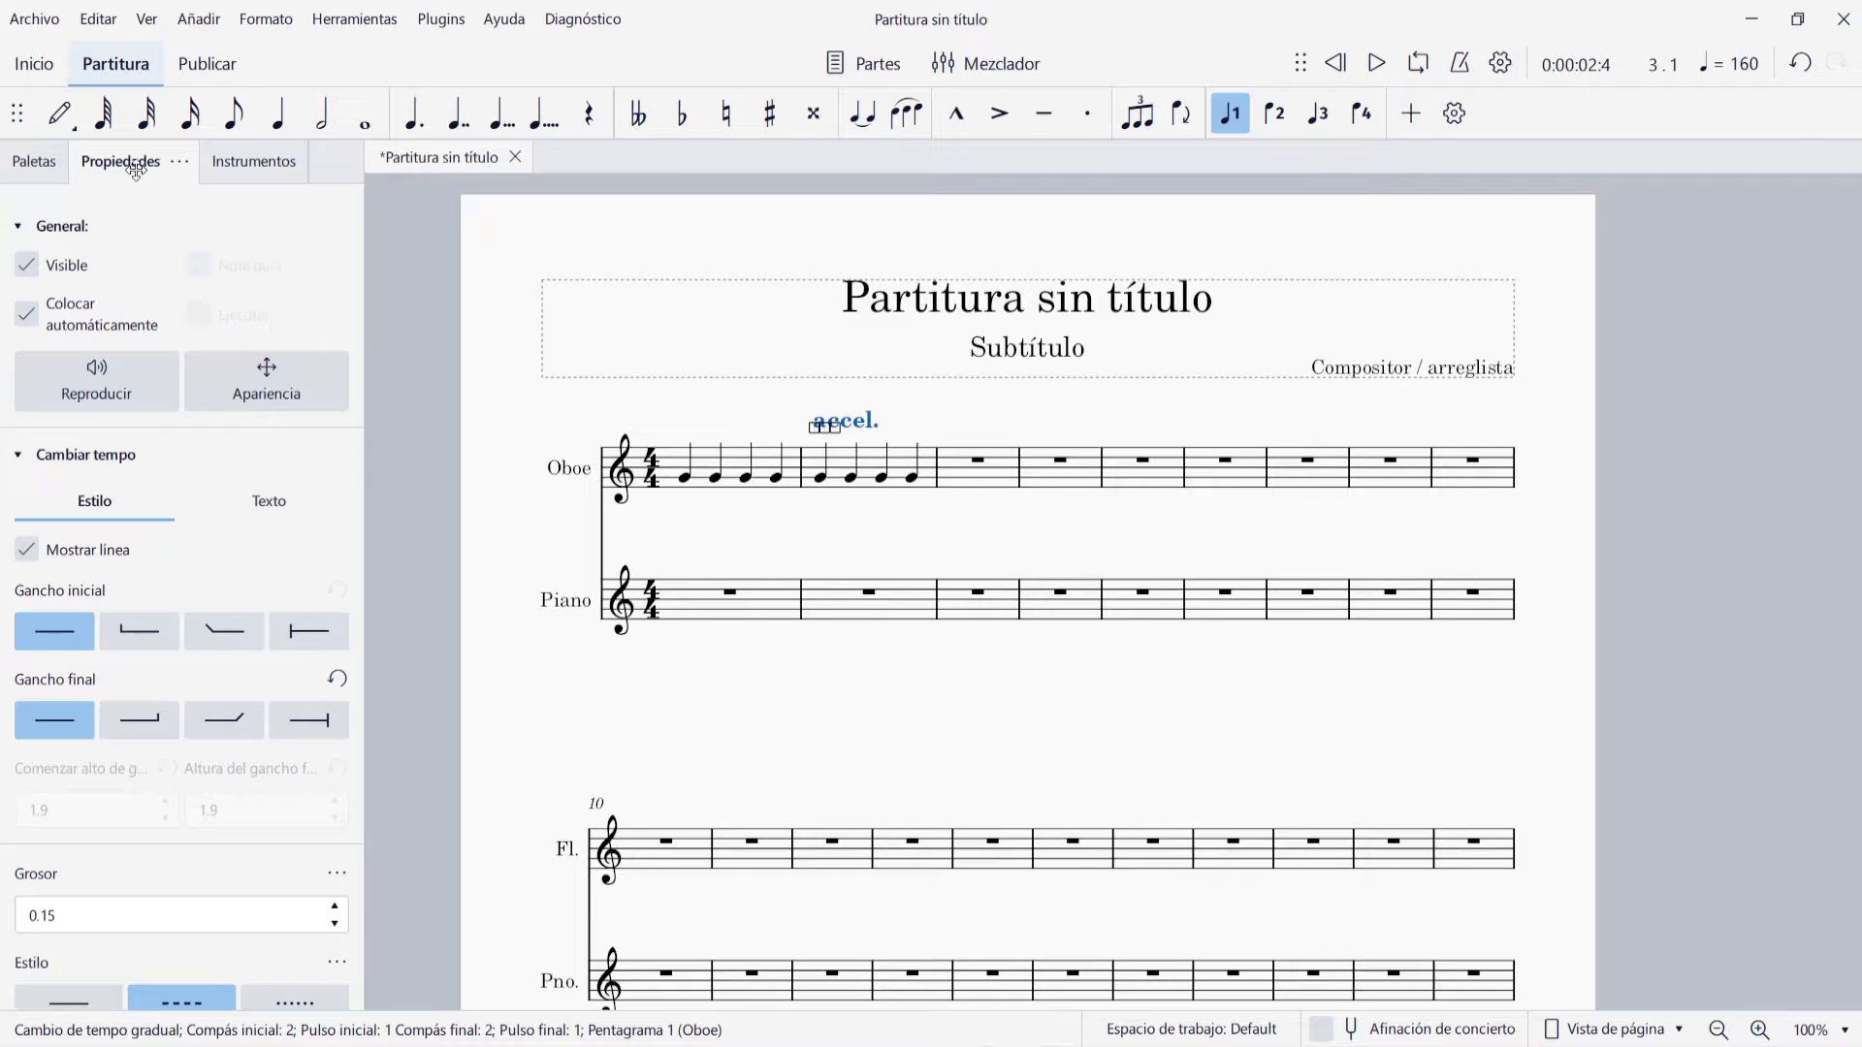
left_click(123, 394)
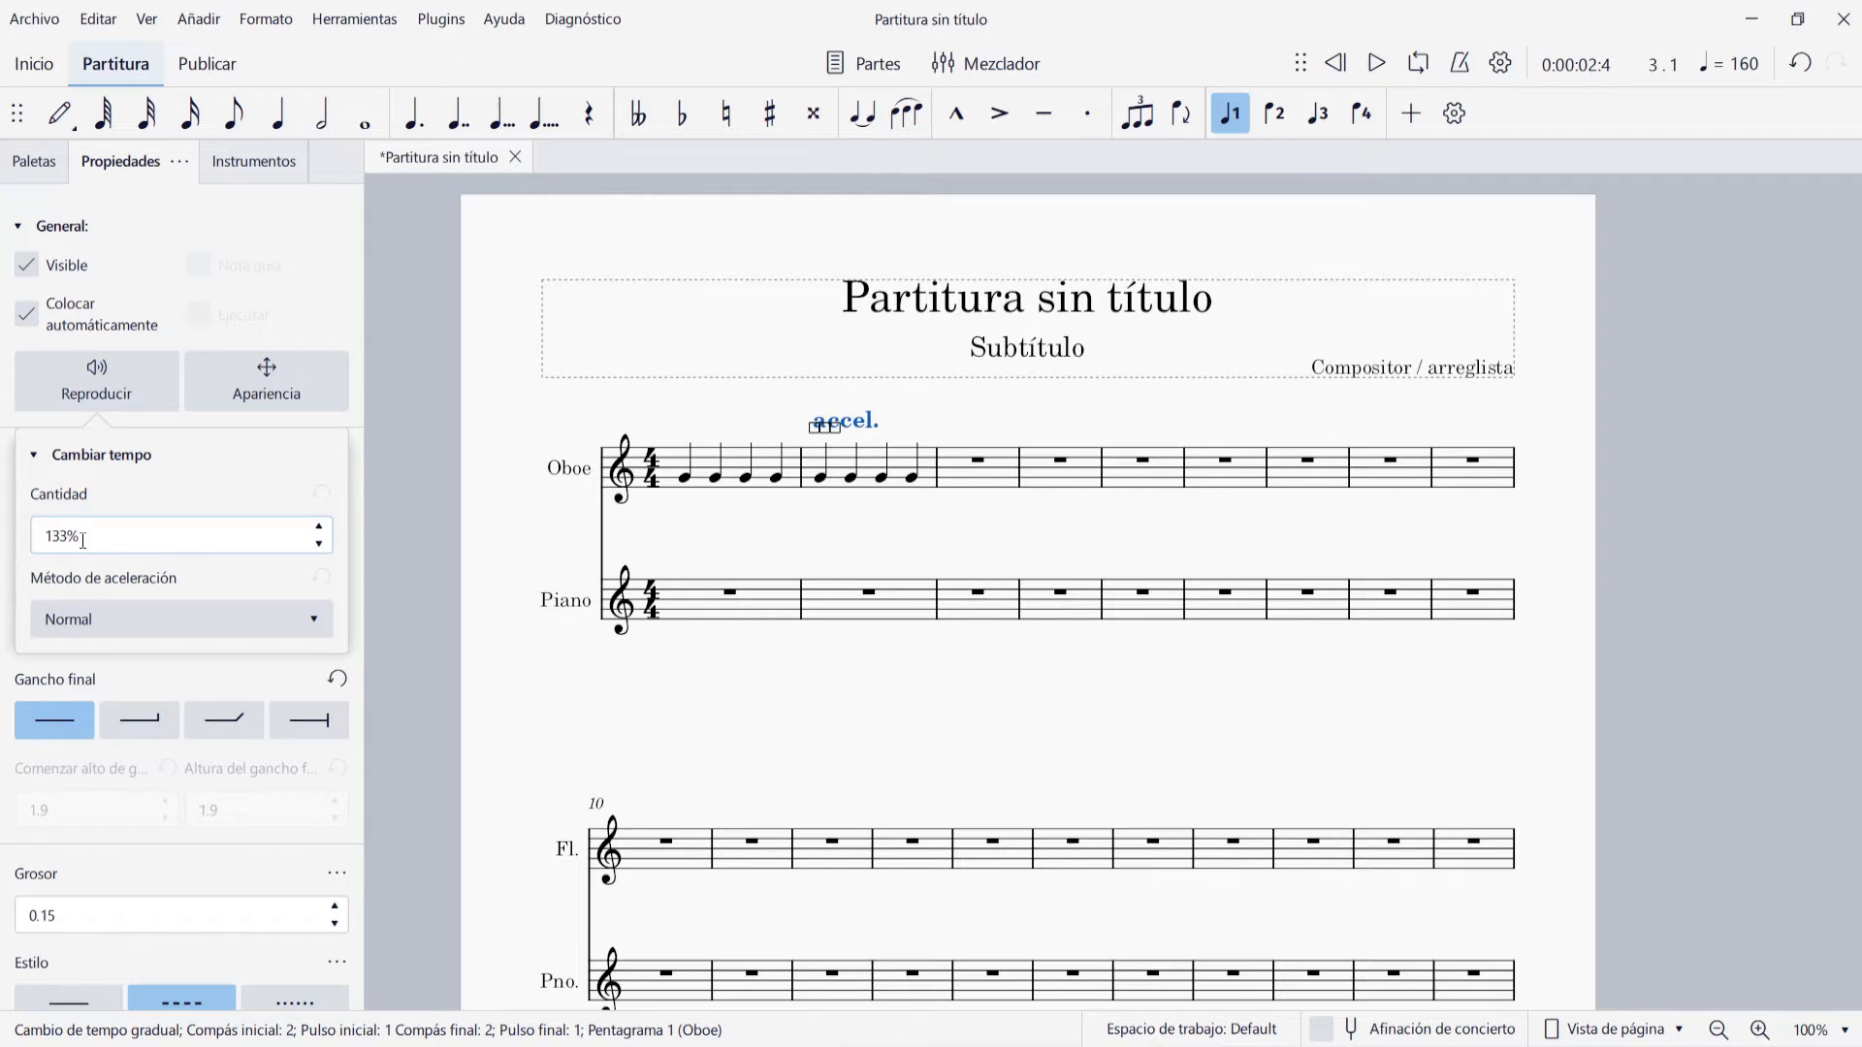
left_click_drag(68, 539, 40, 540)
type("200")
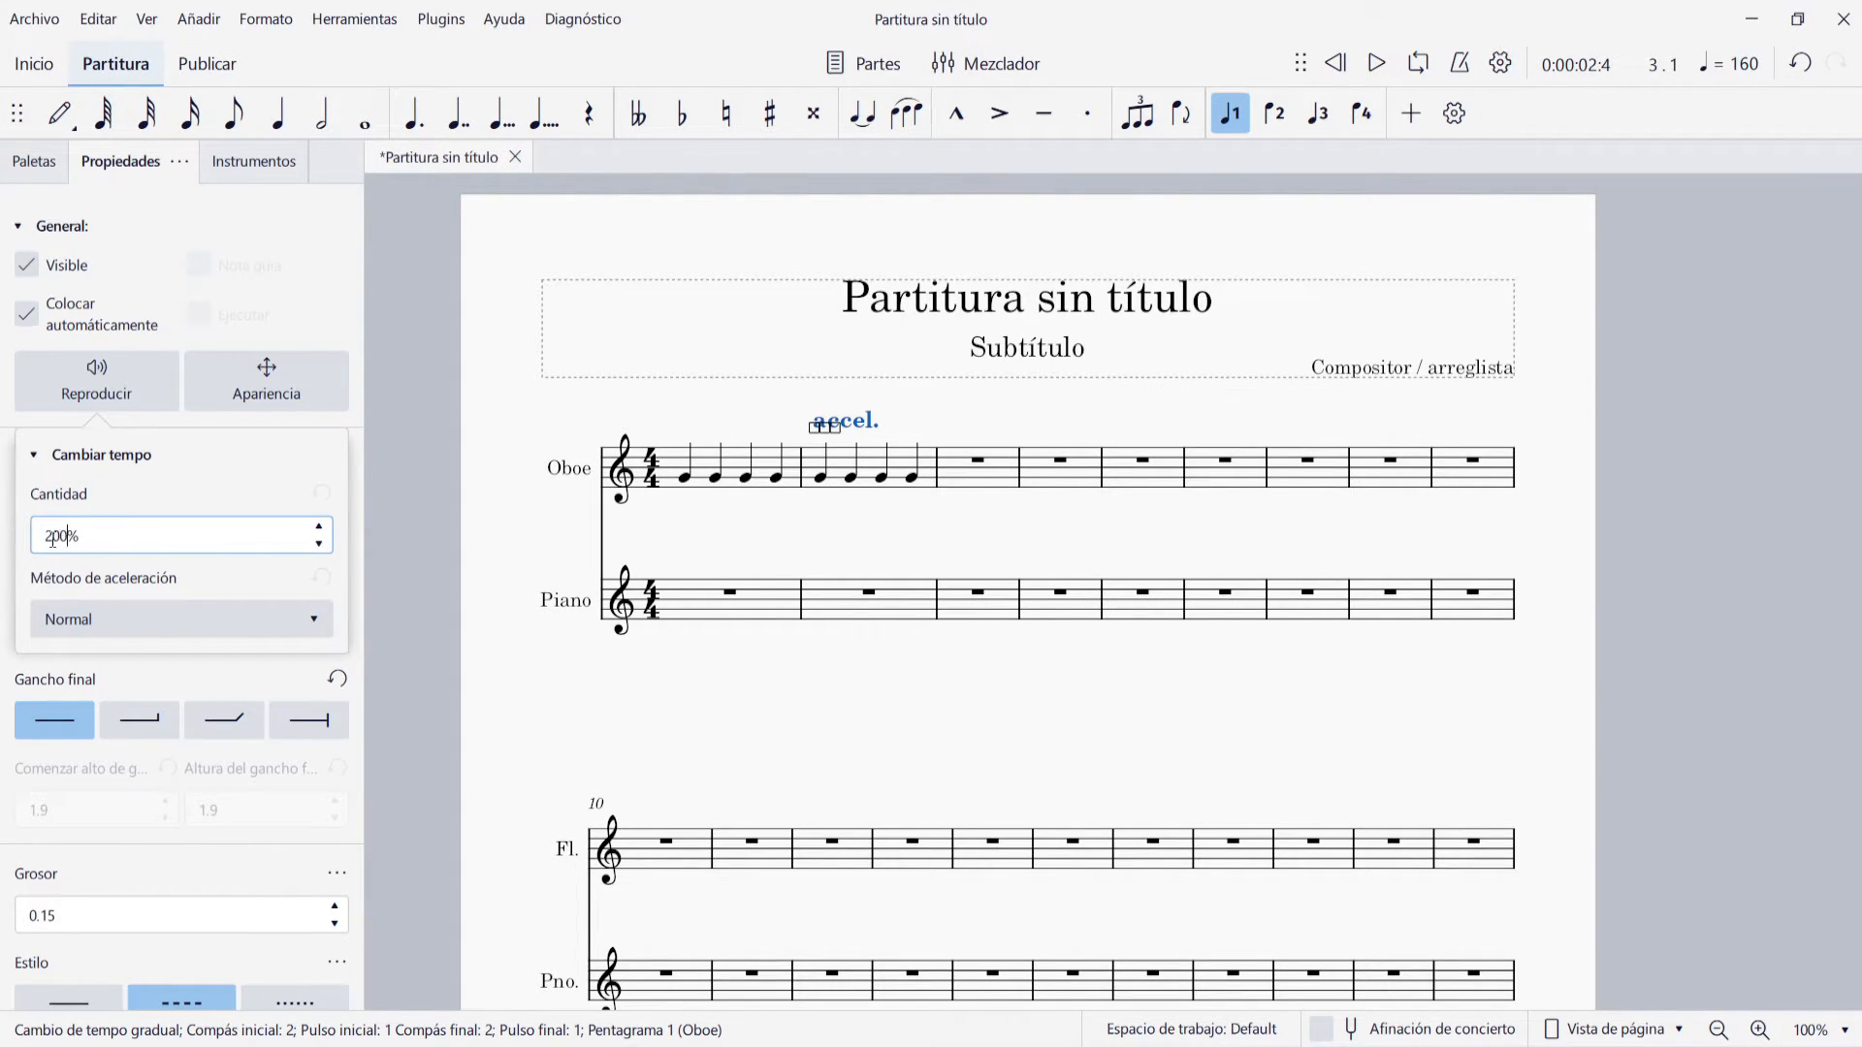
Play back the passage from the first Oboe note and delete the accel. mark above measure 2
left_click(684, 474)
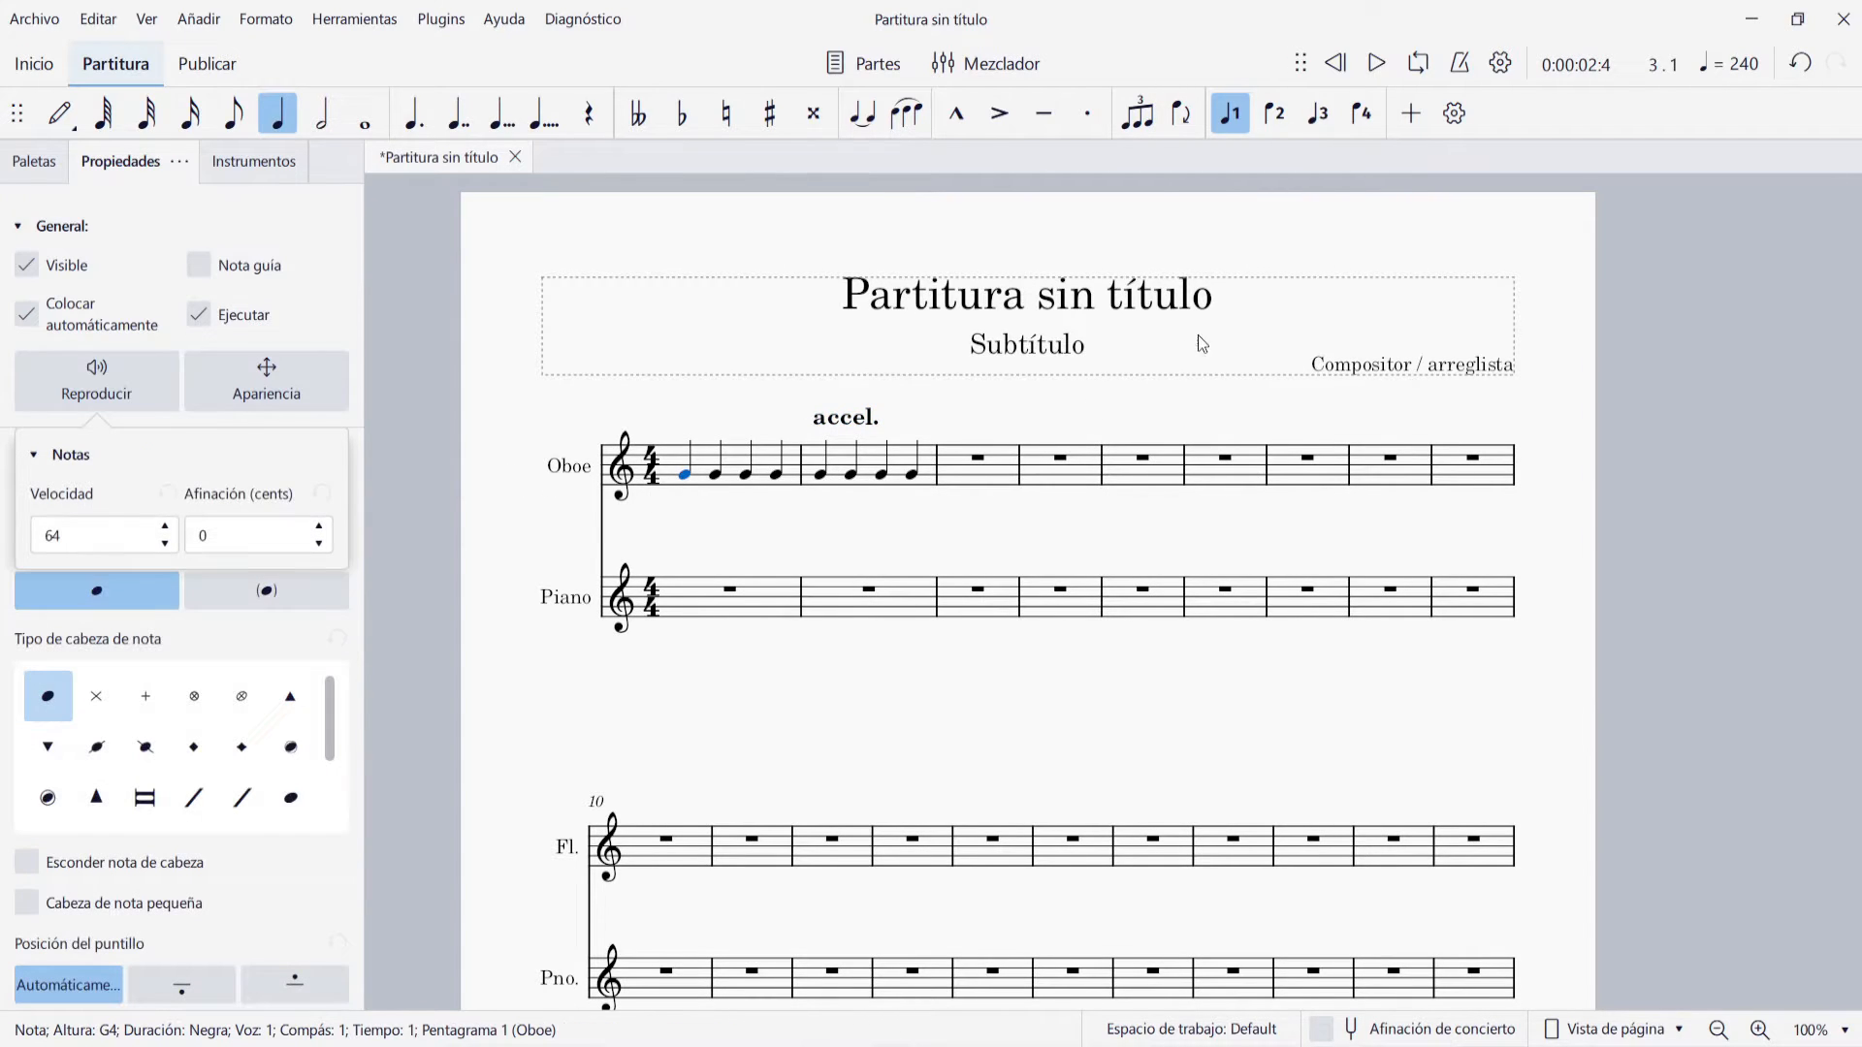
left_click(1378, 66)
left_click(1378, 66)
left_click(845, 417)
key("Delete")
Fill Oboe measures 3 and 4 with eighth-note G4s
left_click(970, 472)
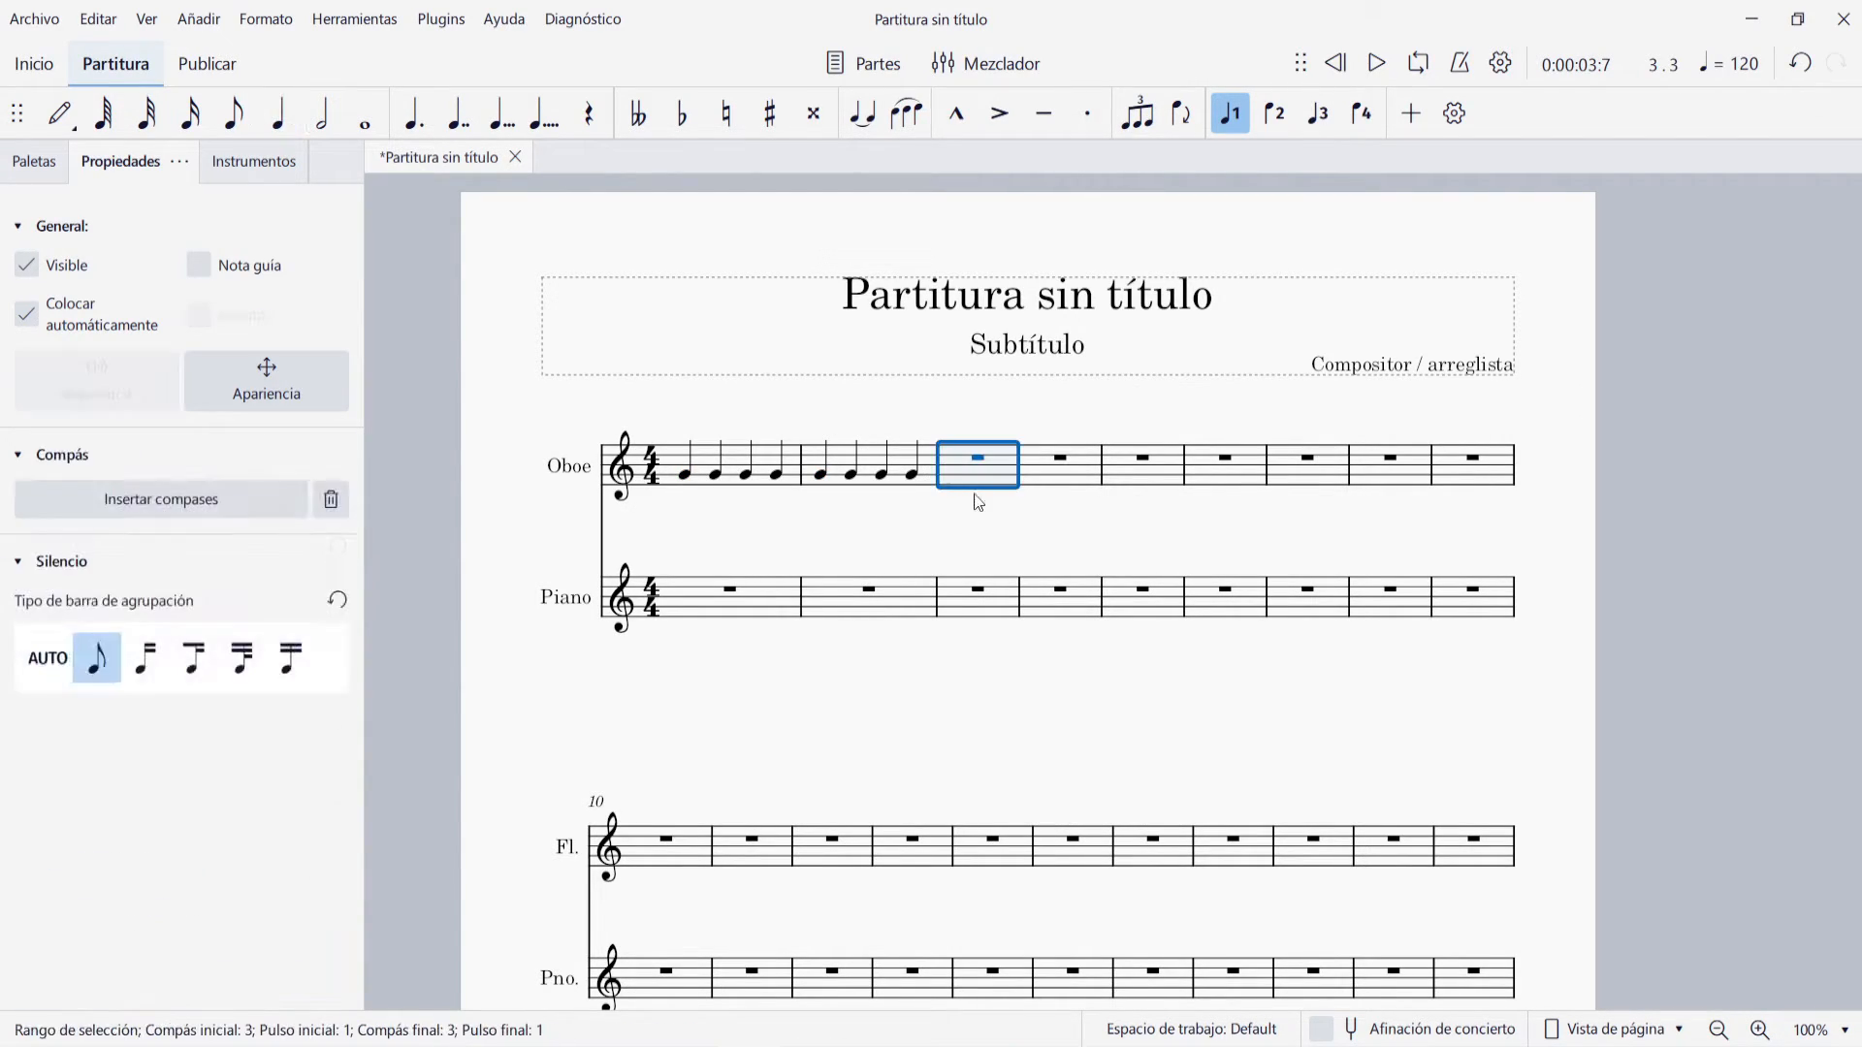
key("n")
key("4")
key("g")
key("g")
key("g")
key("g")
key("g")
key("g")
key("g")
key("g")
key("g")
key("g")
key("g")
key("g")
key("g")
key("g")
key("g")
key("g")
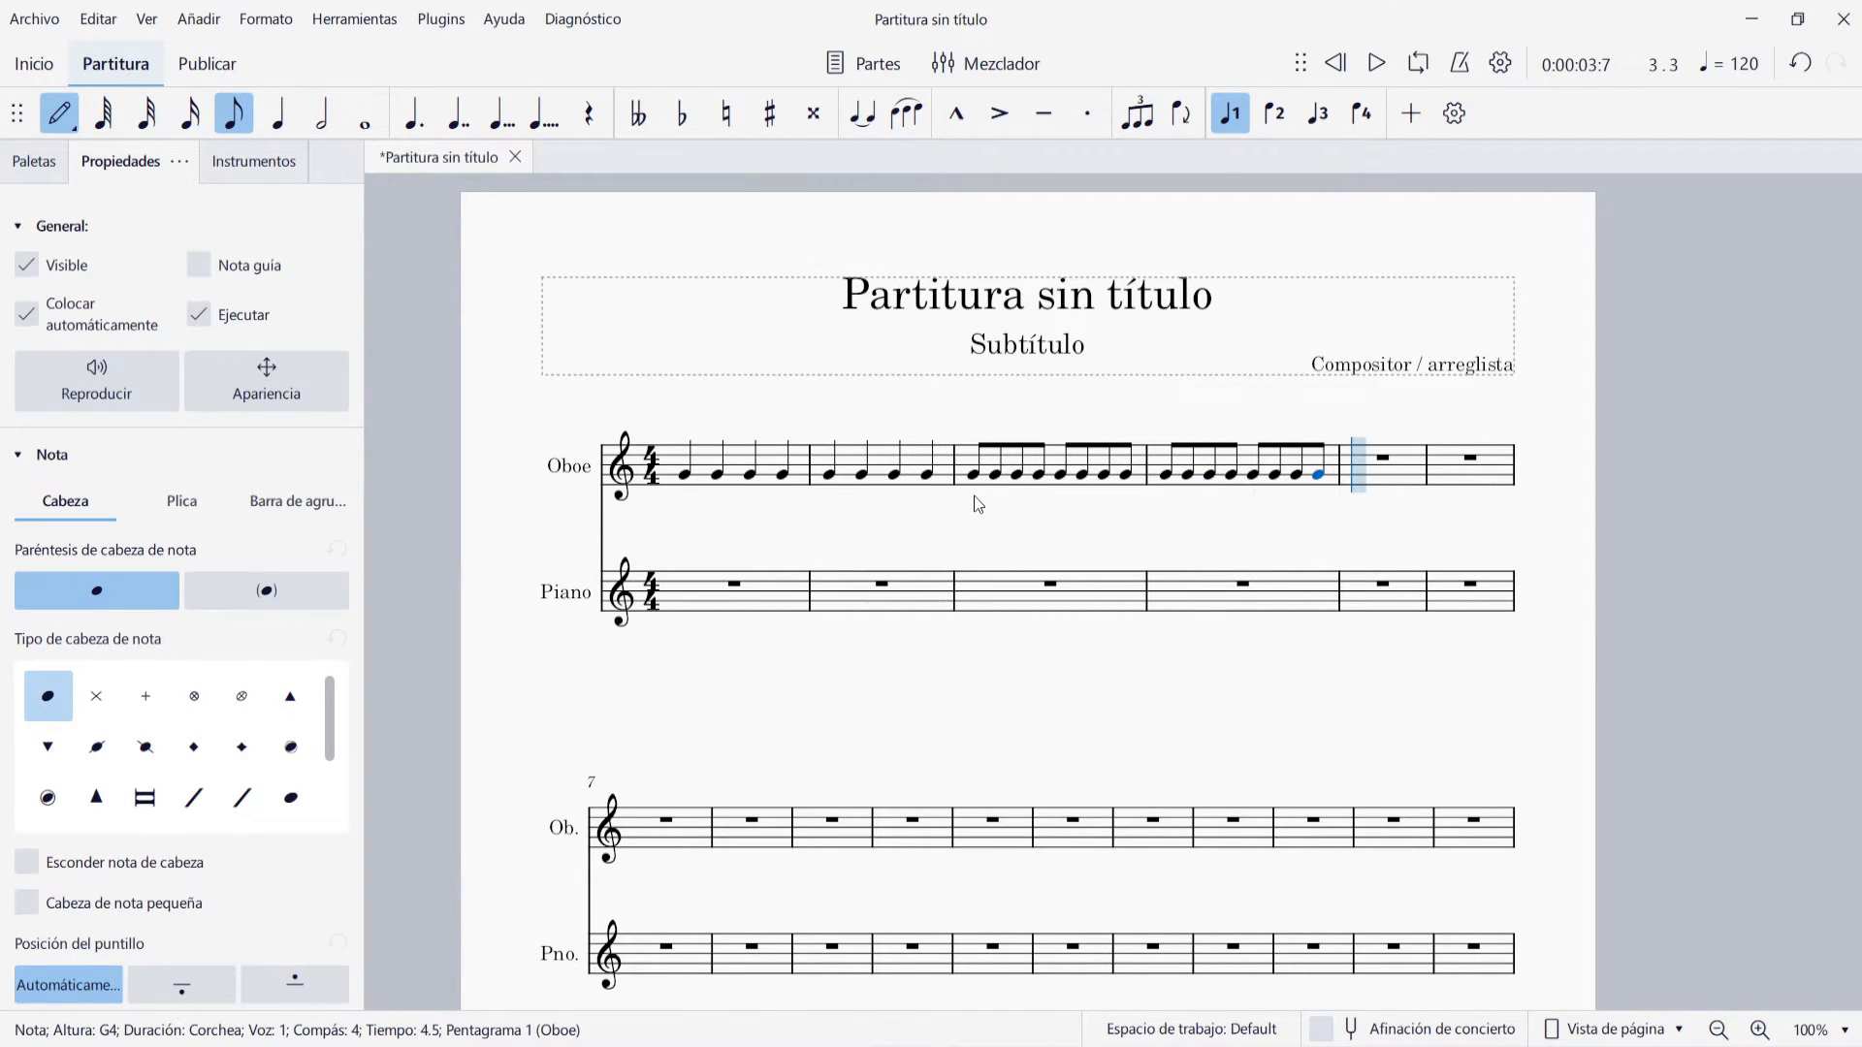
key("Escape")
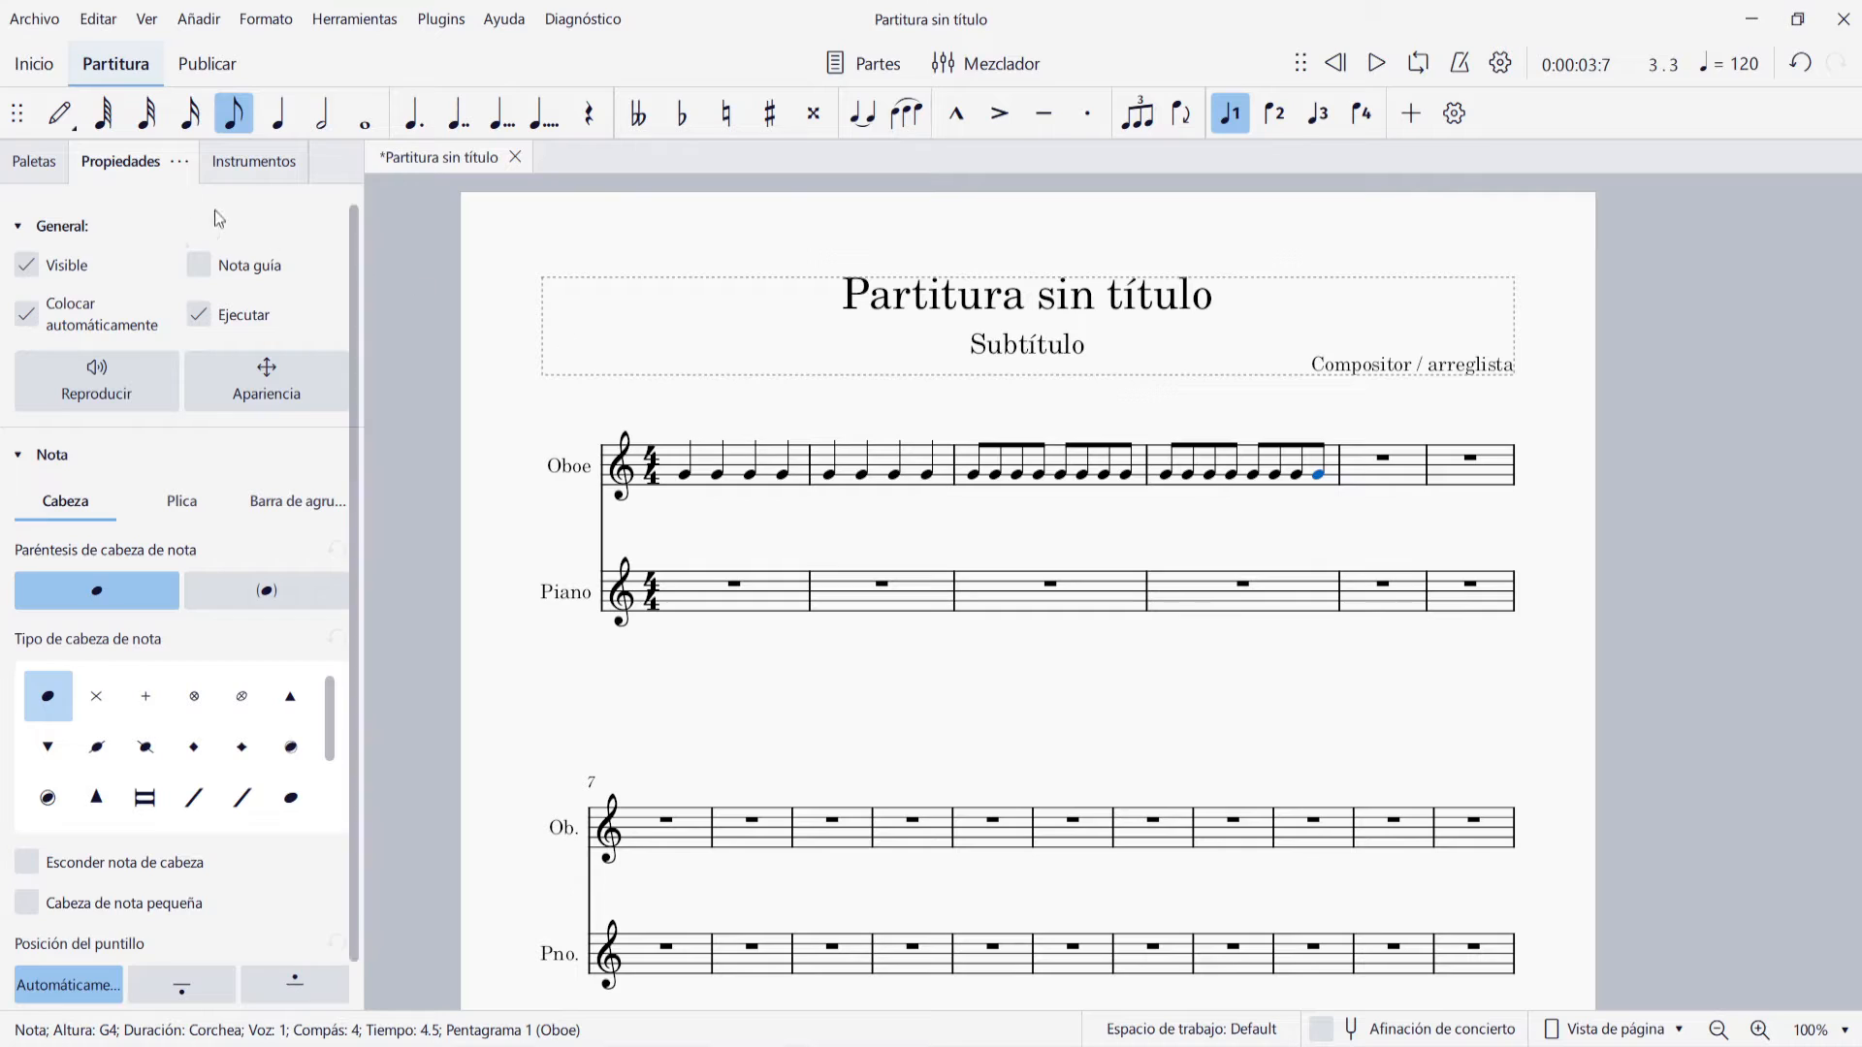
Add a Swing mark at the start of Oboe measure 4 and play back the passage from measure 3
left_click(34, 161)
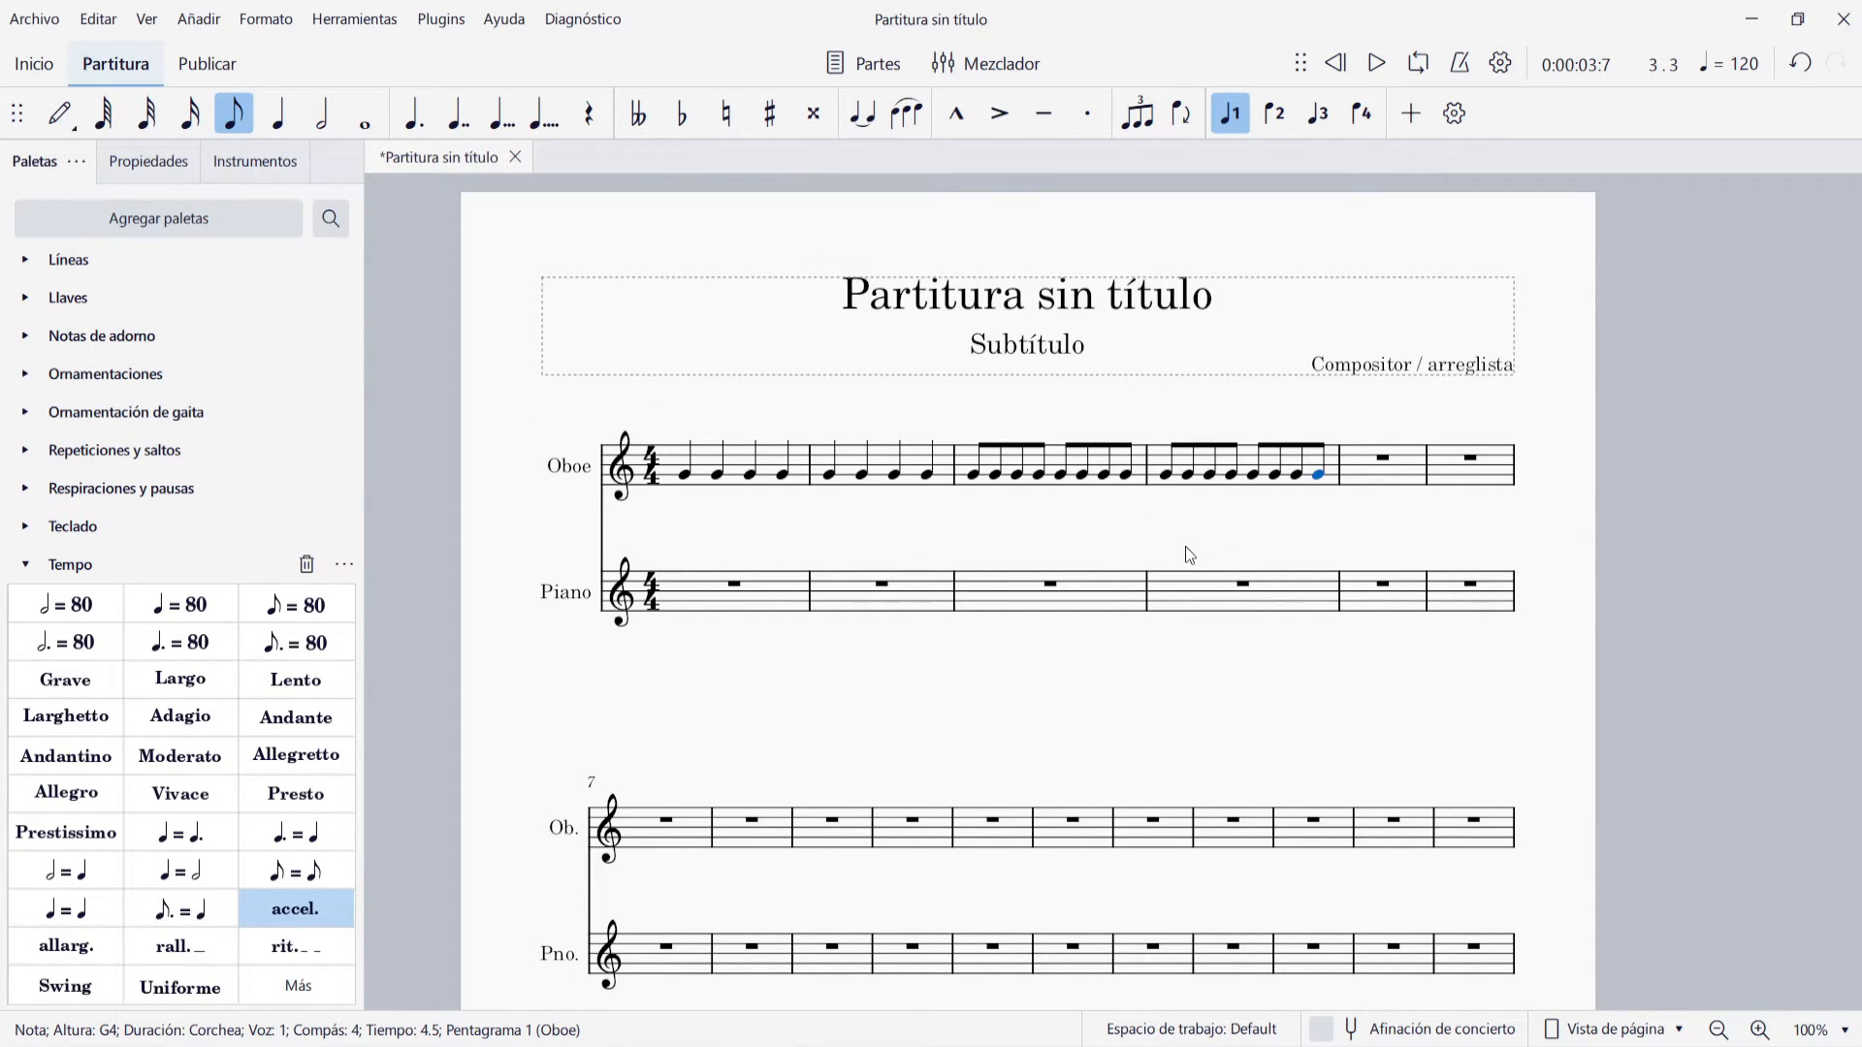
left_click(1165, 479)
left_click(74, 989)
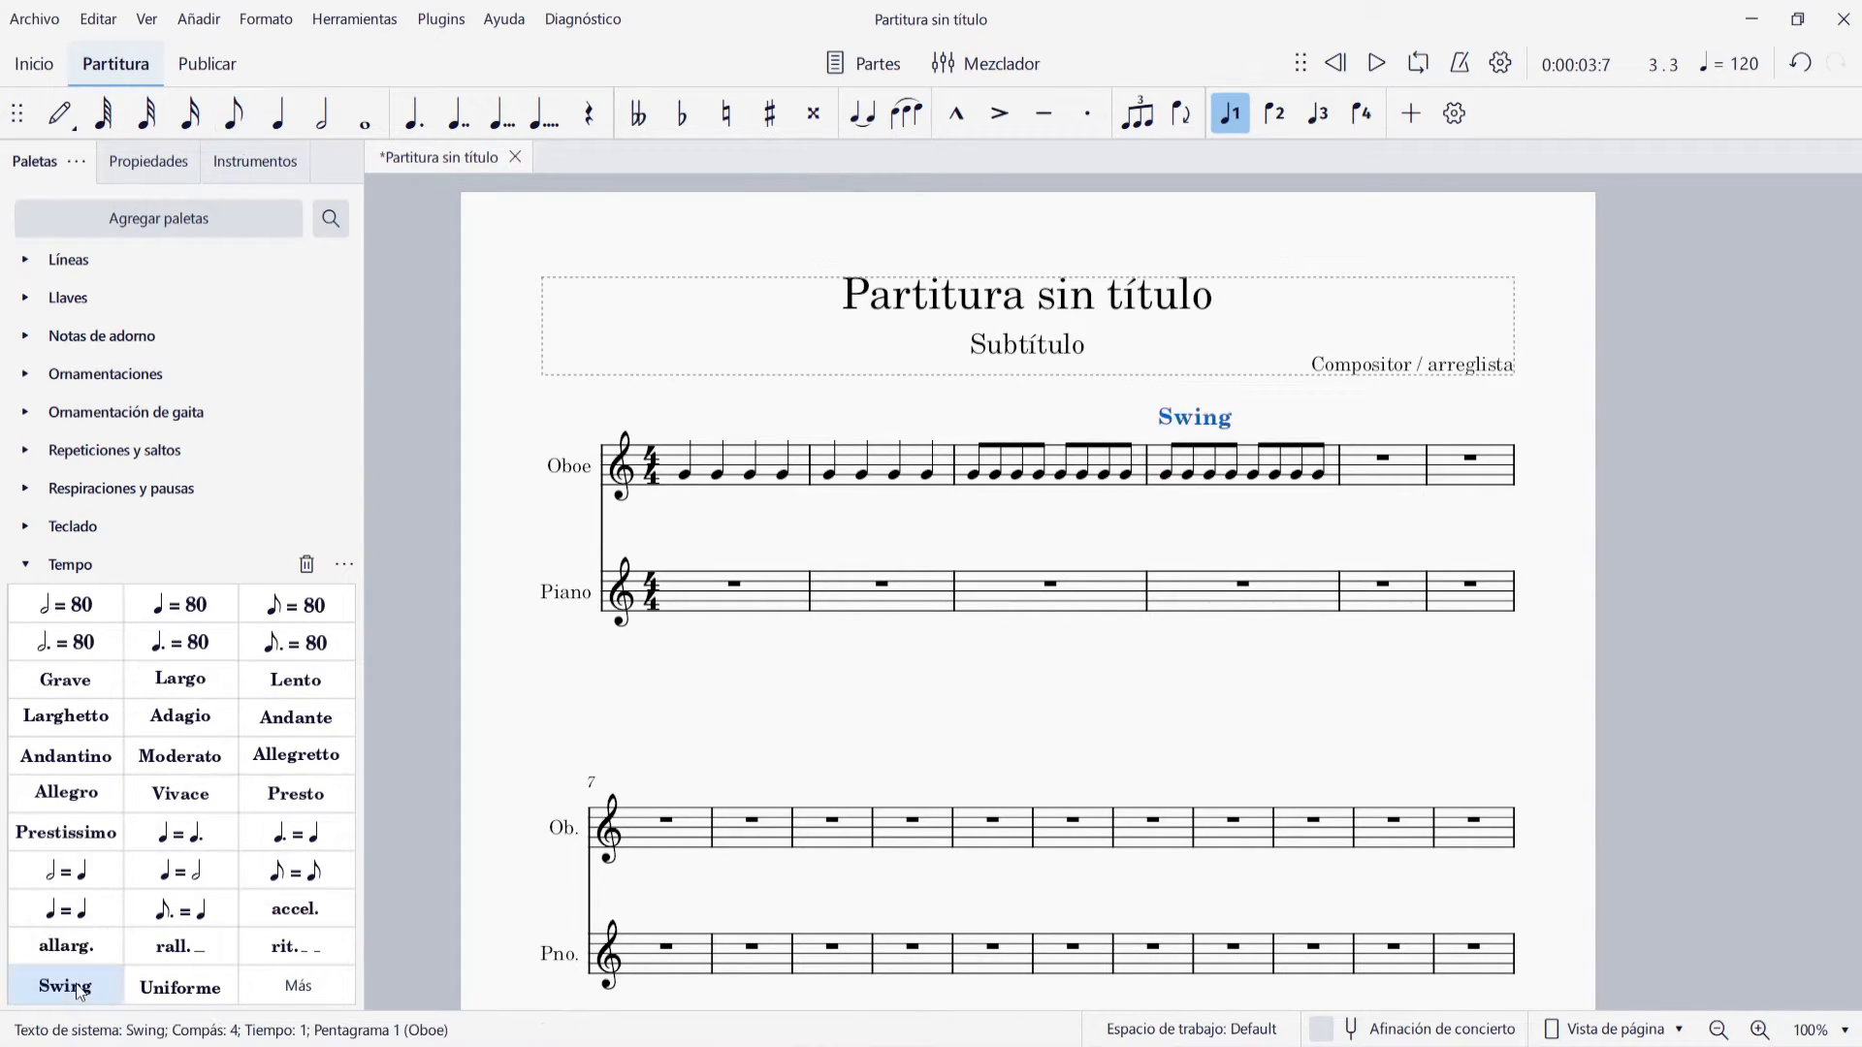
left_click(1007, 541)
left_click(972, 475)
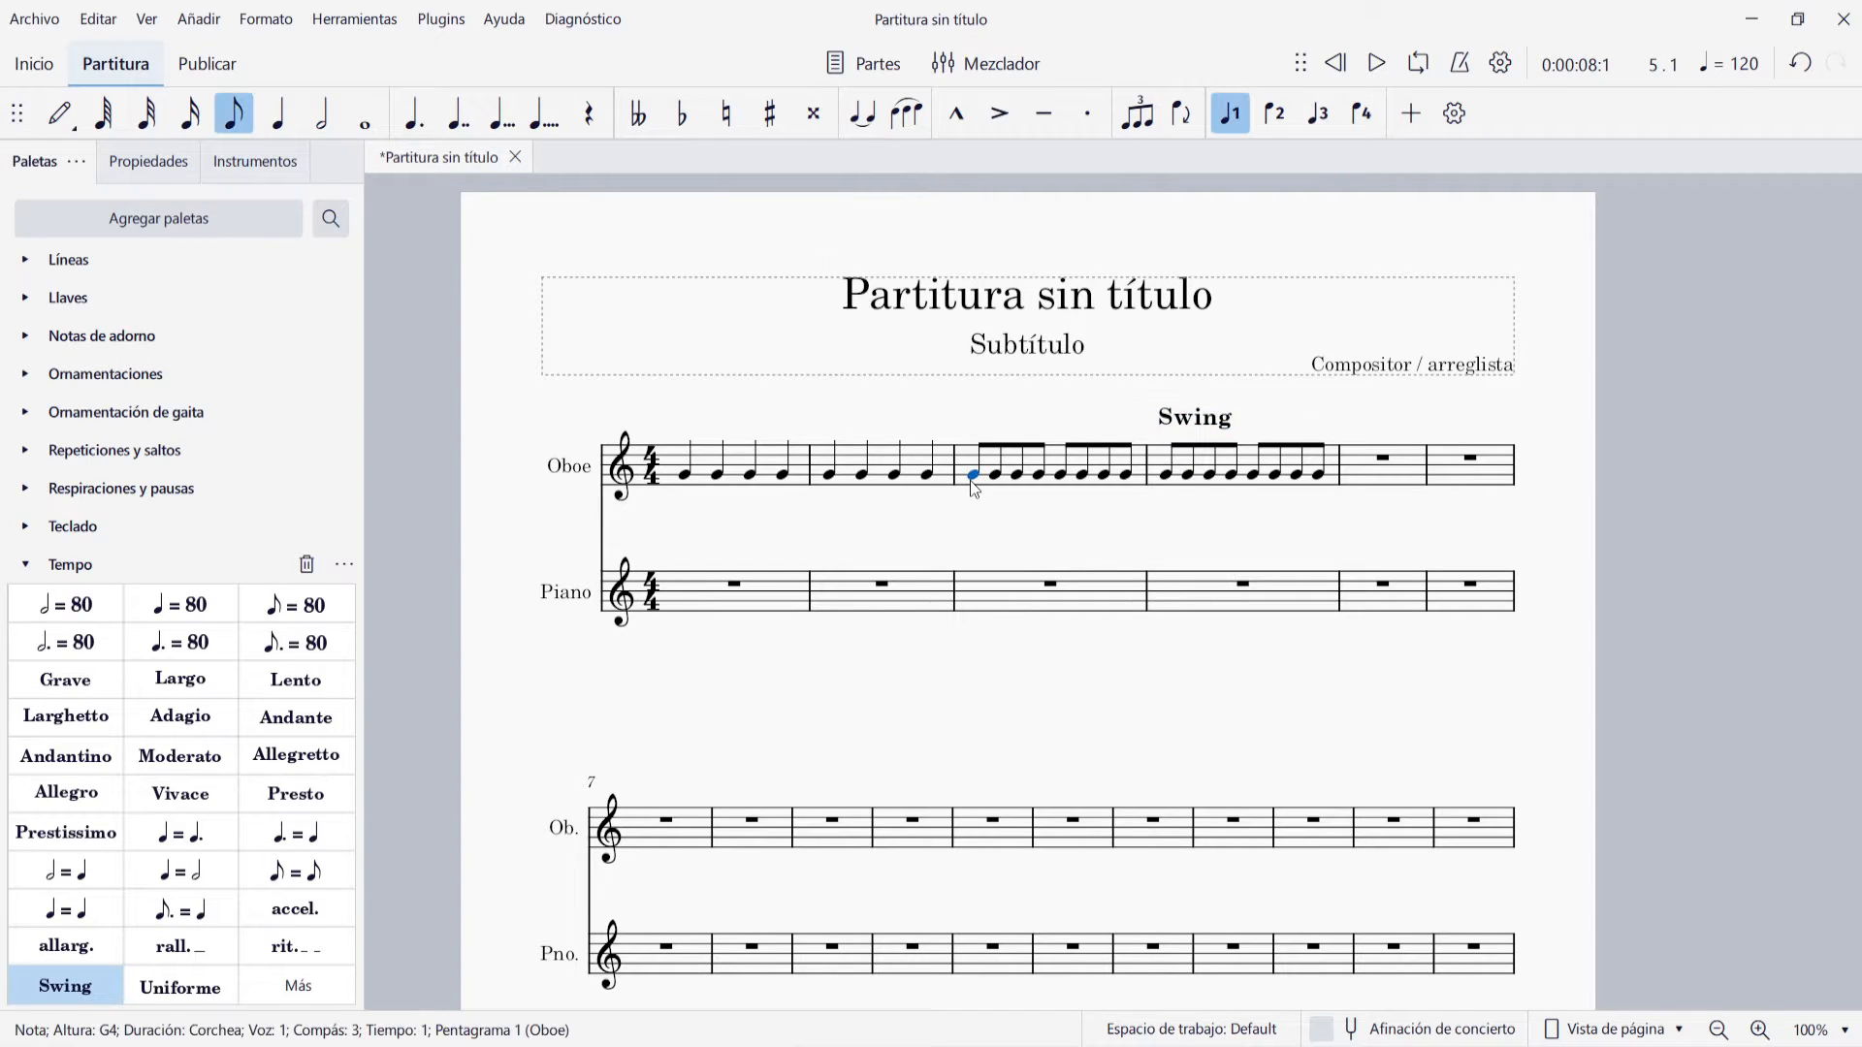
left_click(1376, 63)
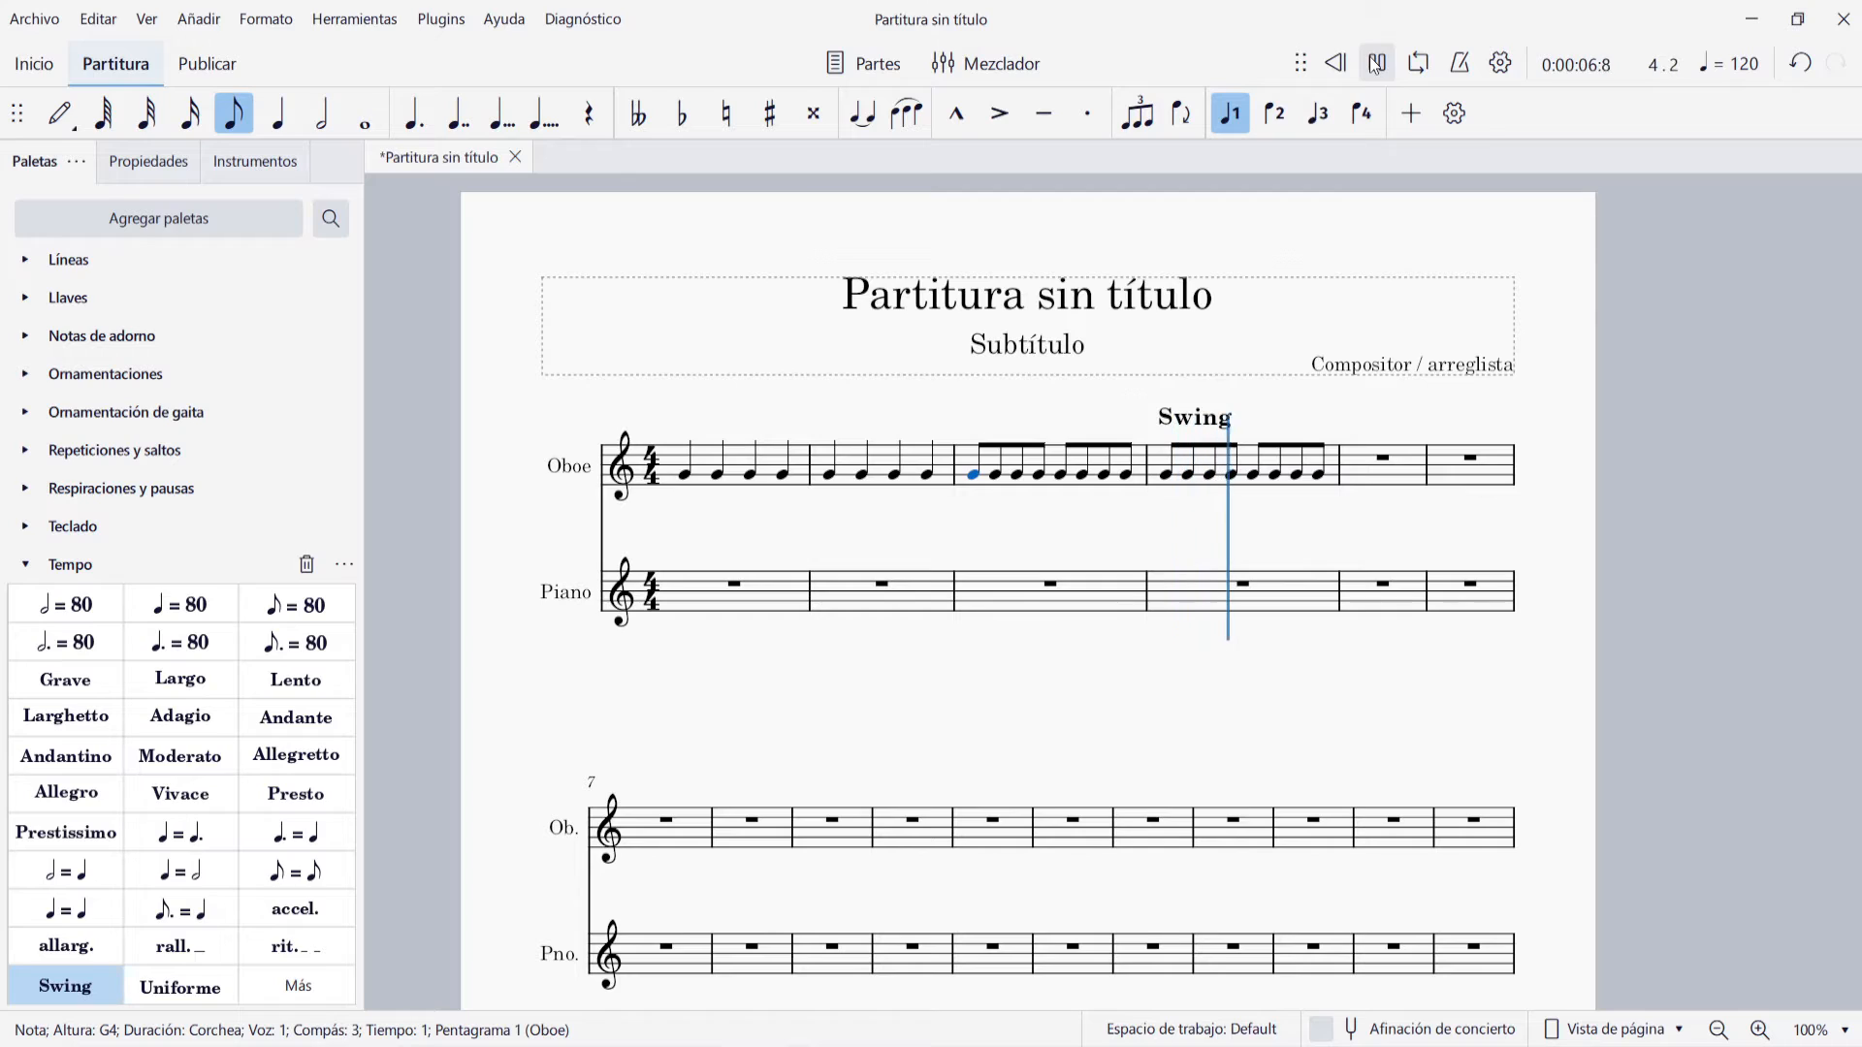
left_click(1376, 63)
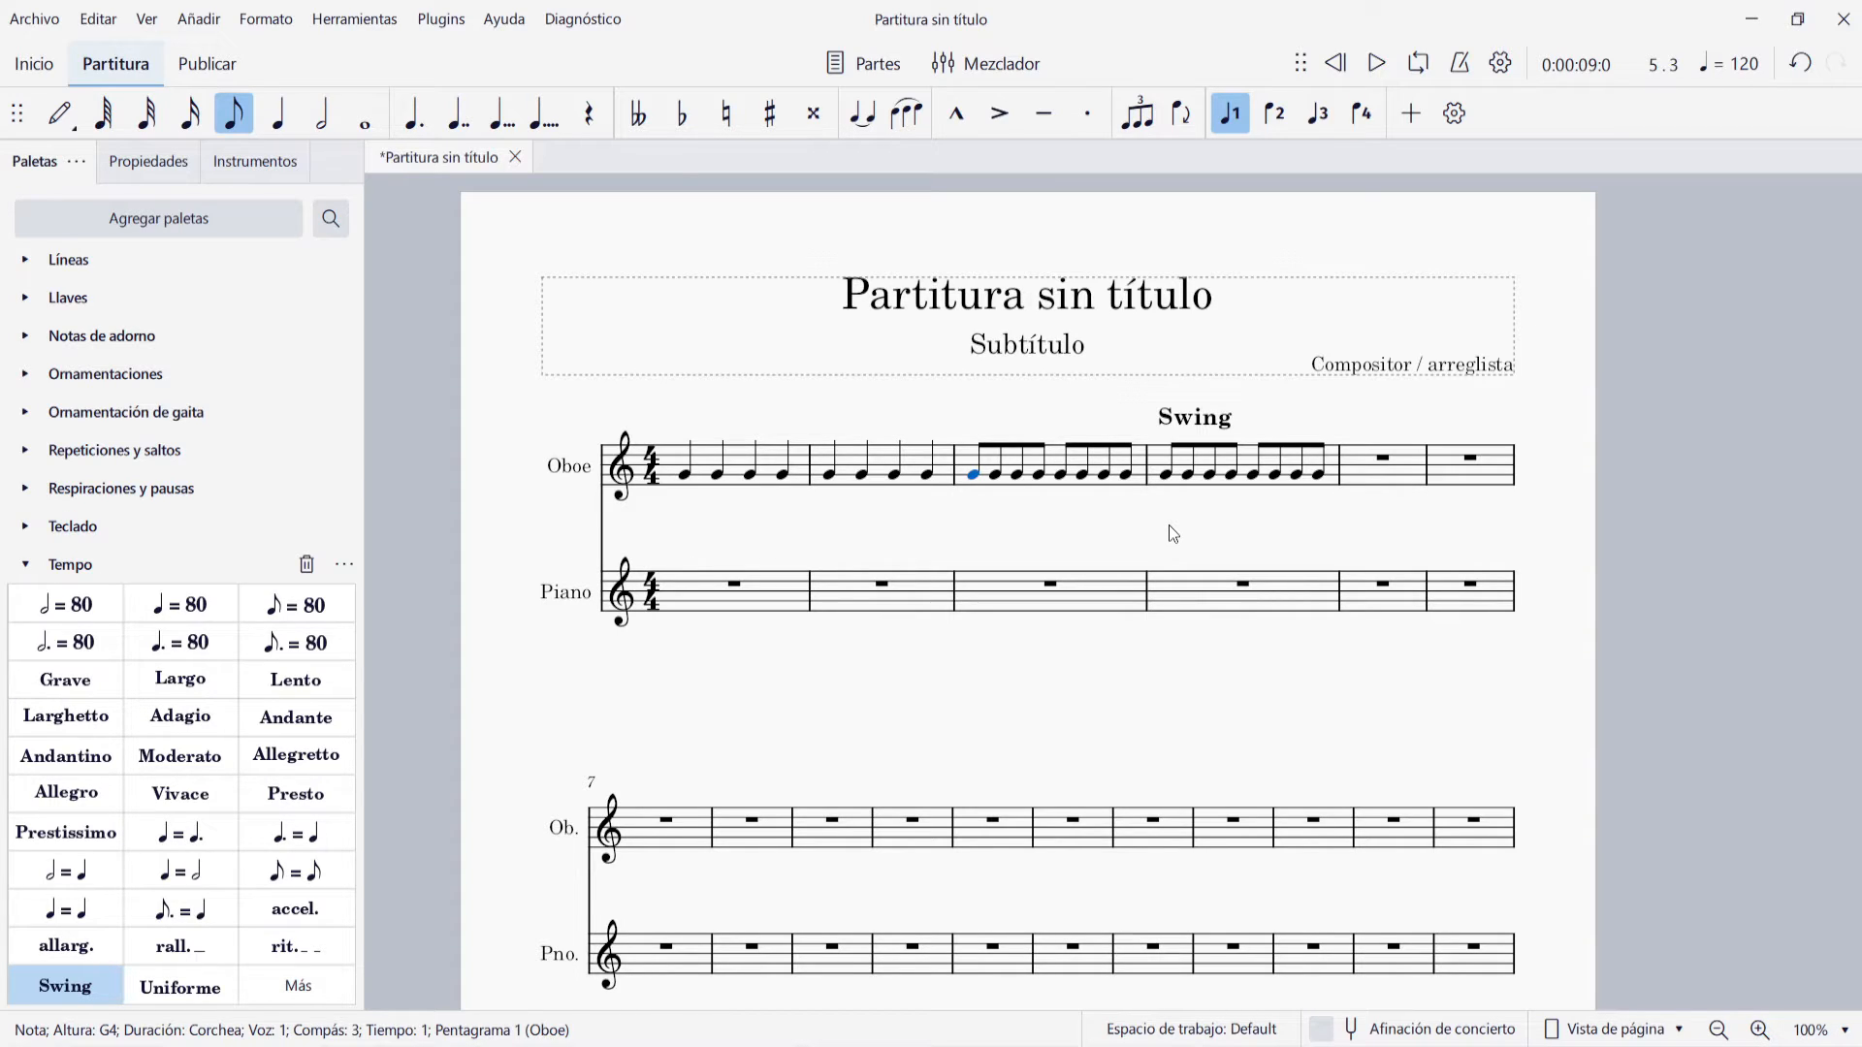
Delete the Swing mark above Oboe measure 4 and clear the selection
left_click(1191, 419)
left_click(1164, 475)
key("Escape")
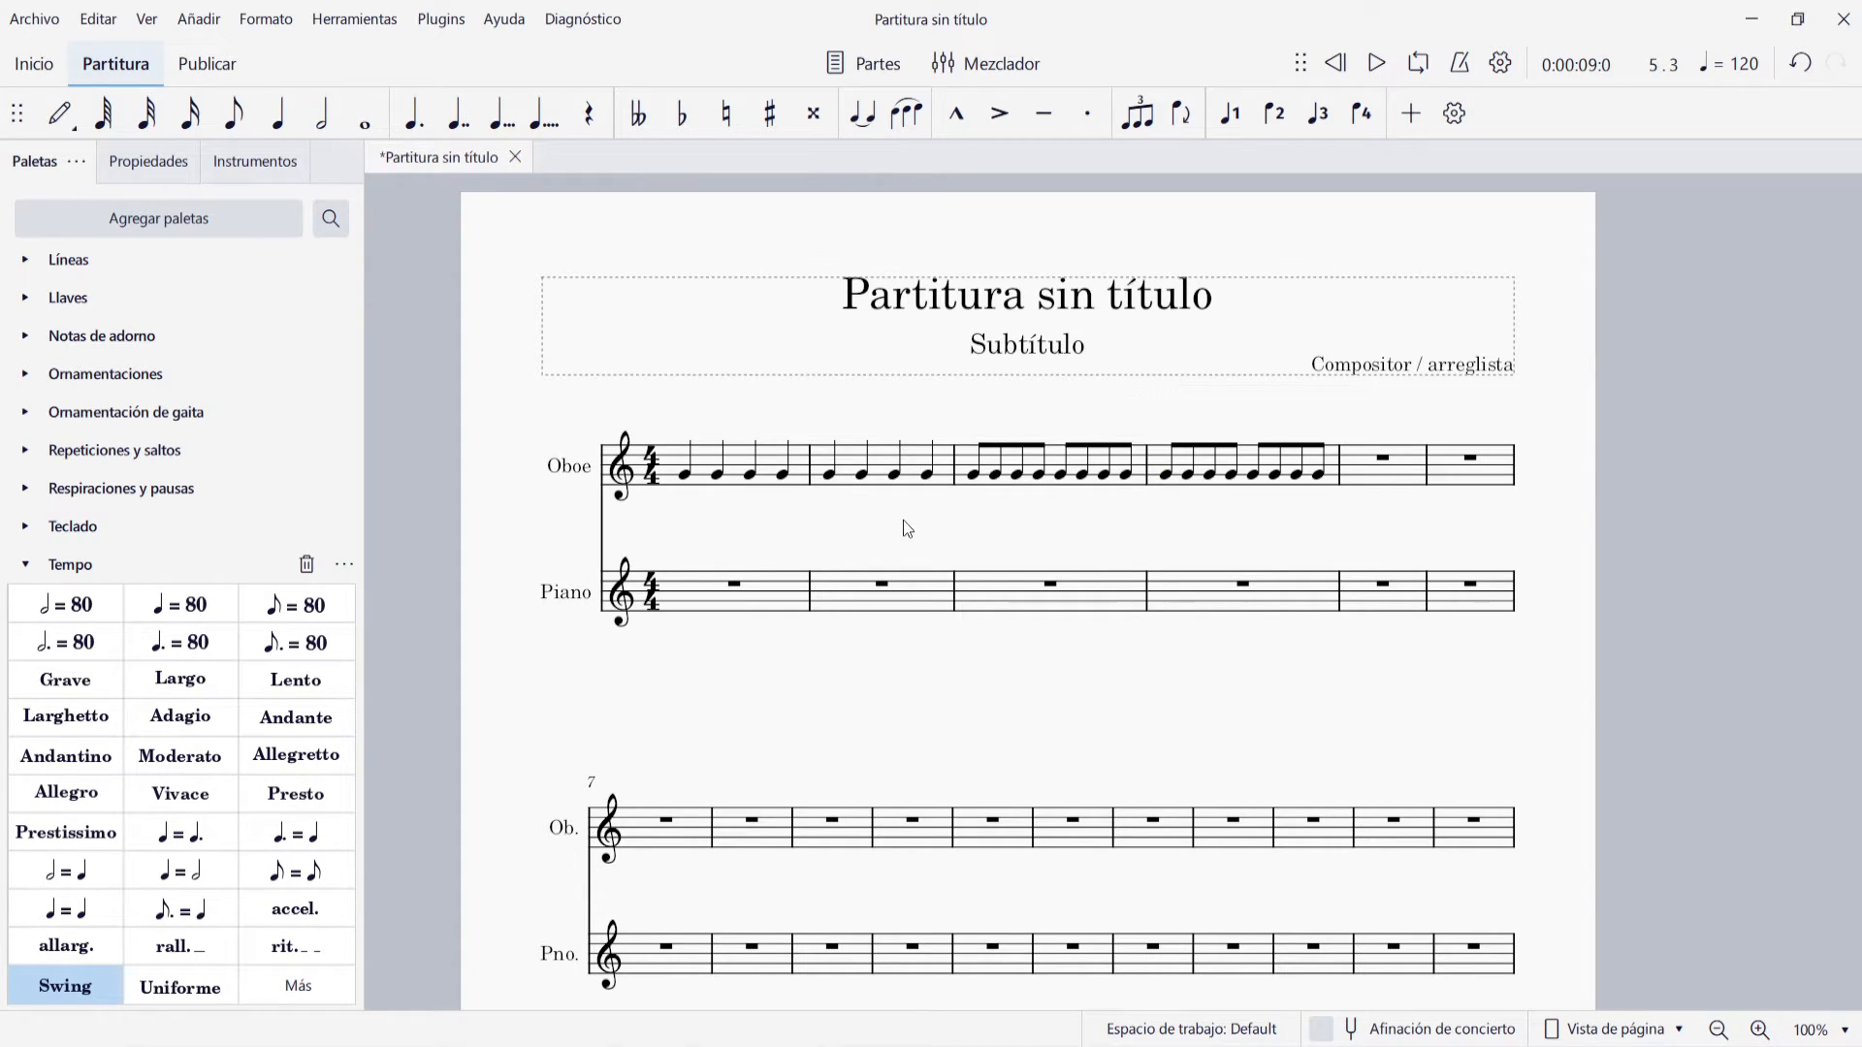
Select the first Oboe note and view the text types that can be added to it
left_click(686, 477)
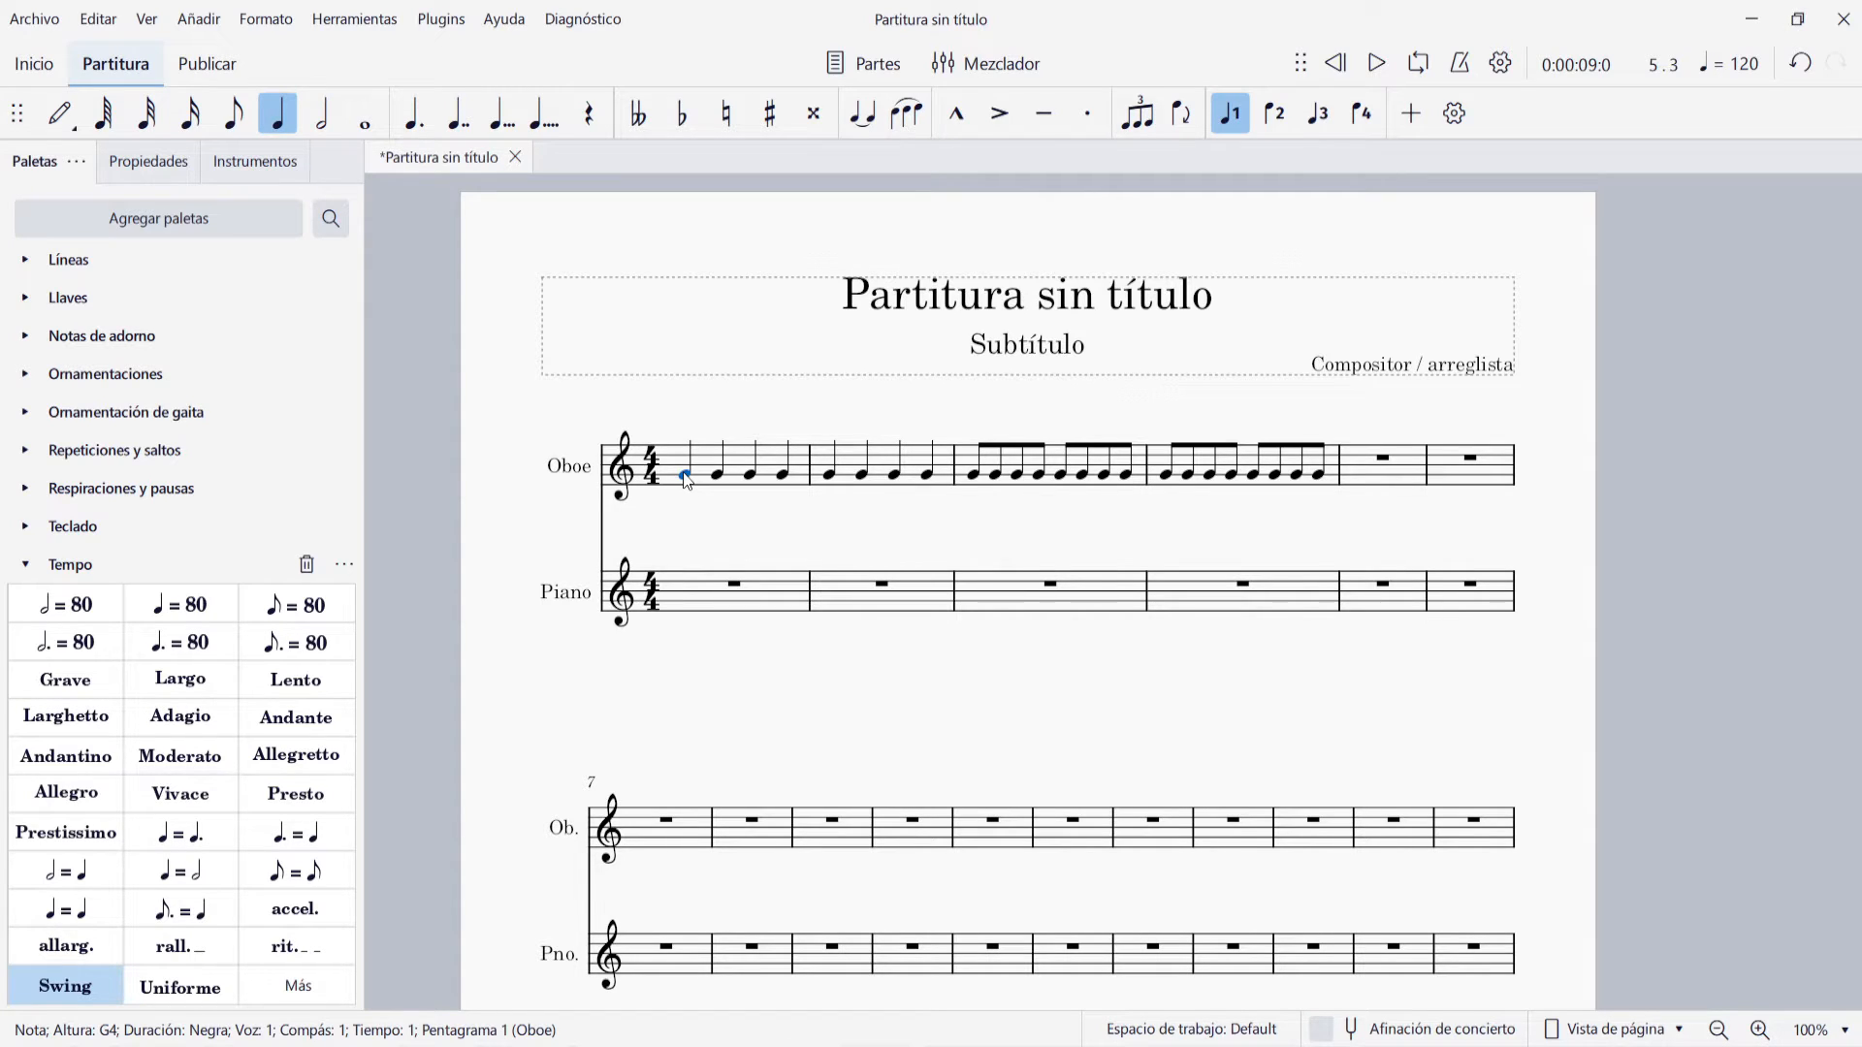
left_click(199, 19)
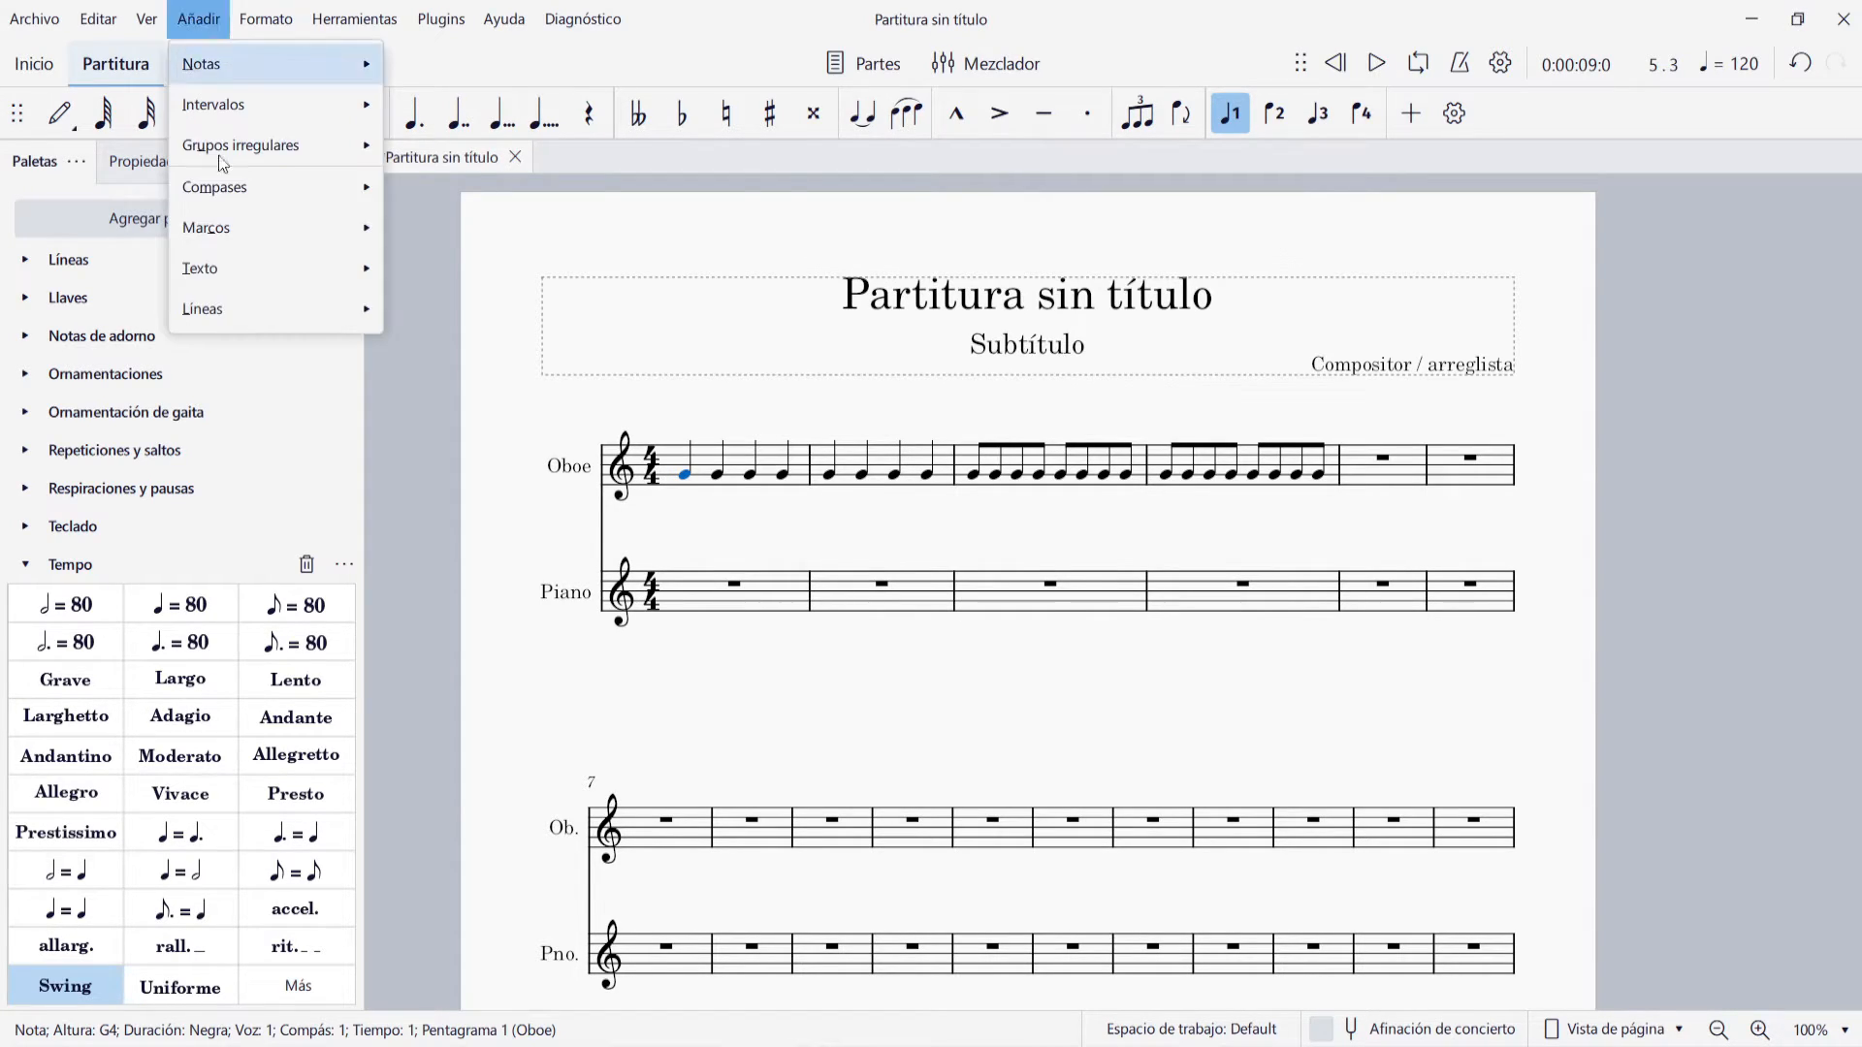
mouse_move(254, 272)
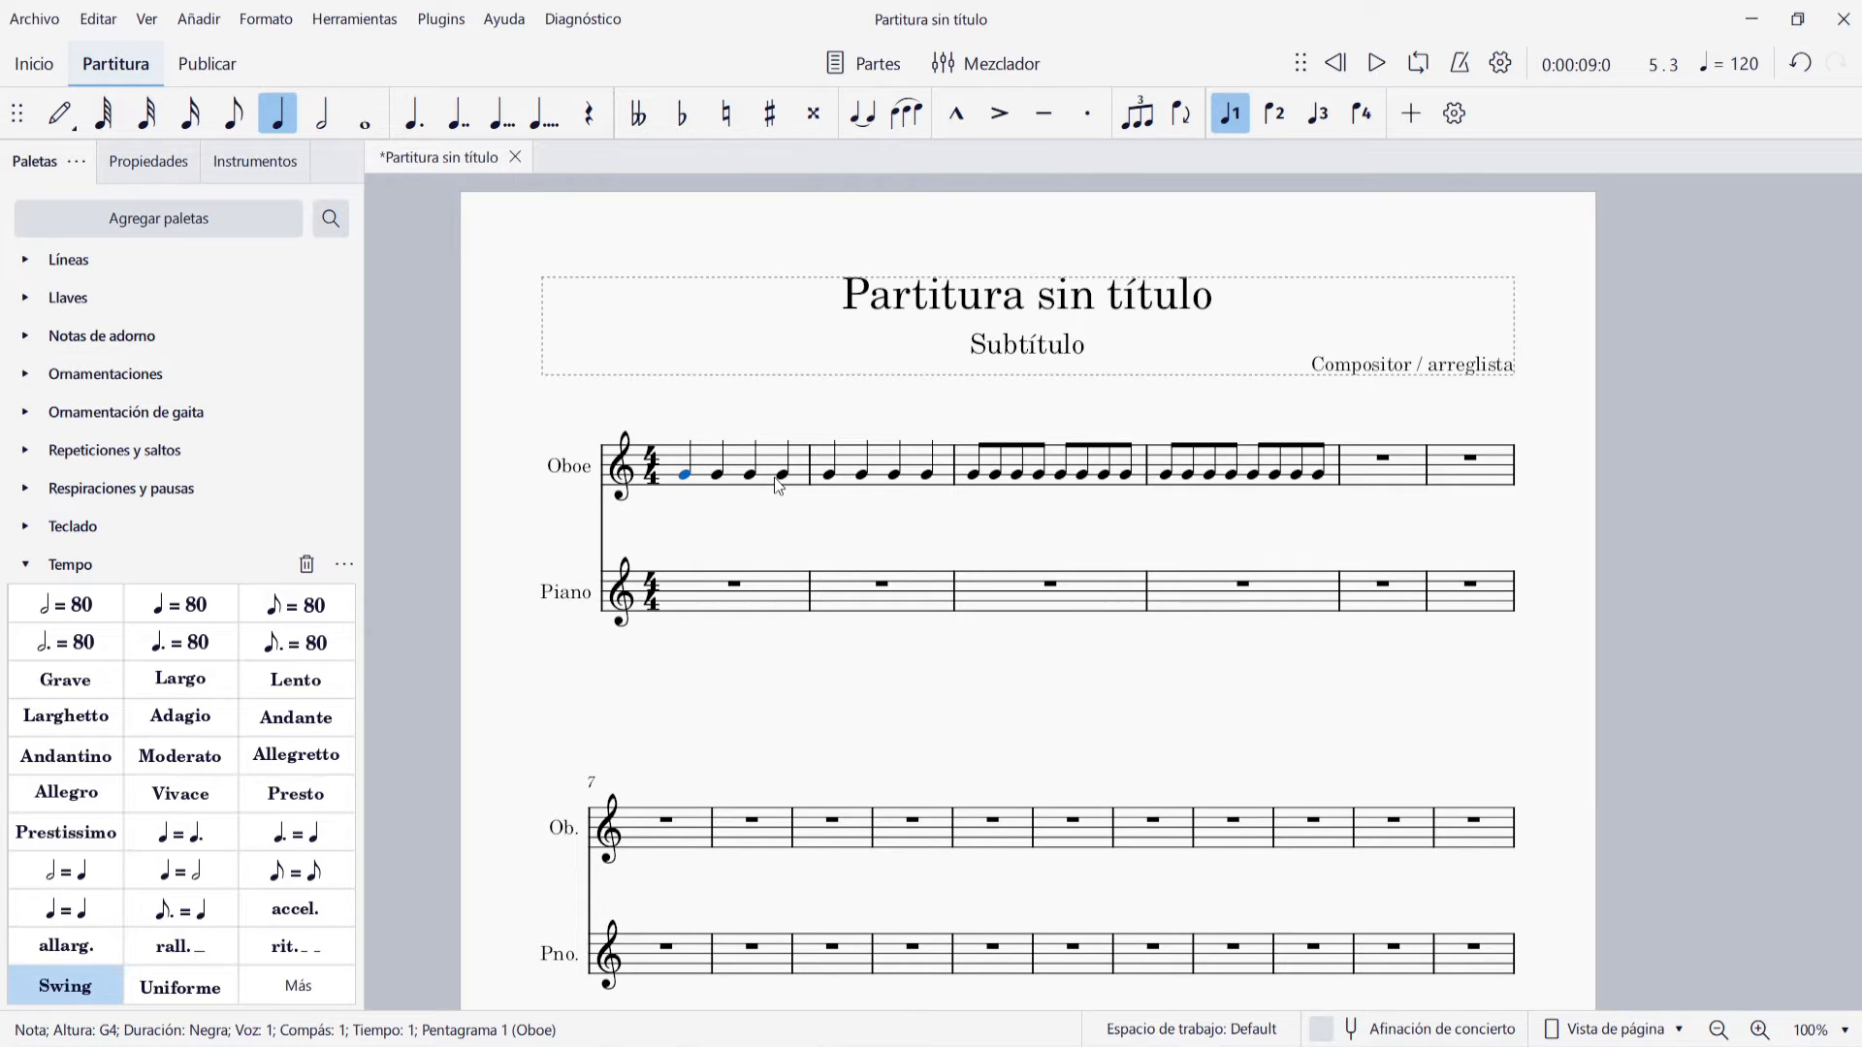
Enter the lyrics "Es-to es u-na prue-ba" one syllable per note, starting under the first Oboe note
key("ctrl+l")
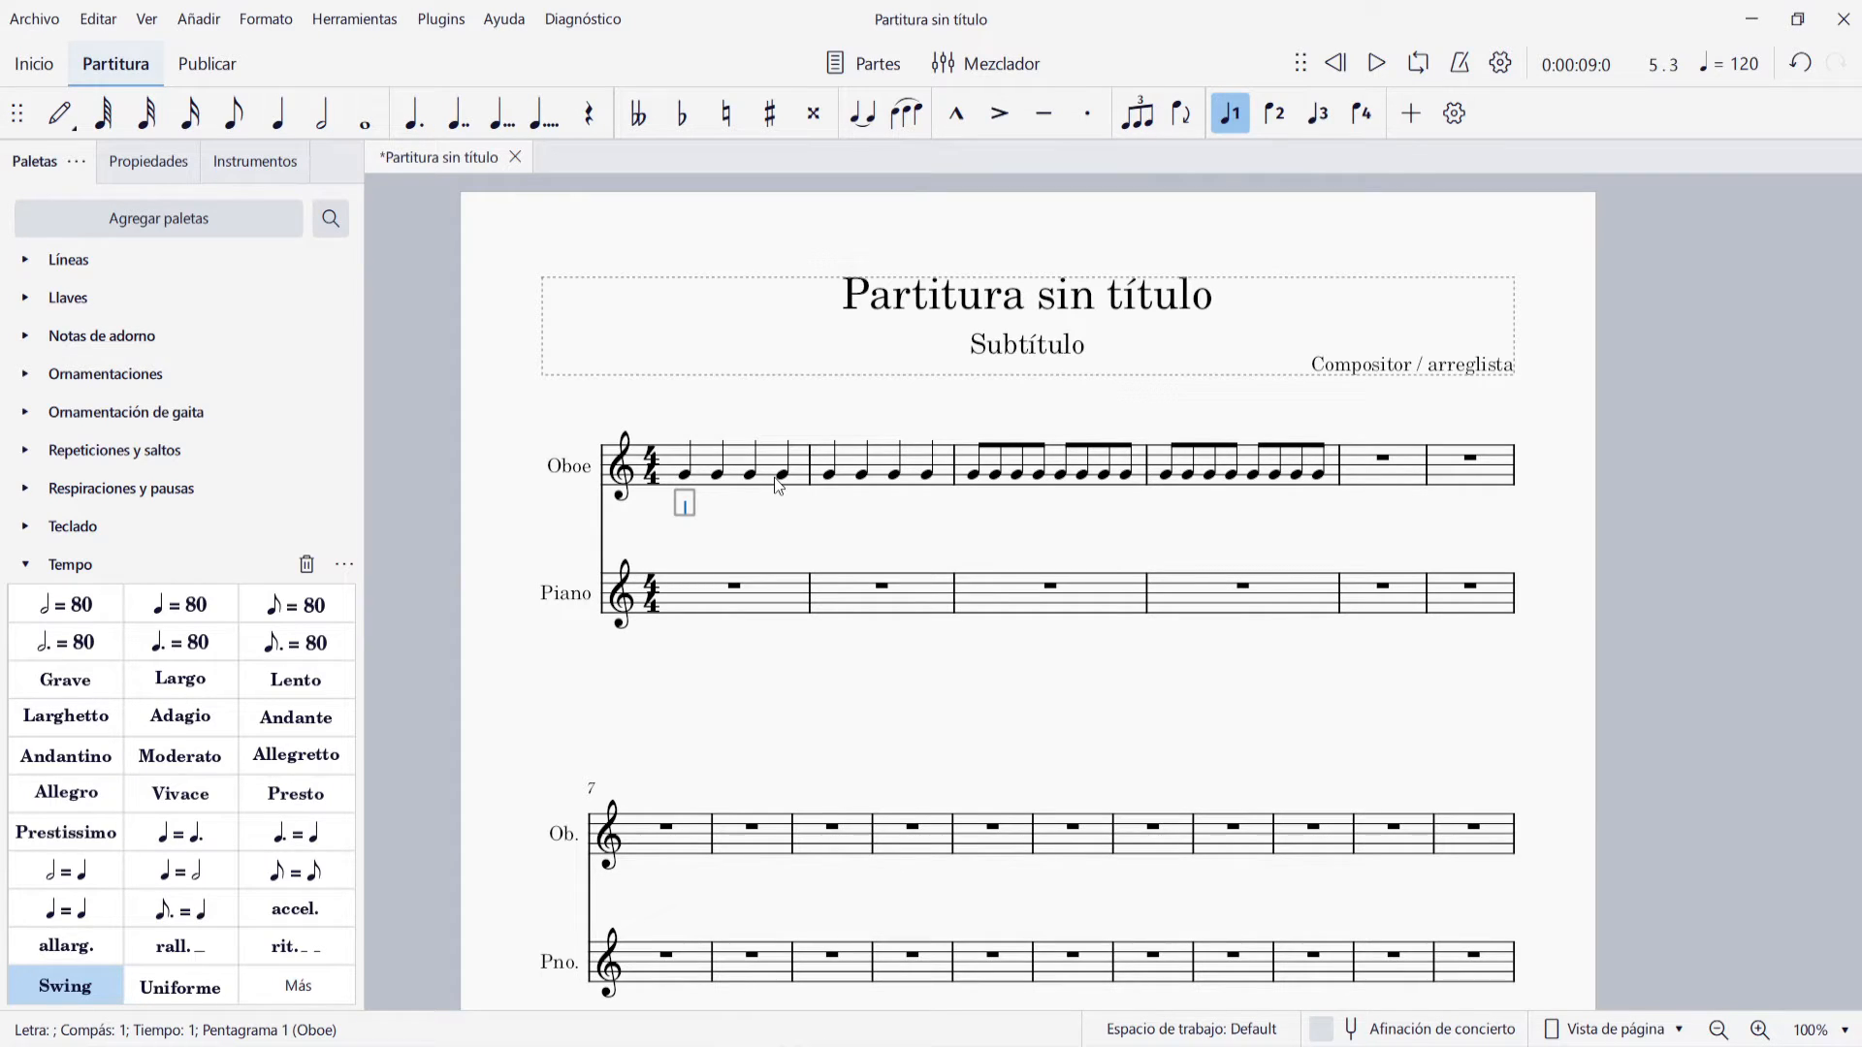
type("Es")
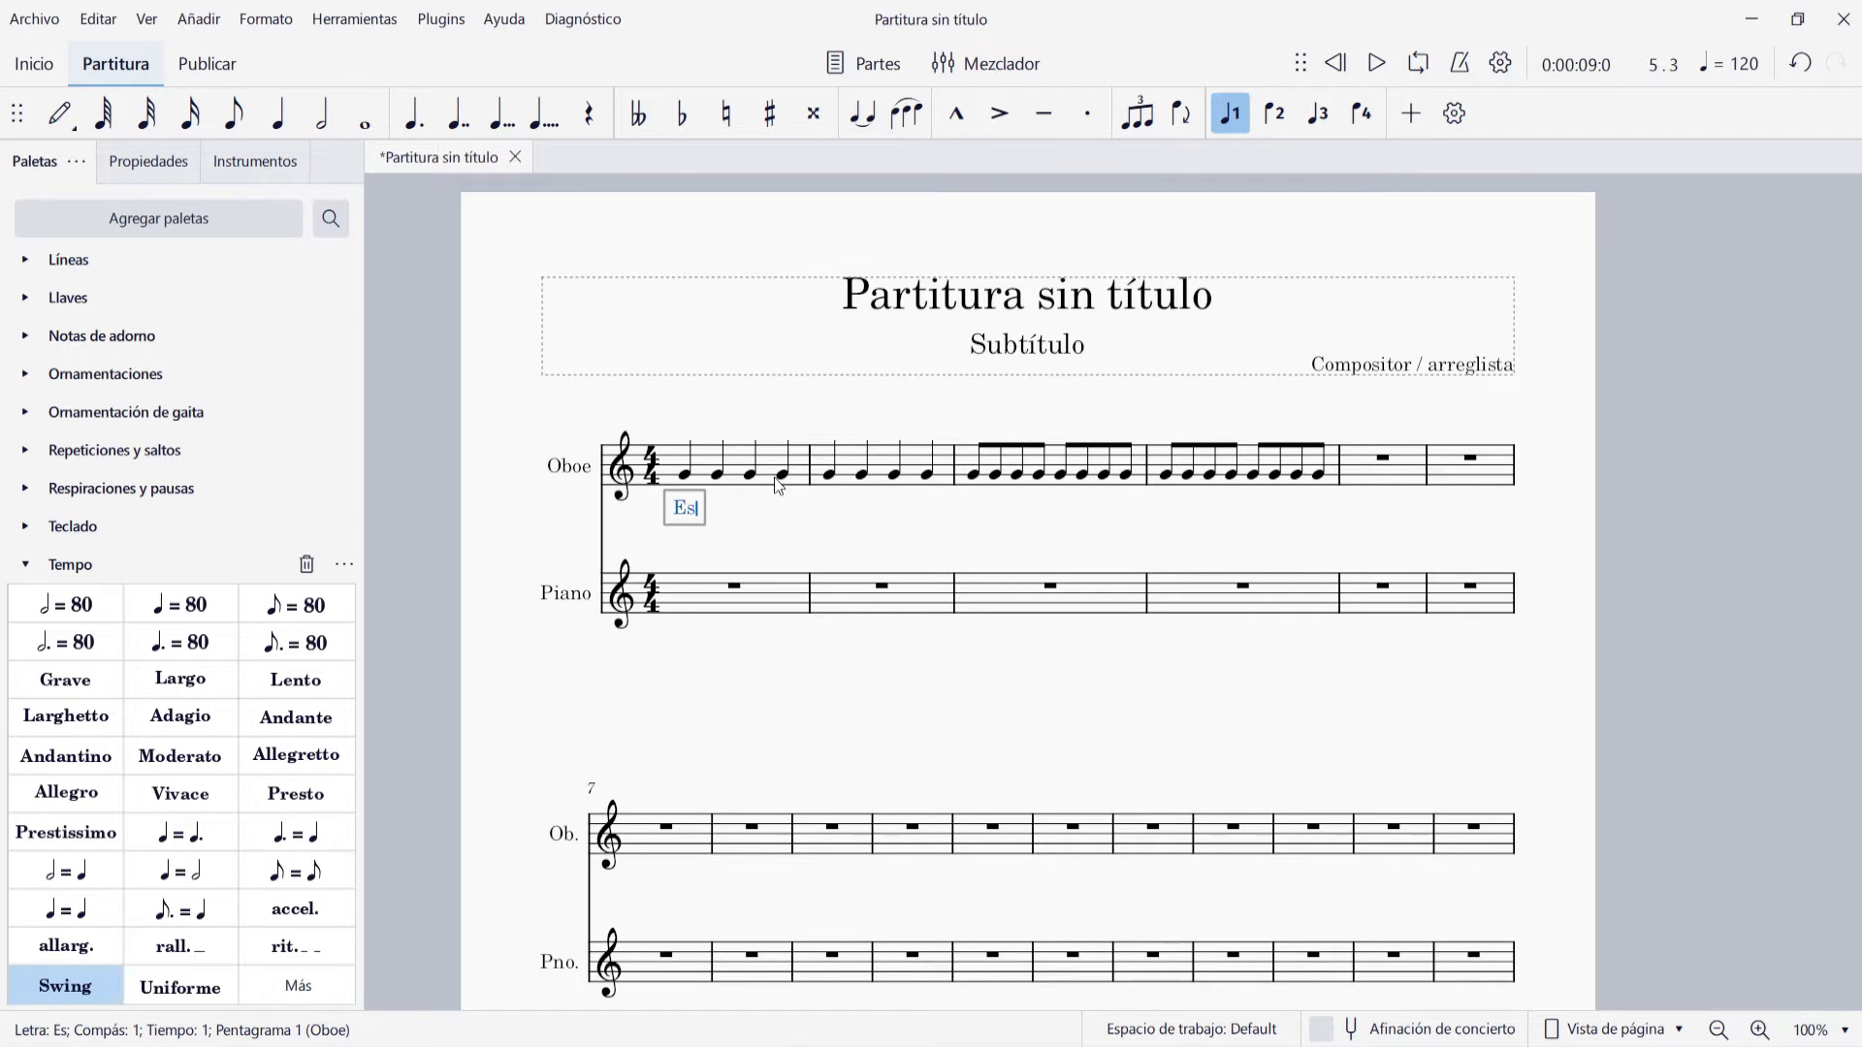
key("minus")
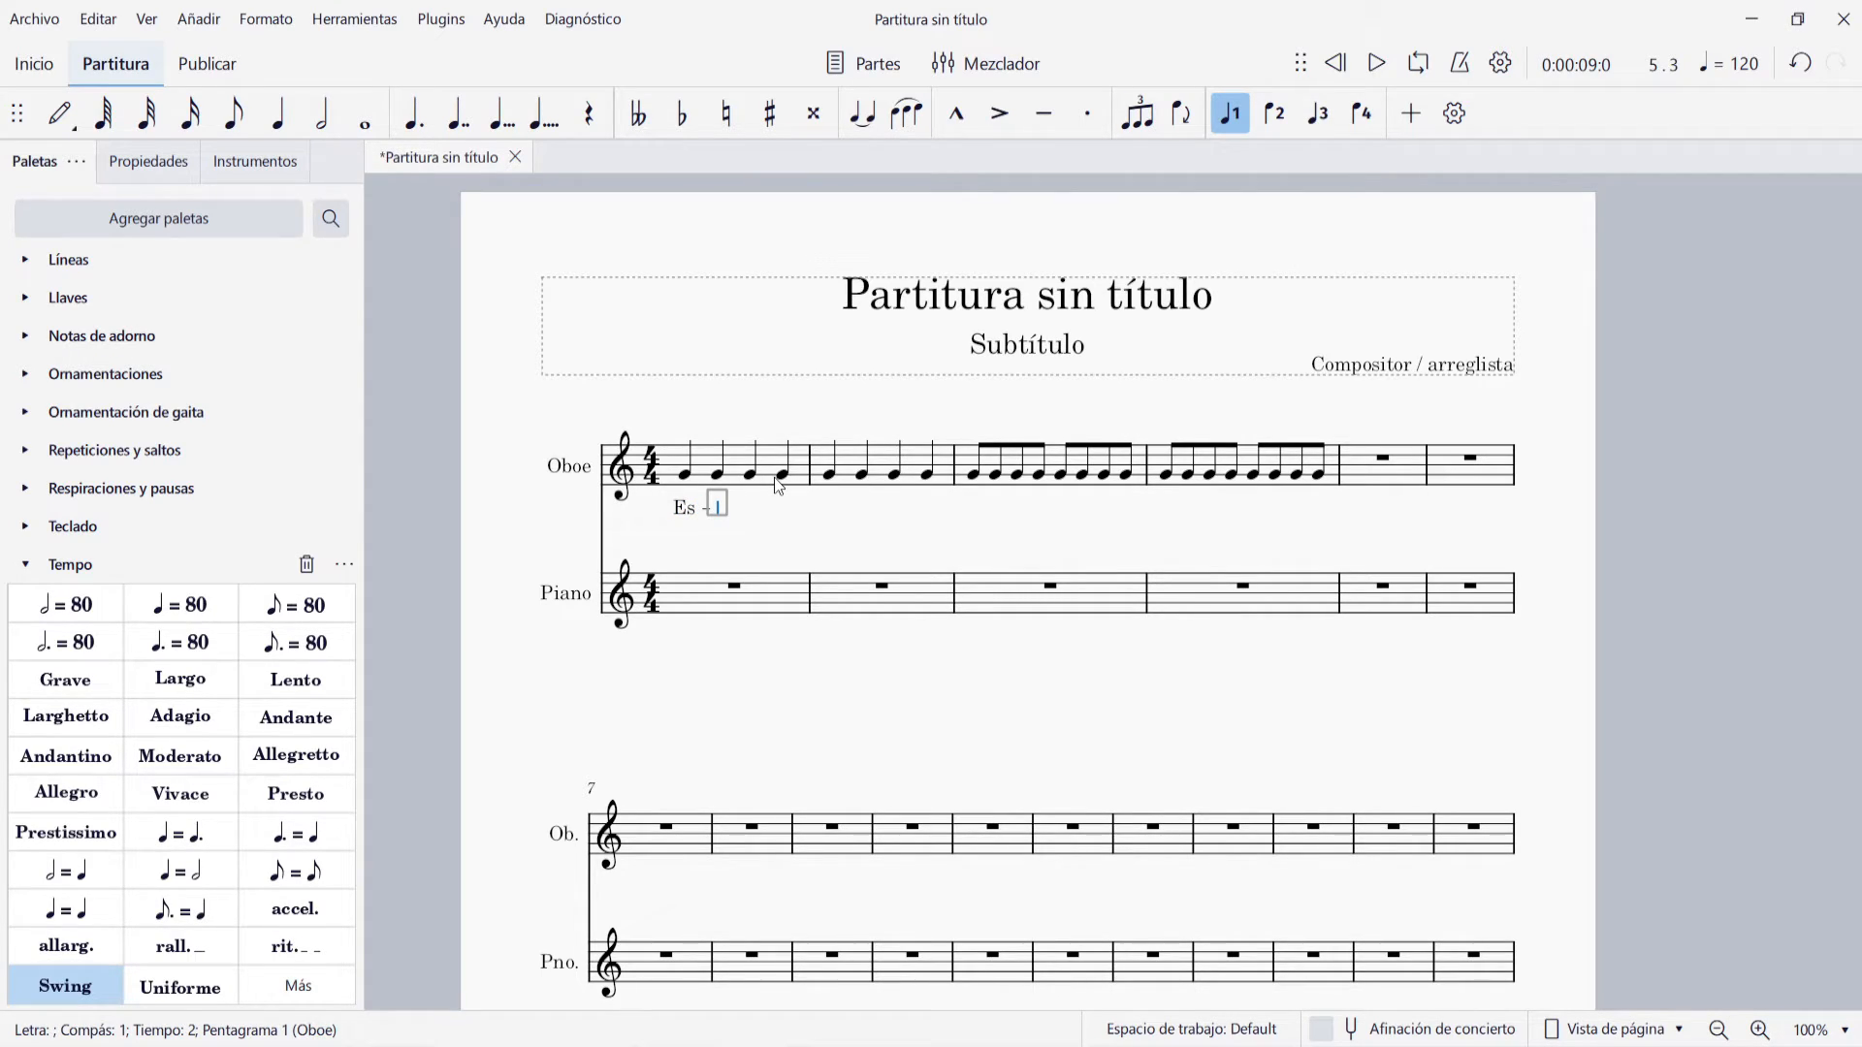
type("to")
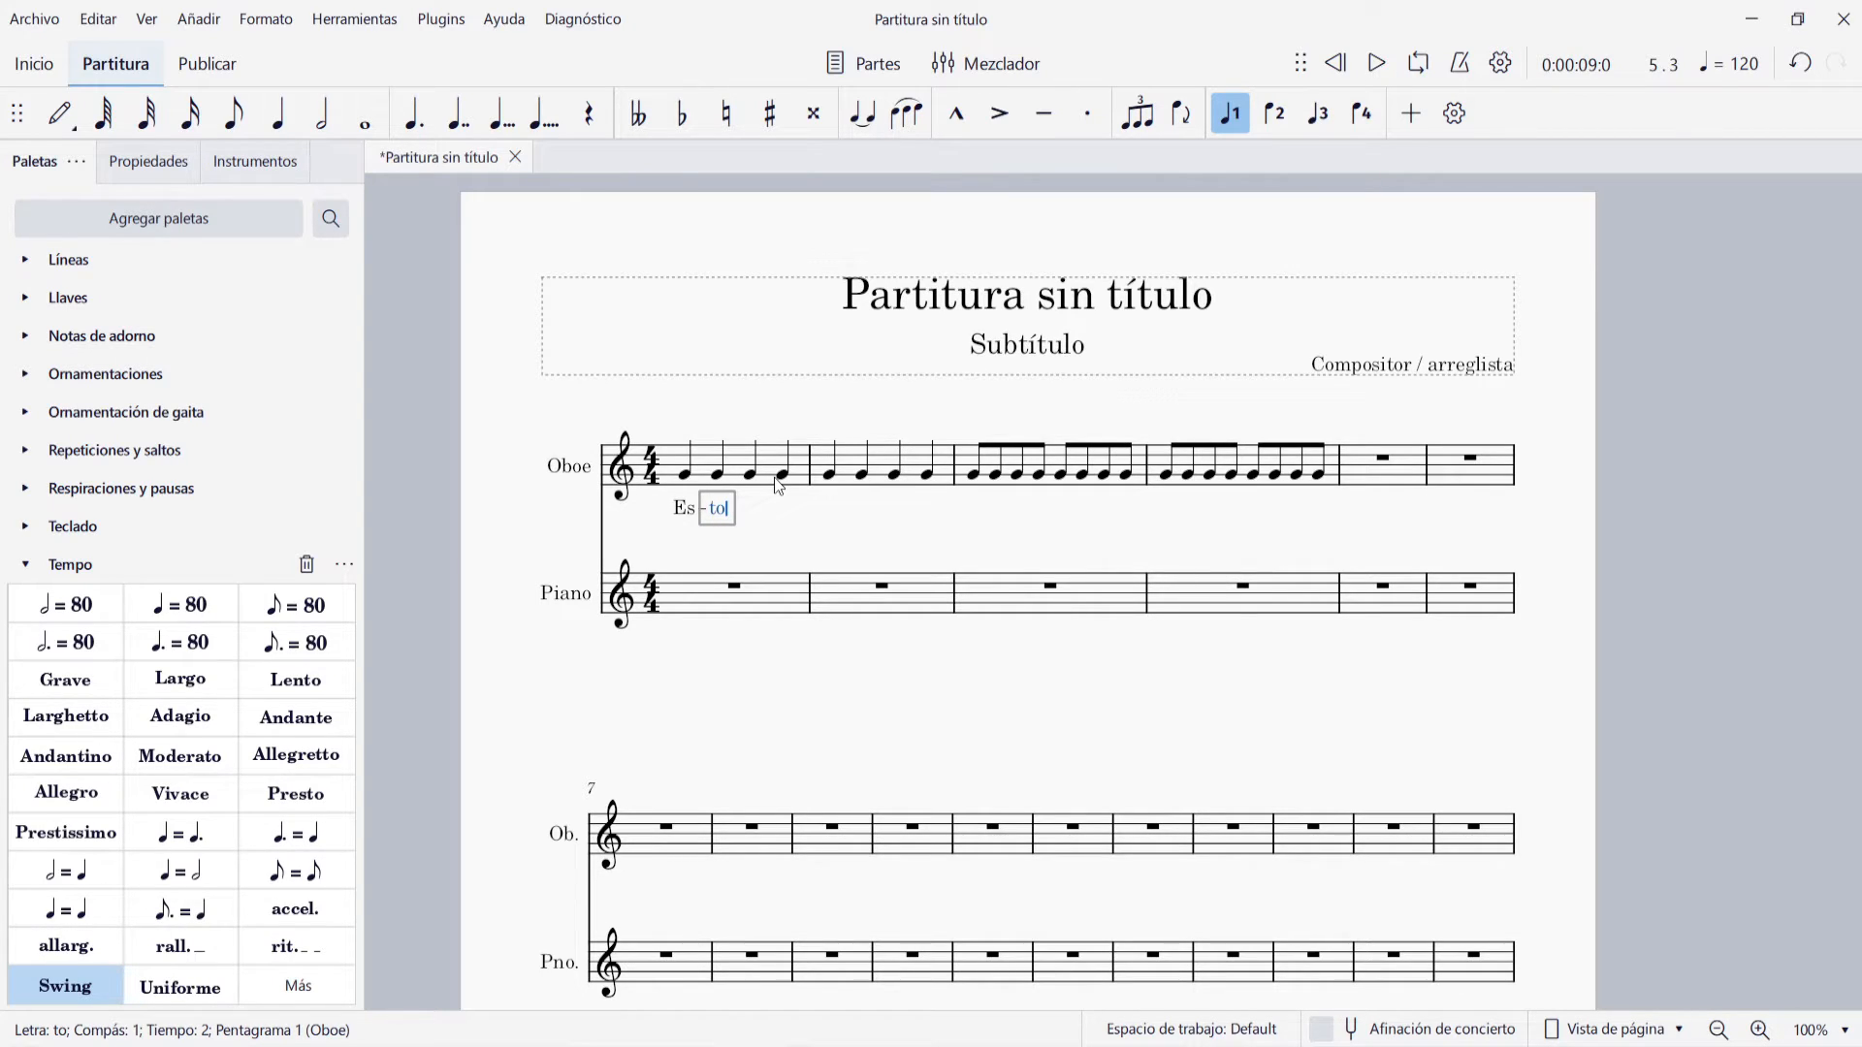
key("space")
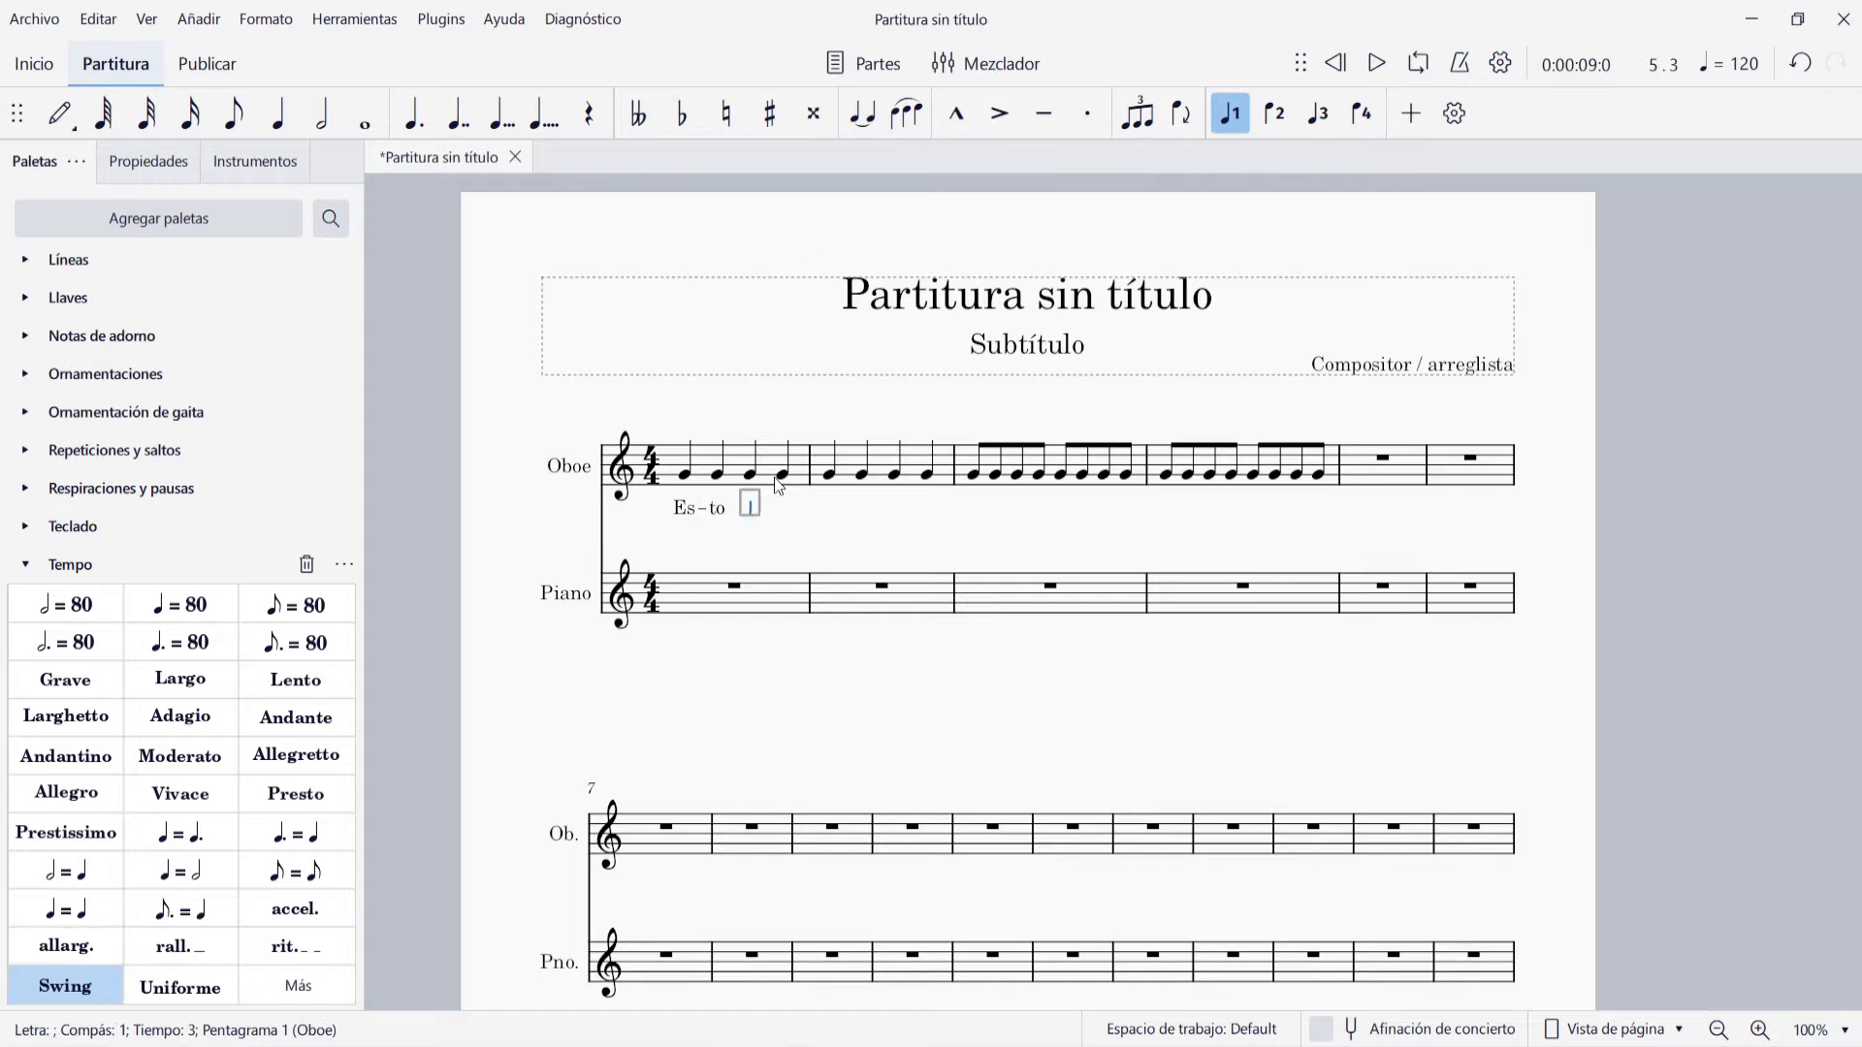
type("es")
key("space")
type("u")
key("minus")
type("na")
key("space")
type("prue")
key("minus")
type("ba")
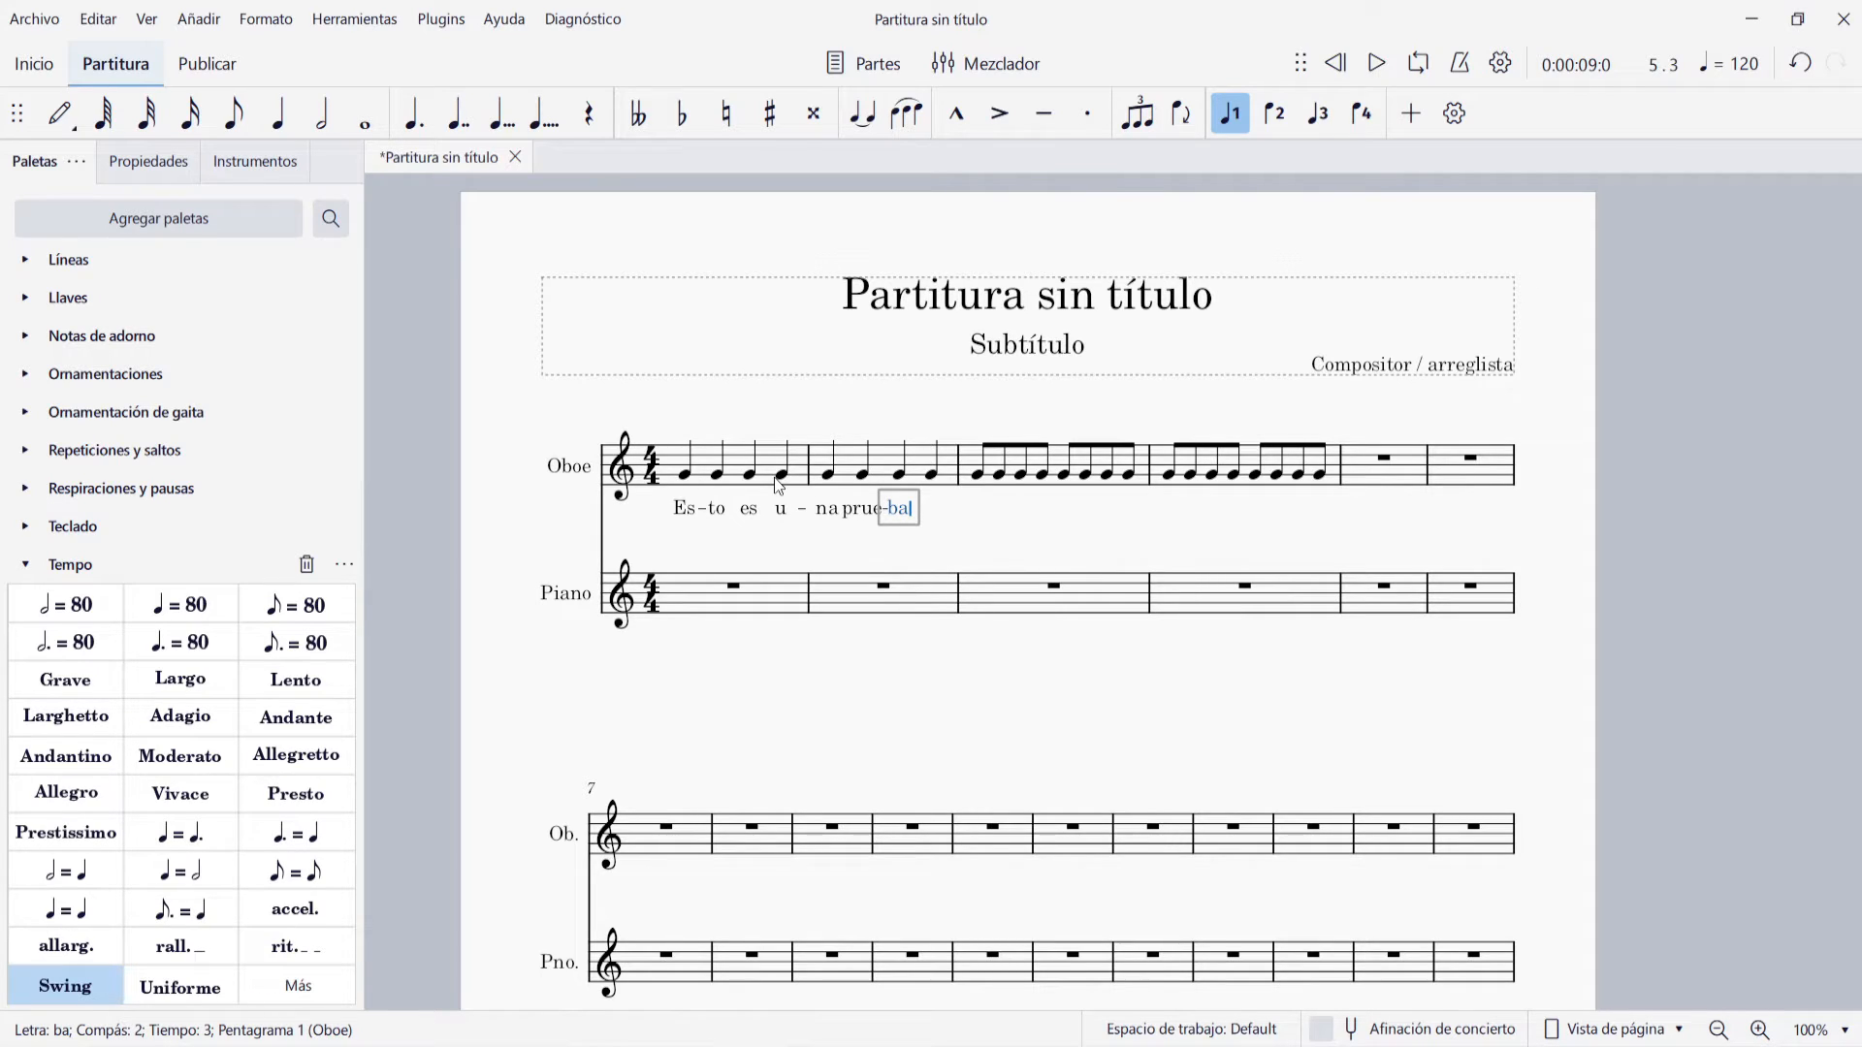
Step back through the Oboe lyrics to the syllable "u" and return to "ba"
key("shift+space")
key("shift+space")
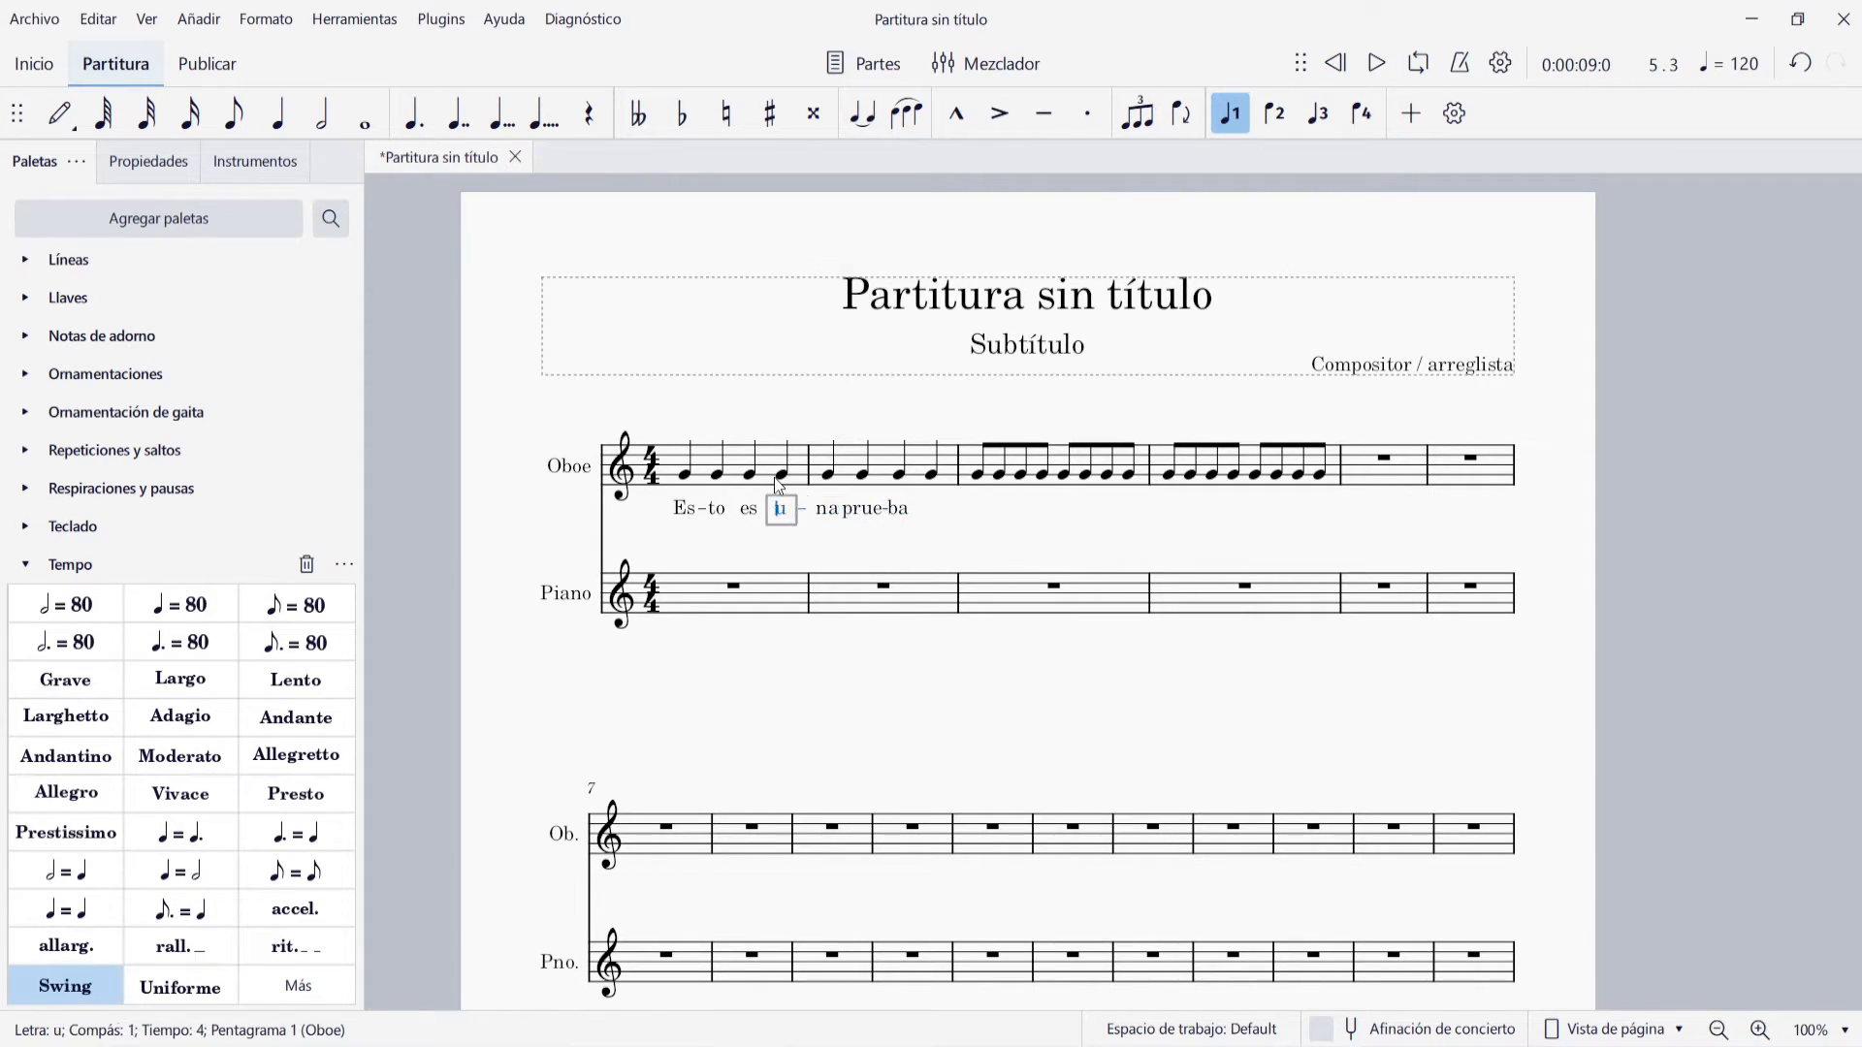
key("space")
key("space")
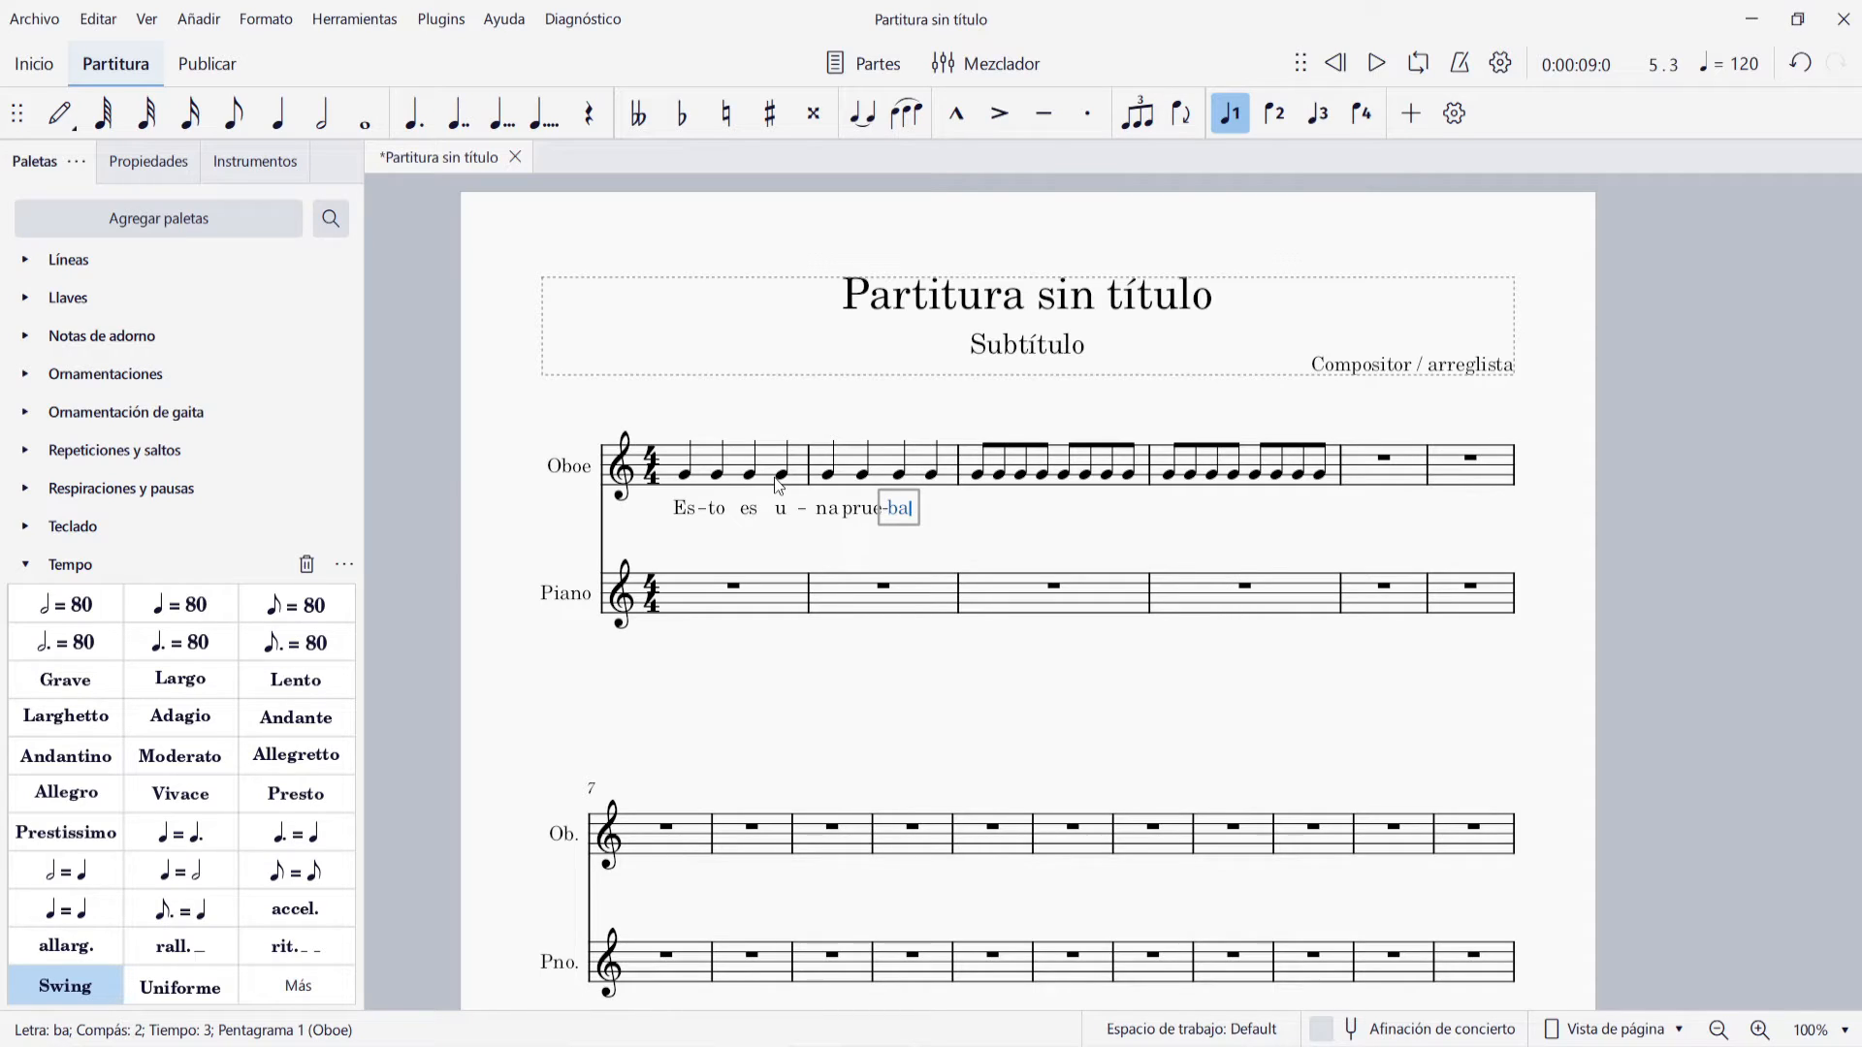
Try to extend the syllable "ba" with hyphens across the notes of Oboe measure 3
key("minus")
key("minus")
key("minus")
key("minus")
key("minus")
key("minus")
key("minus")
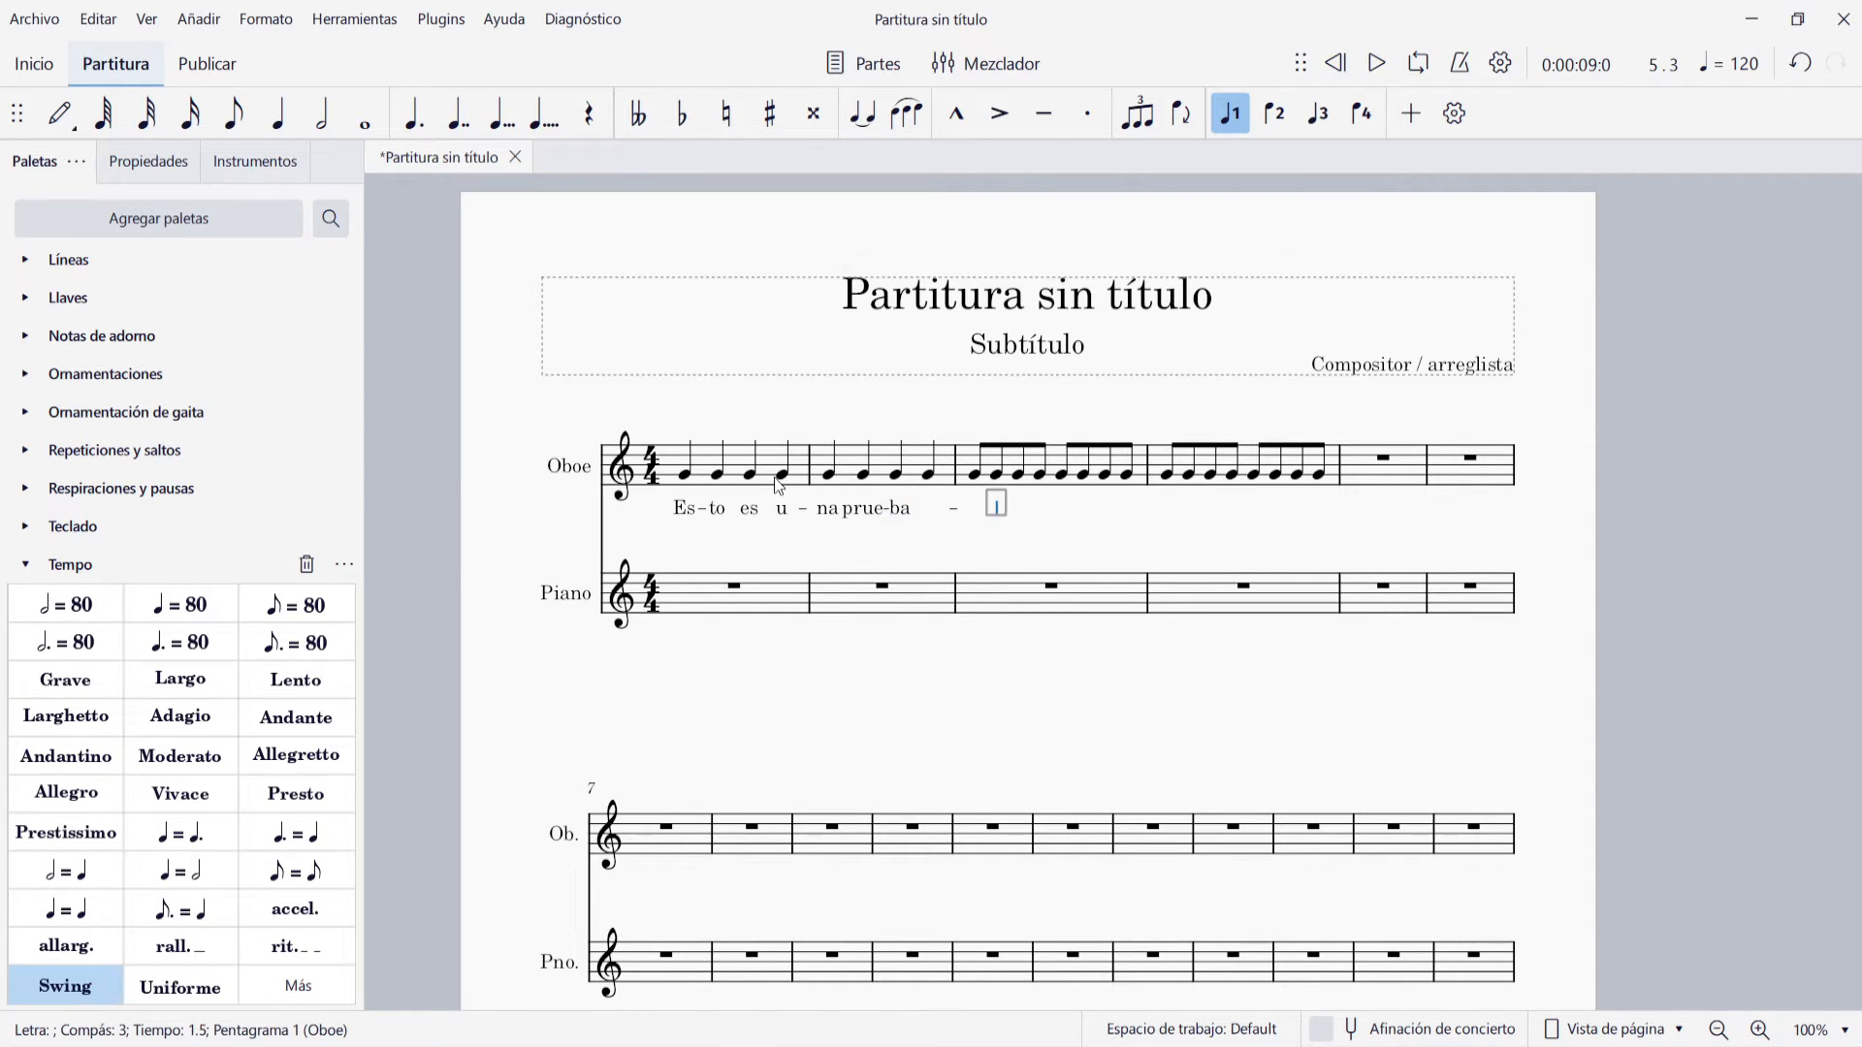
key("minus")
key("minus")
key("Escape")
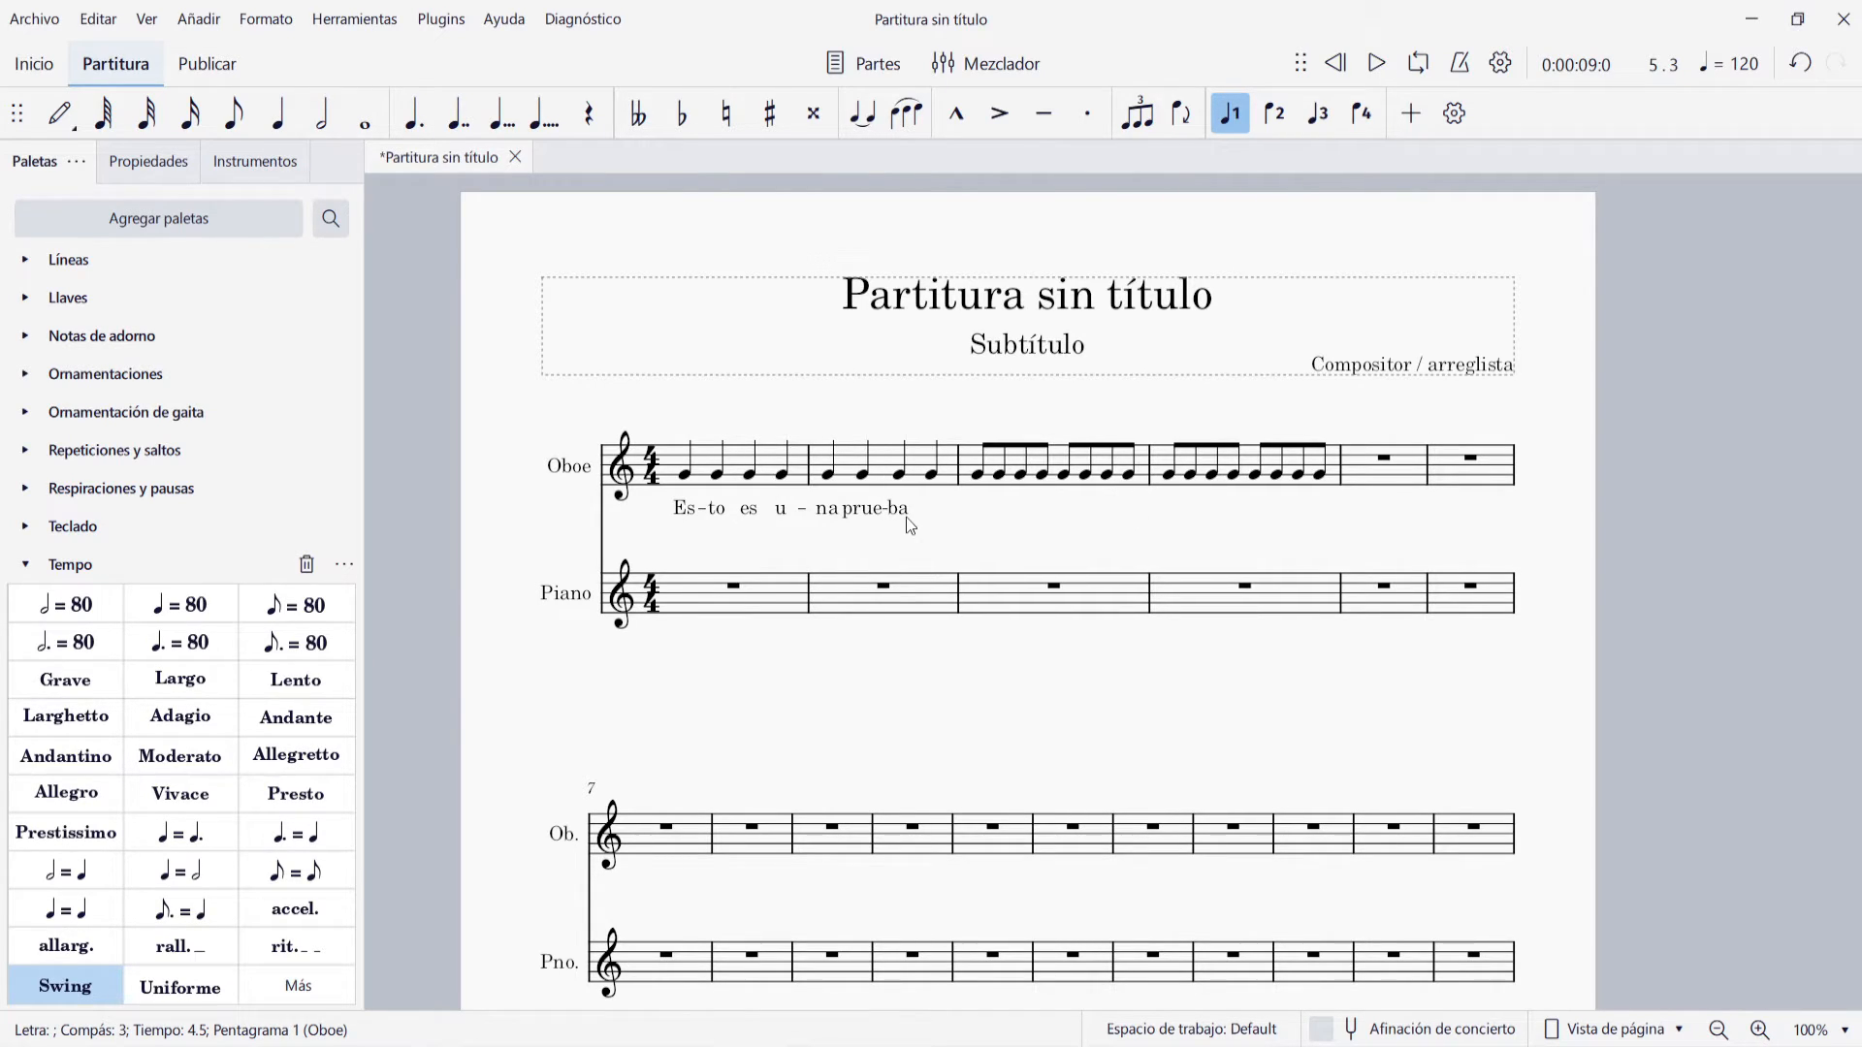
Extend the syllable "ba" with a melisma line through the end of Oboe measure 3
double_click(905, 507)
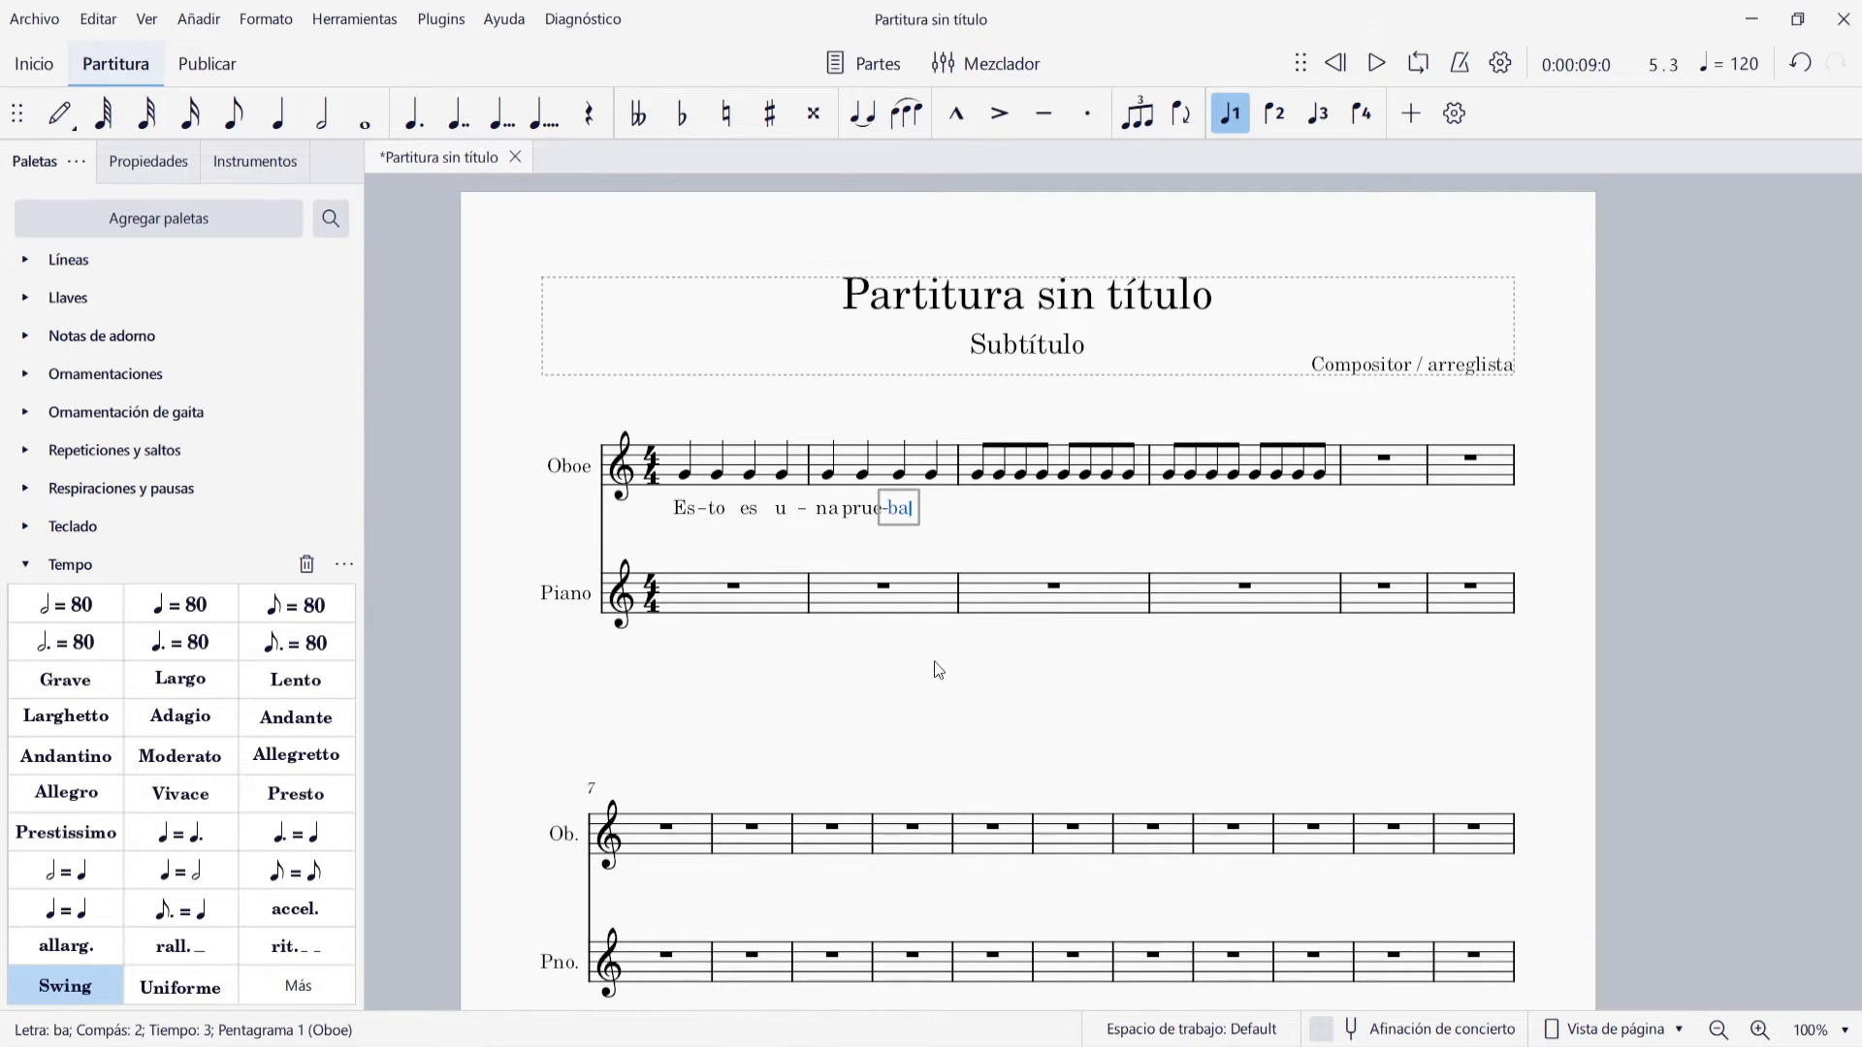
key("underscore")
key("underscore")
key("underscore")
key("underscore")
key("underscore")
key("underscore")
key("underscore")
key("underscore")
key("underscore")
key("underscore")
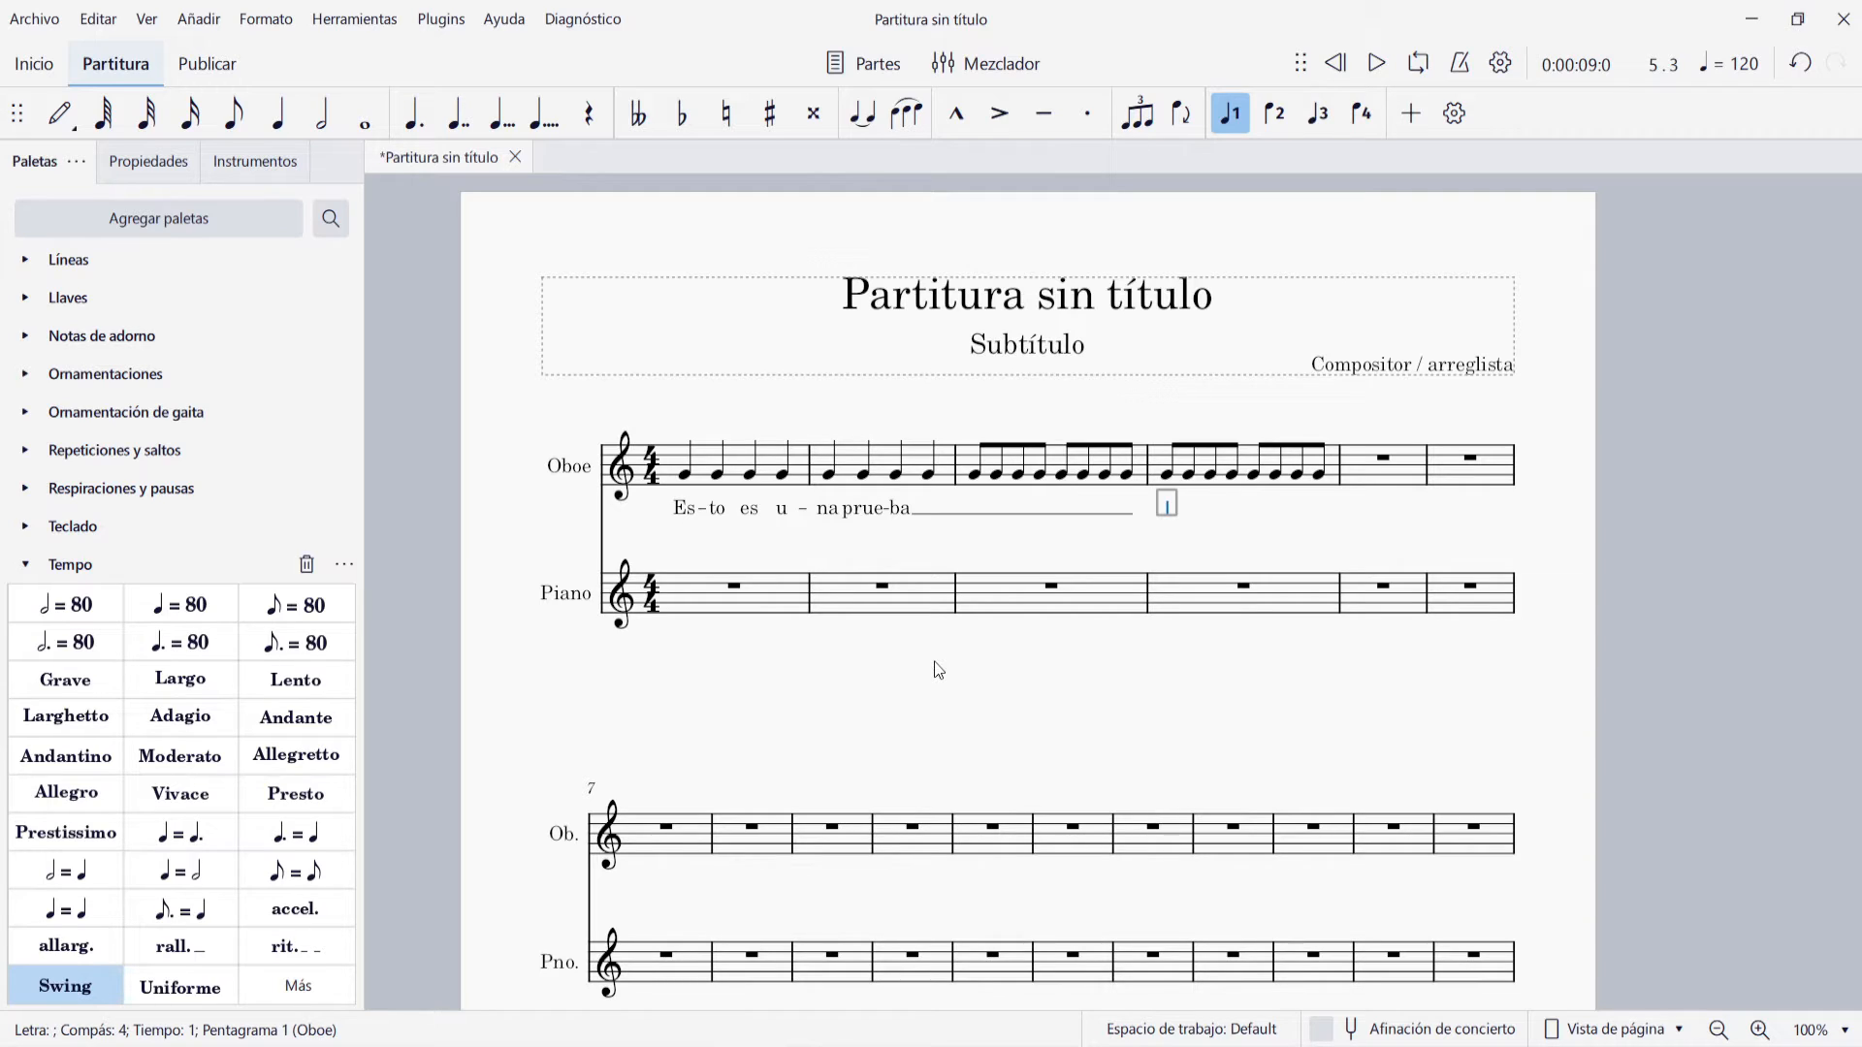
key("Escape")
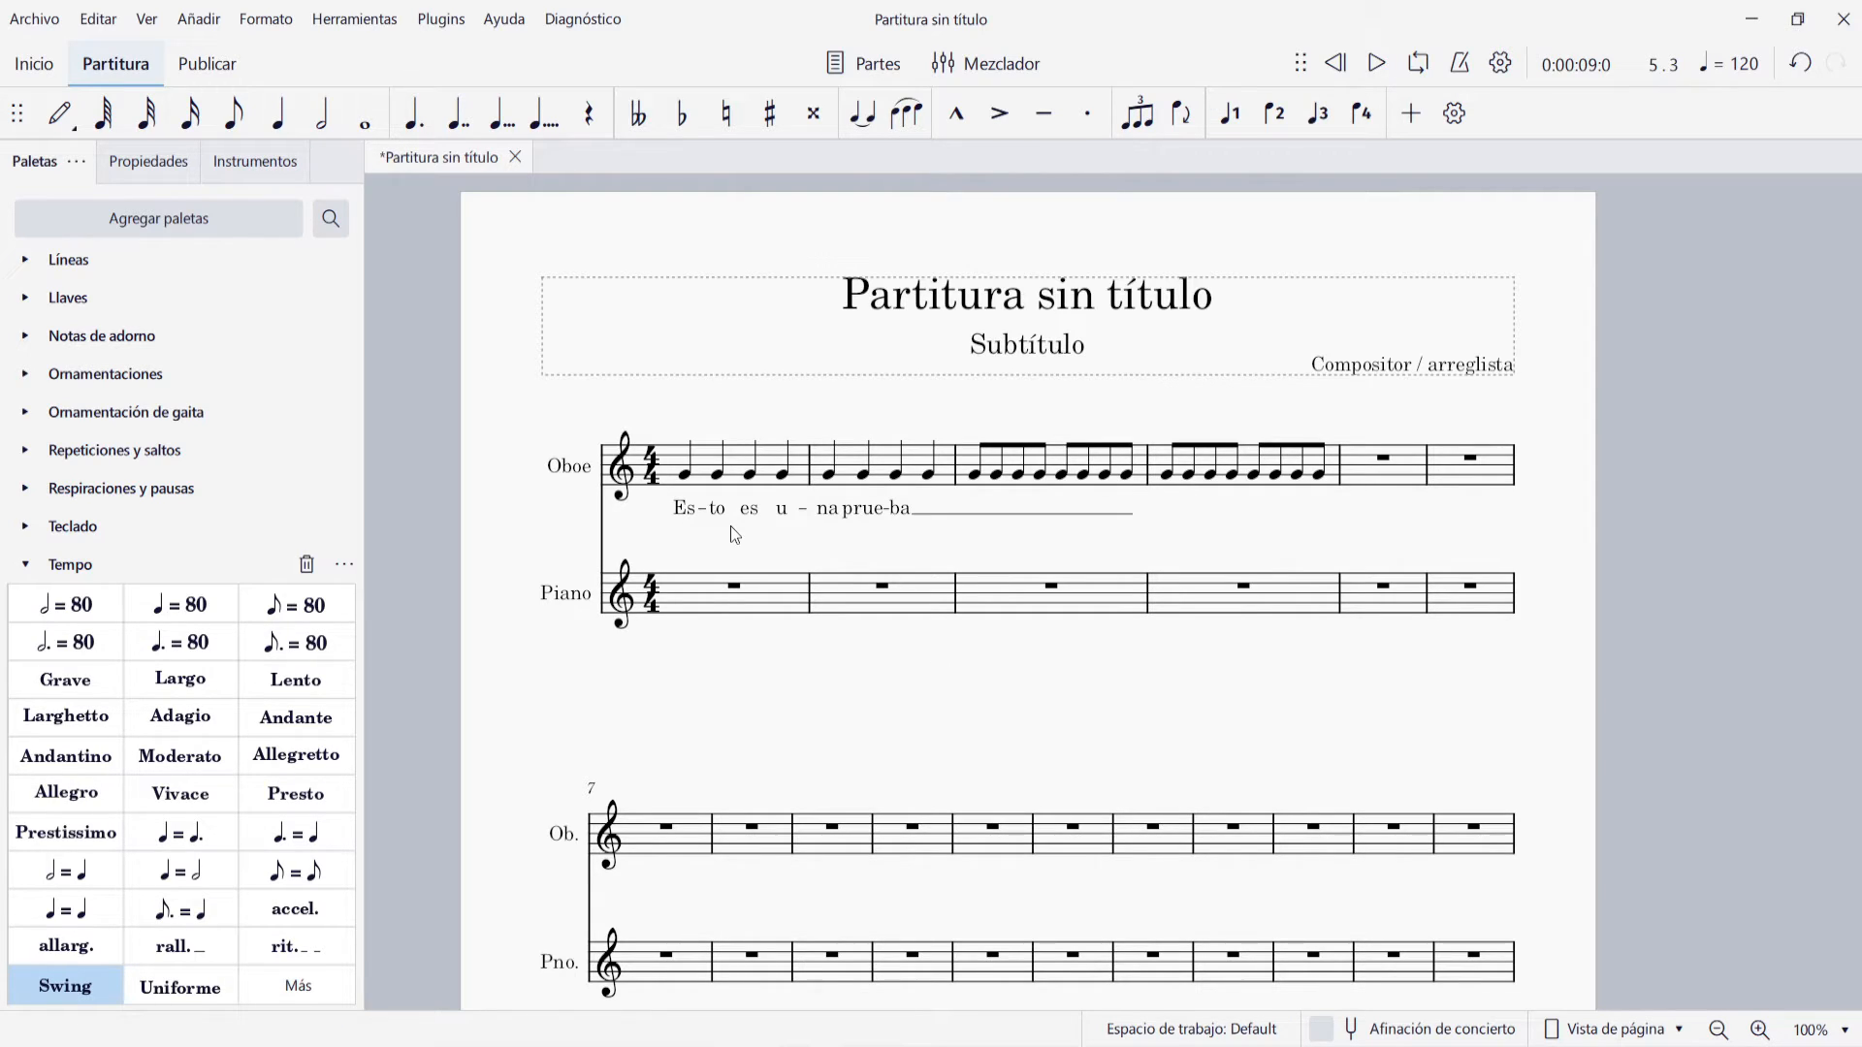
Add a second lyric verse, "Se-gun-do ver-so", starting under the first Oboe note
left_click(688, 477)
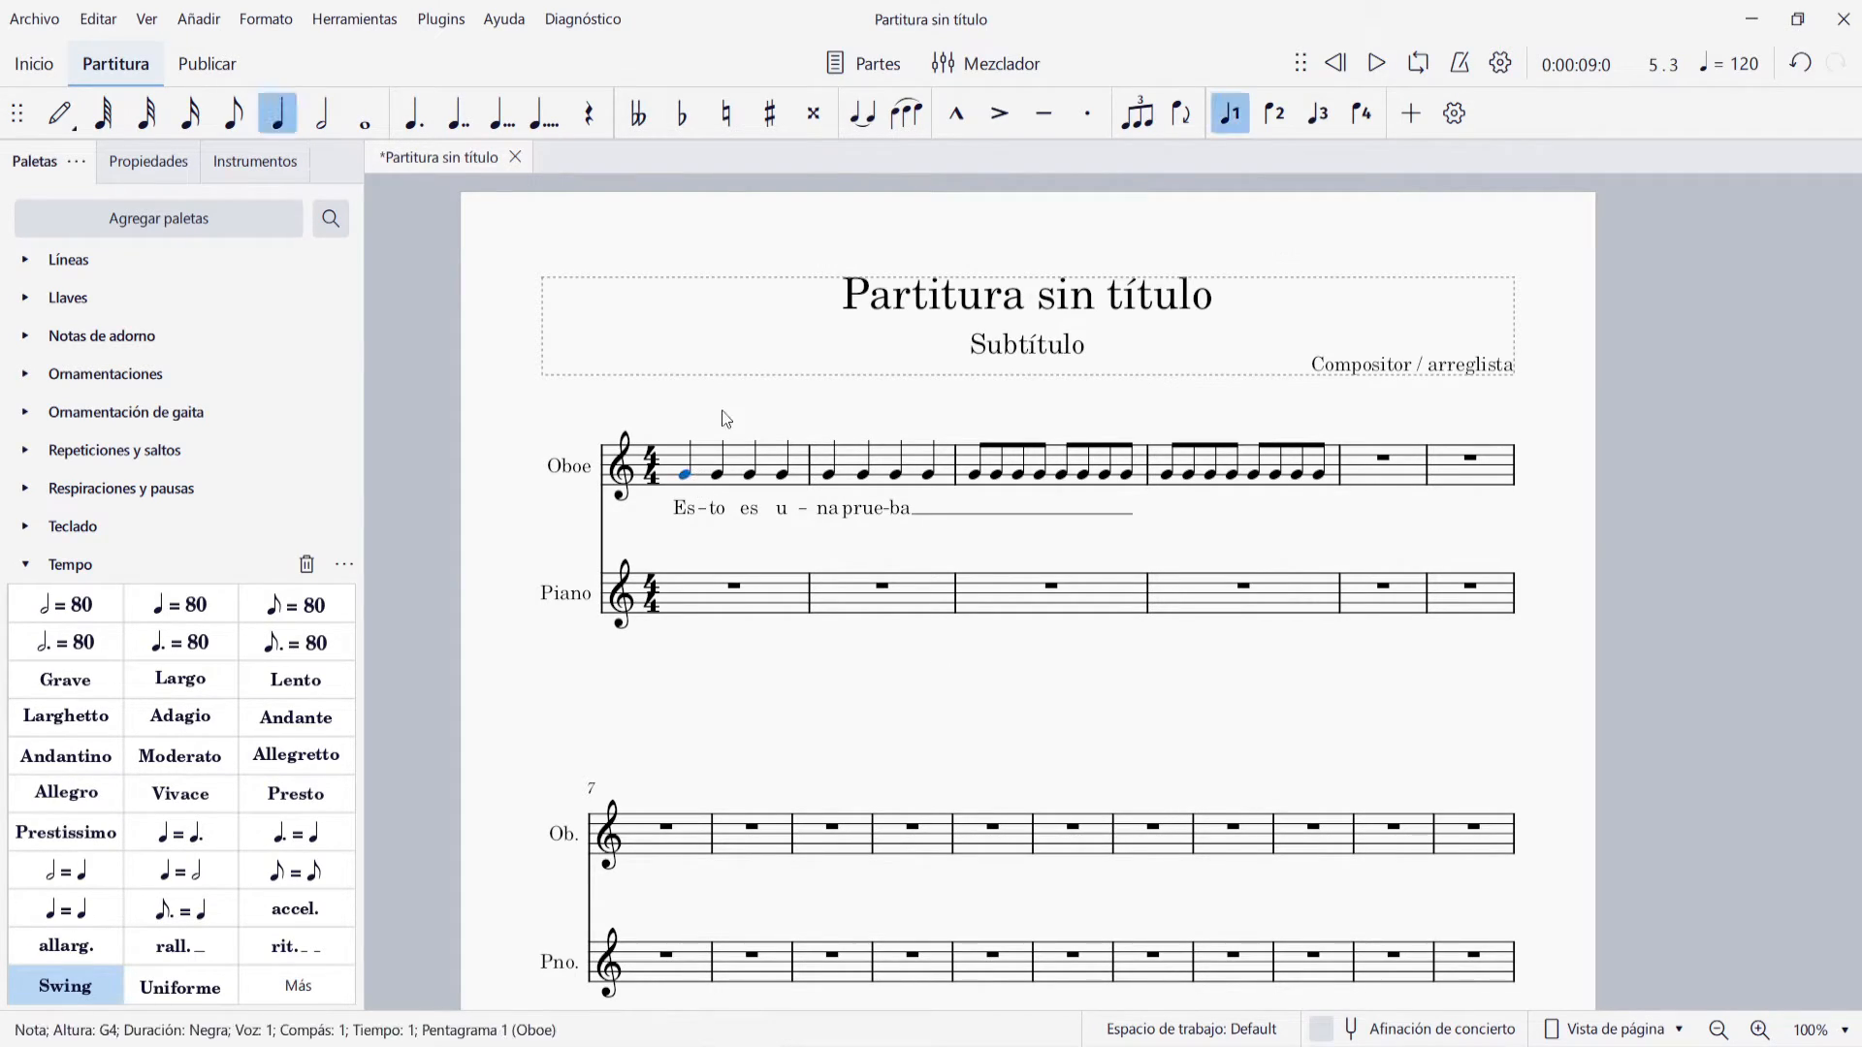
key("ctrl+l")
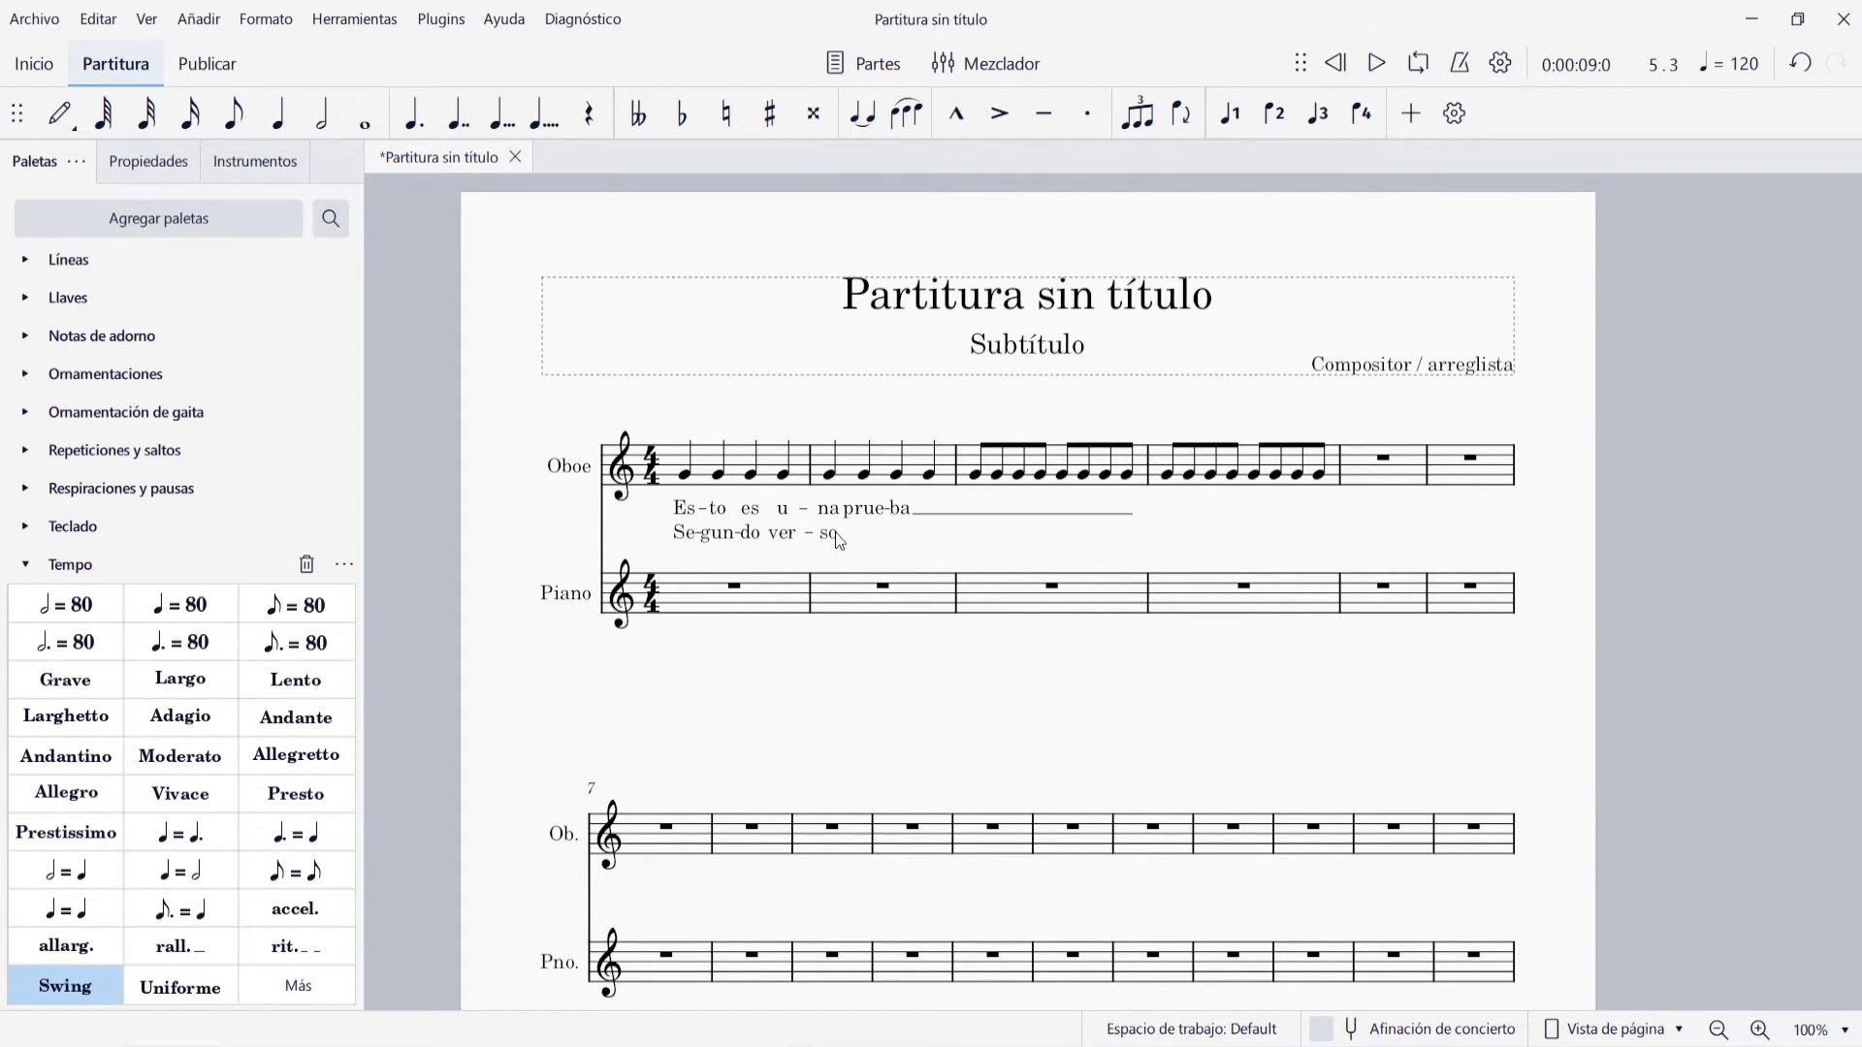
Remove the separate syllable "so" from verse two and join it to "ver" with an elision slur under the fourth Oboe note
double_click(834, 534)
key("BackSpace")
key("BackSpace")
key("BackSpace")
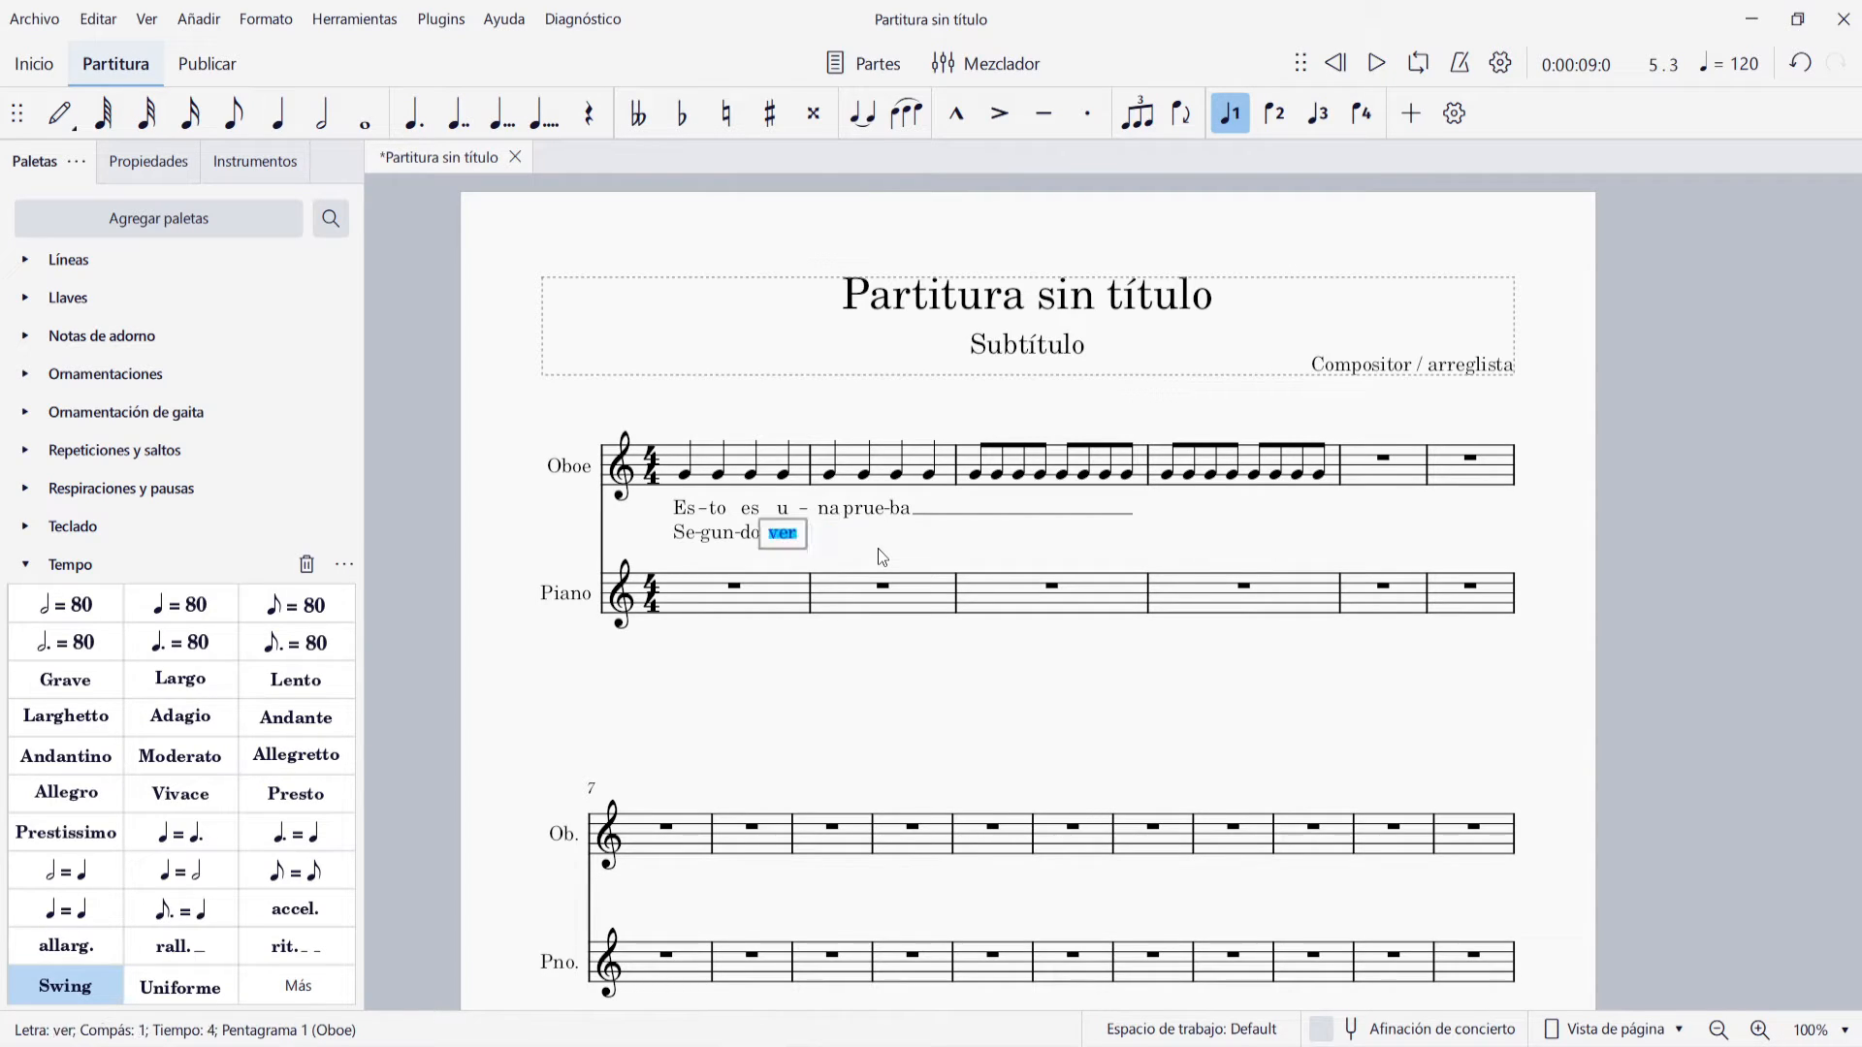
key("Right")
key("F2")
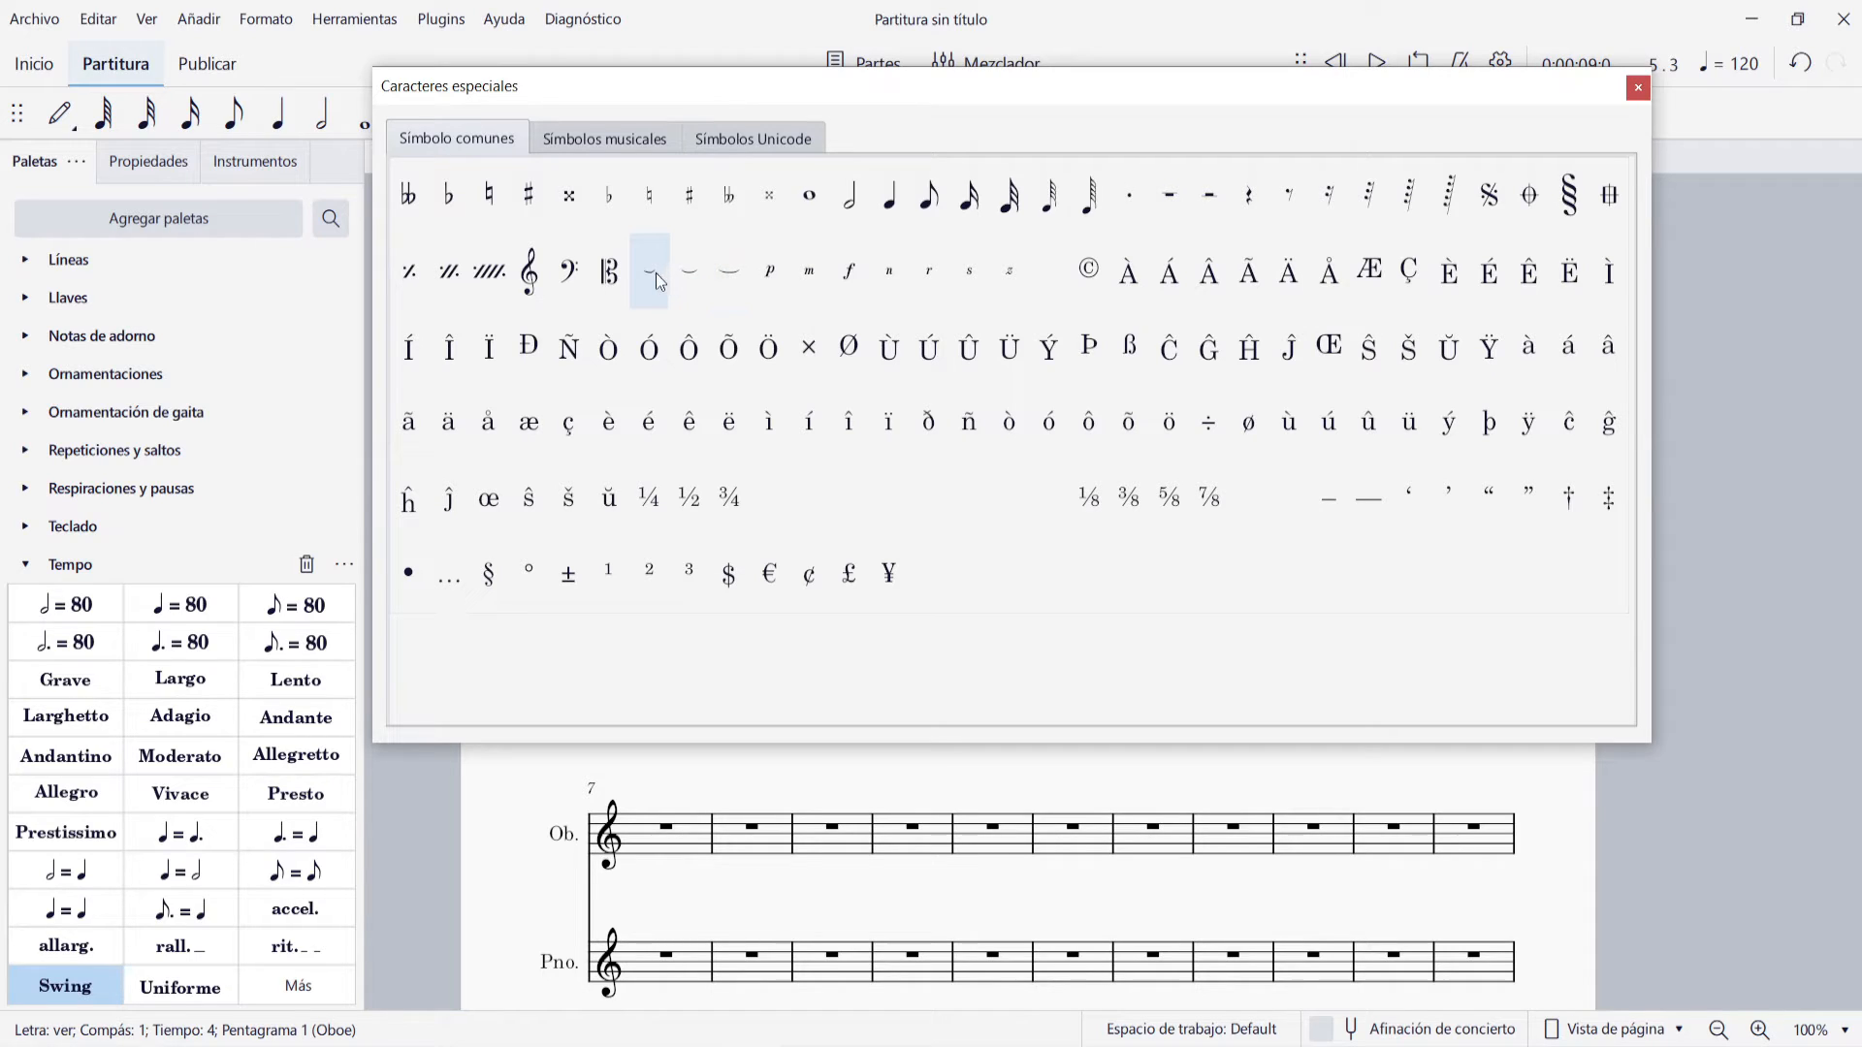
left_click(685, 276)
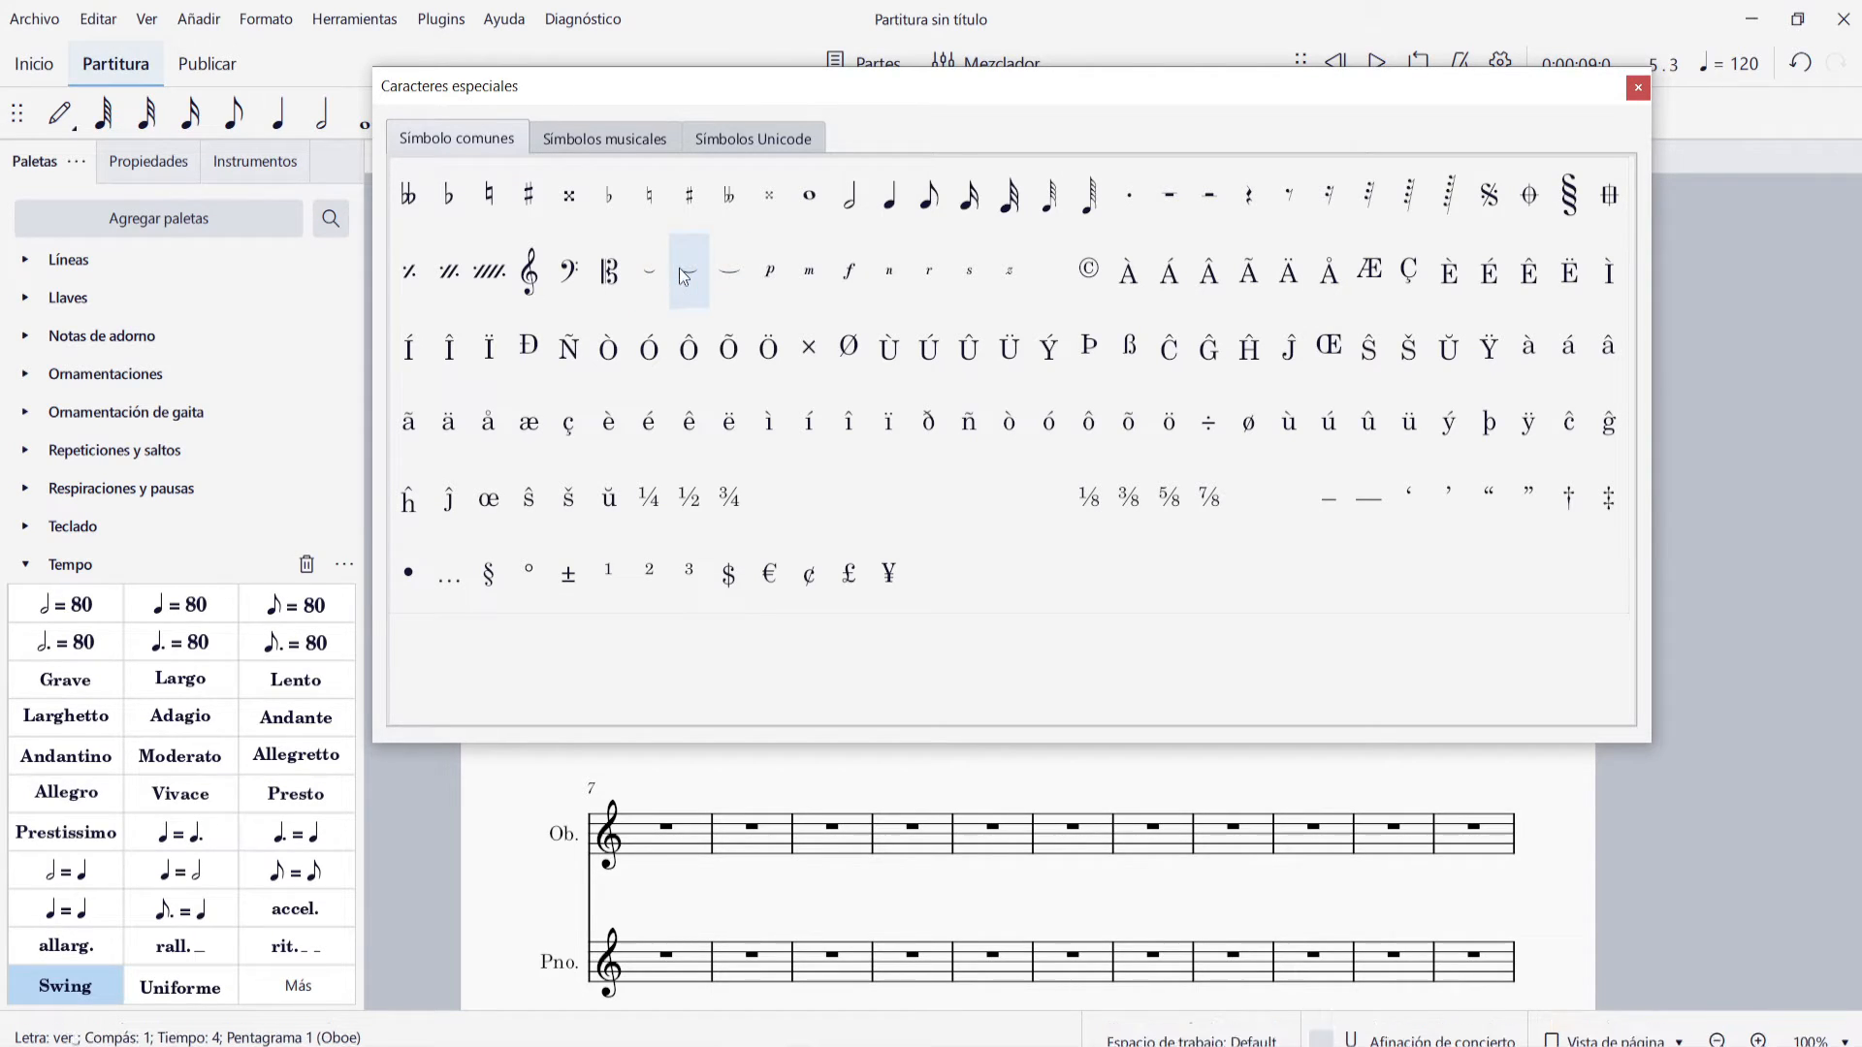
left_click(1639, 86)
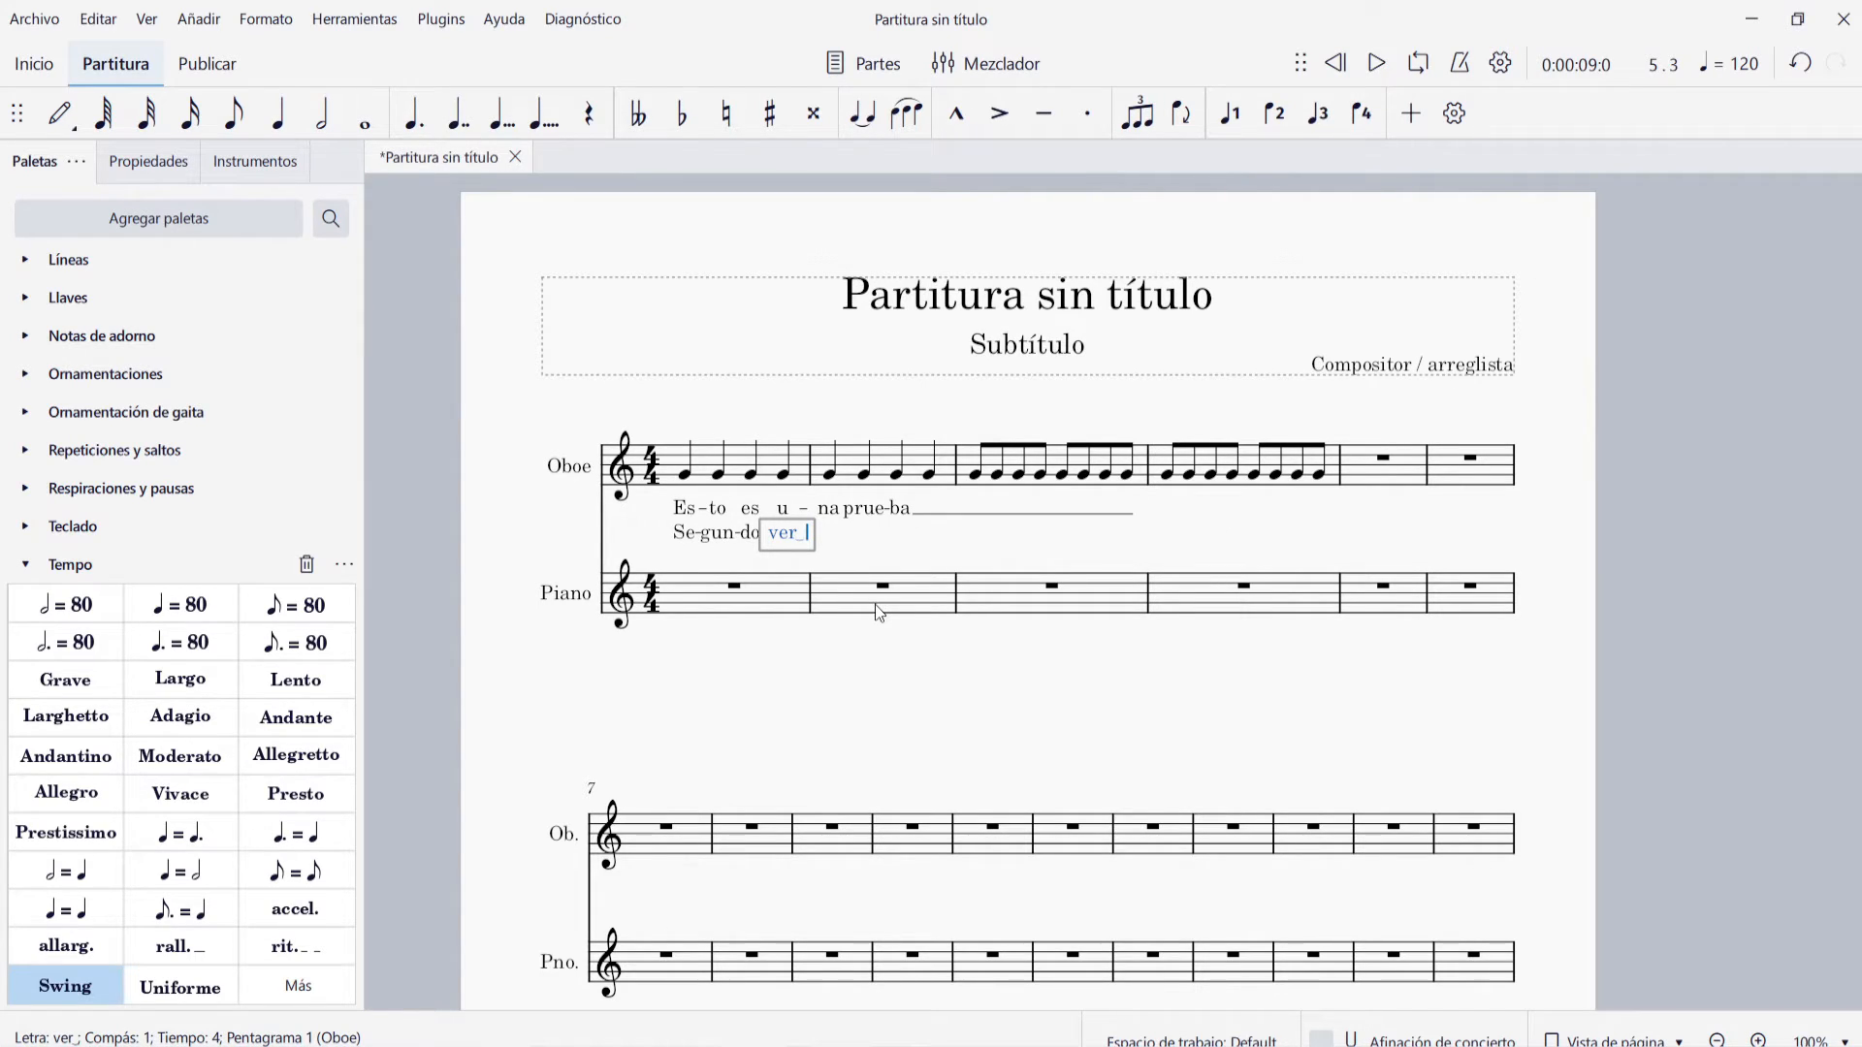
type("so")
key("Escape")
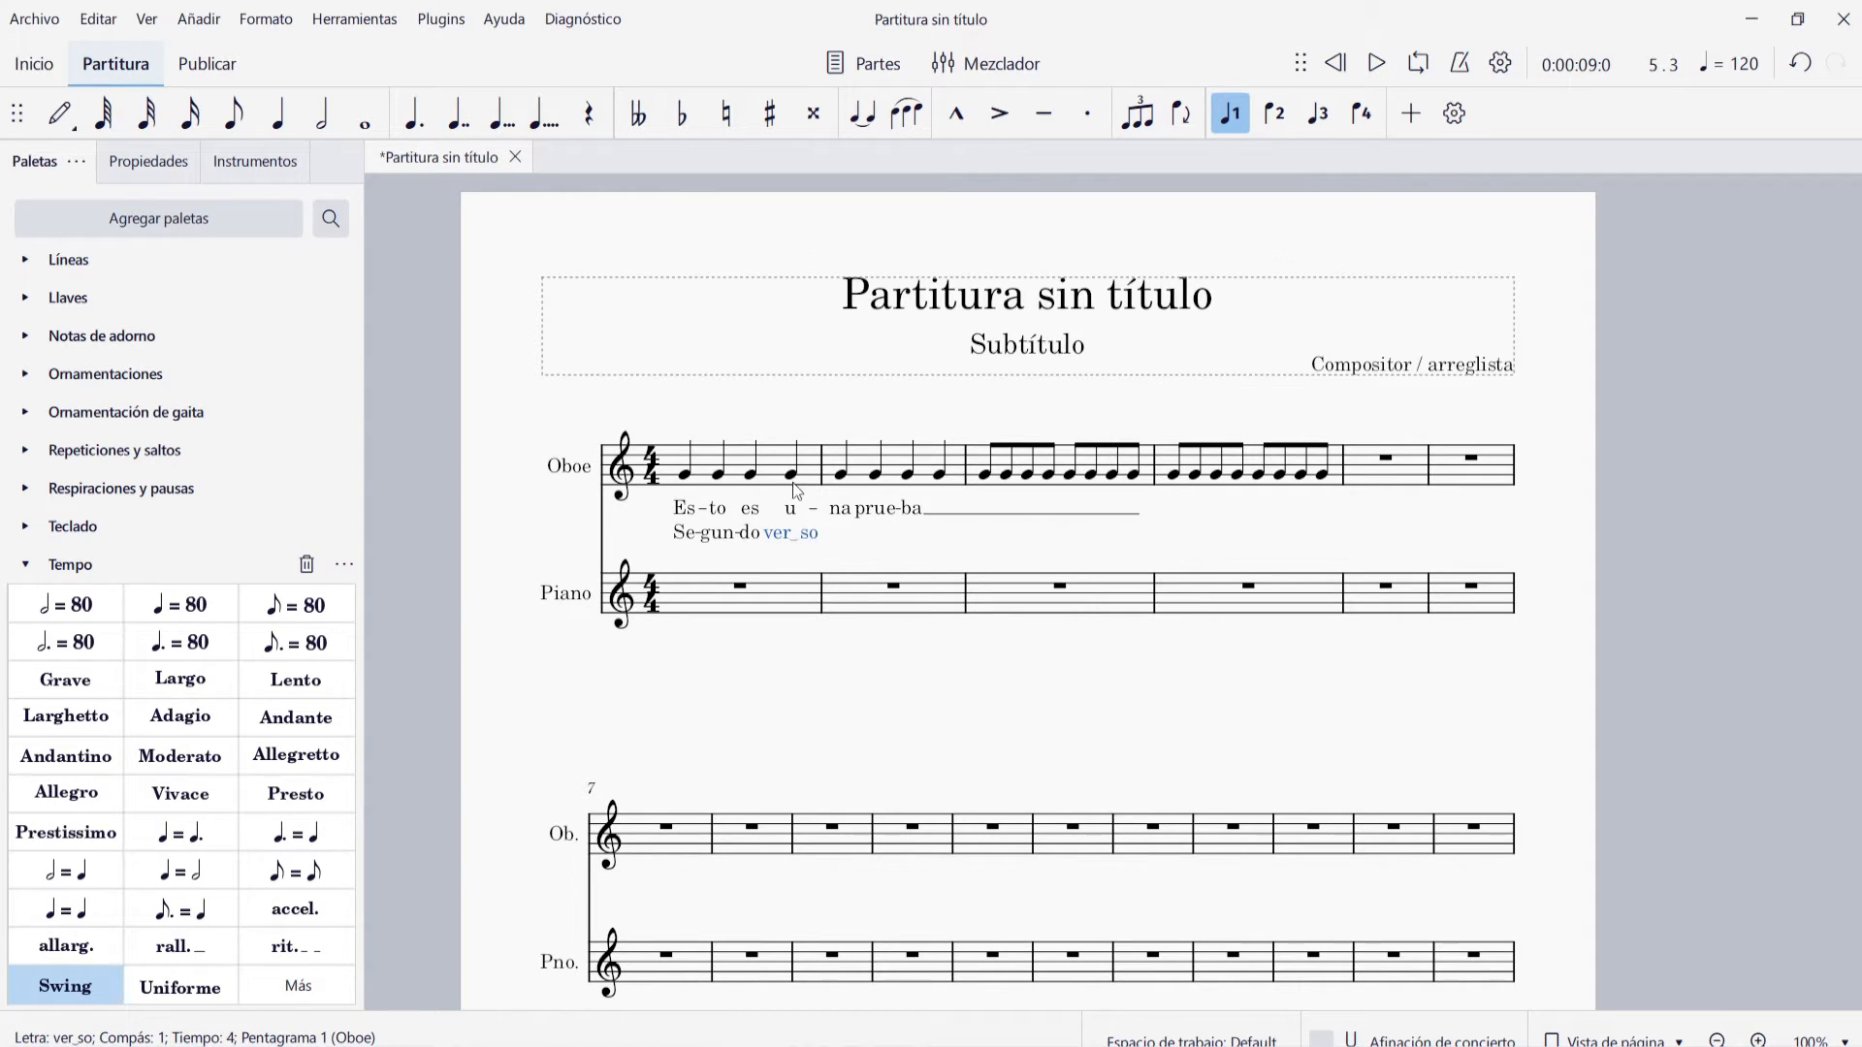
left_click(722, 546)
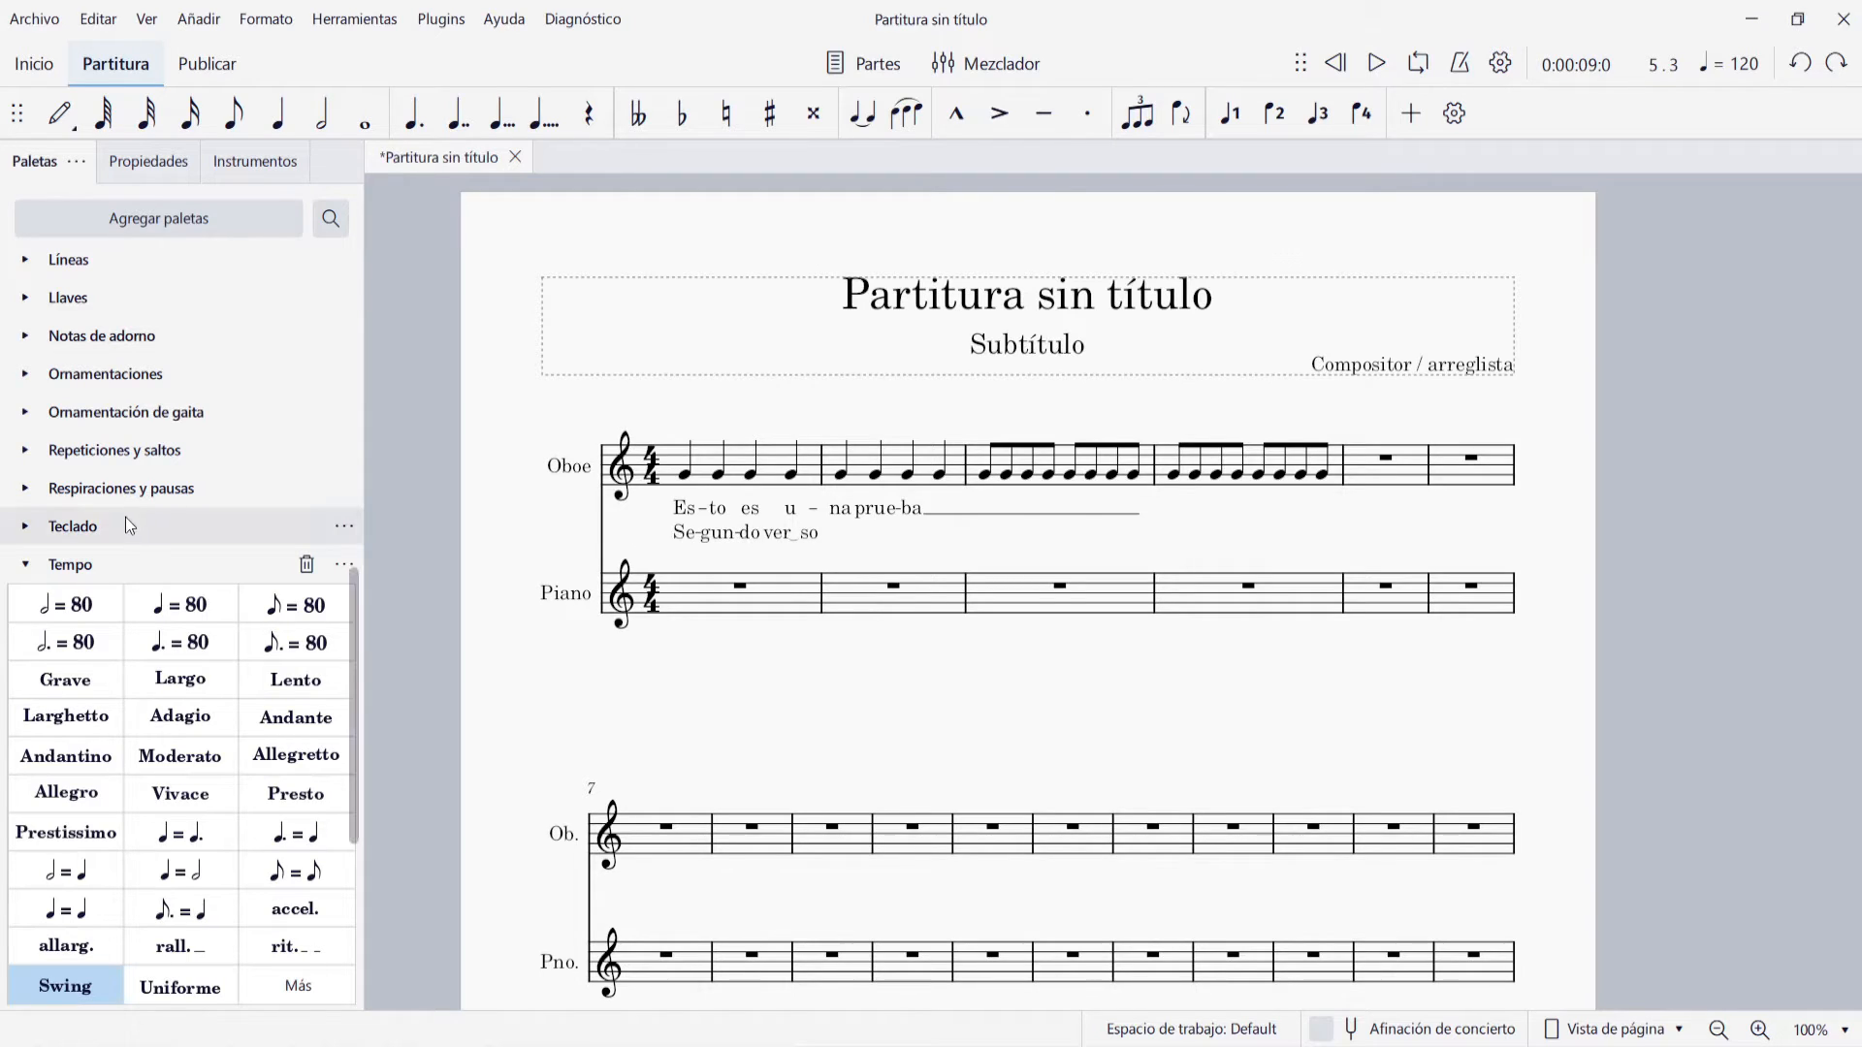
Review the available repeat and jump symbols and find the text elements
left_click(34, 452)
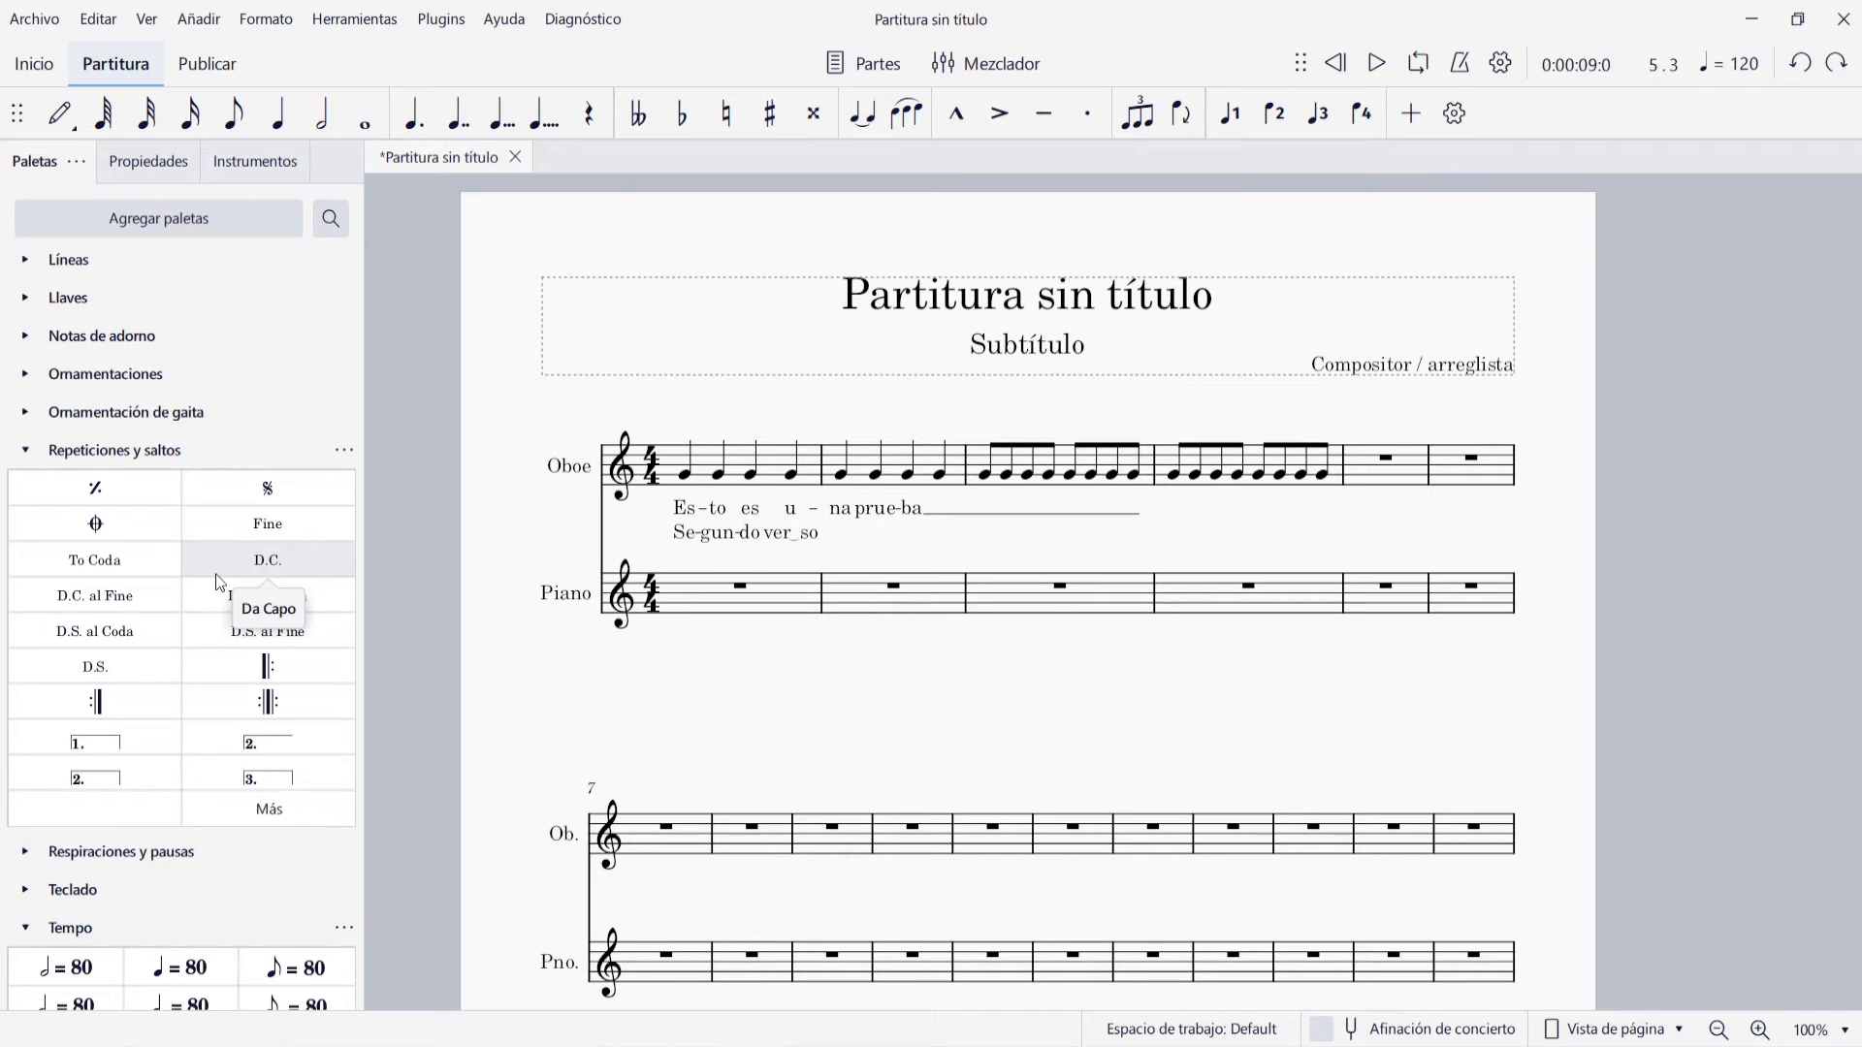
scroll(145, 541, "down", 1)
scroll(145, 541, "down", 9)
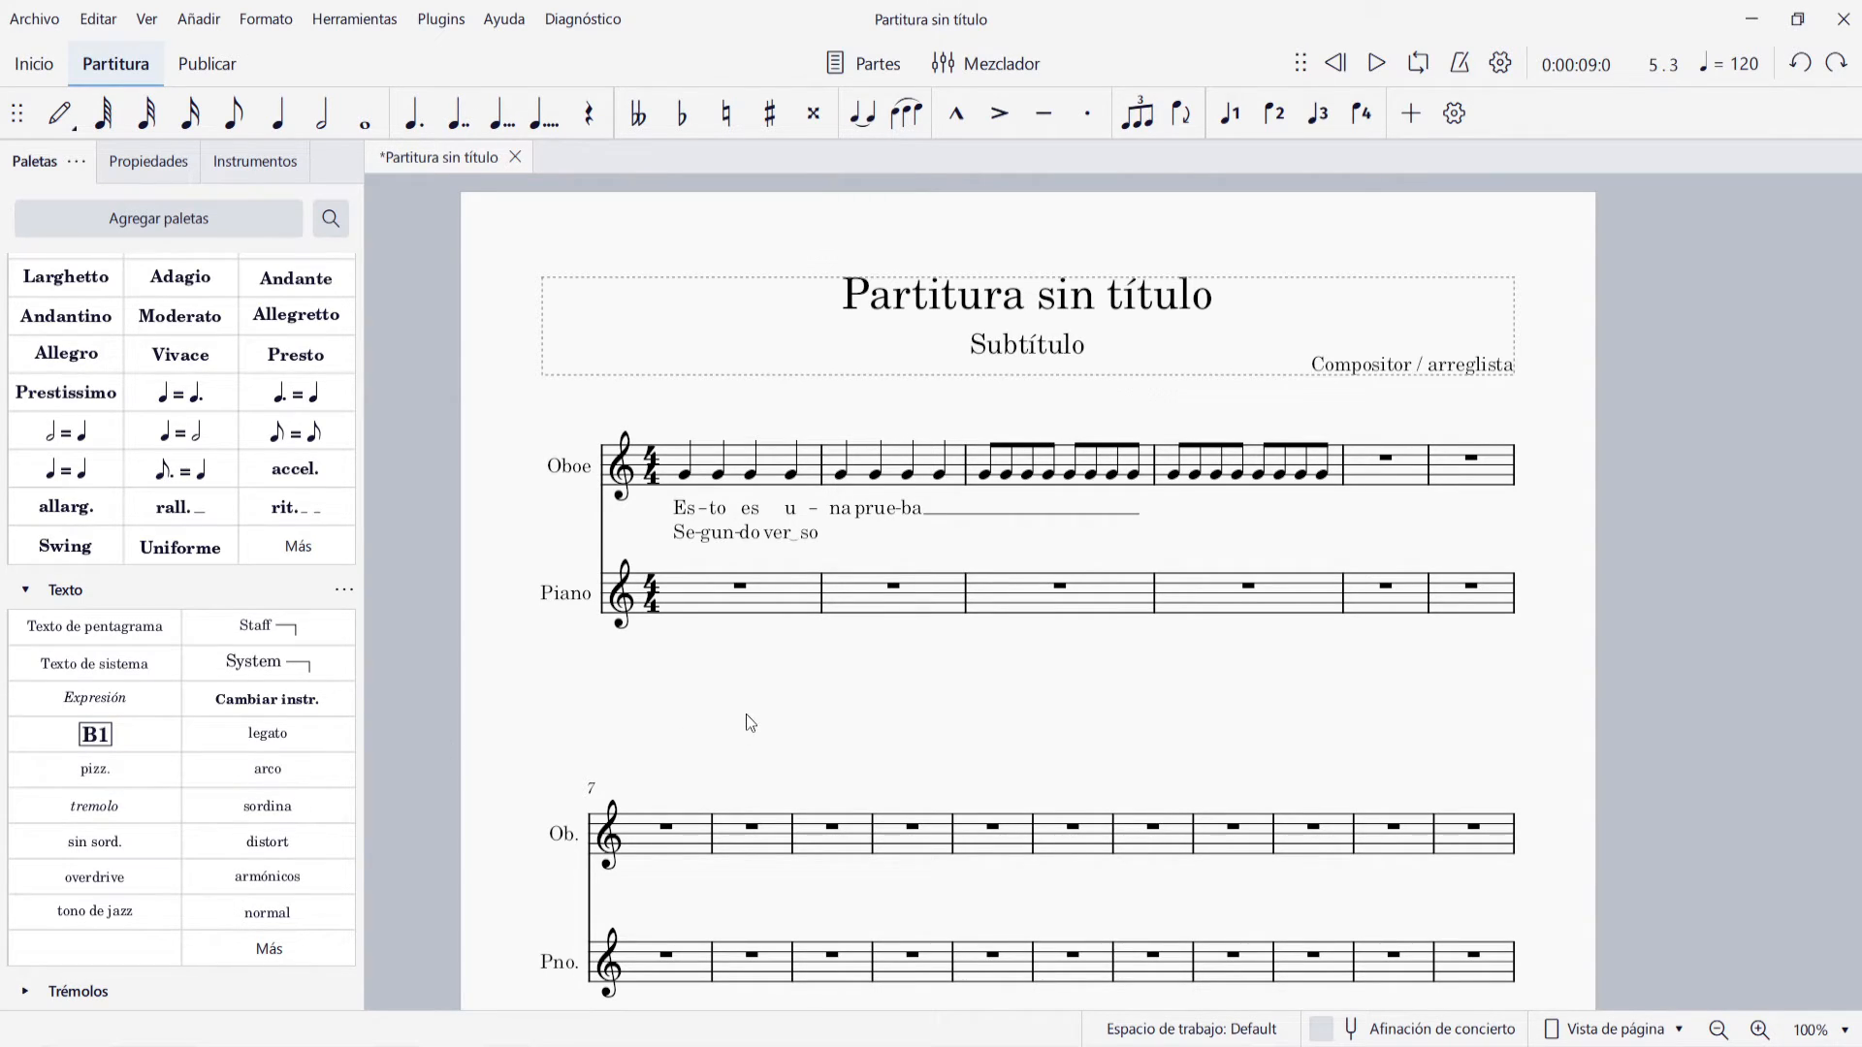
Add rehearsal marks at the first Oboe note and at Oboe measure 10
left_click(685, 473)
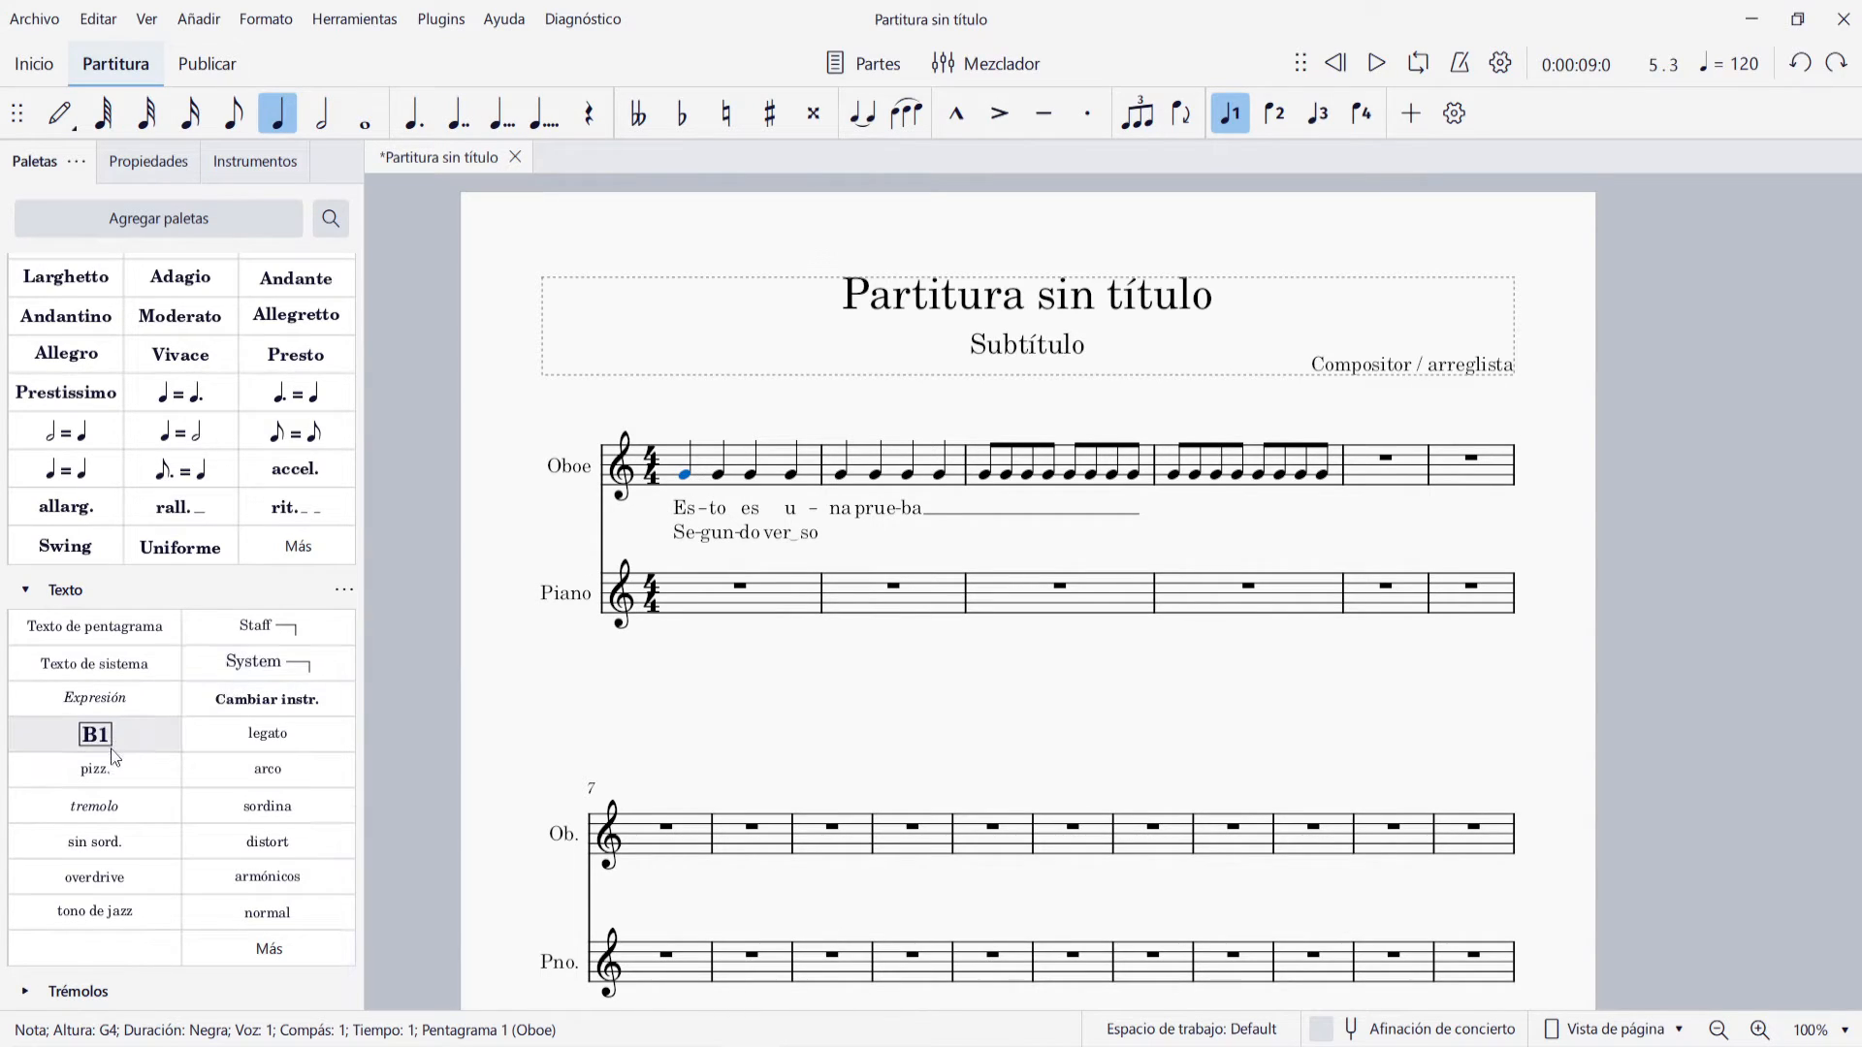
left_click(86, 745)
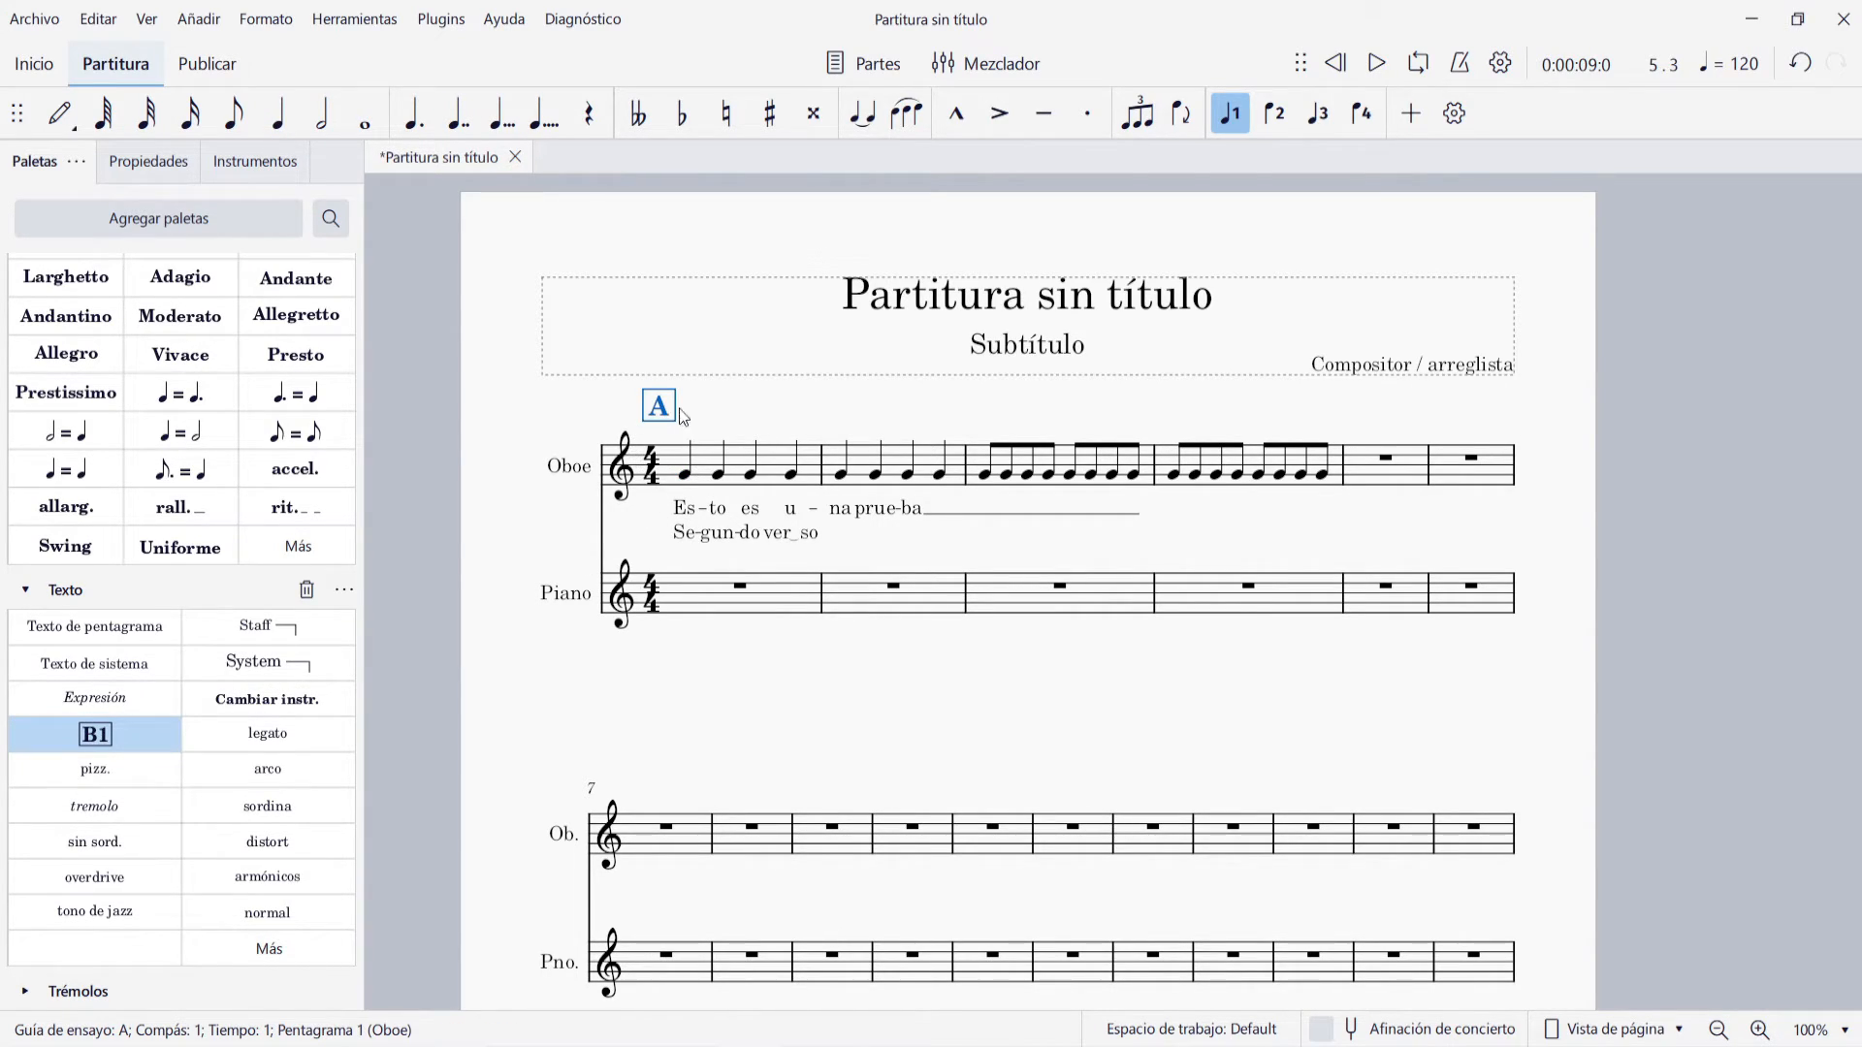
left_click(917, 830)
left_click(101, 733)
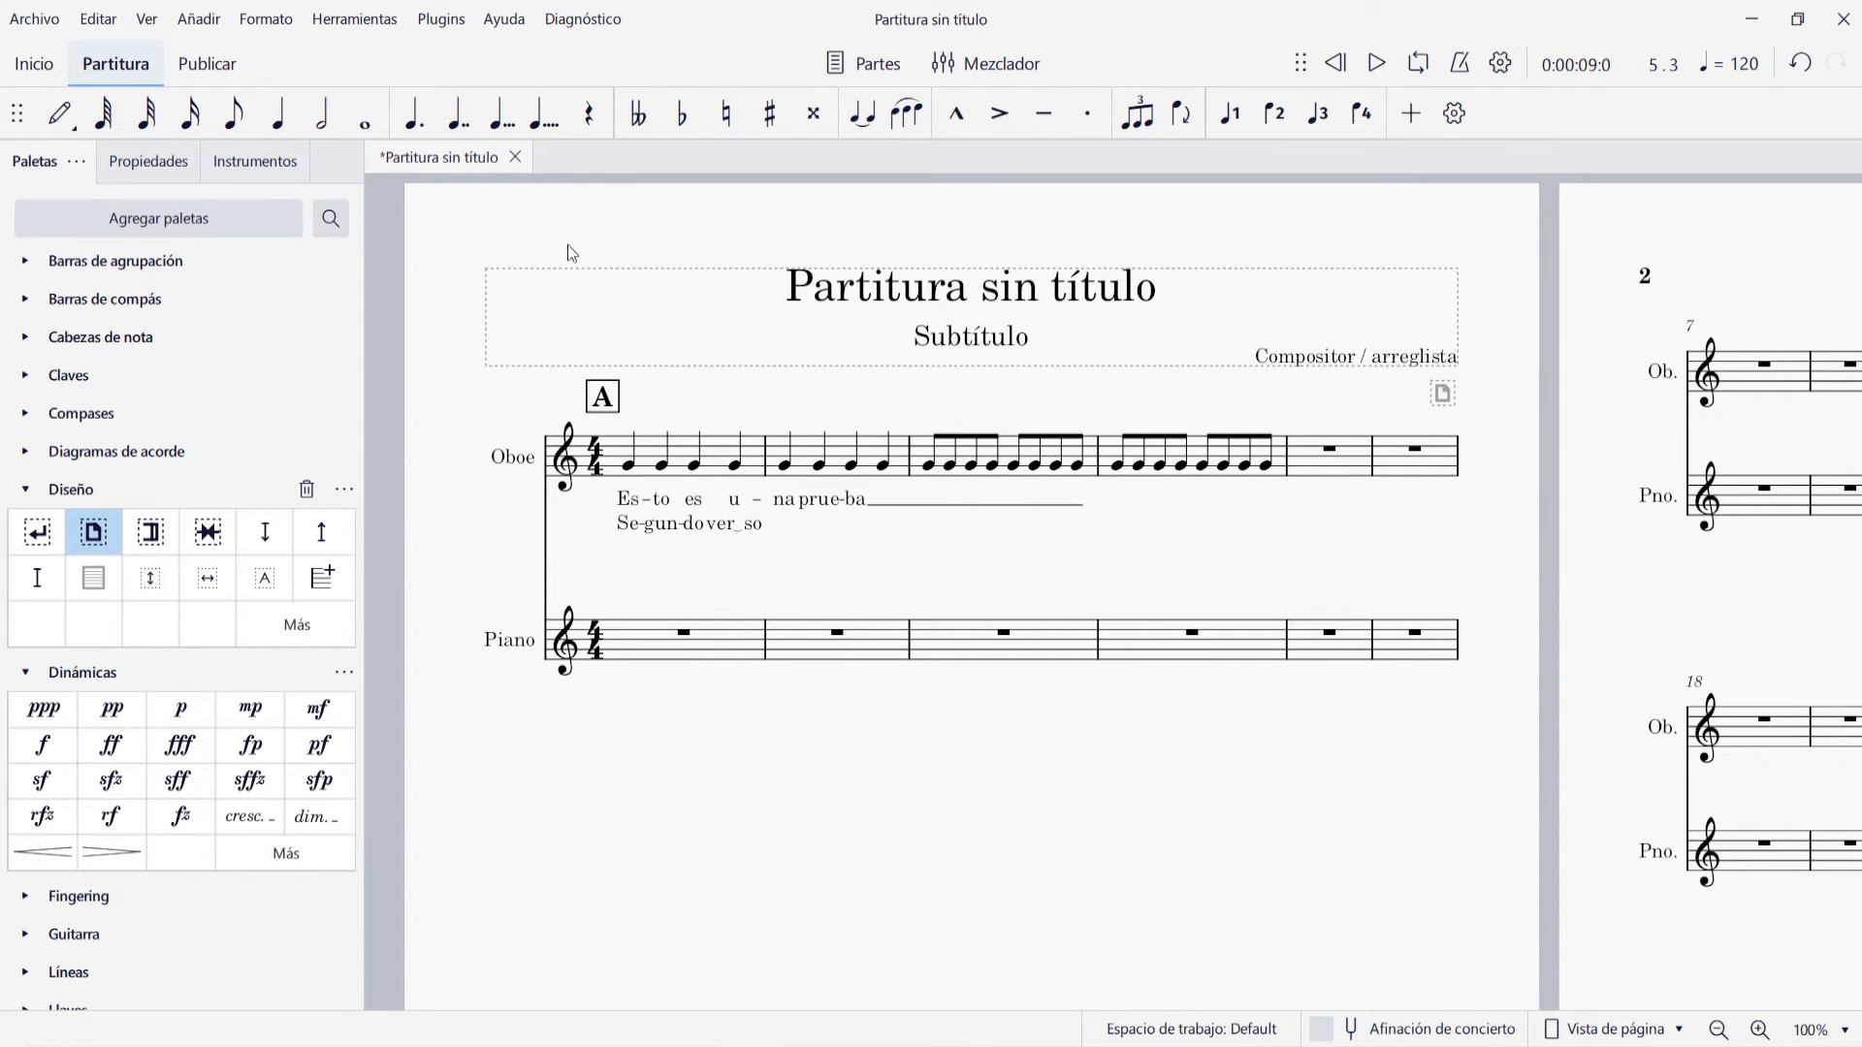
Examine the full list of text types that can be added to the score
left_click(201, 21)
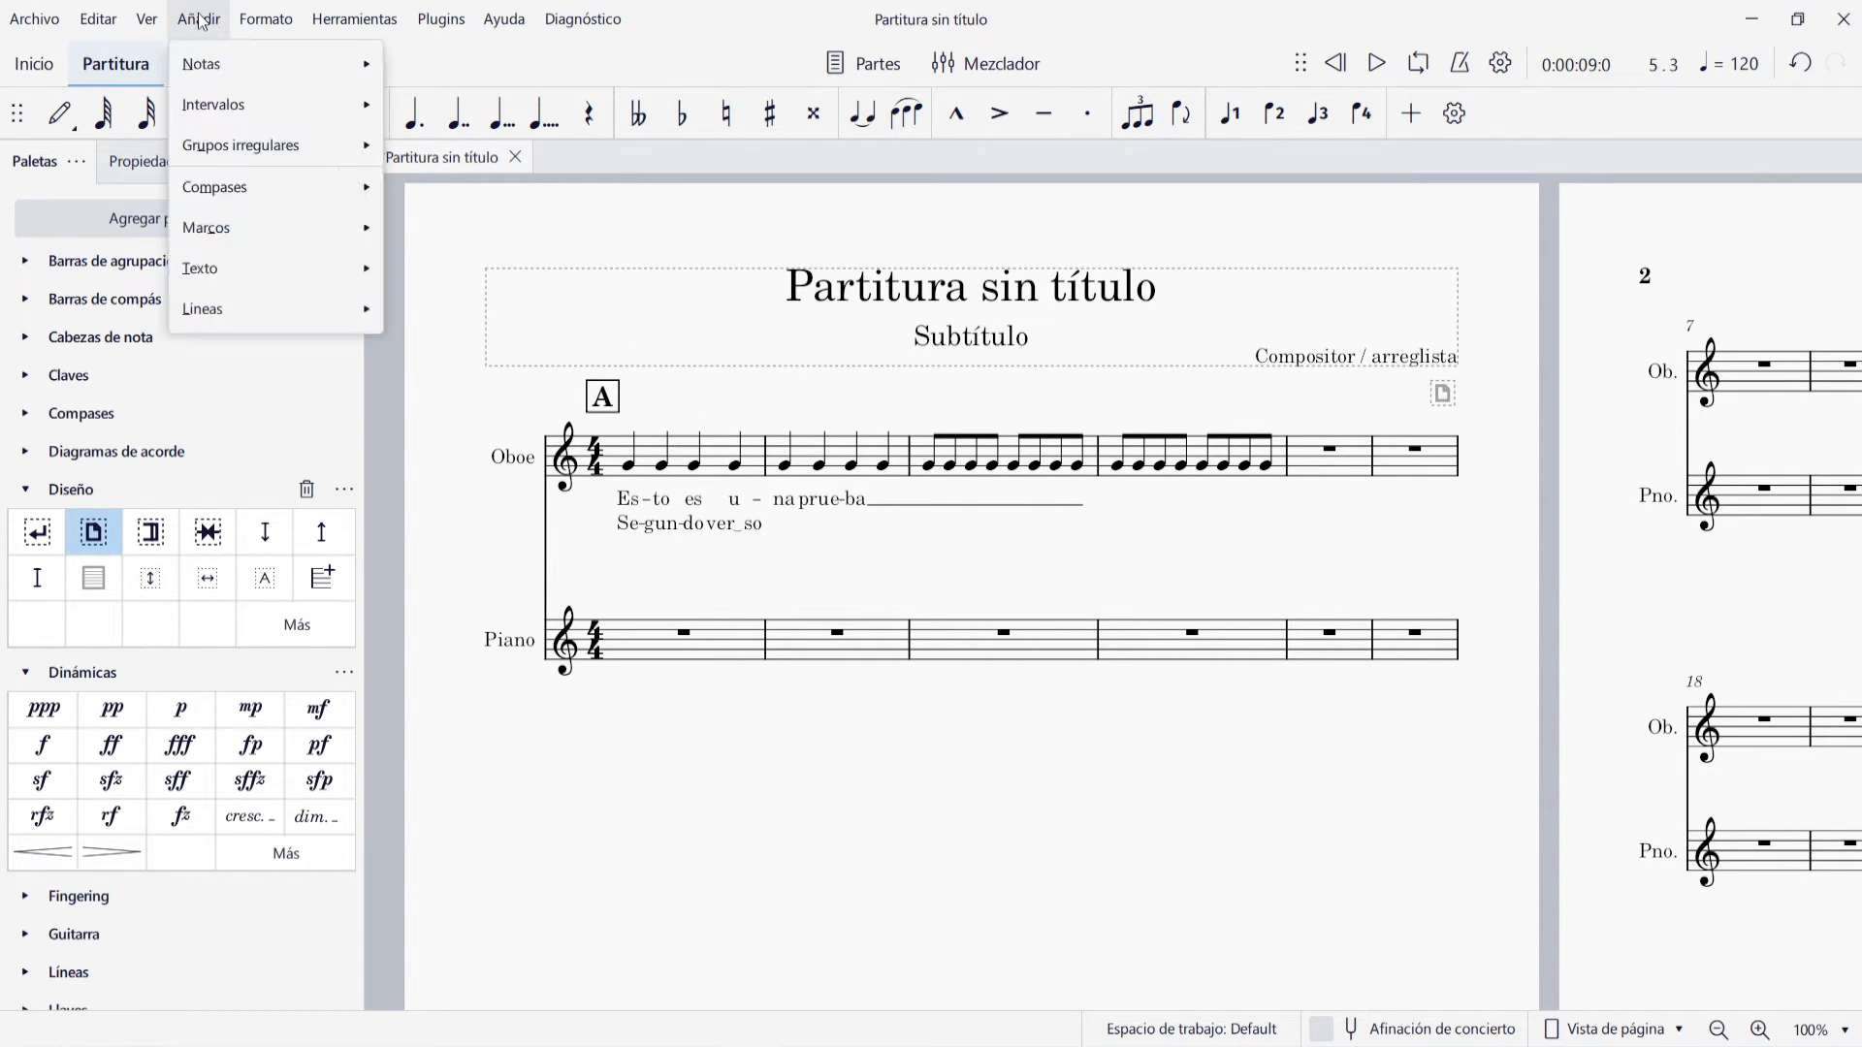
mouse_move(291, 268)
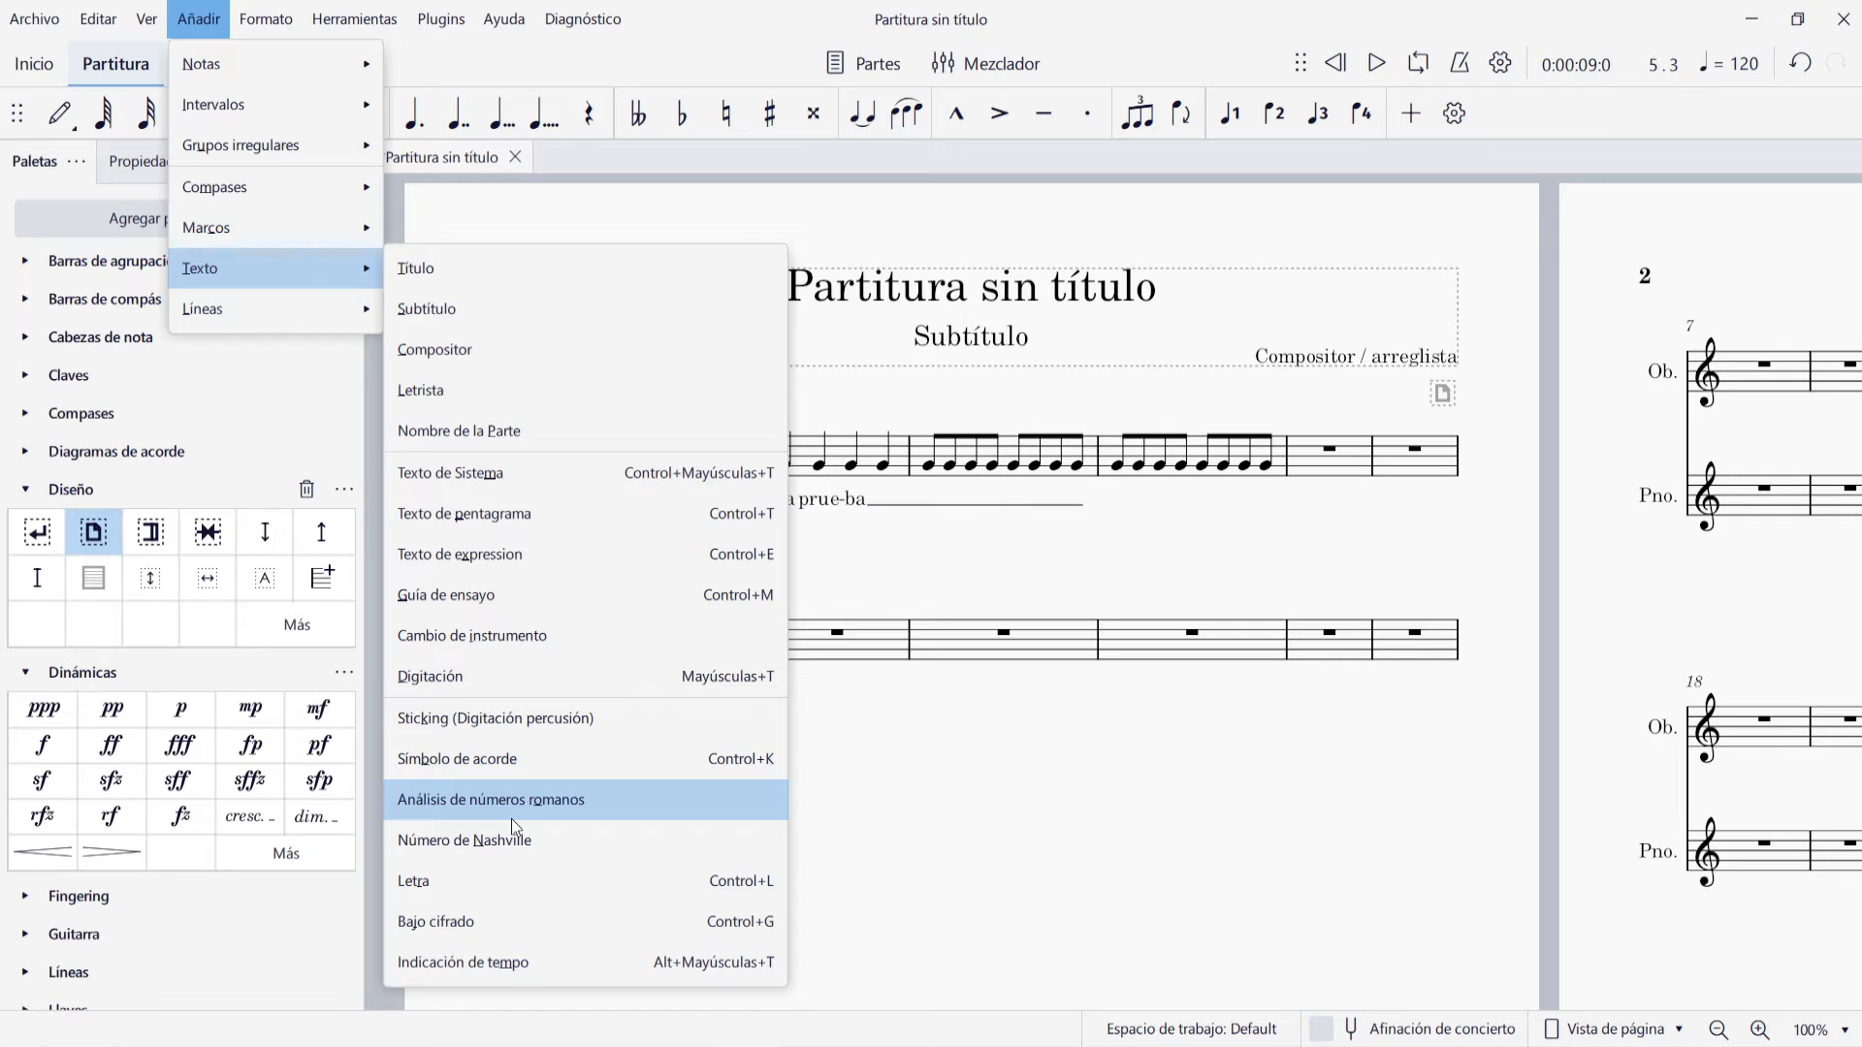
left_click(951, 795)
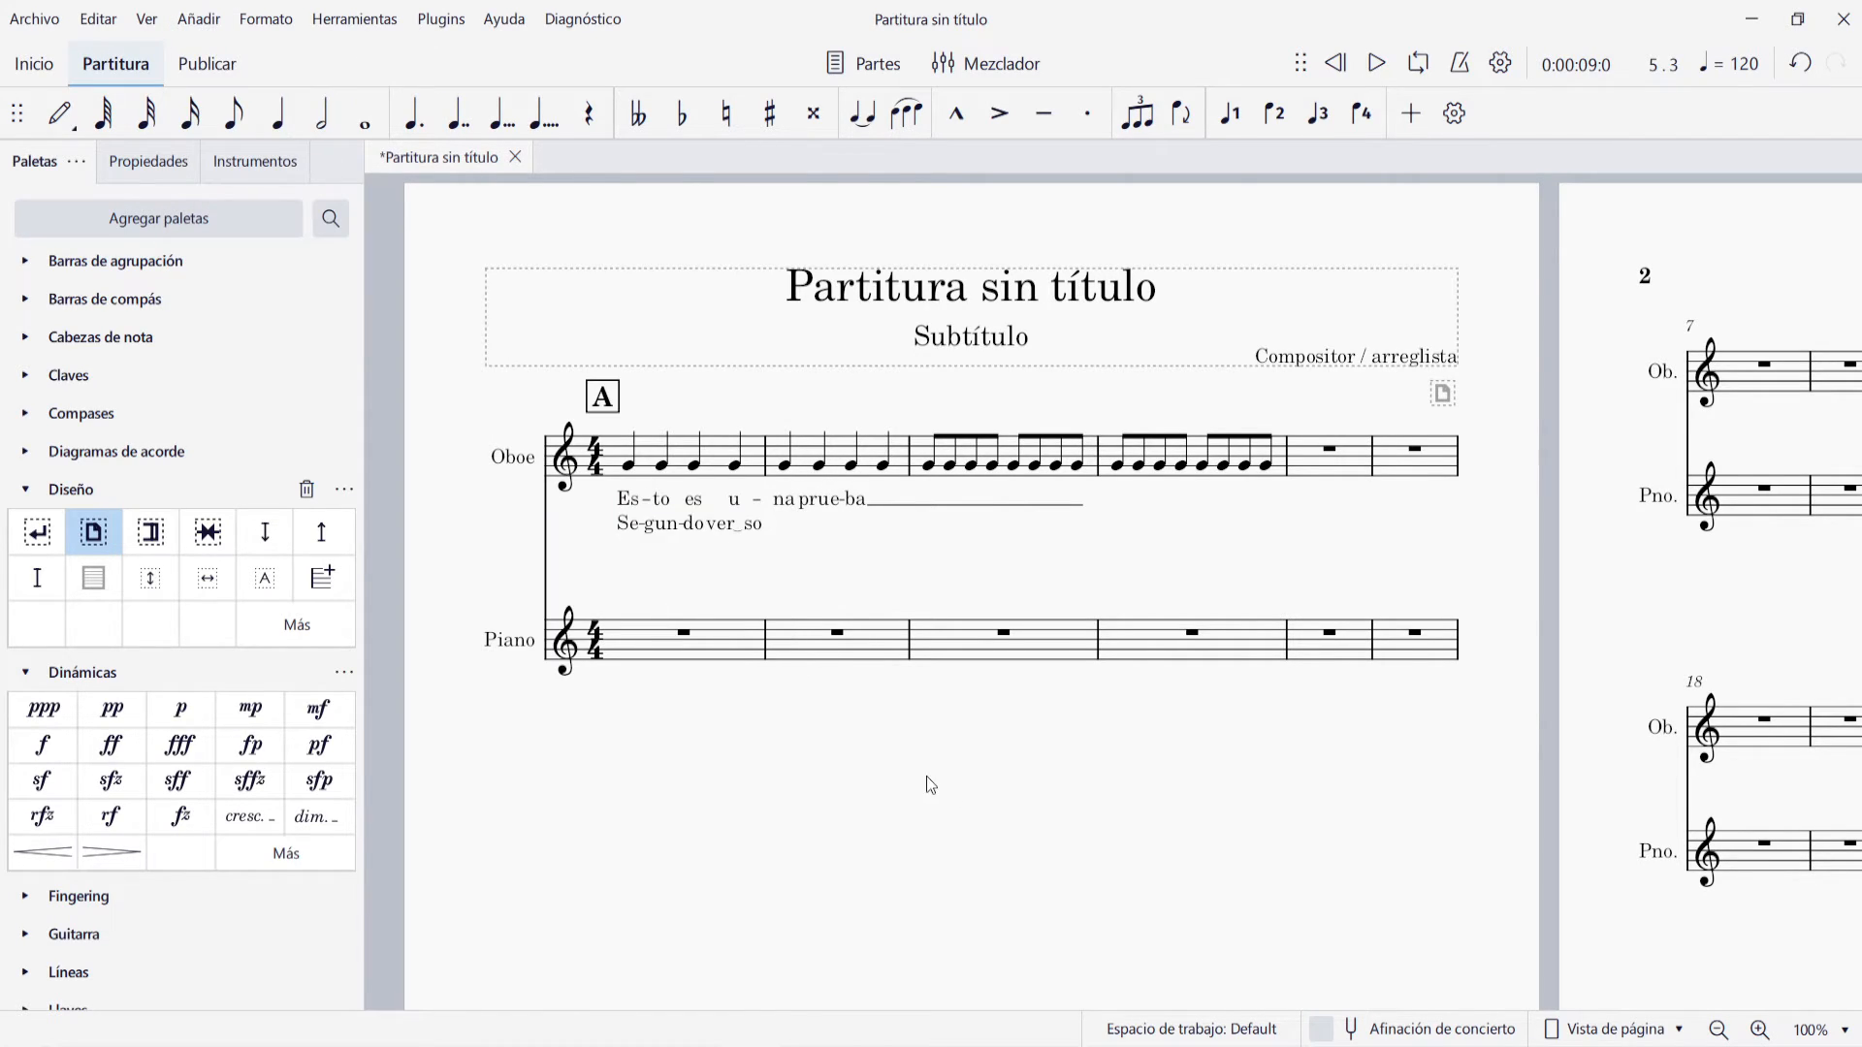
Add the chord symbols C and G7 above the first notes of Oboe measures 1 and 2
left_click(629, 464)
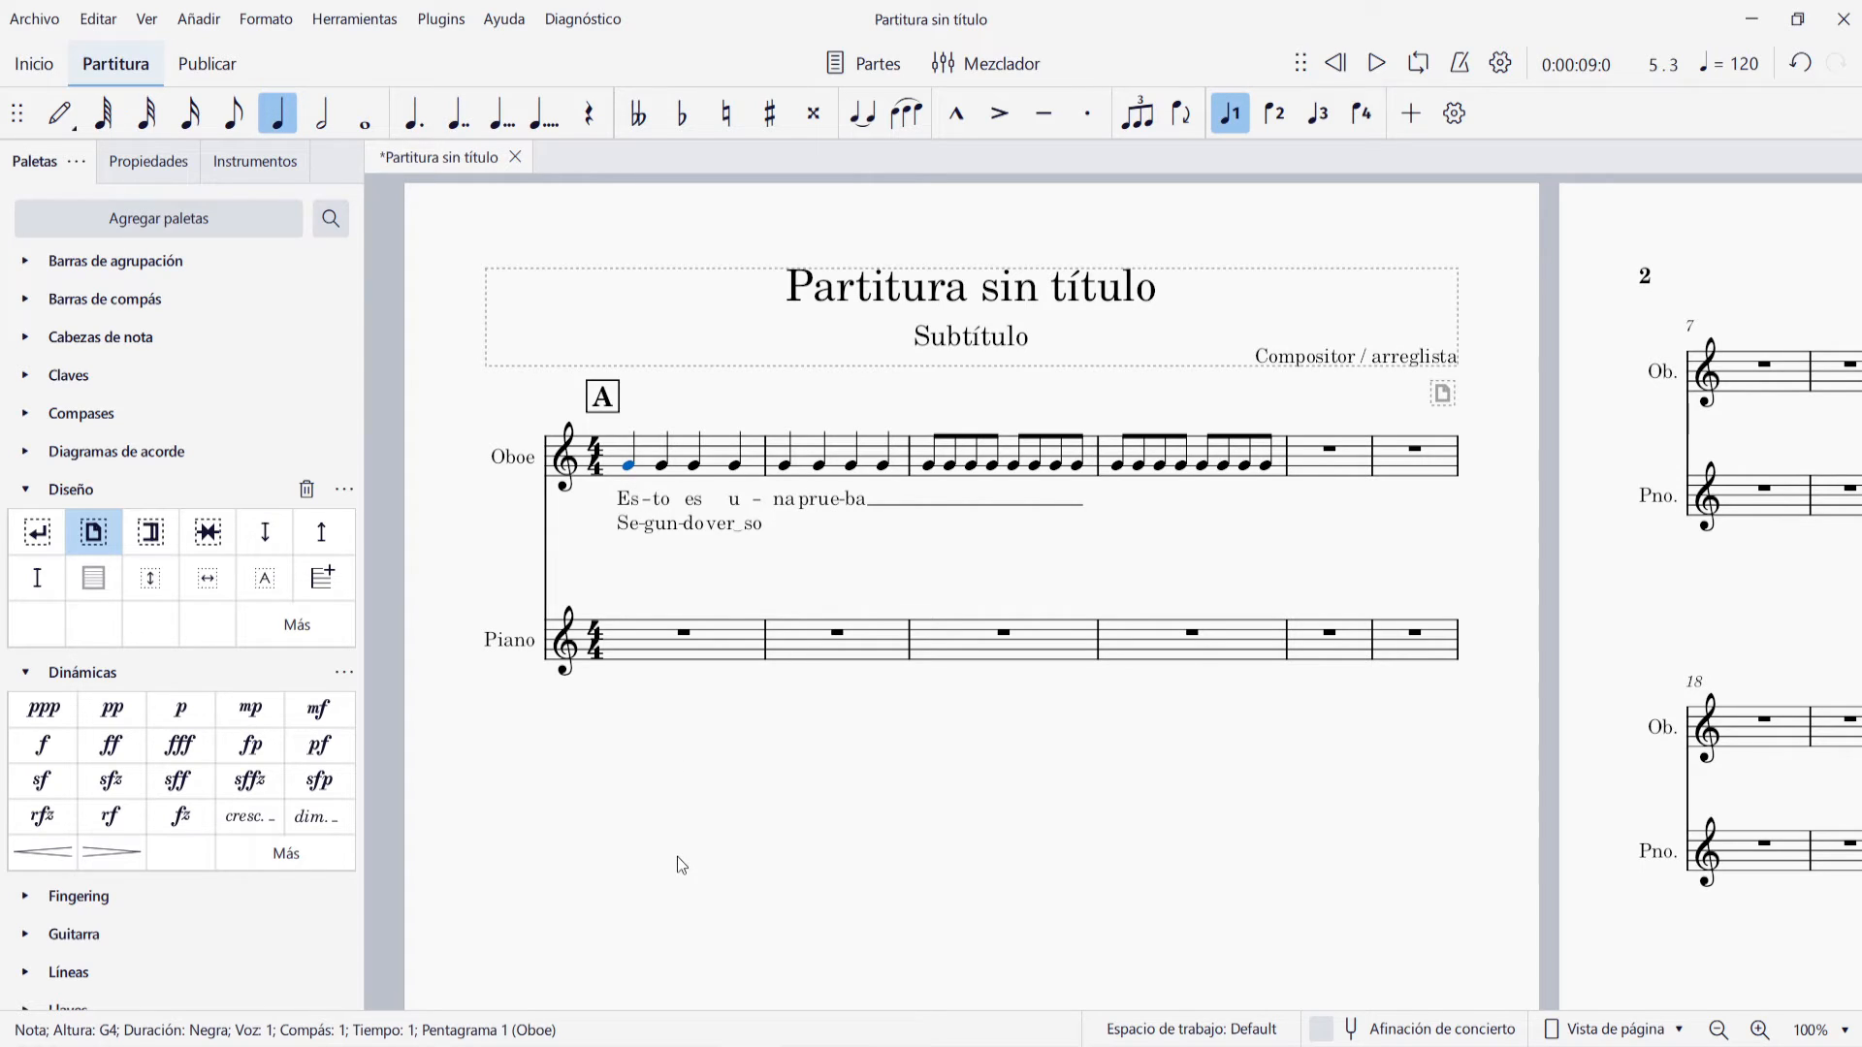
key("ctrl+k")
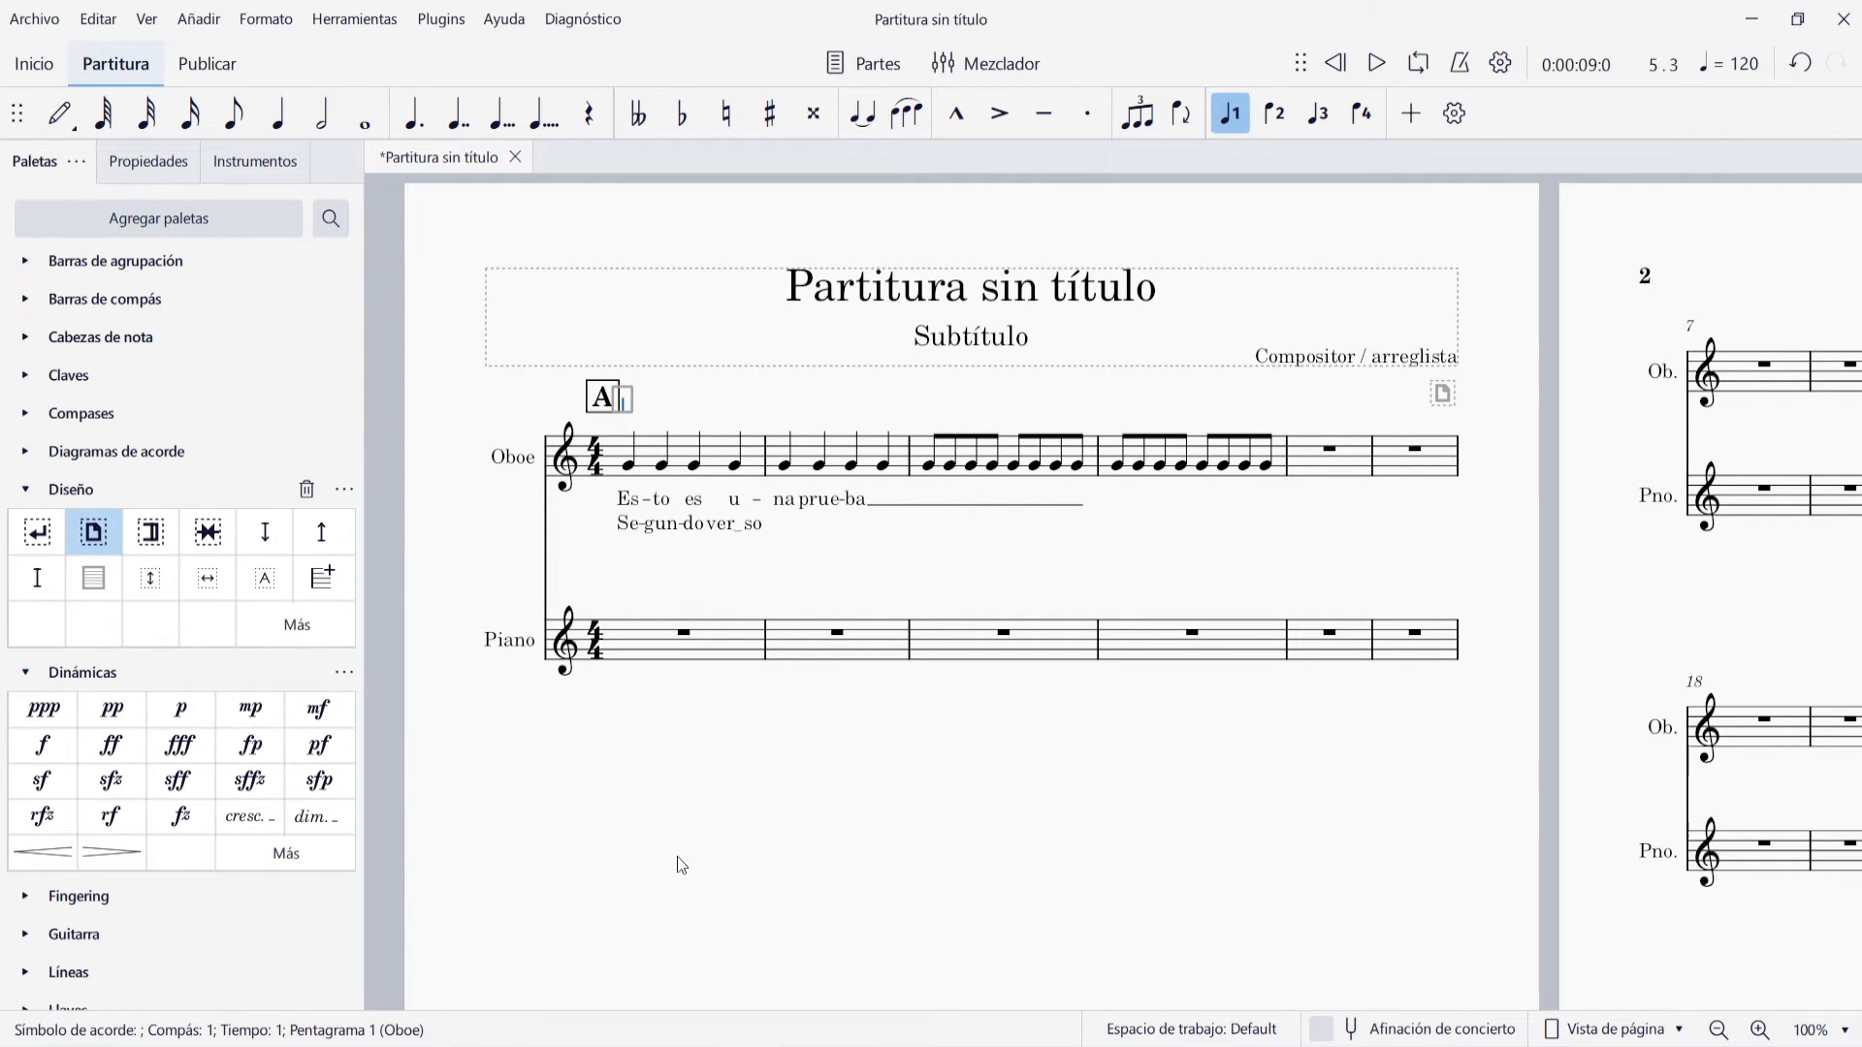
type("C")
key("Escape")
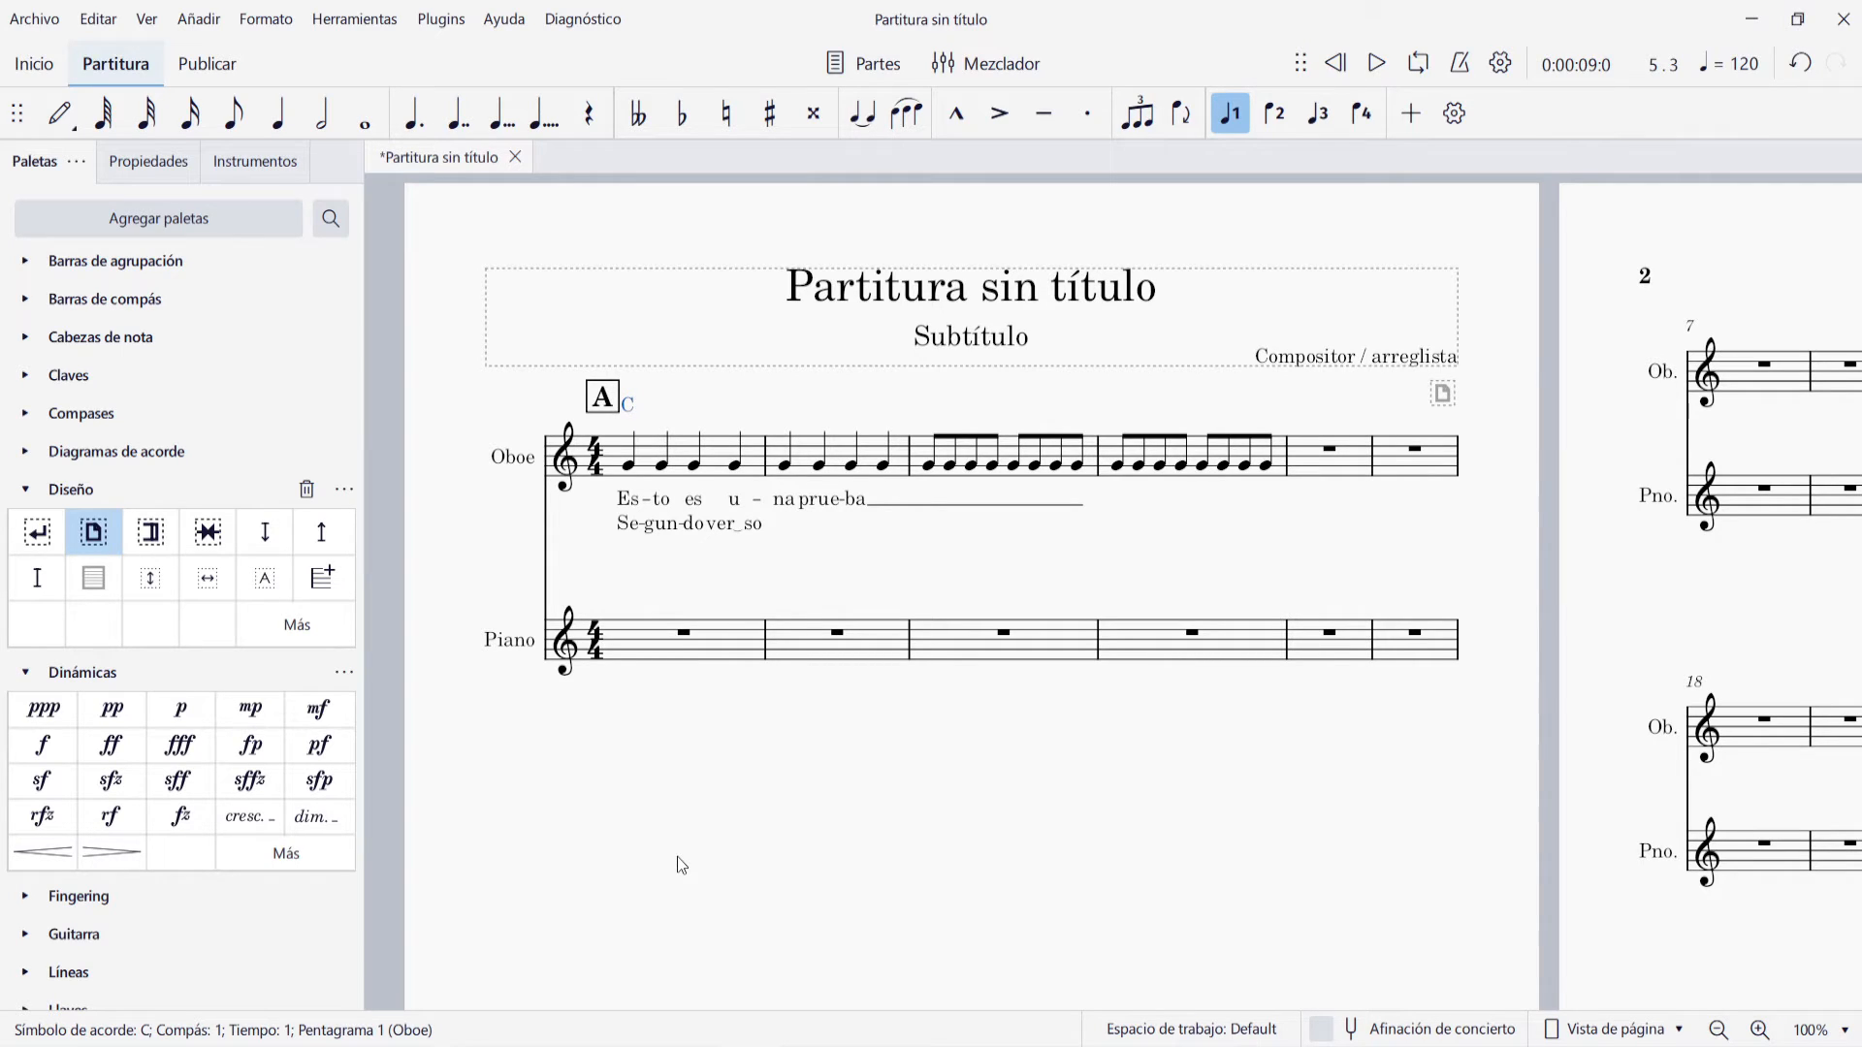
left_click(787, 467)
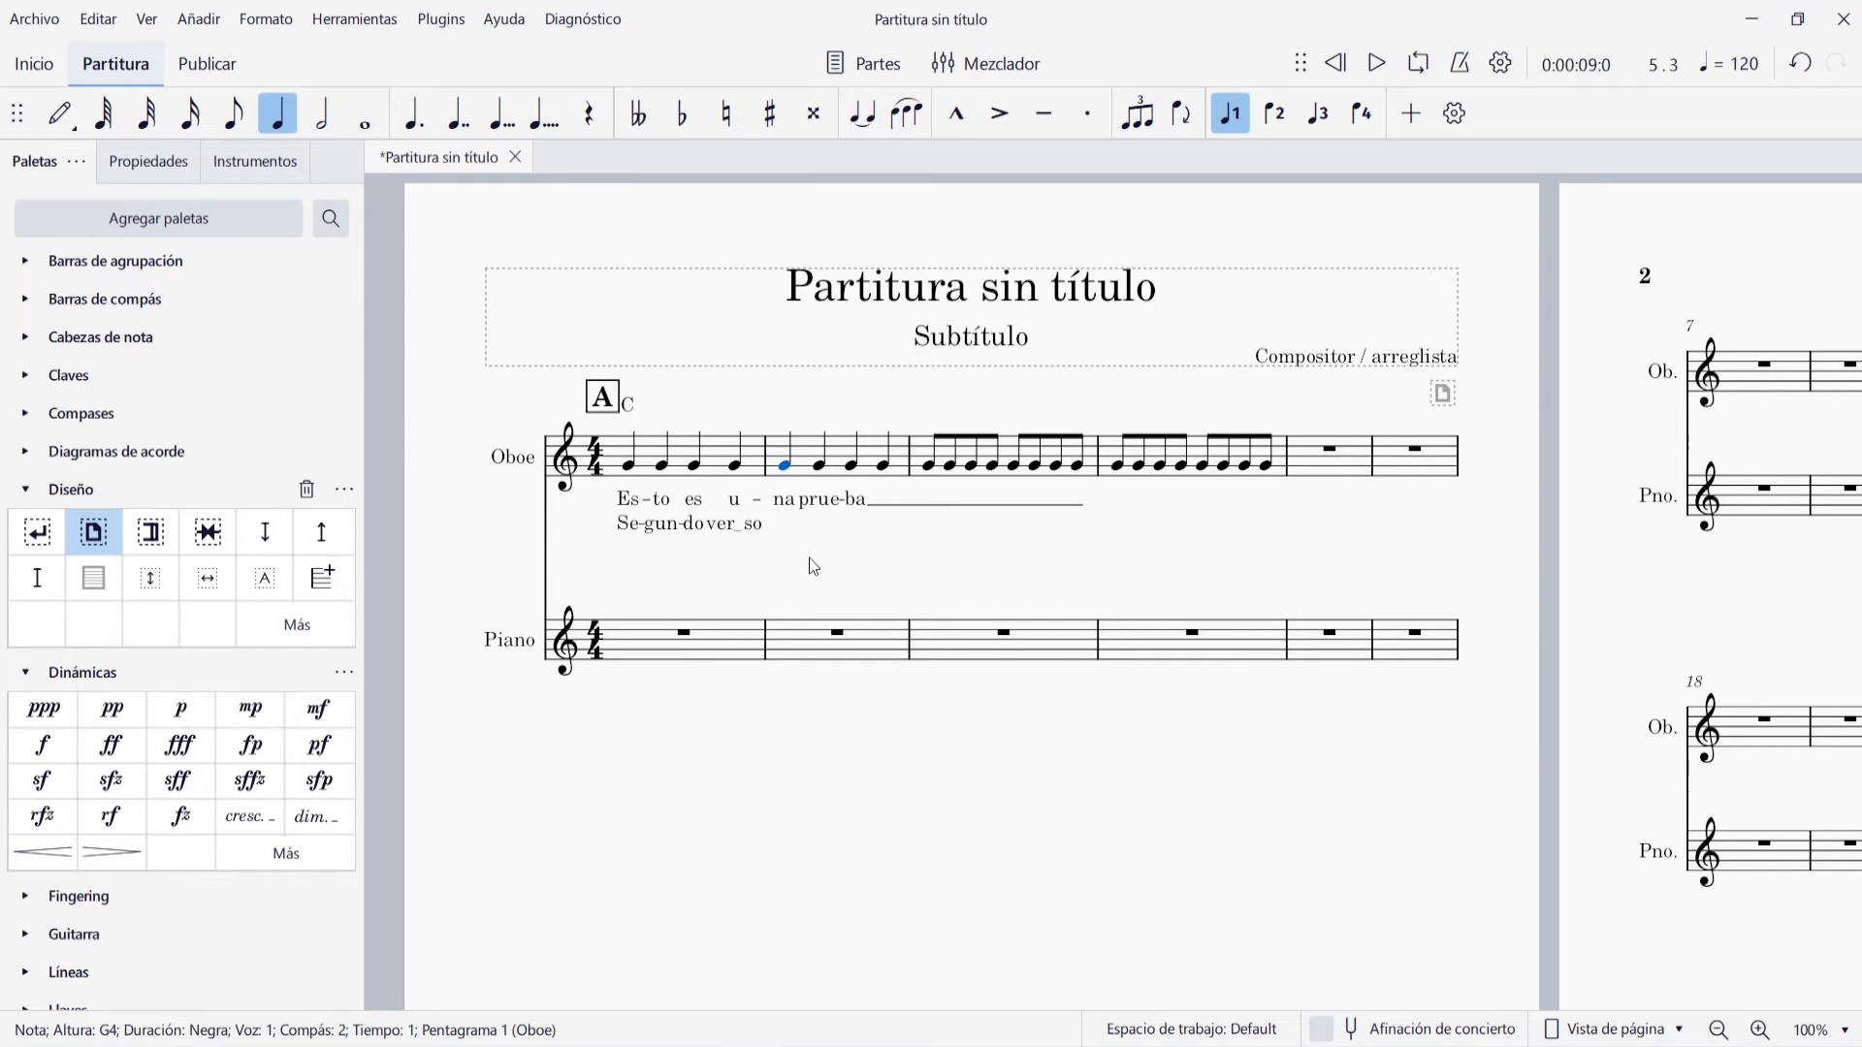
key("ctrl+k")
type("G7")
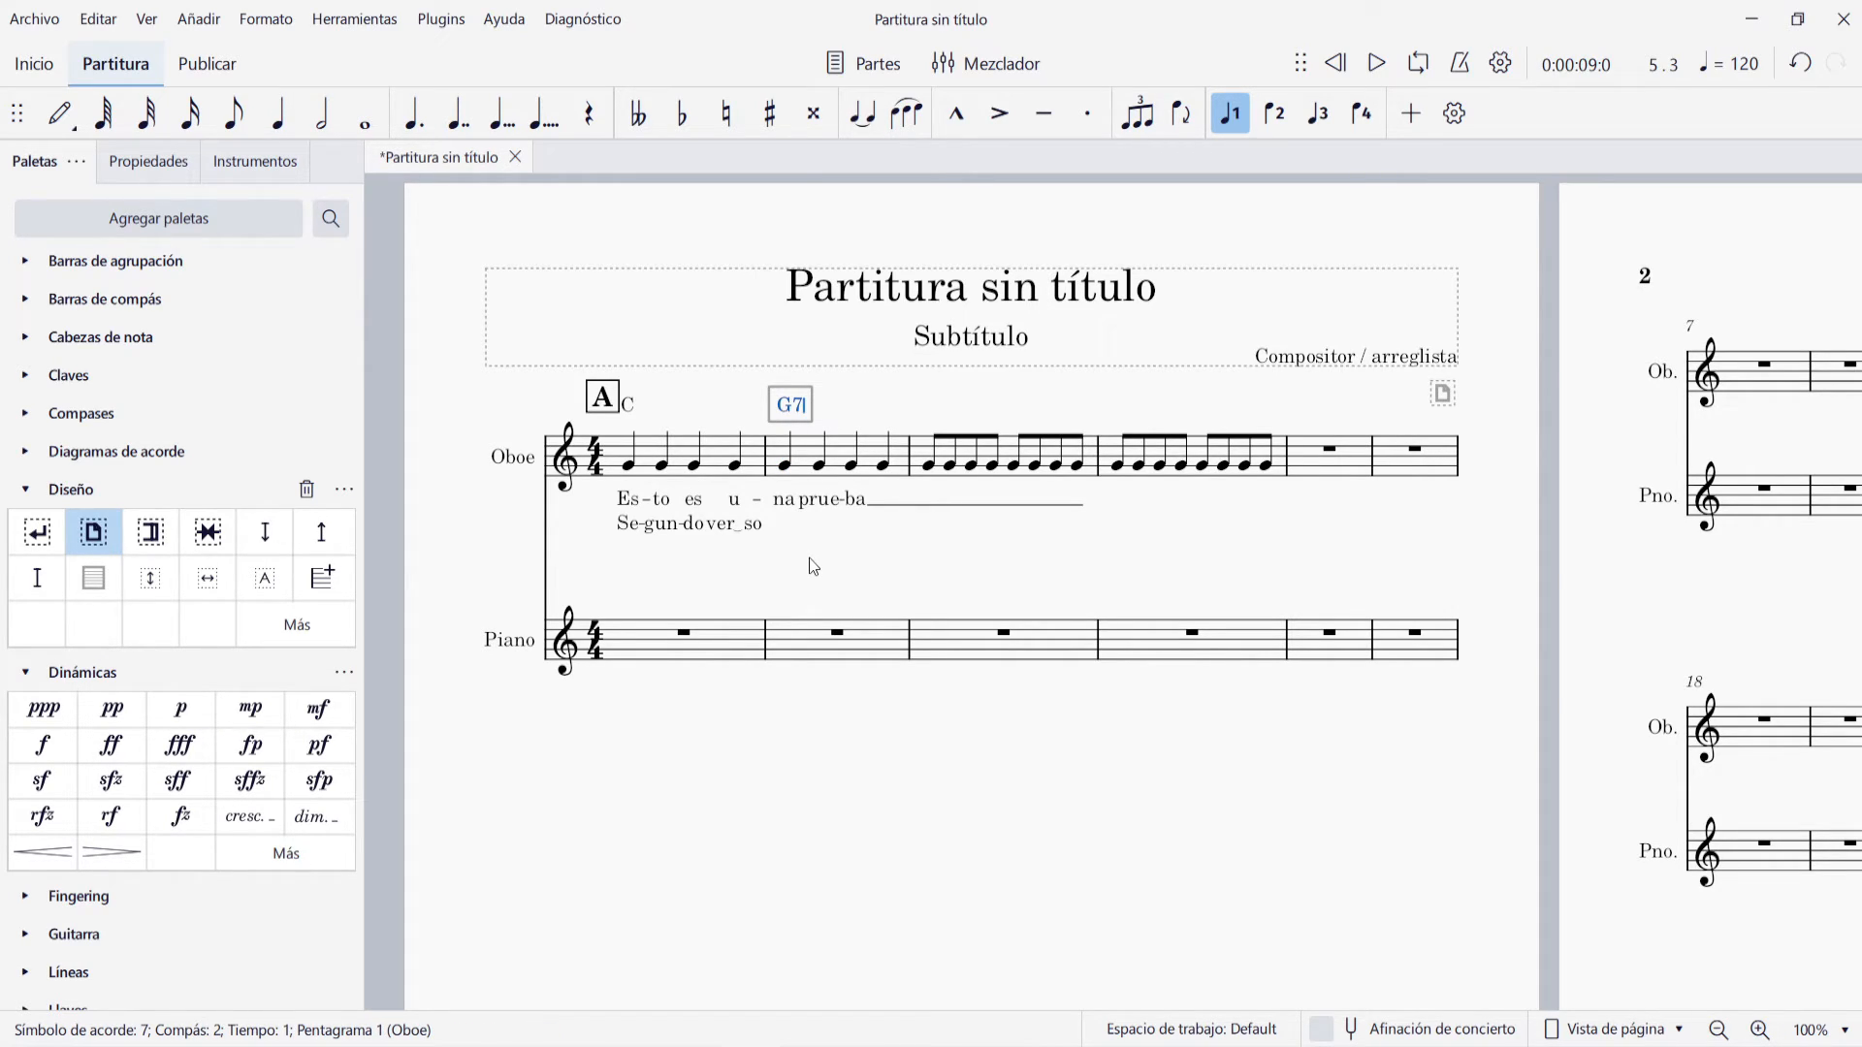
key("Escape")
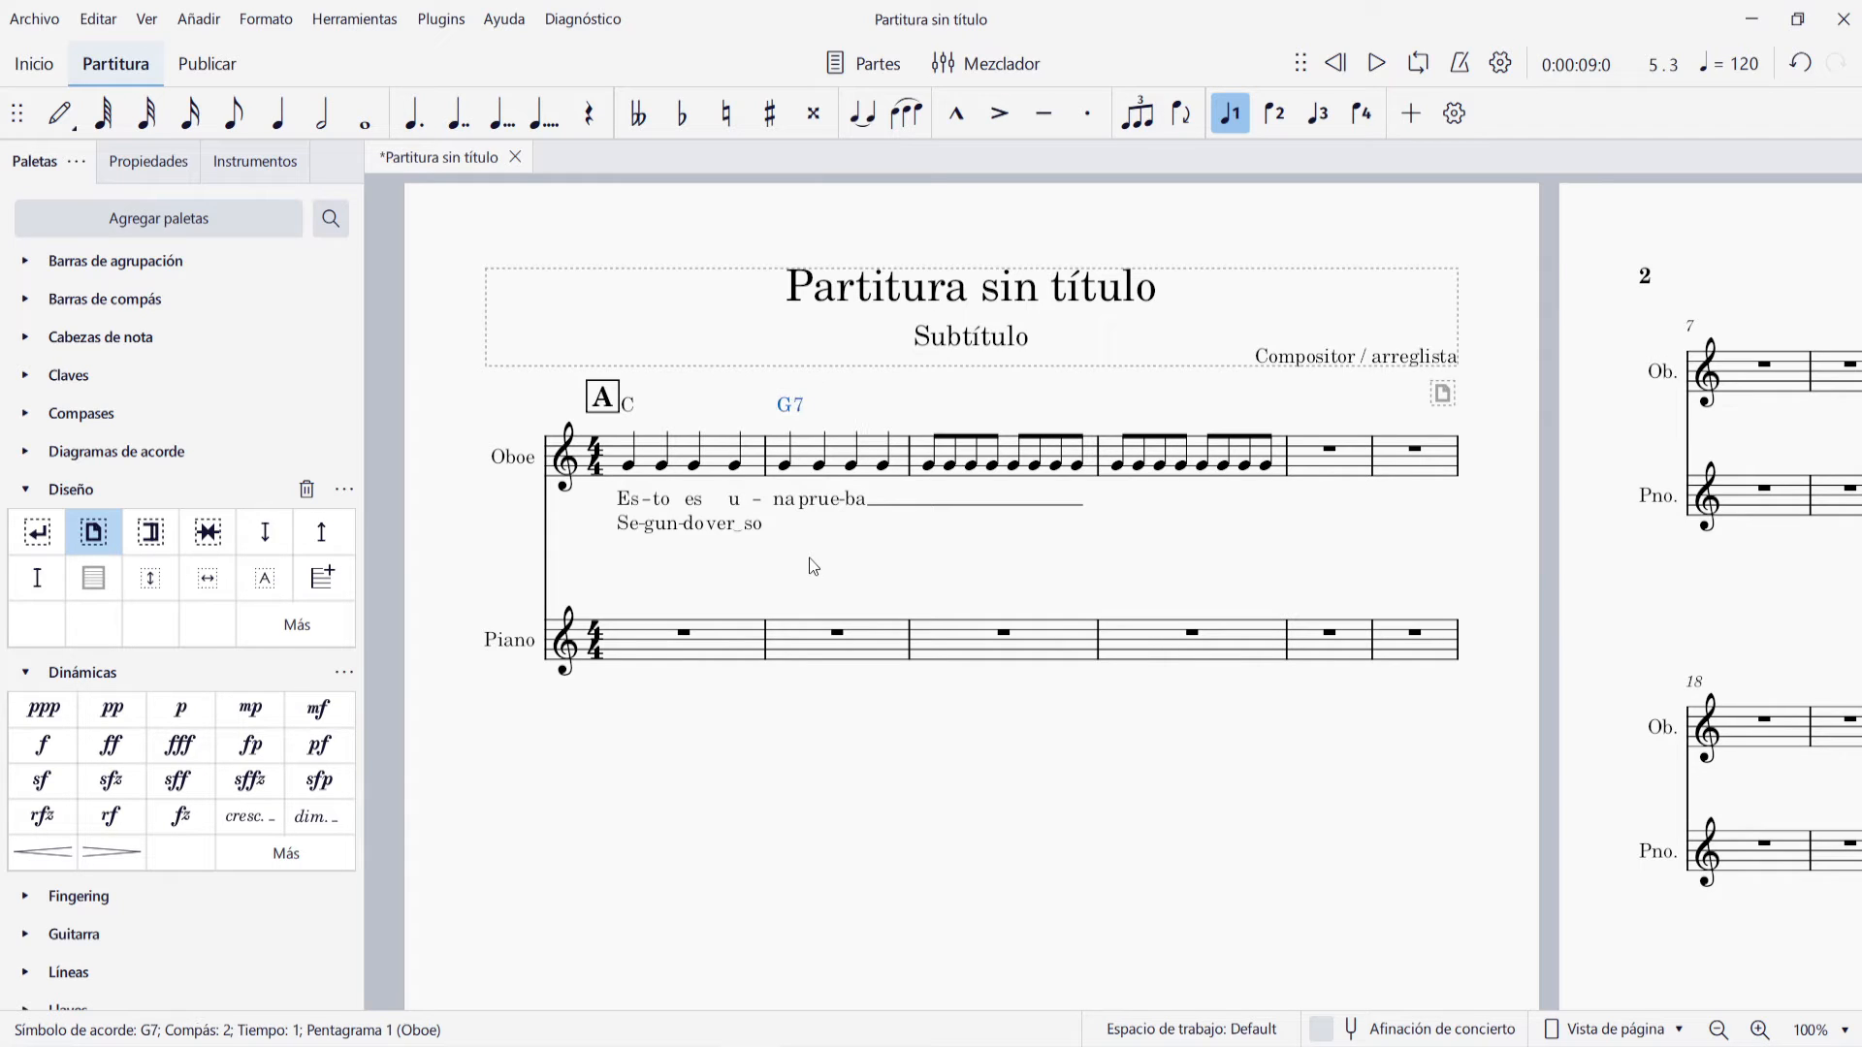
Add the Roman numeral analysis v# under the second note of Oboe measure 2
left_click(820, 466)
left_click(199, 19)
mouse_move(258, 203)
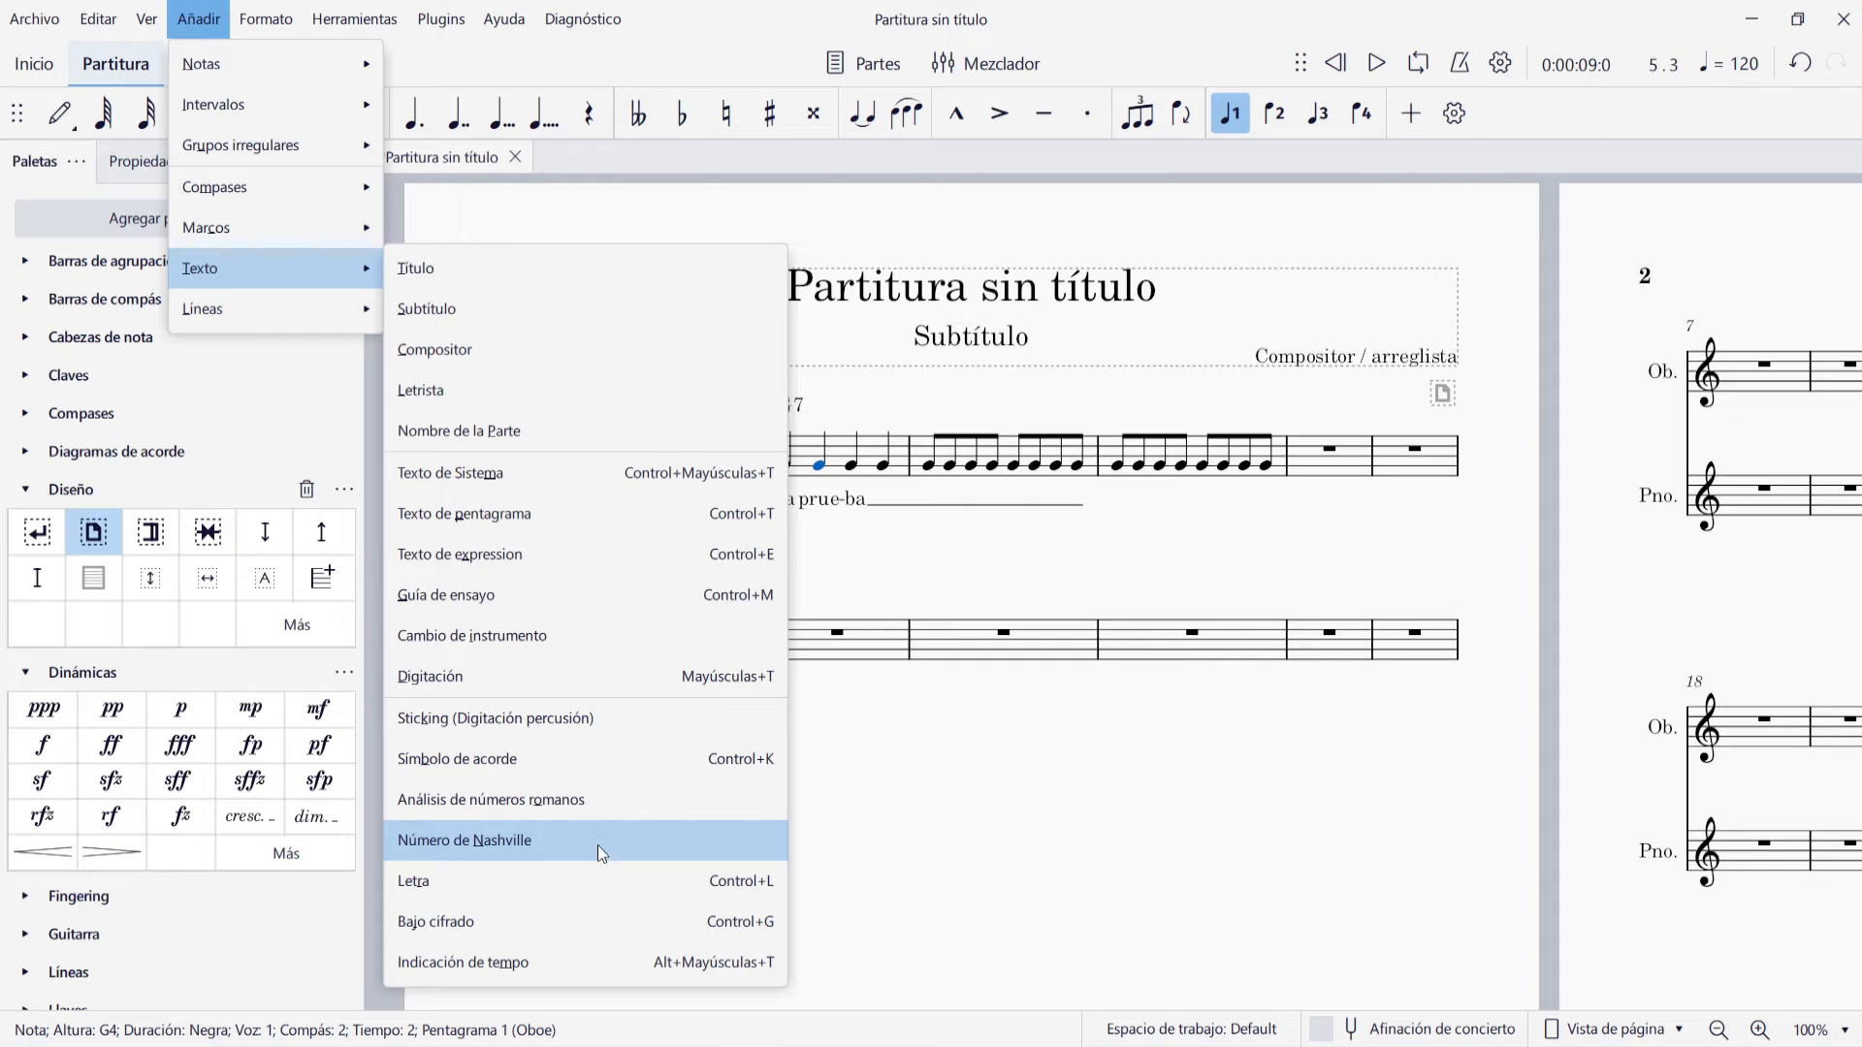
left_click(614, 801)
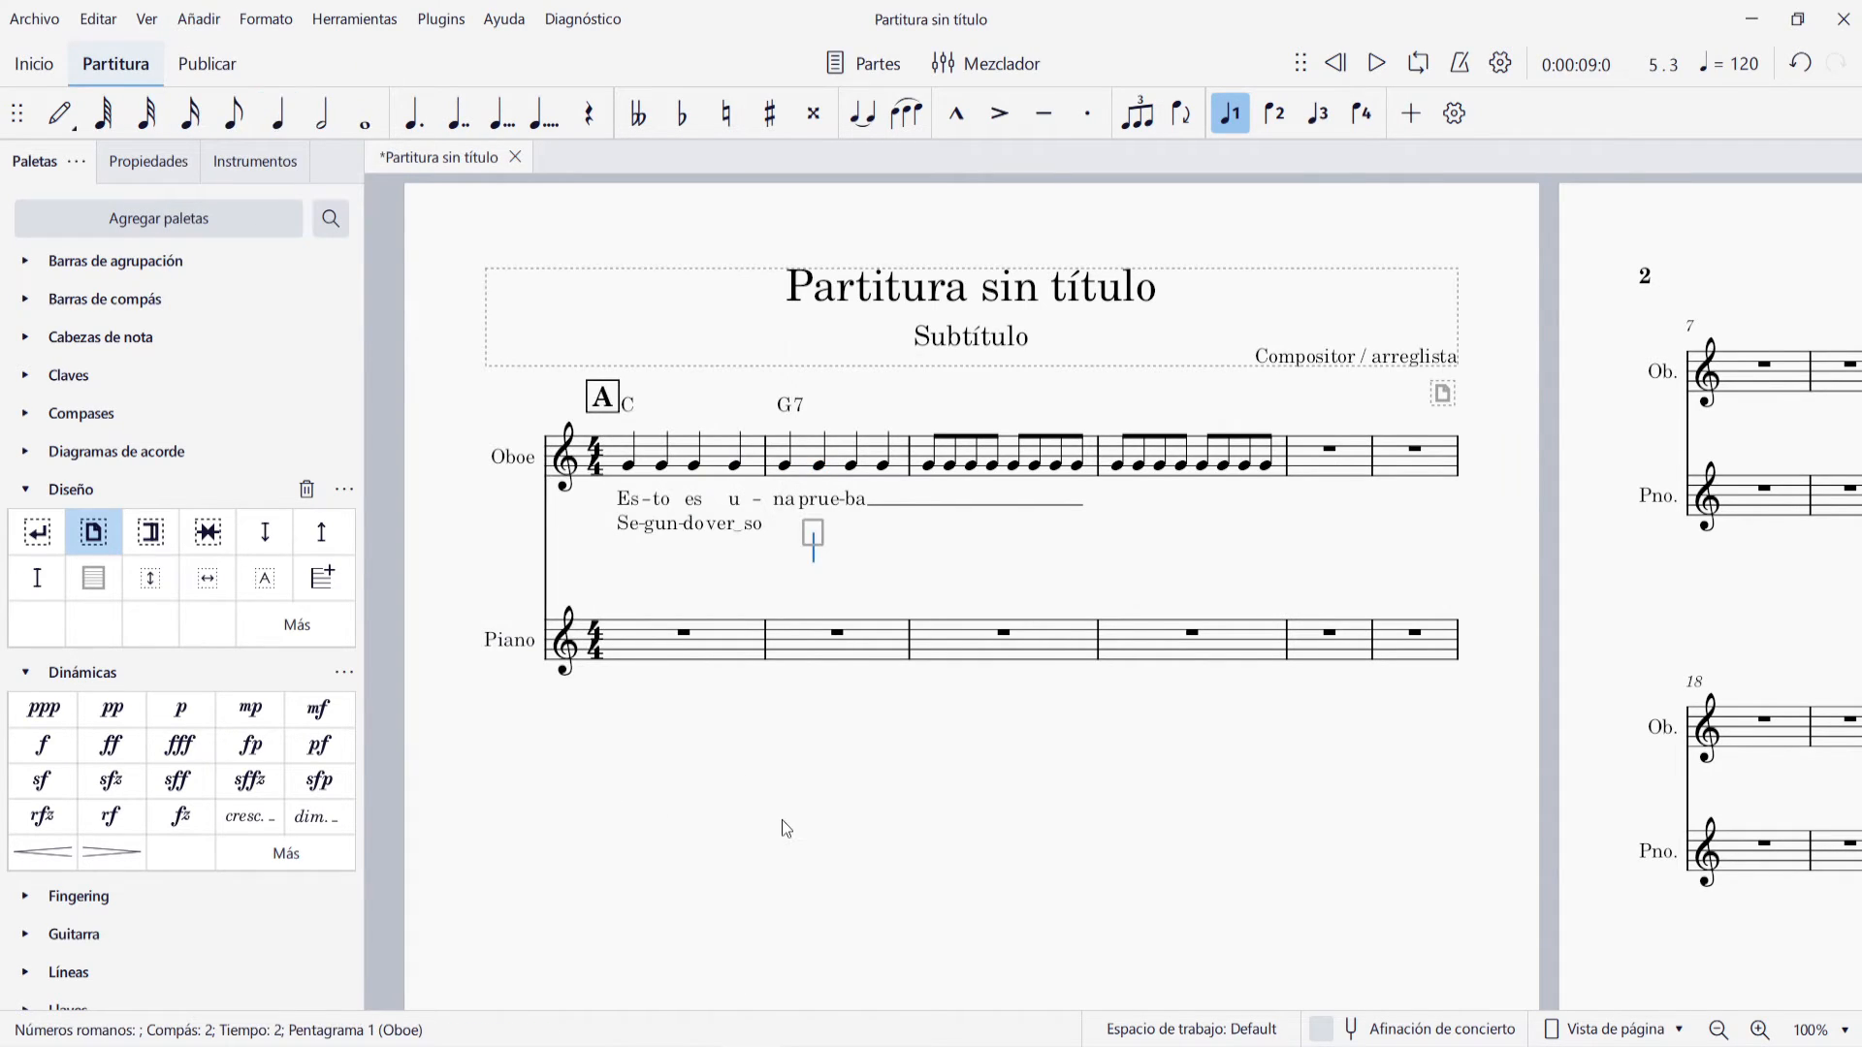
type("v")
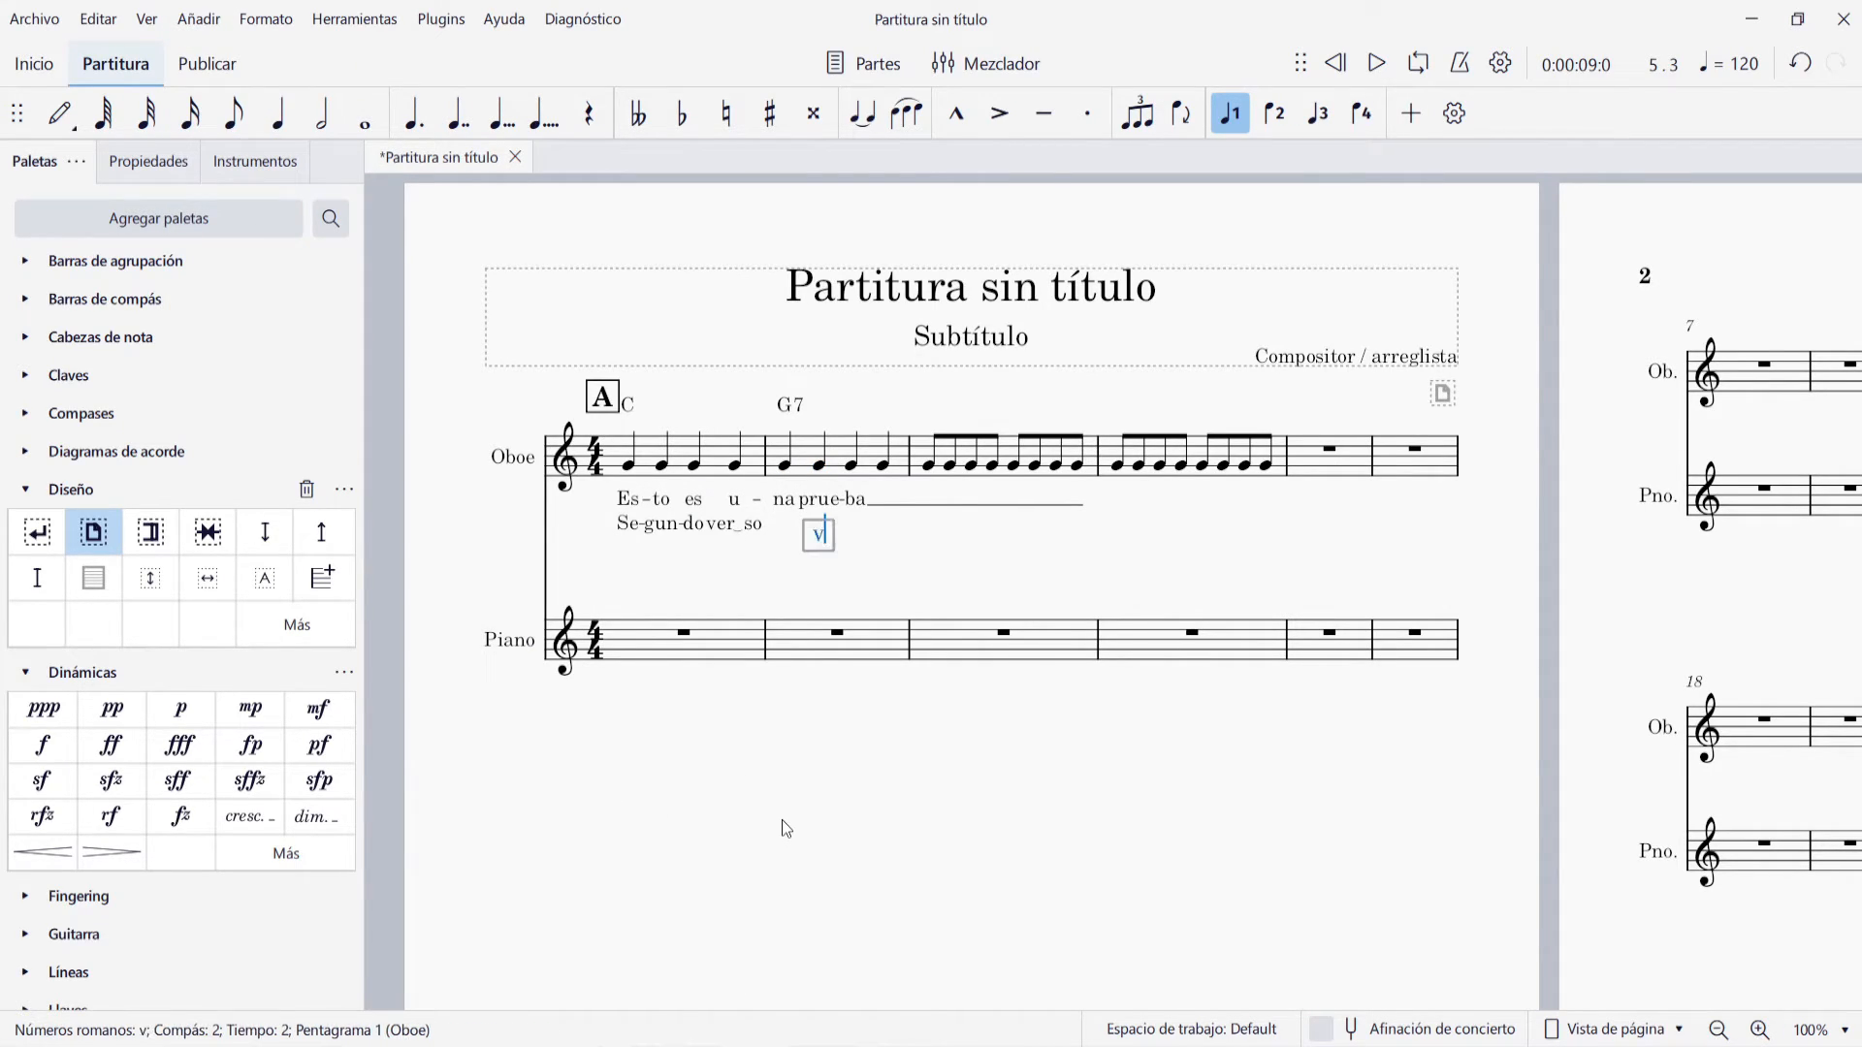
type("#")
key("Escape")
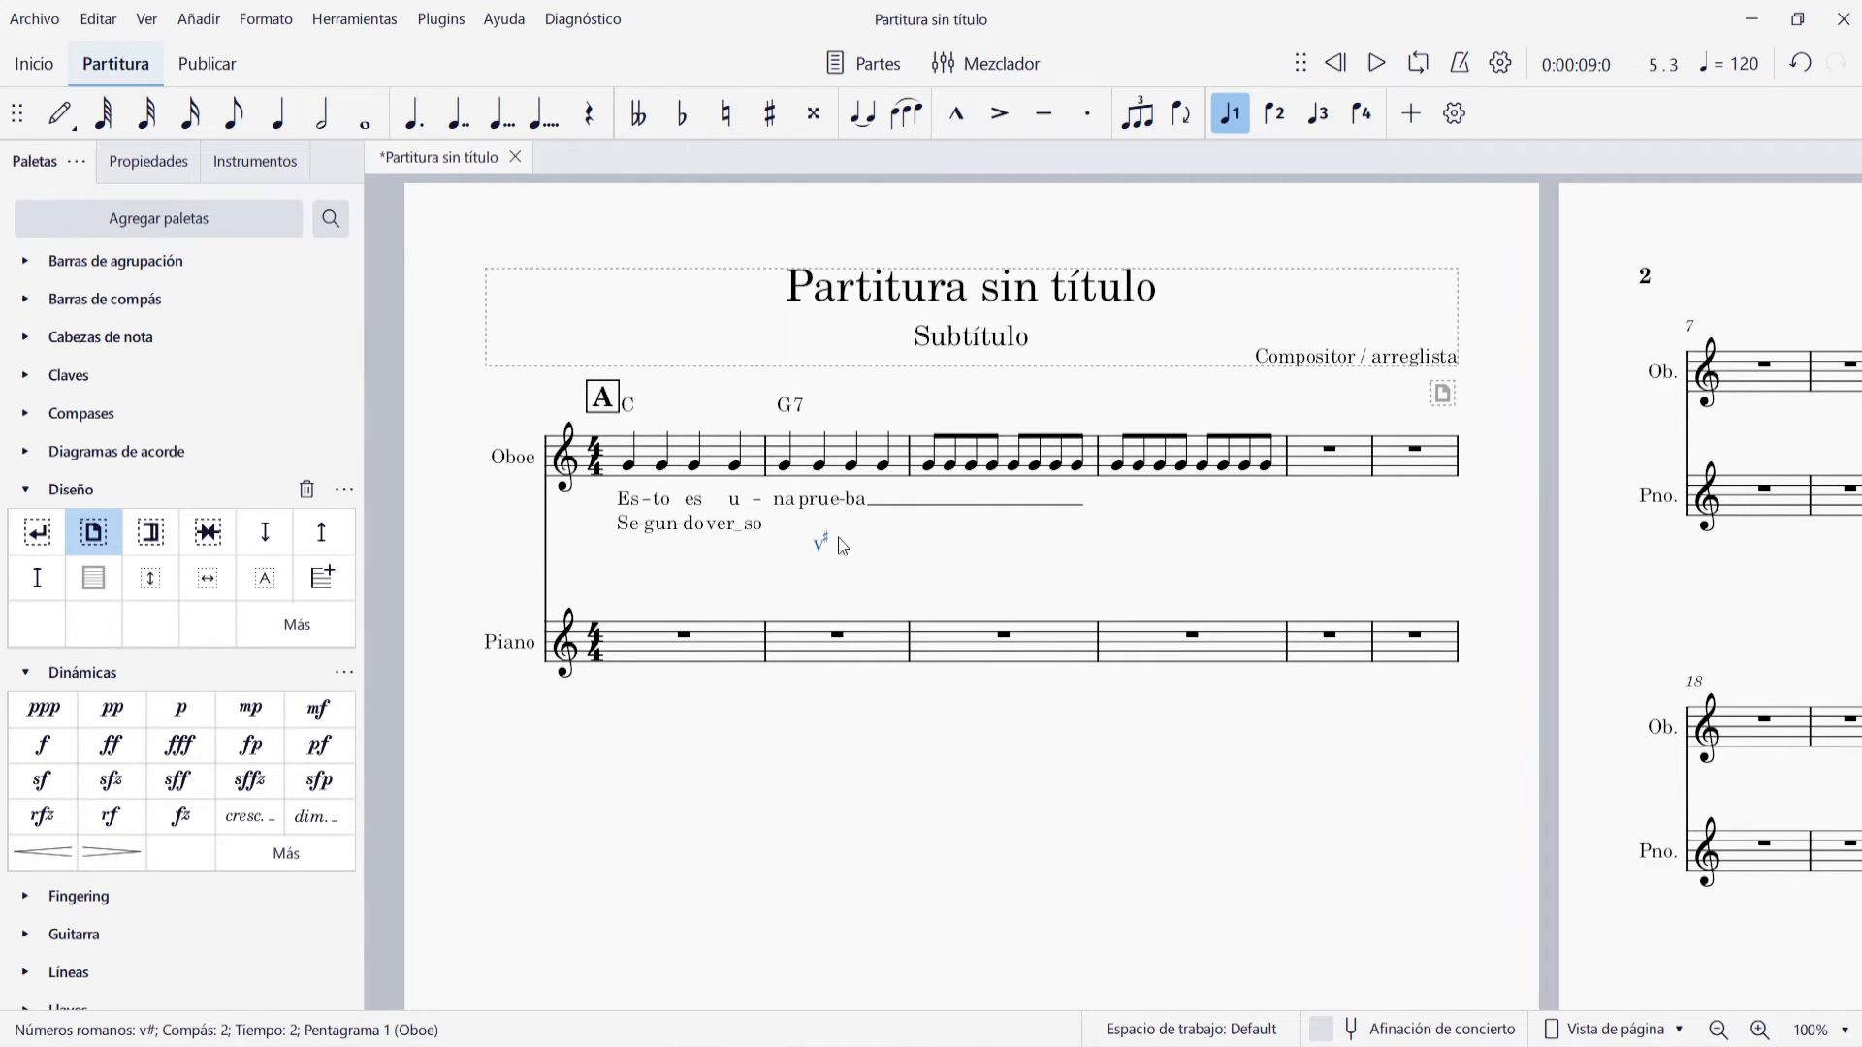
Add the Nashville number 57 above the fourth note of Oboe measure 2
left_click(199, 19)
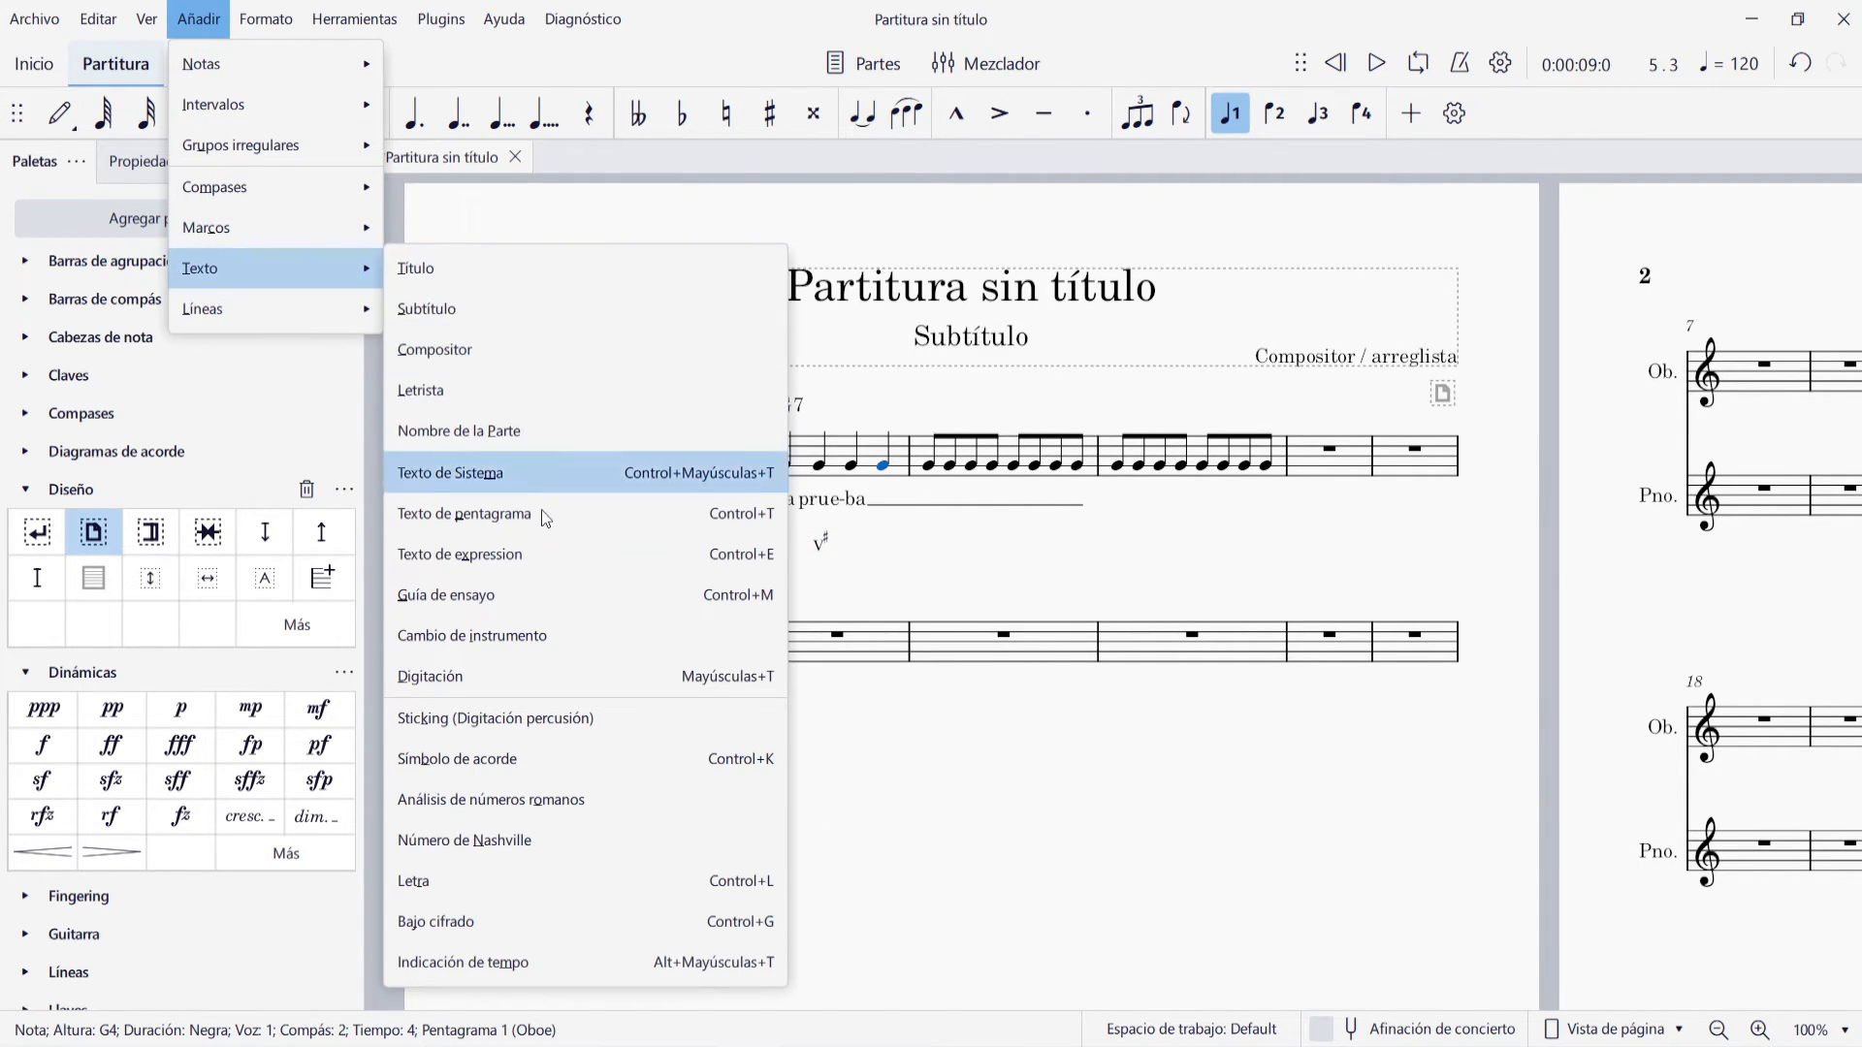
left_click(597, 836)
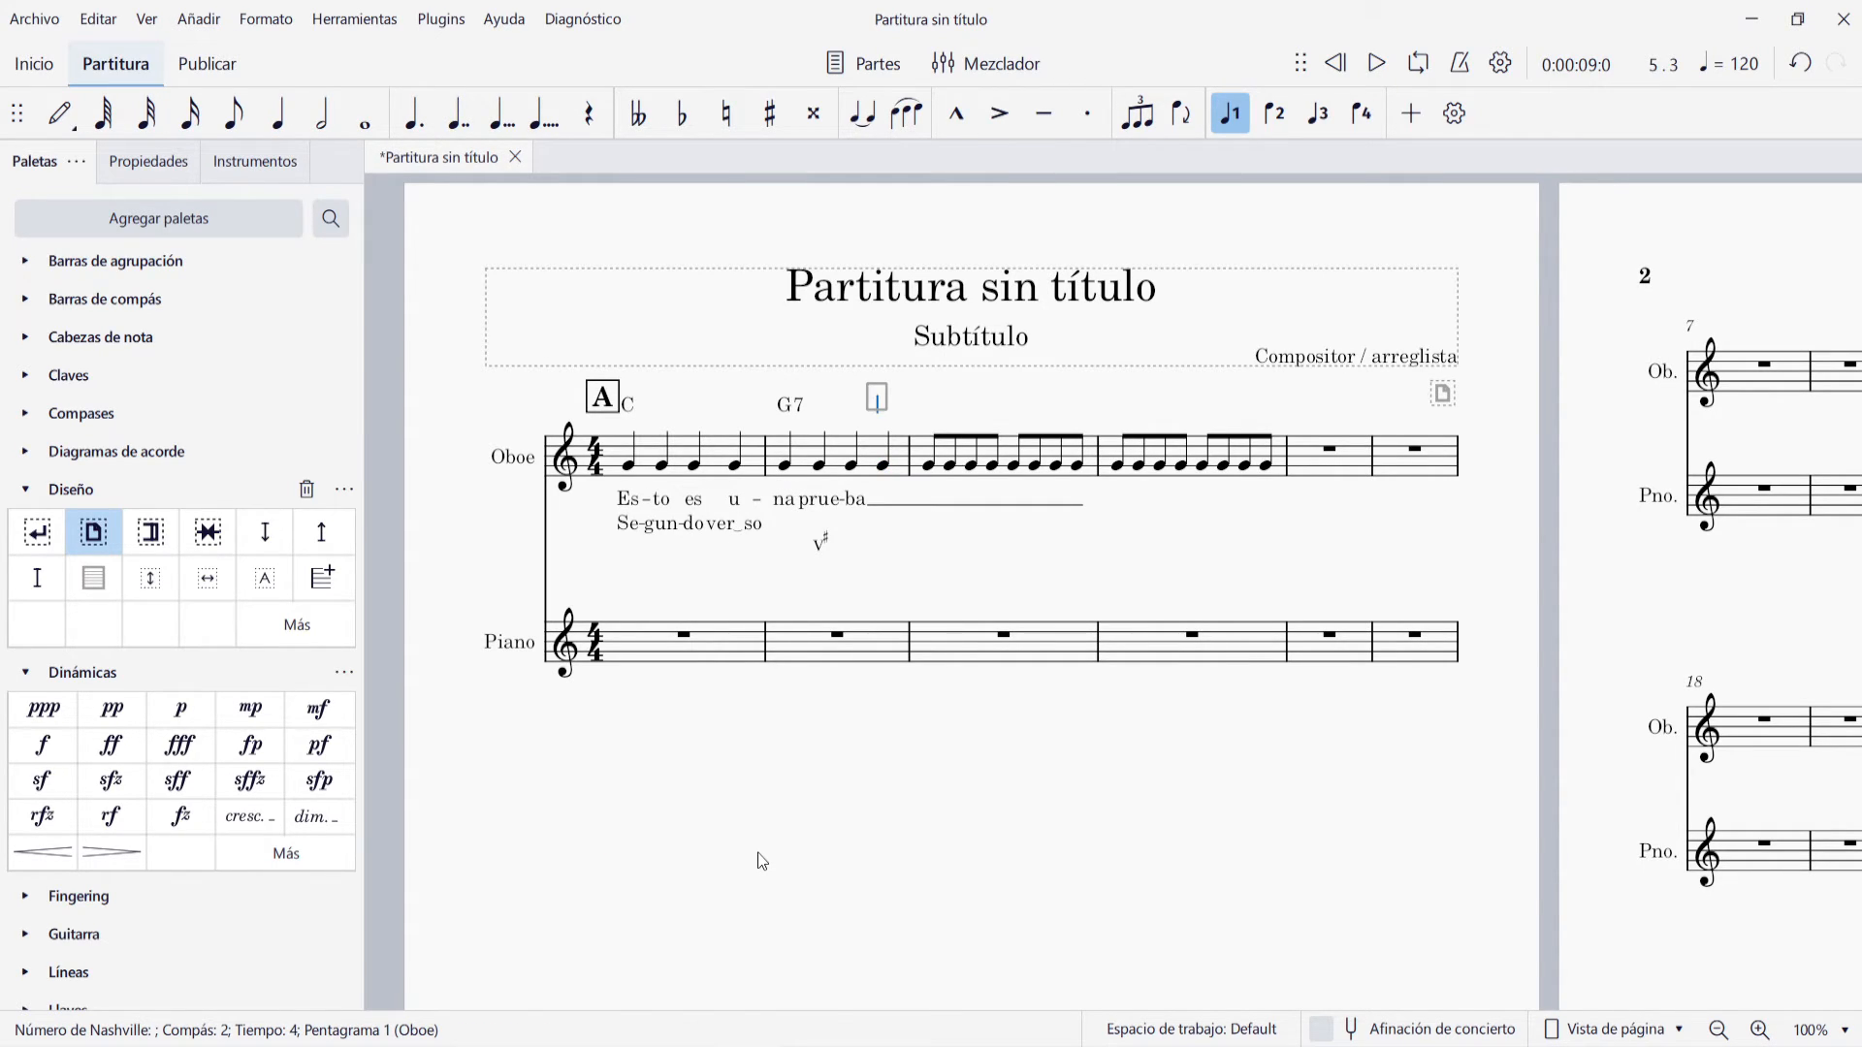
type("57")
key("Escape")
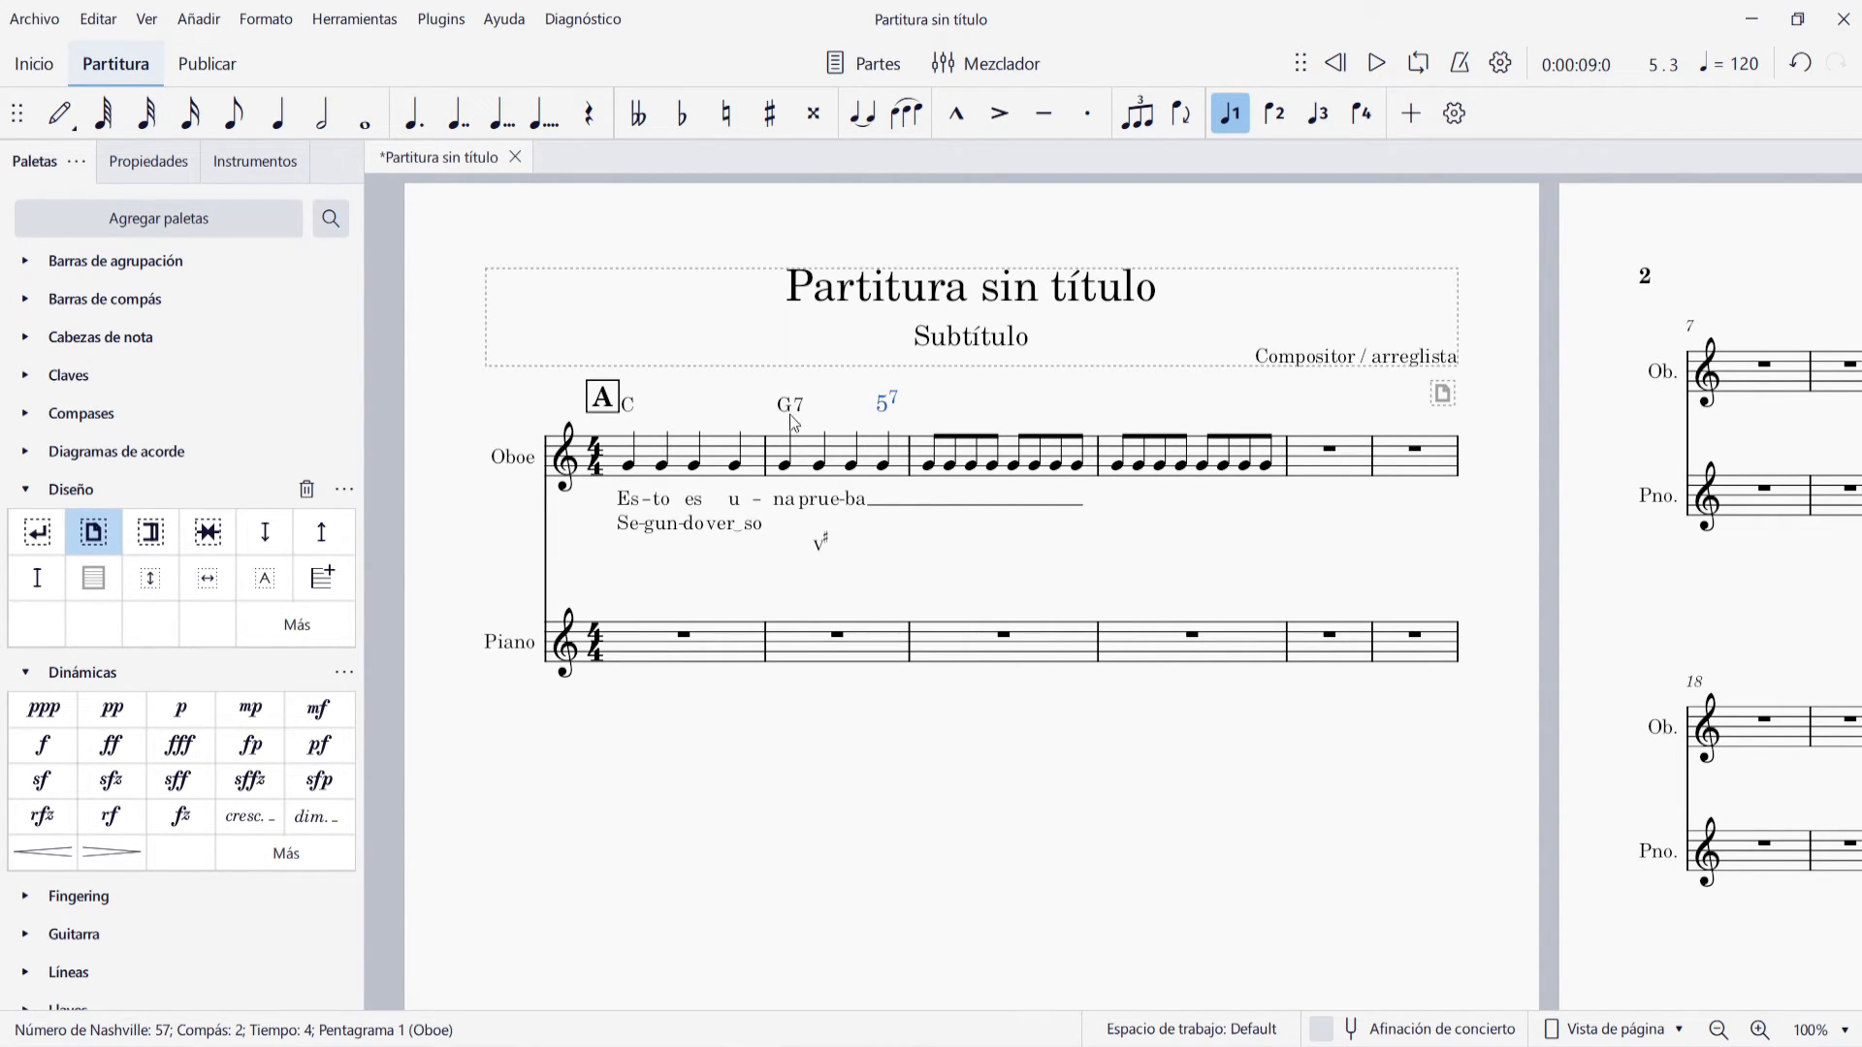
left_click(900, 543)
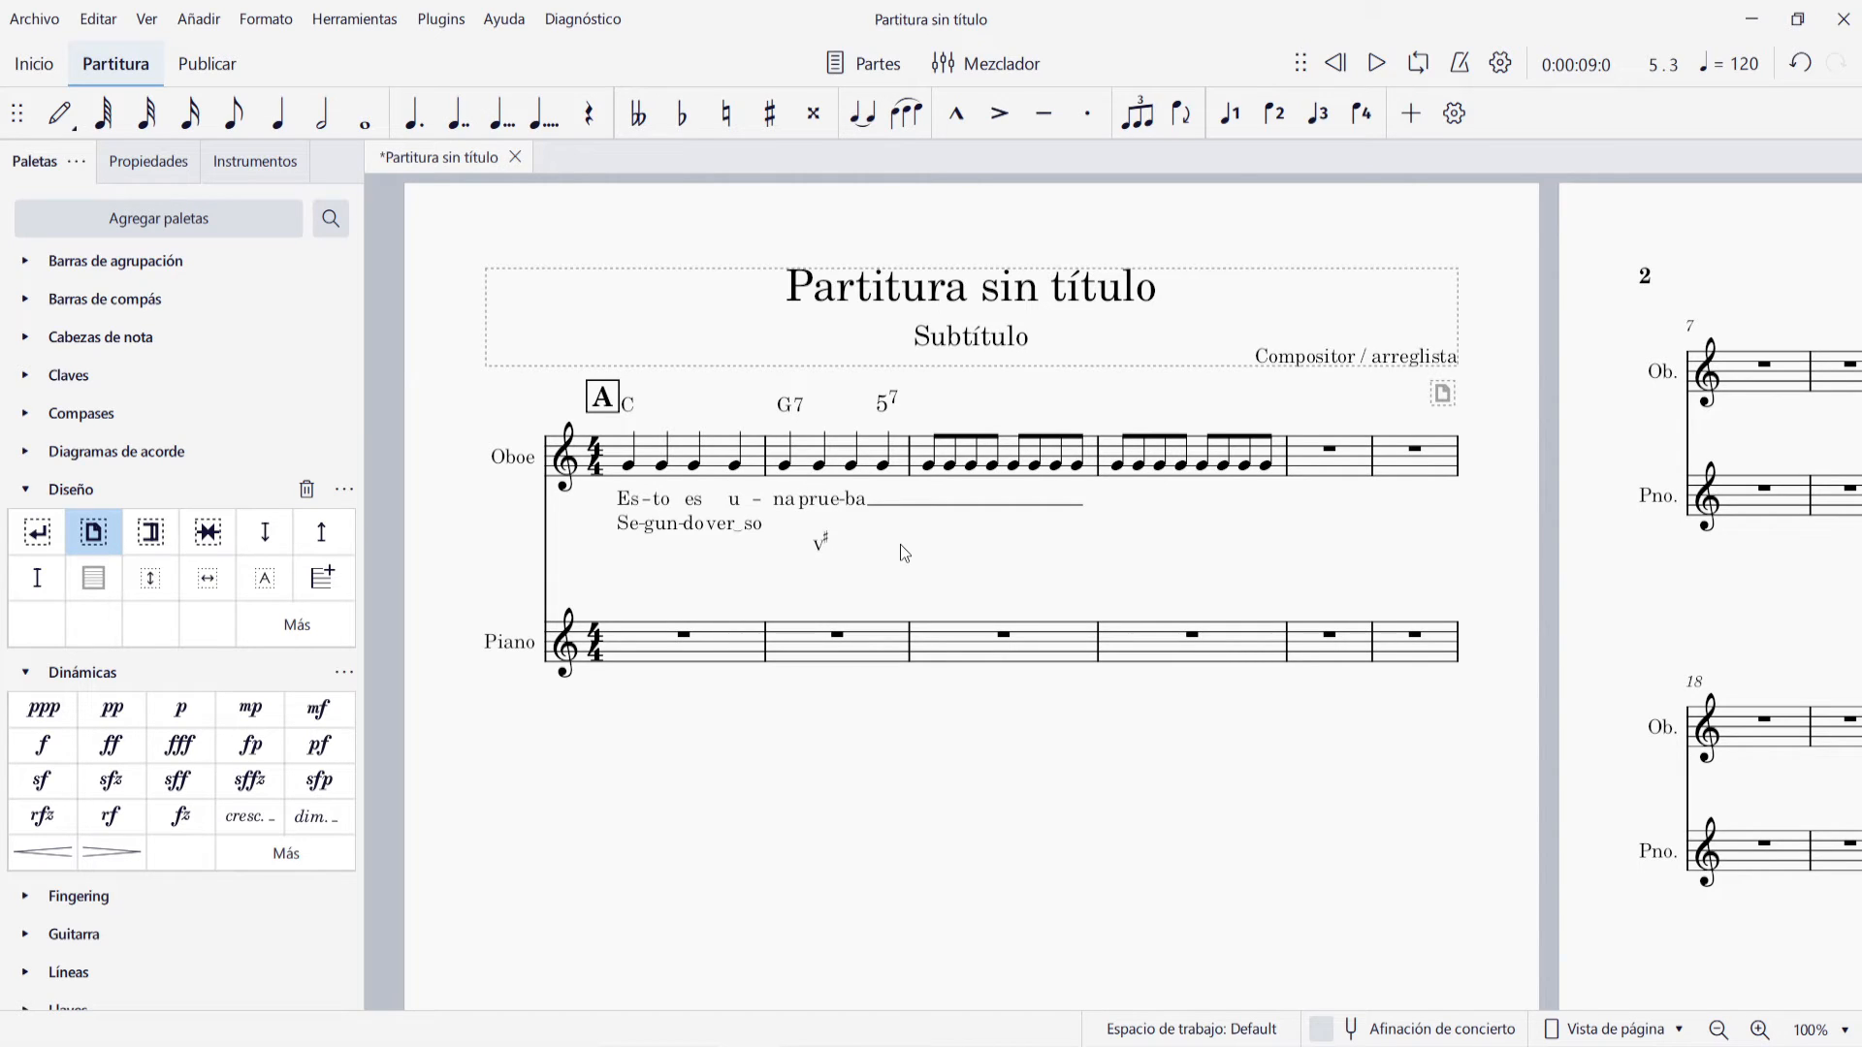
Add the percussion sticking text R under the first note of Oboe measure 3
left_click(928, 465)
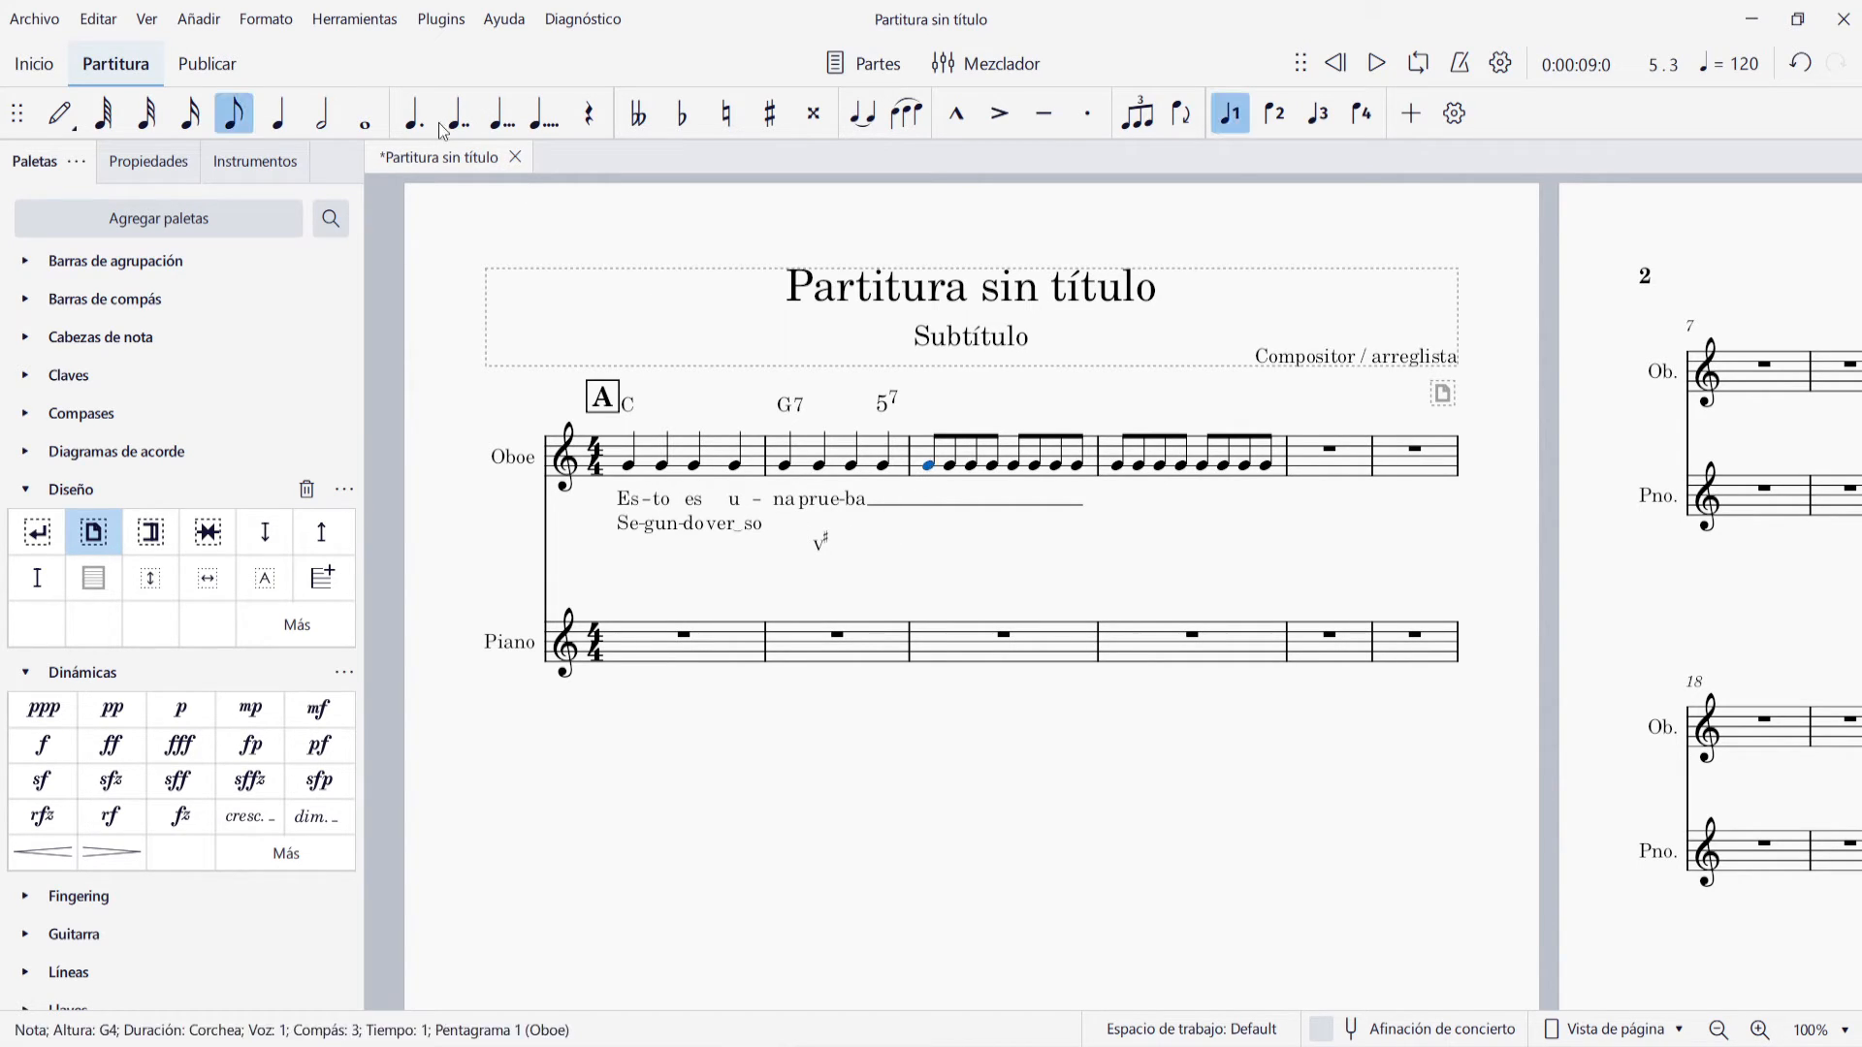
left_click(198, 20)
mouse_move(264, 270)
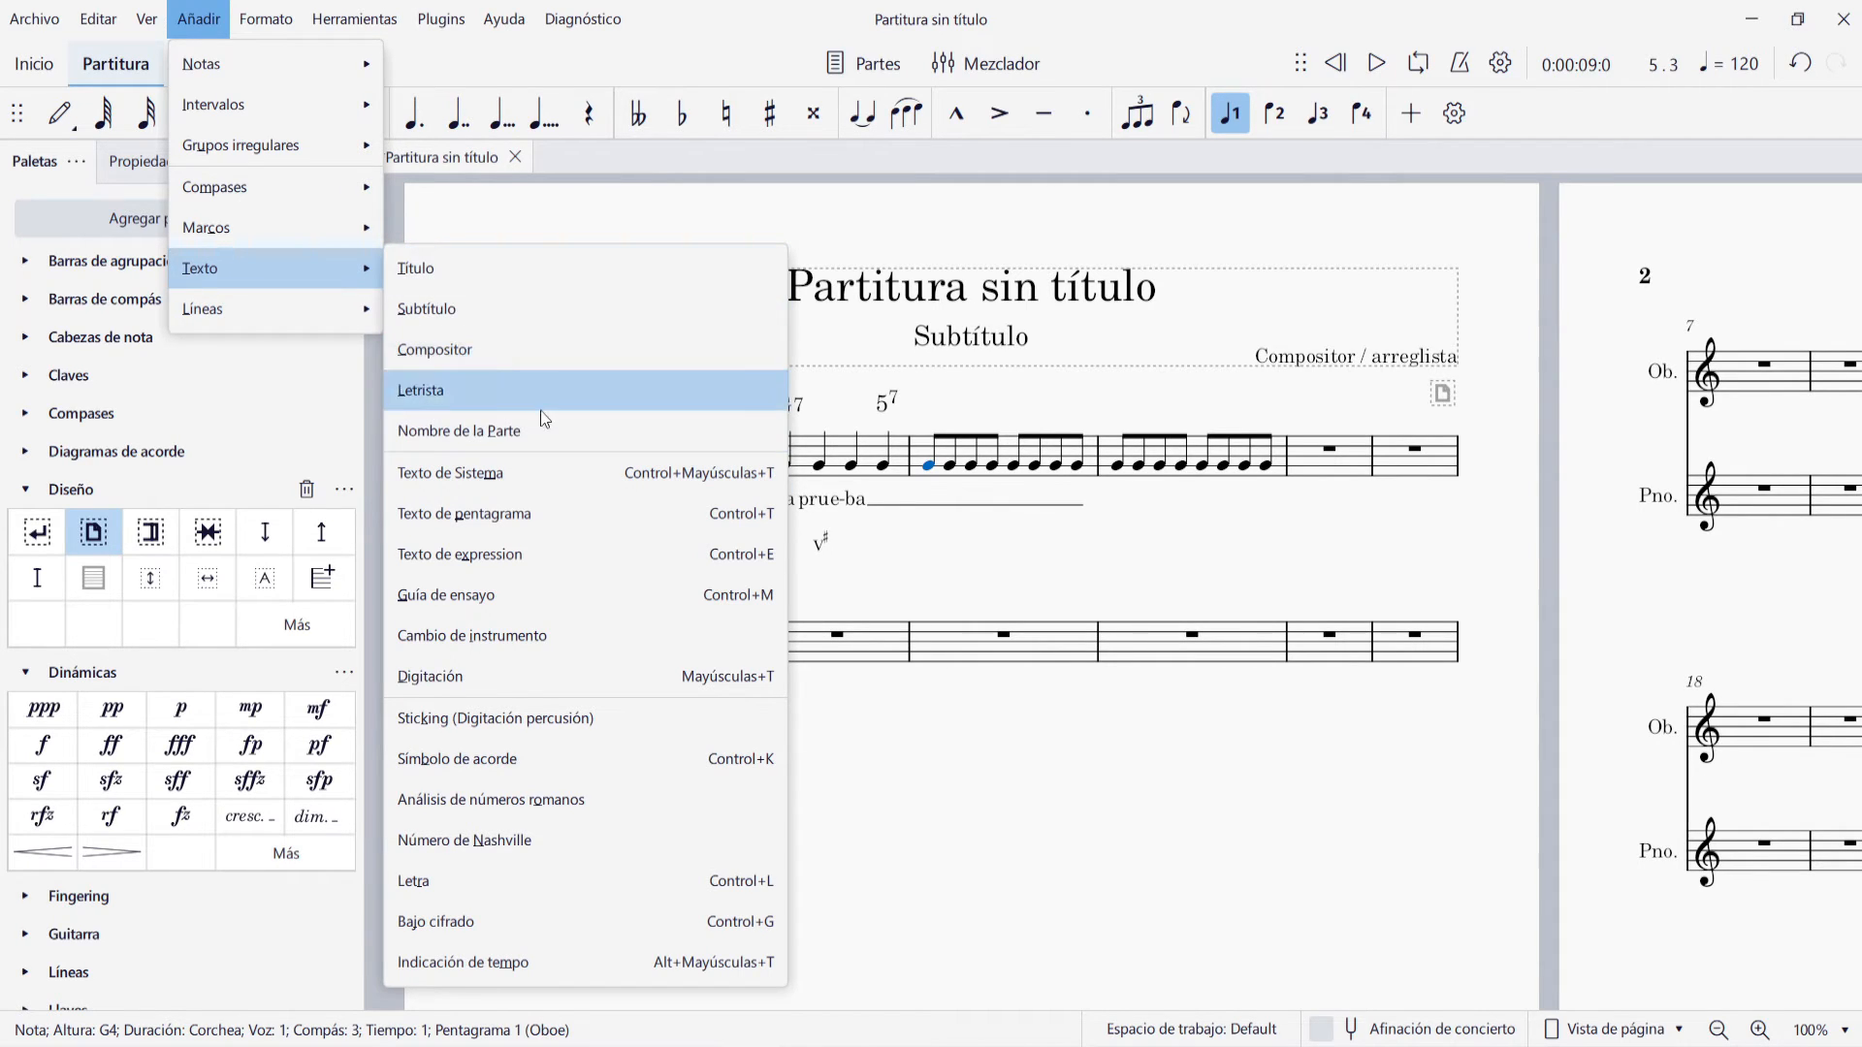
left_click(568, 716)
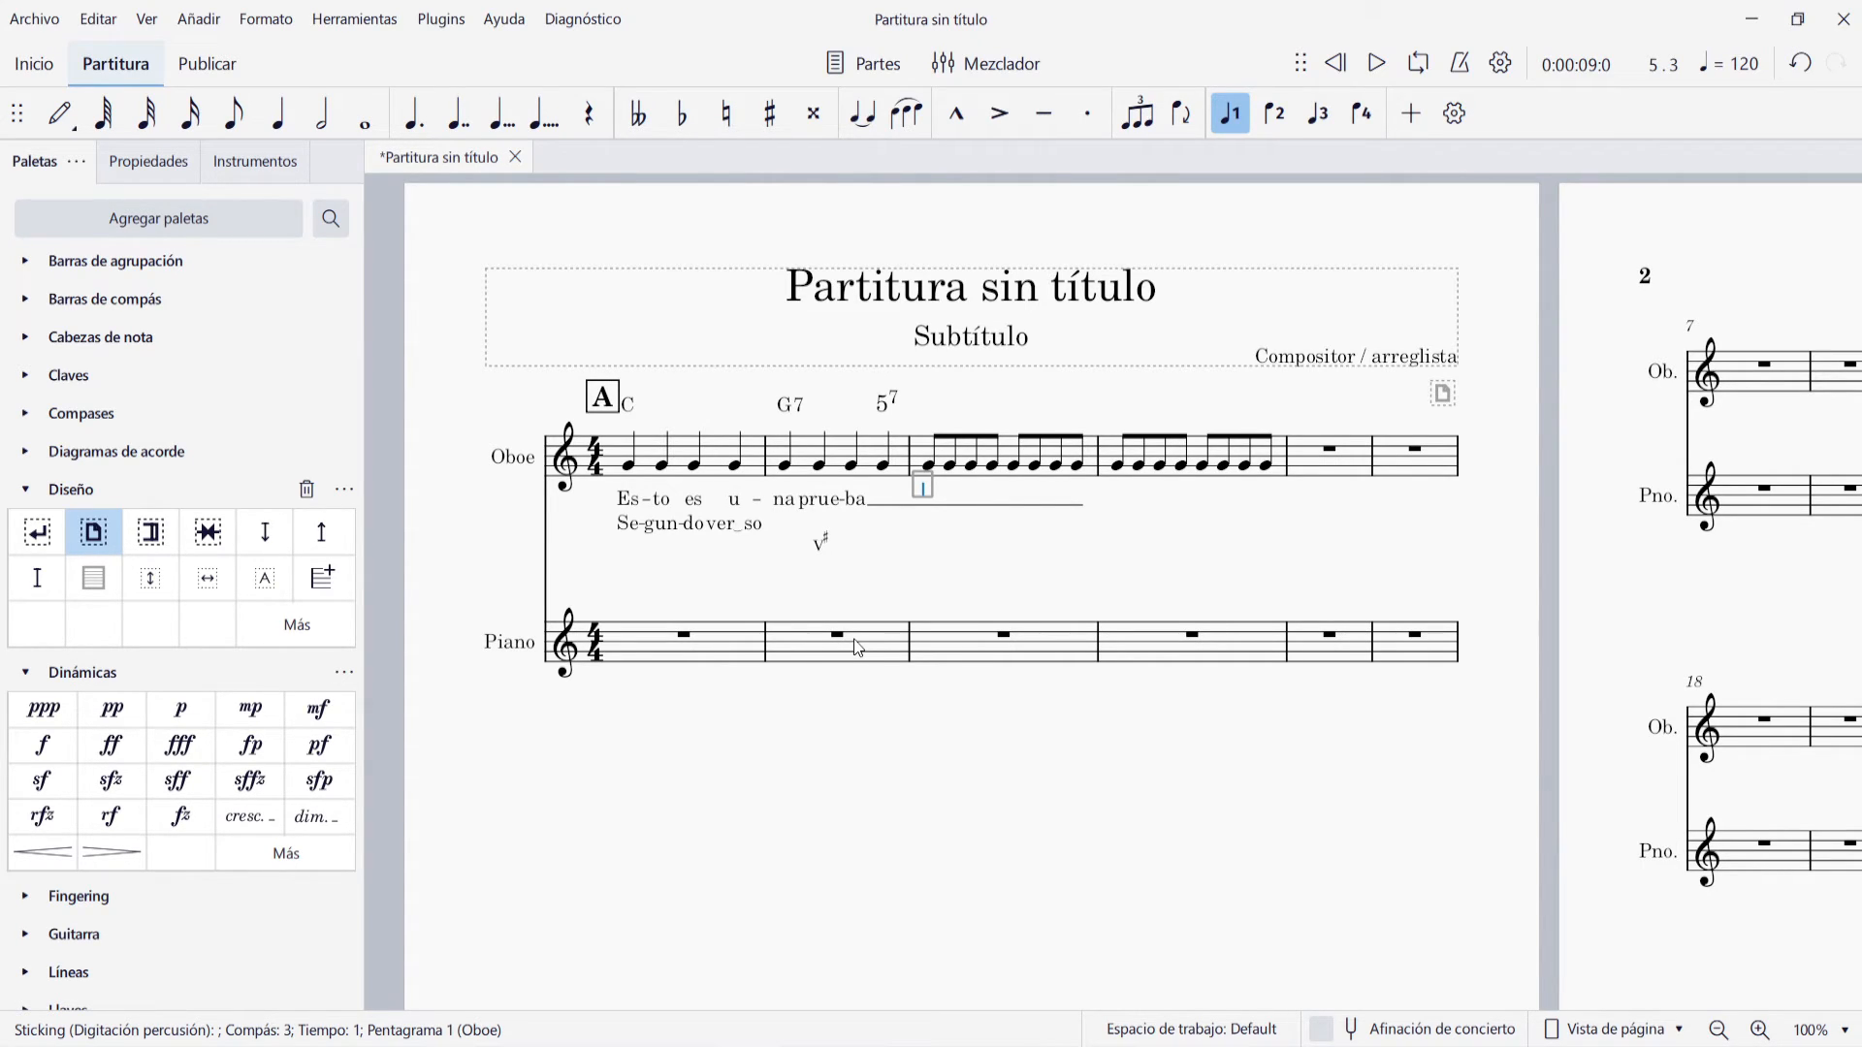
type("R")
key("Escape")
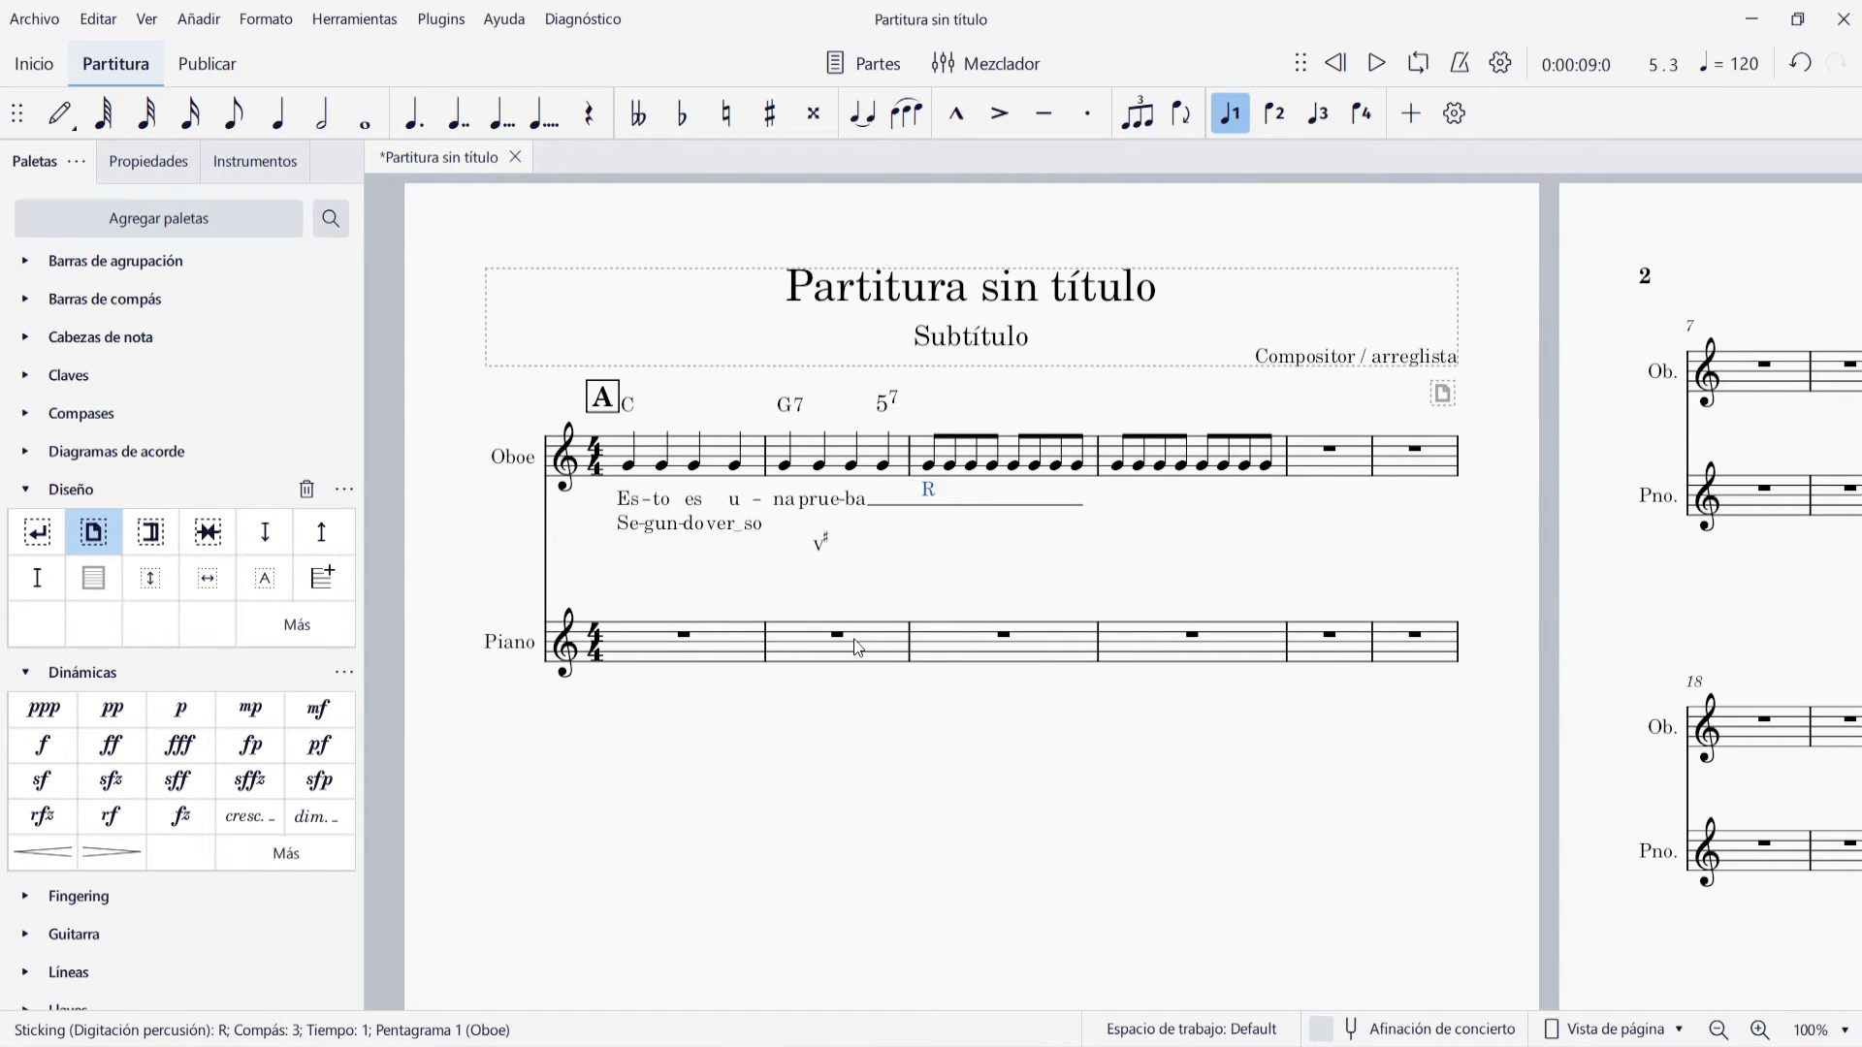
key("Escape")
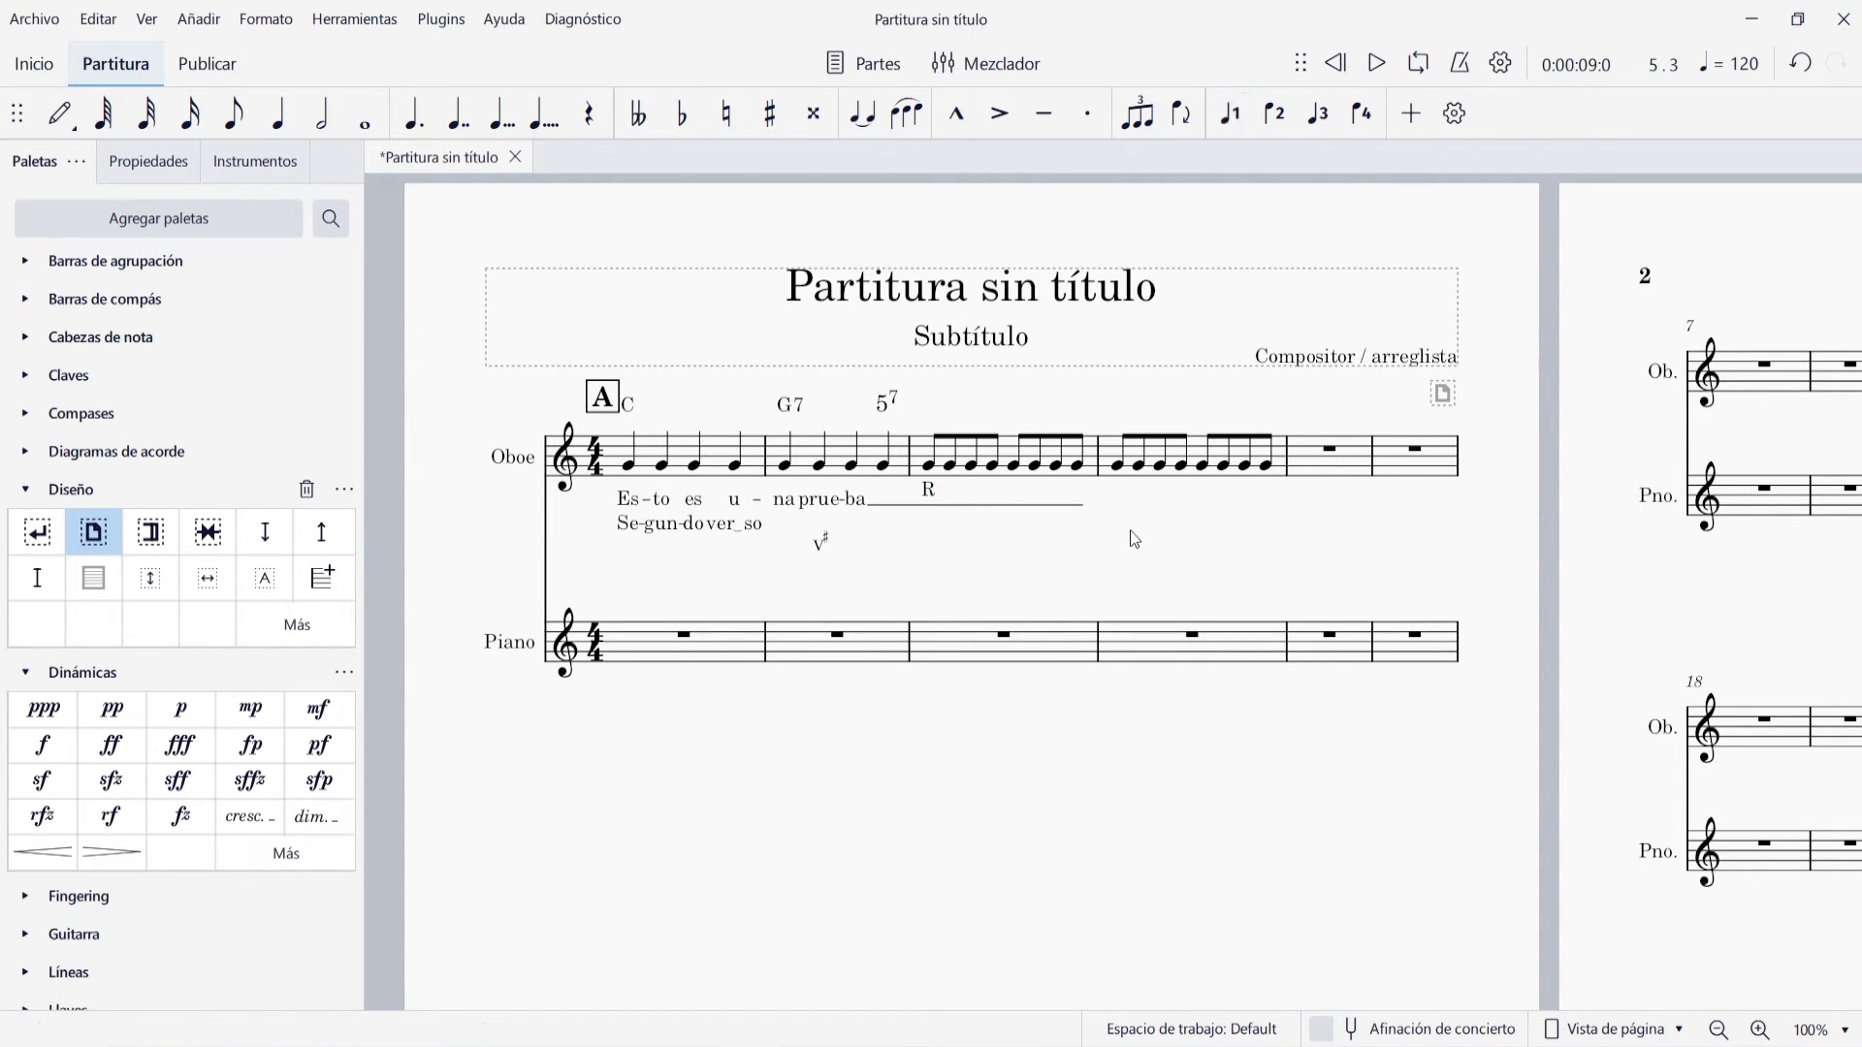
Add fingering 1 to the first note and fingering 2 to the second note of Oboe measure 4
left_click(1118, 472)
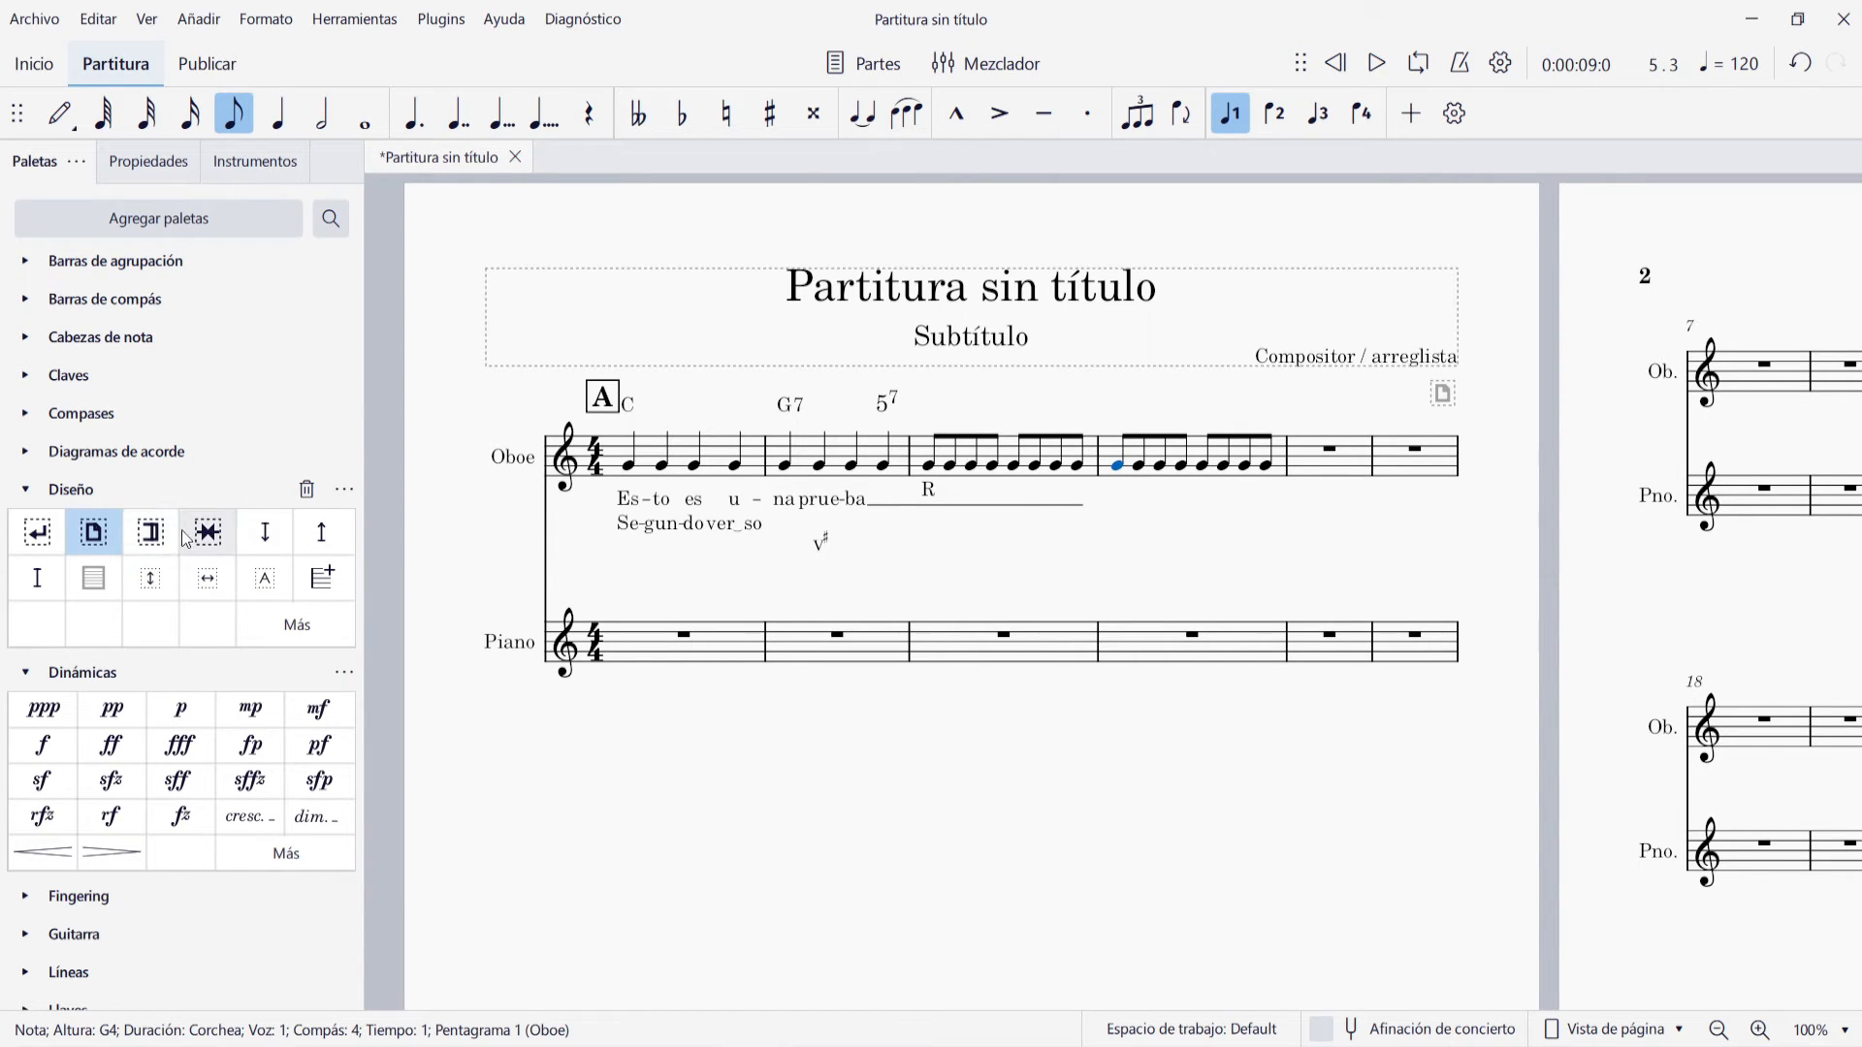
left_click(24, 489)
left_click(25, 750)
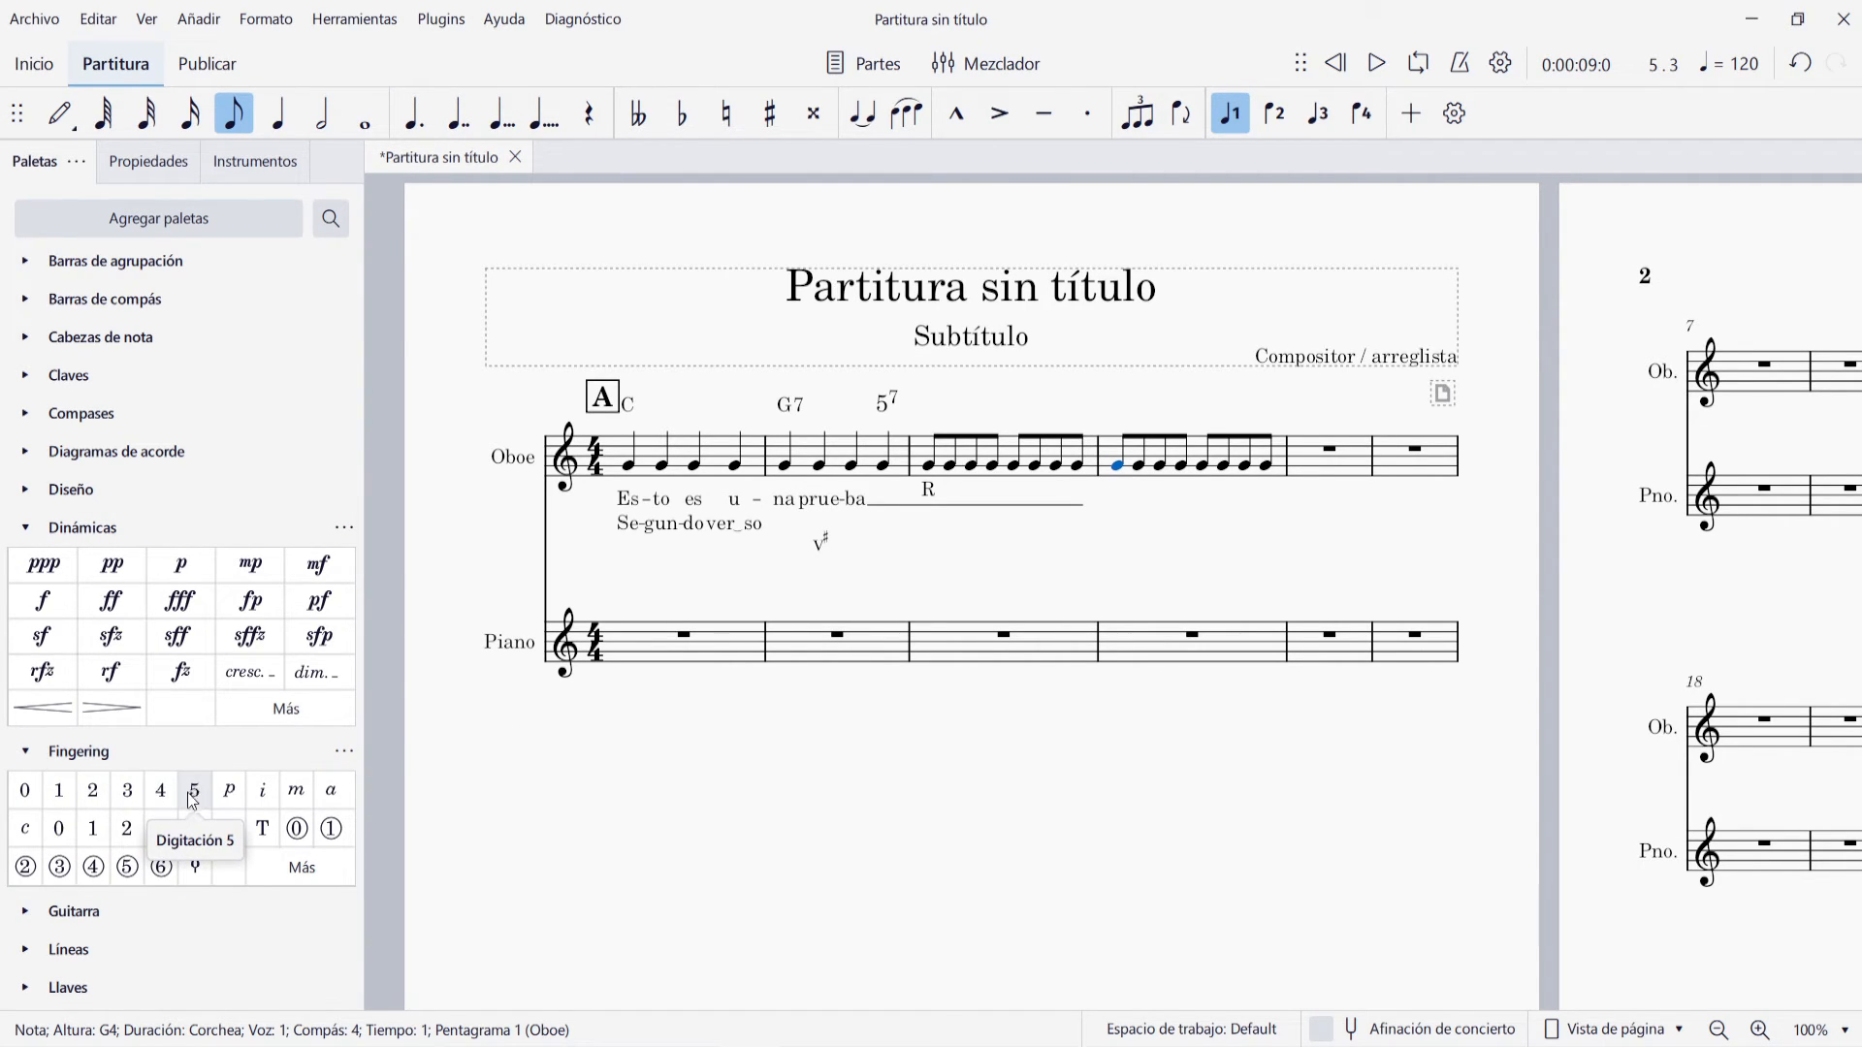
left_click(60, 792)
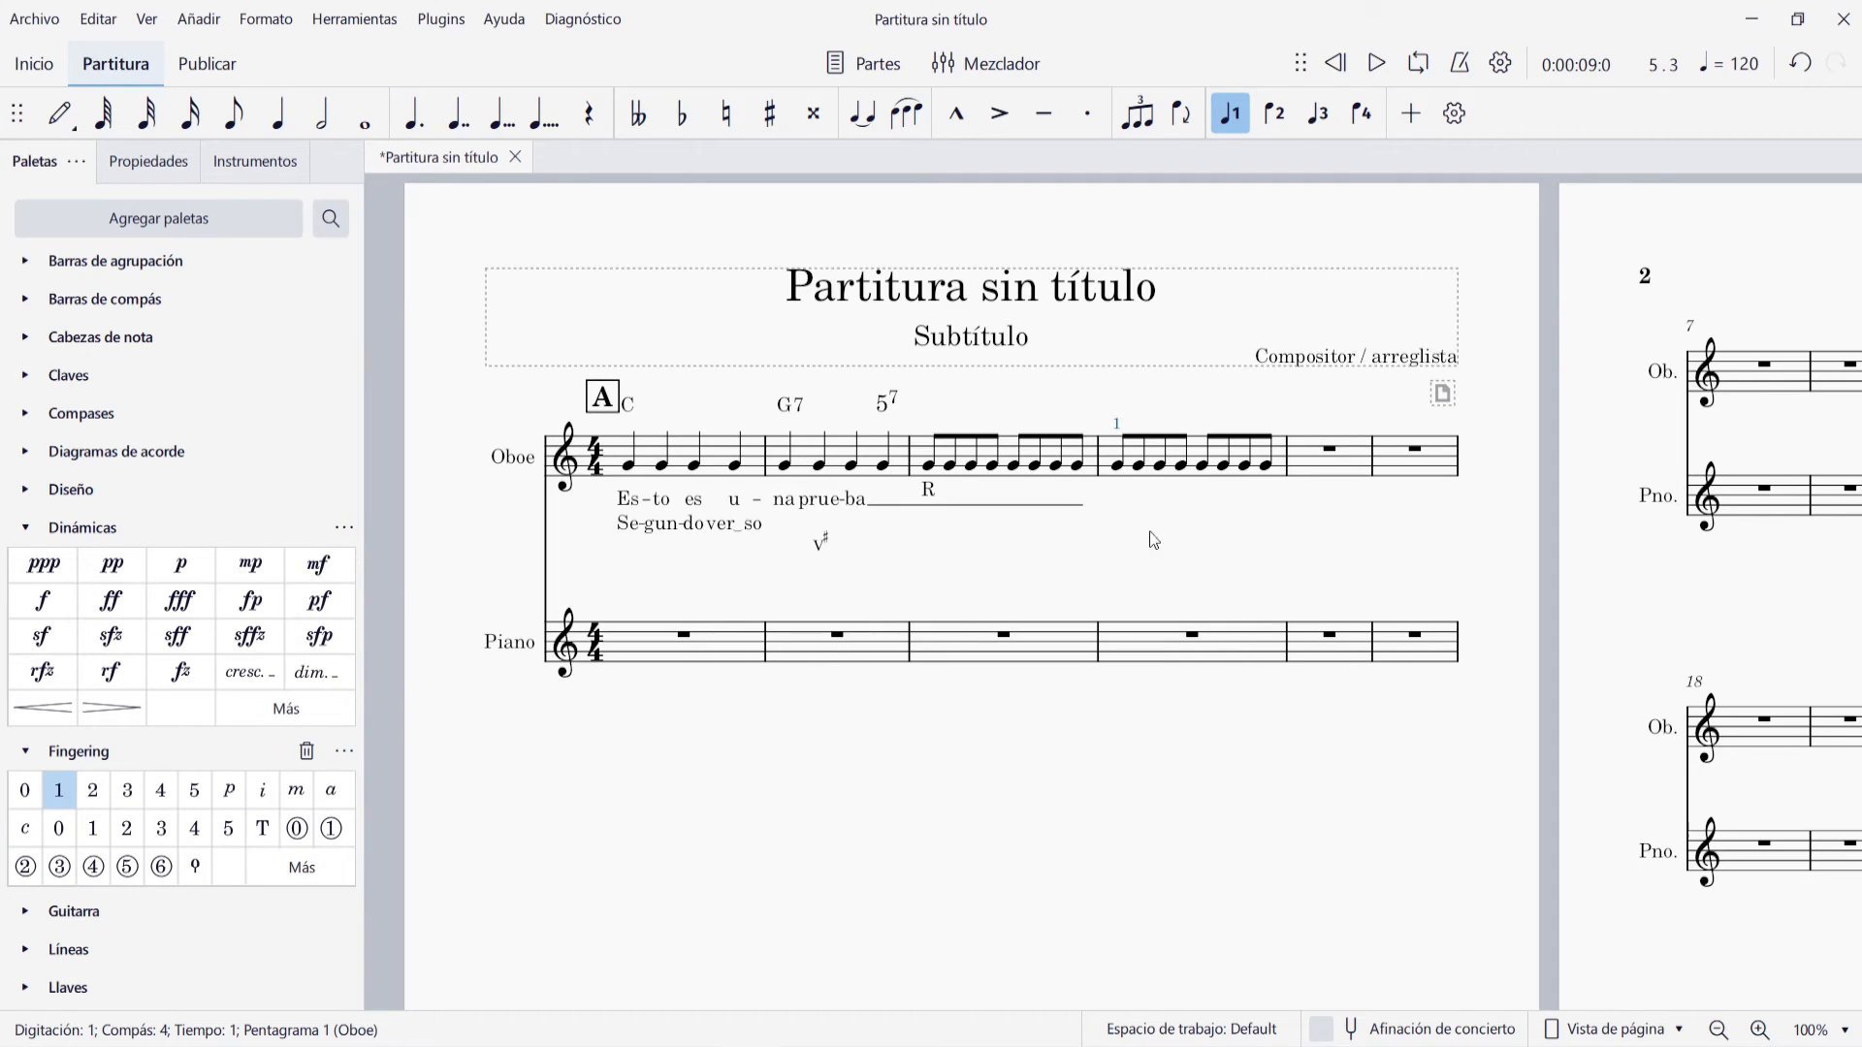
left_click(1139, 465)
left_click(126, 828)
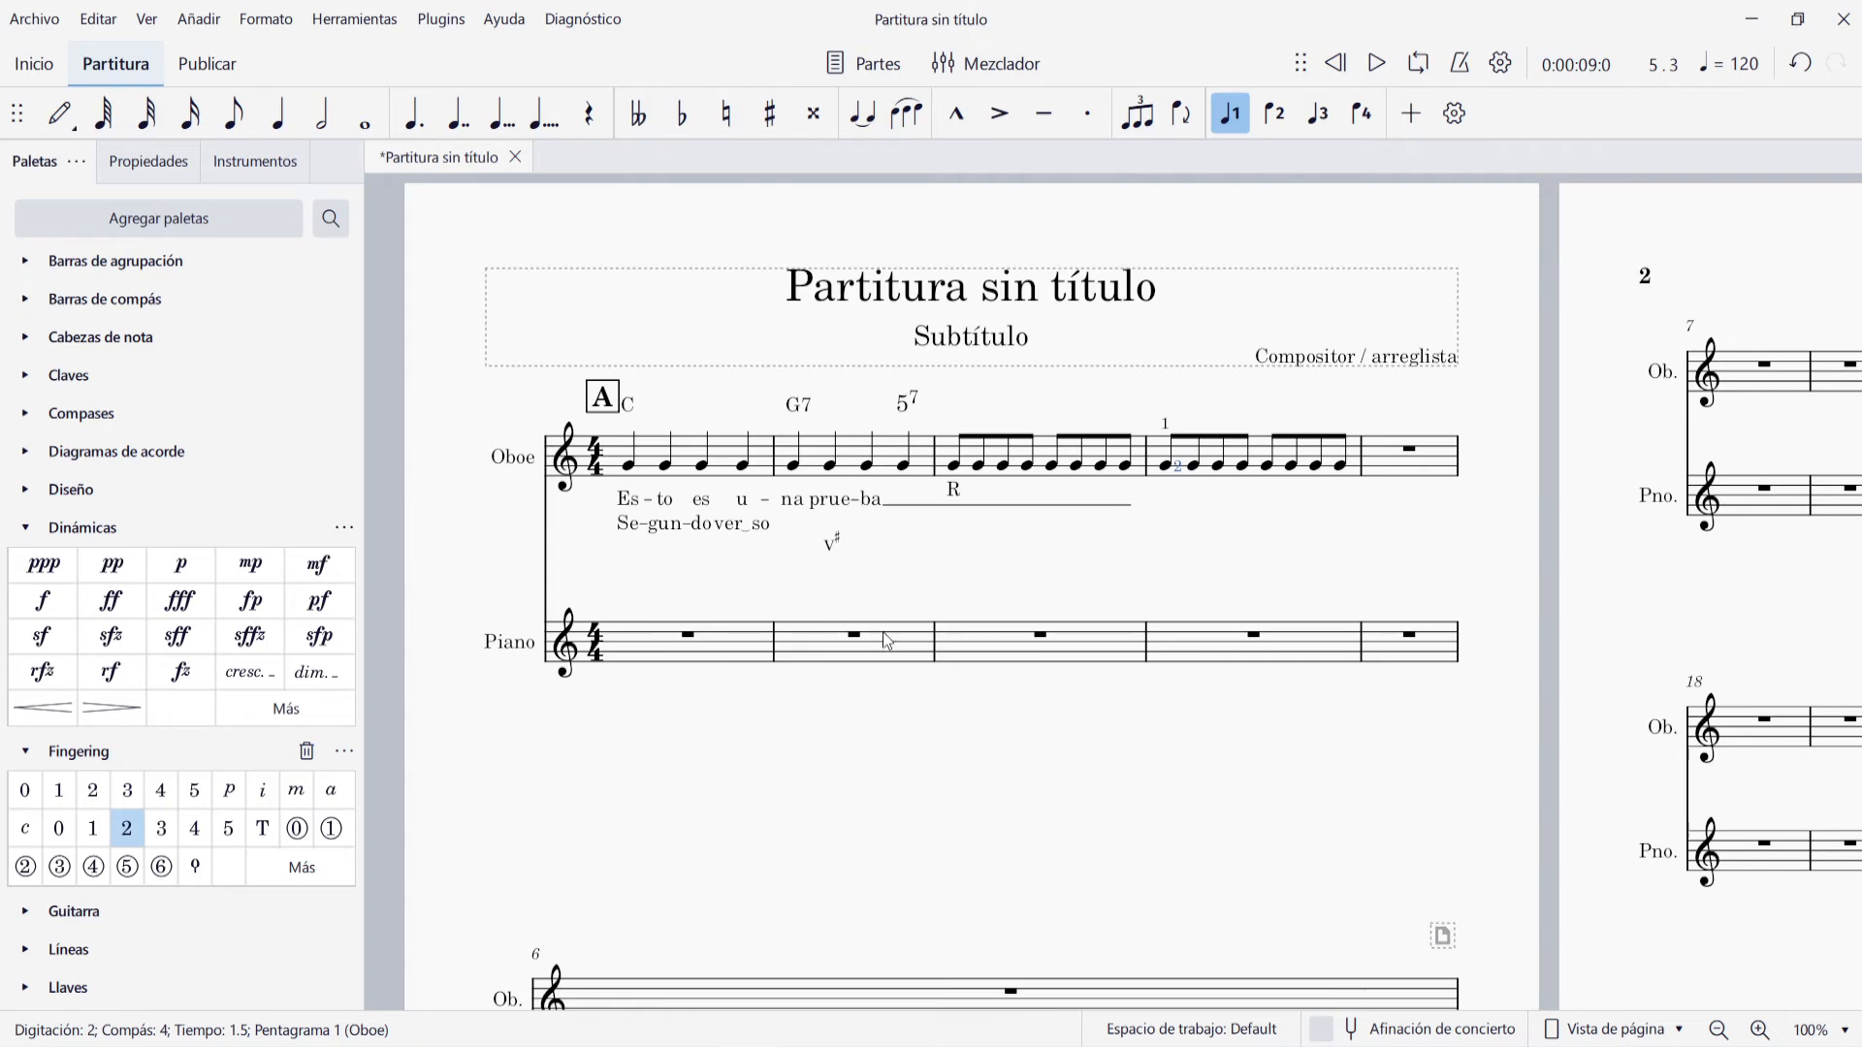
Put an end-repeat barline after measure 4 and a closed first-ending bracket over that measure
key("ctrl+z")
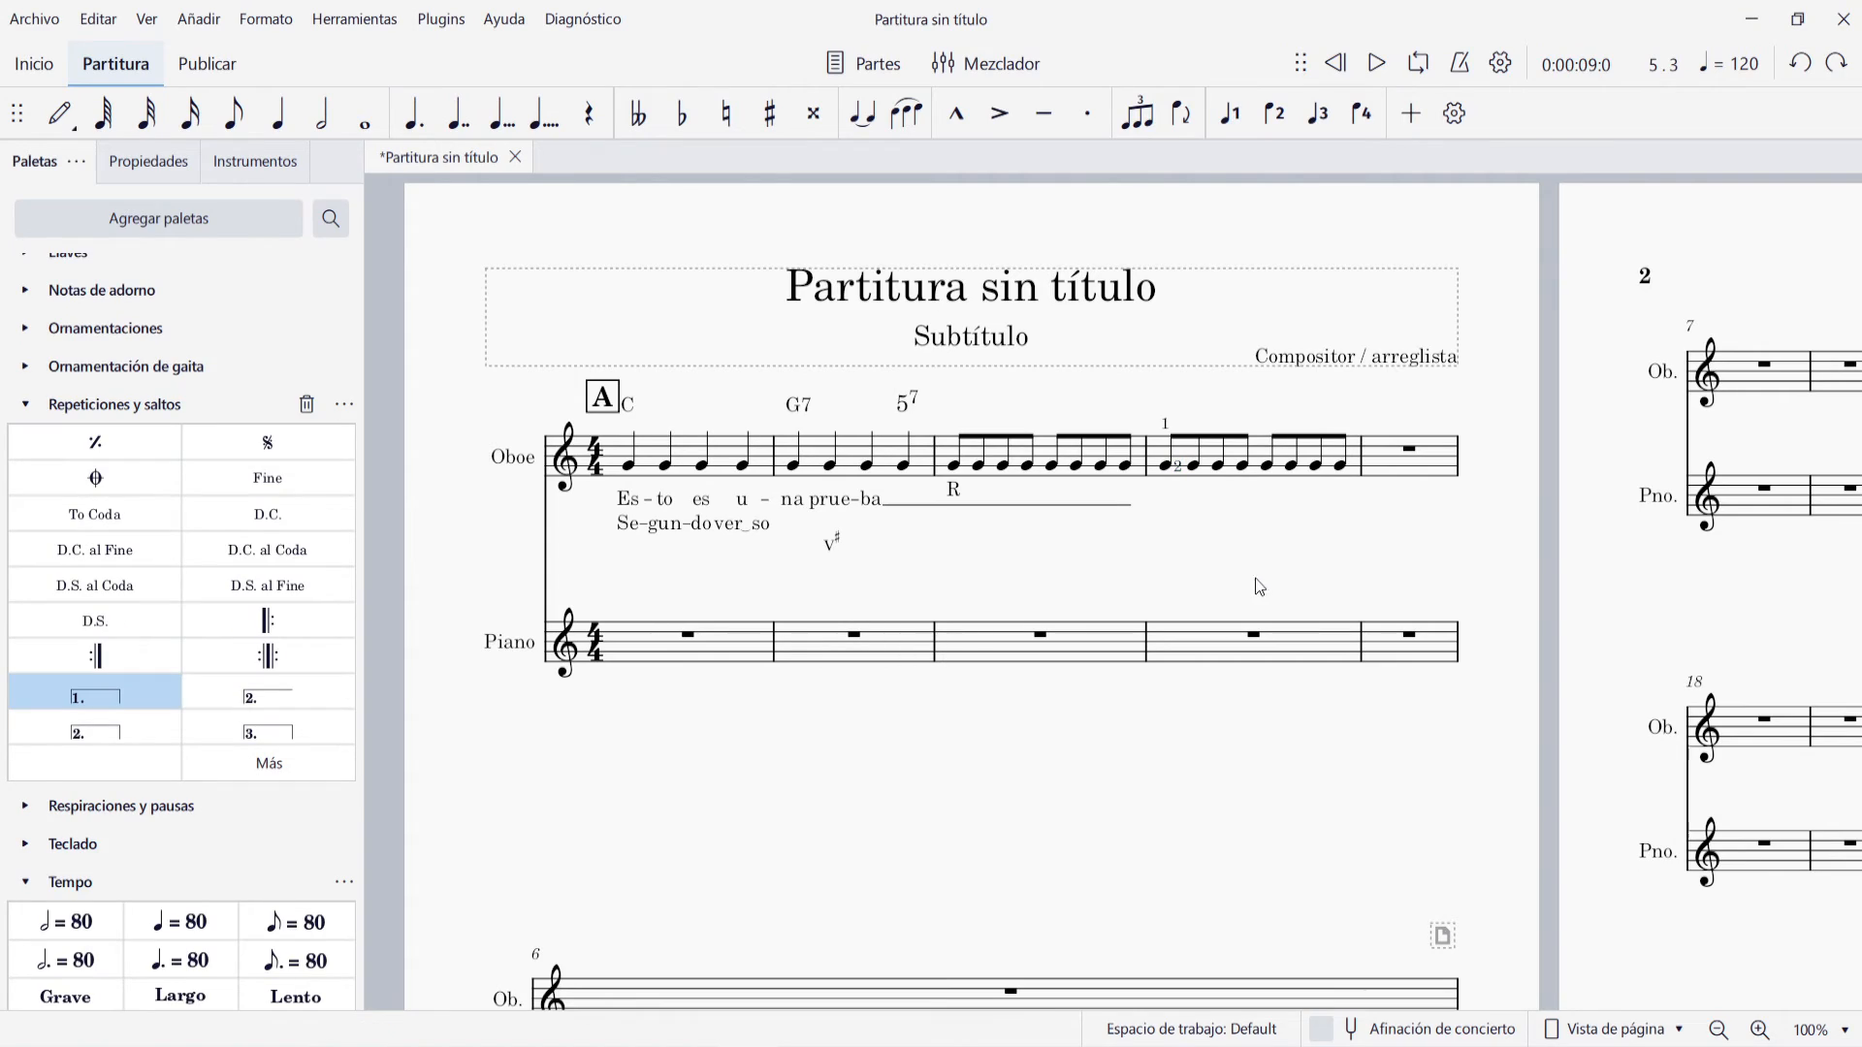
left_click(1364, 460)
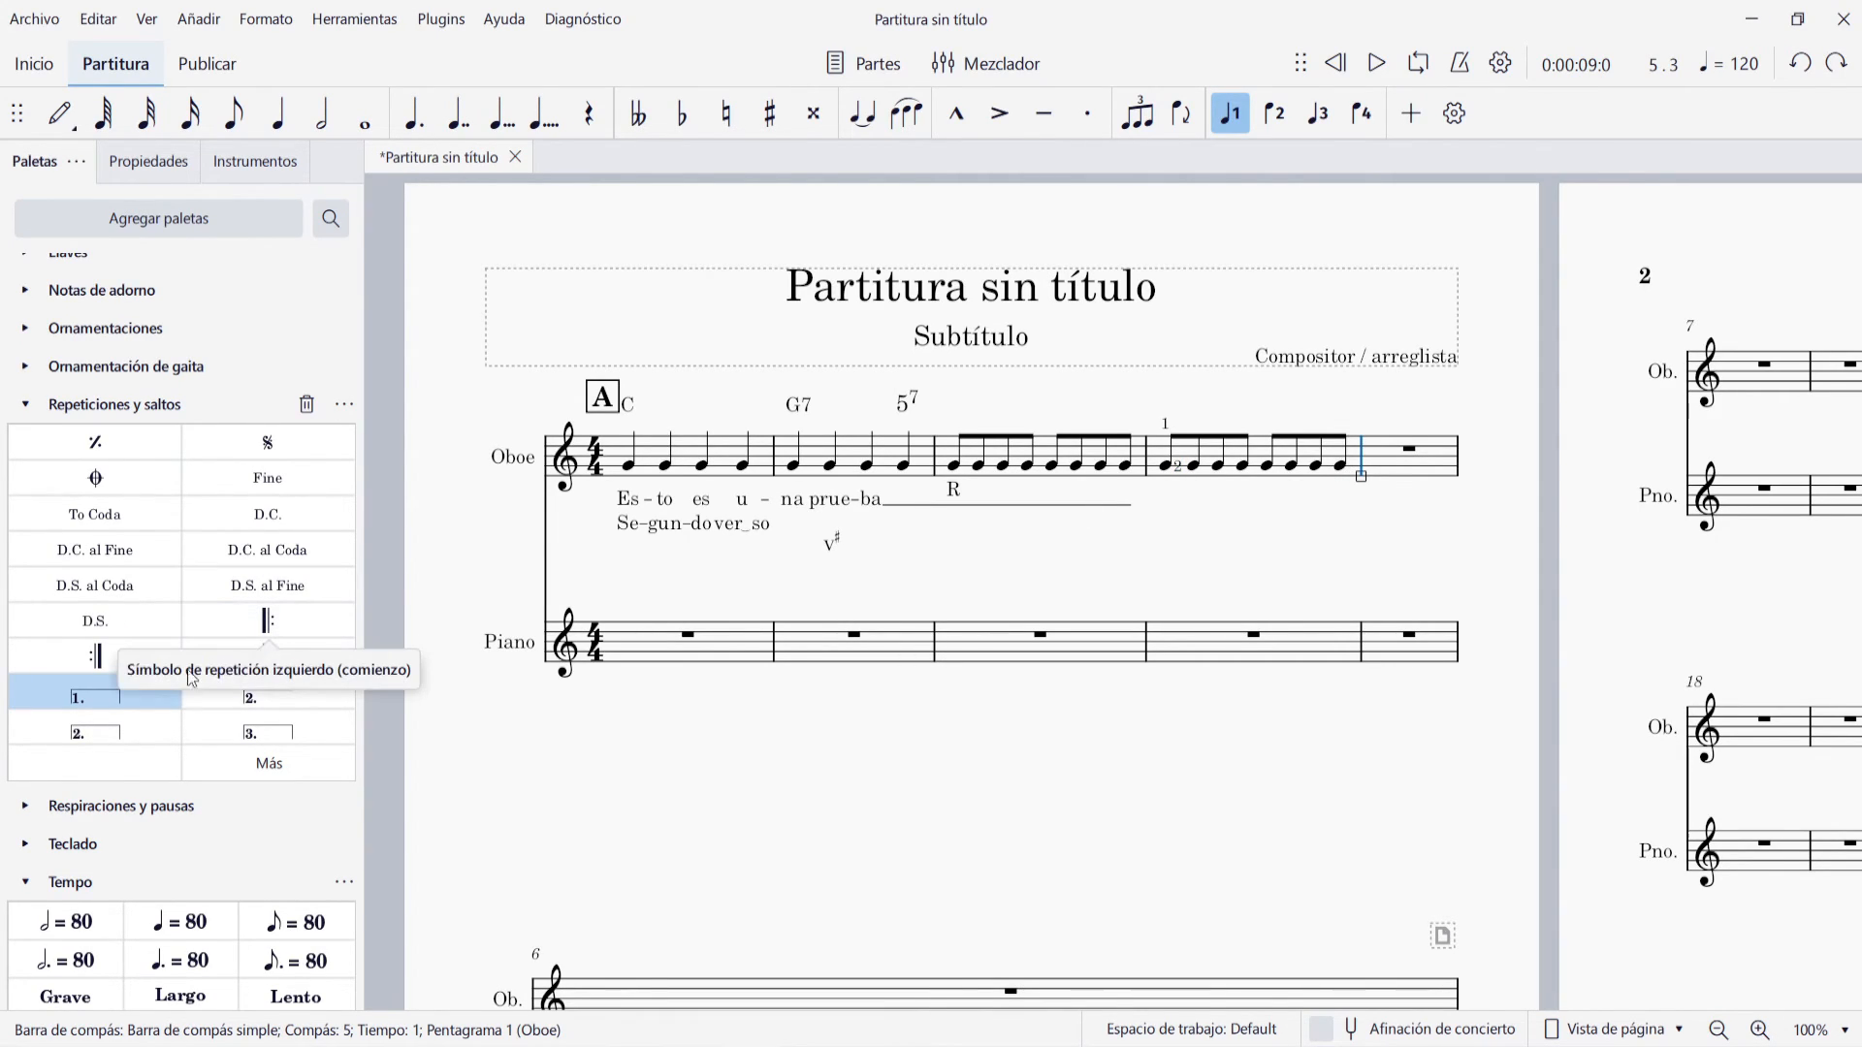
left_click(120, 652)
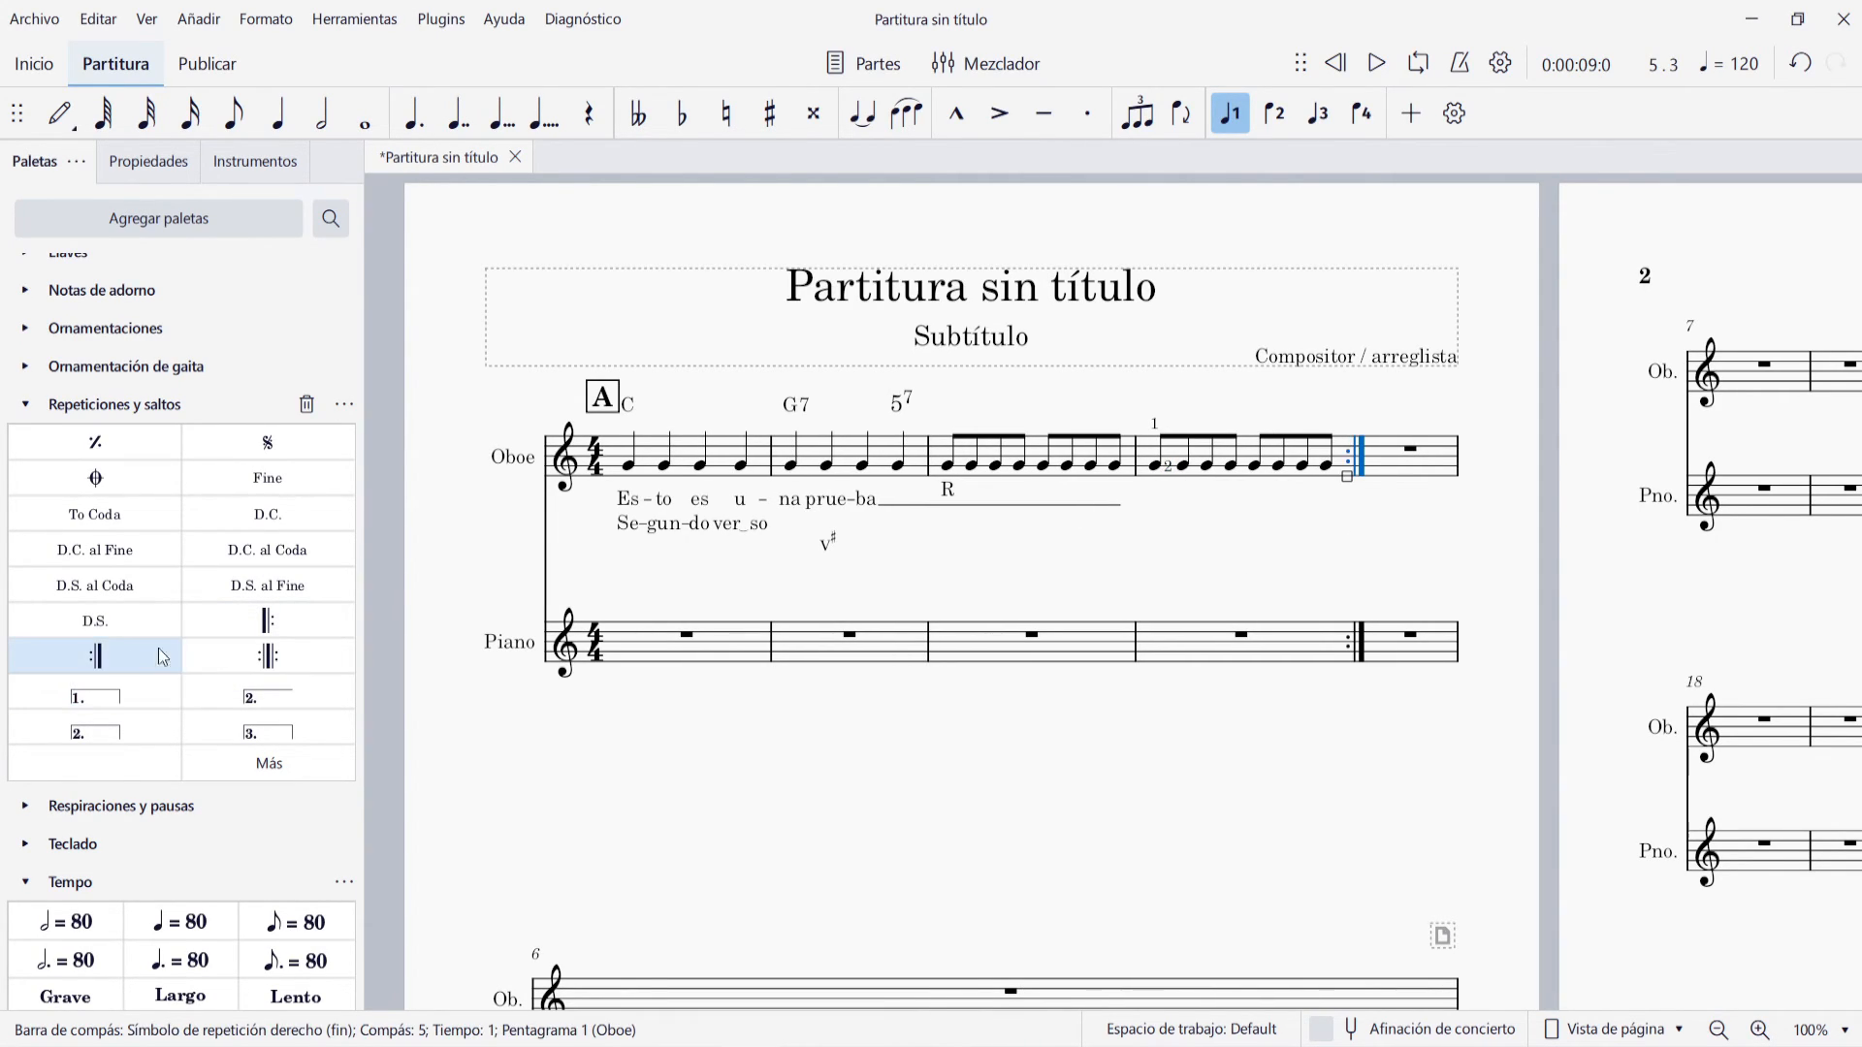
left_click(1344, 453)
left_click(95, 696)
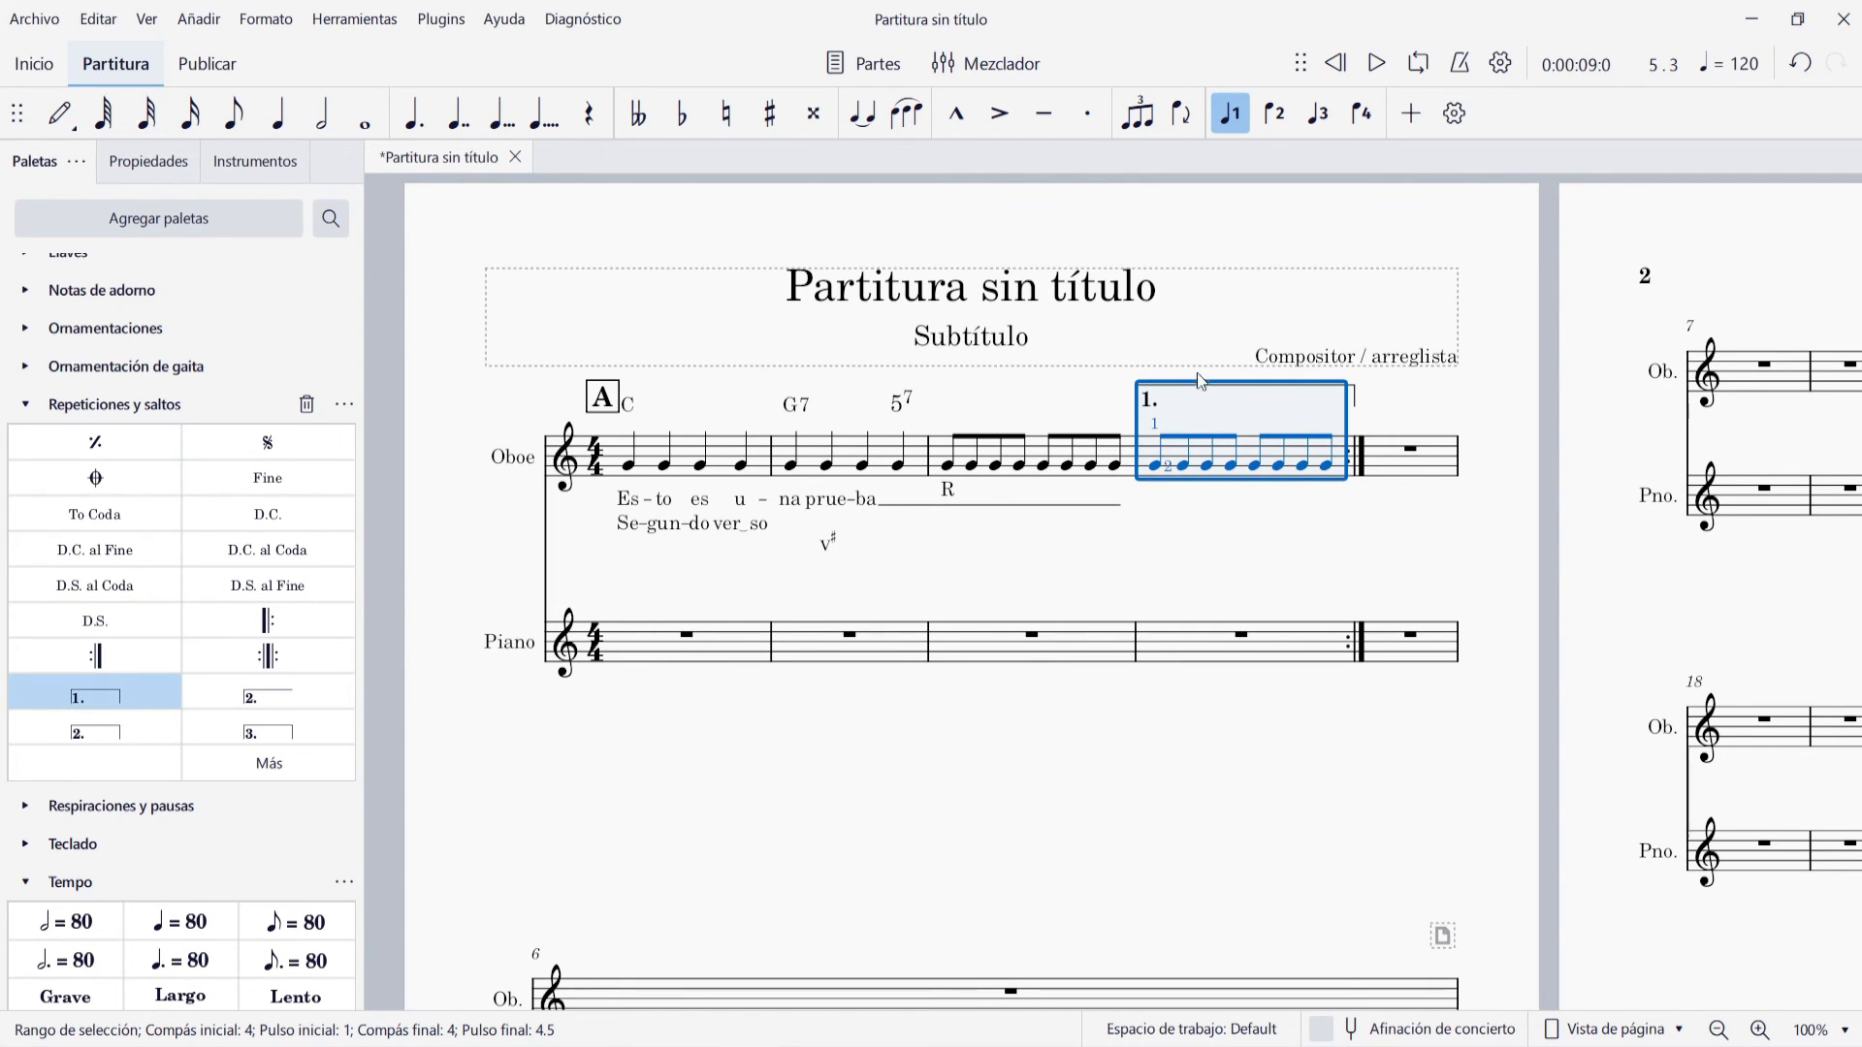
key("Escape")
Change the starting text of the ending bracket over measure 4 to "1. 2."
left_click(1149, 397)
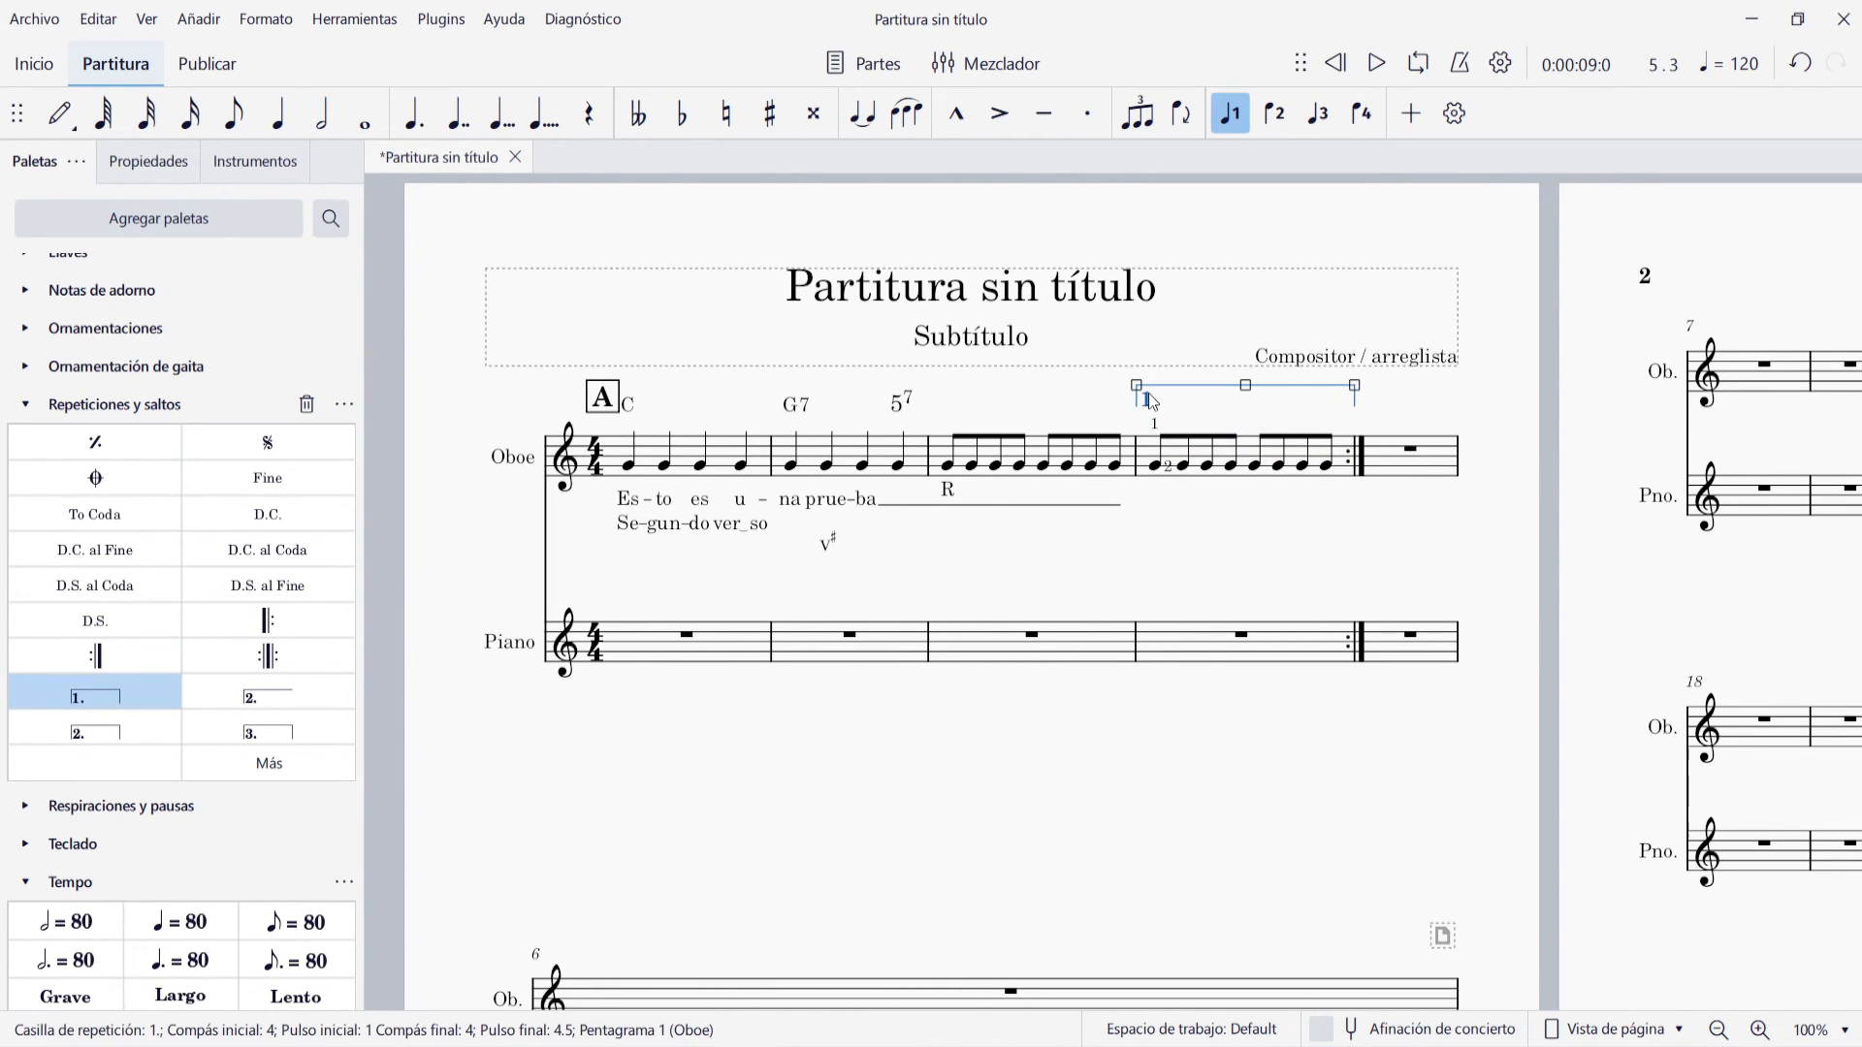
left_click(148, 161)
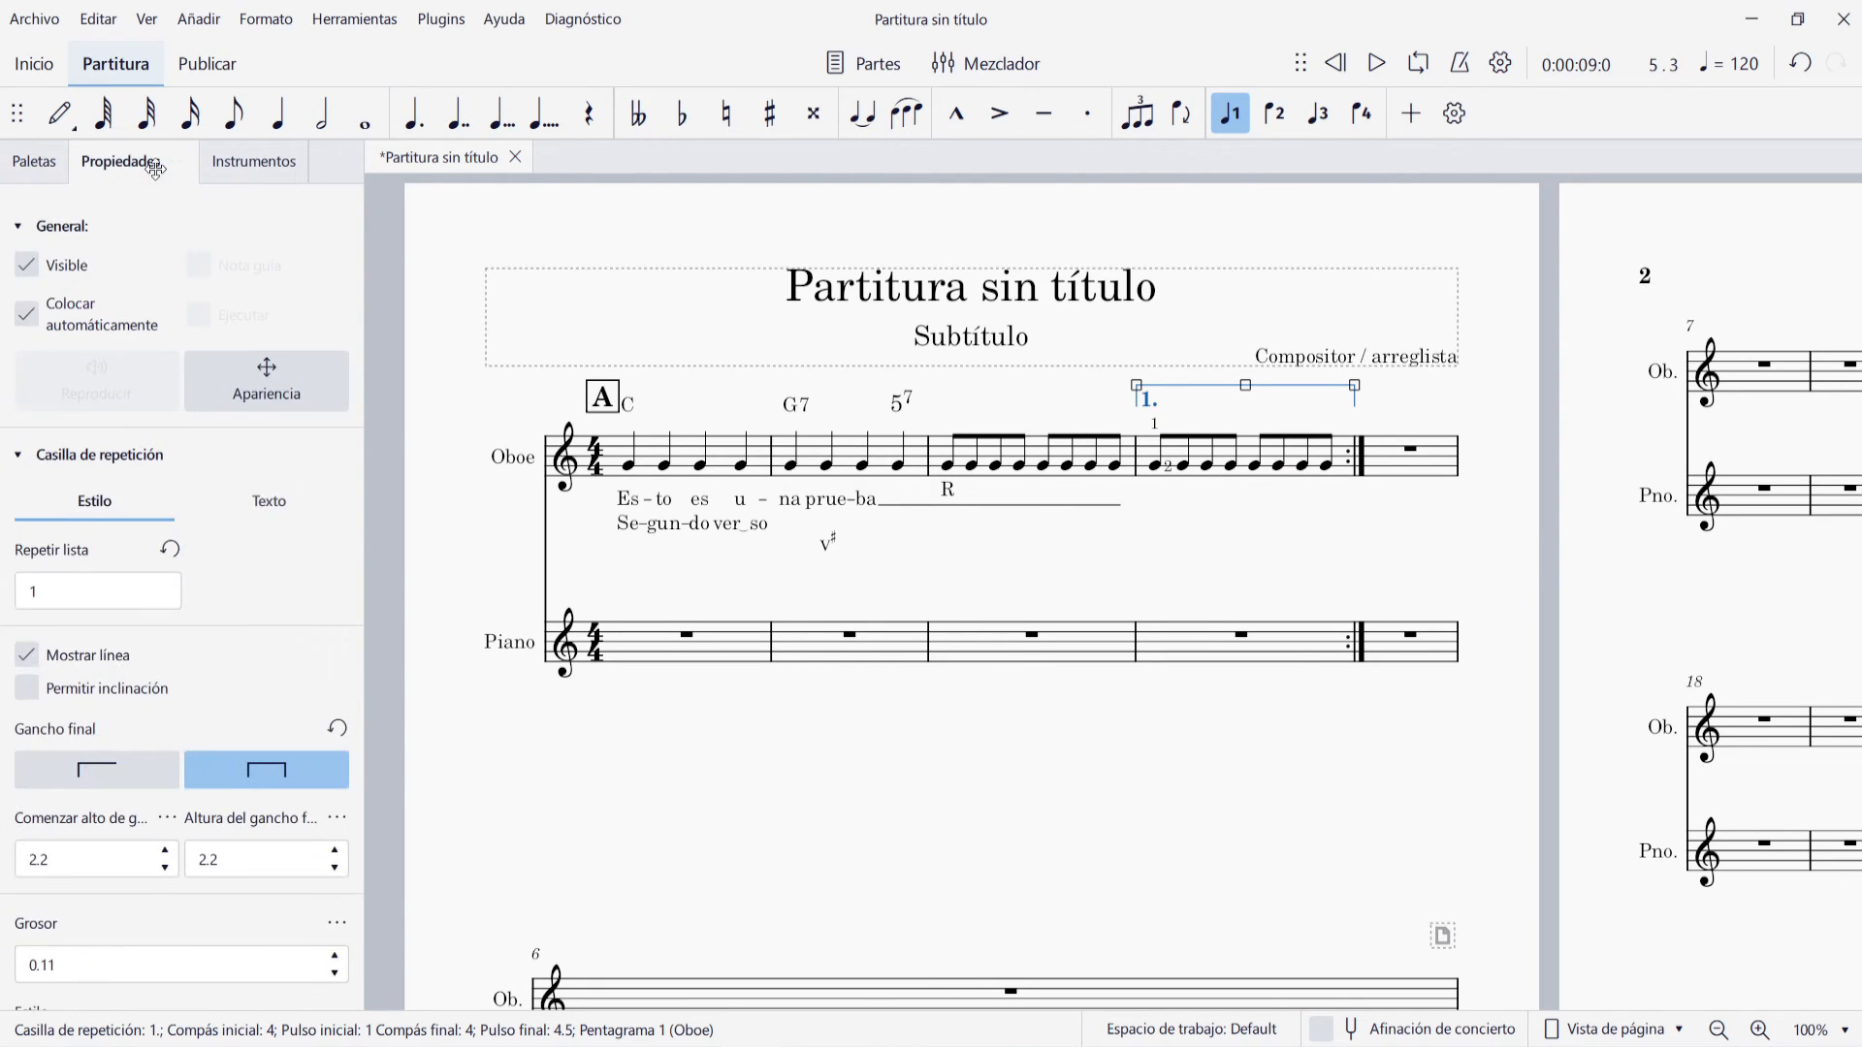
left_click(254, 497)
left_click(97, 604)
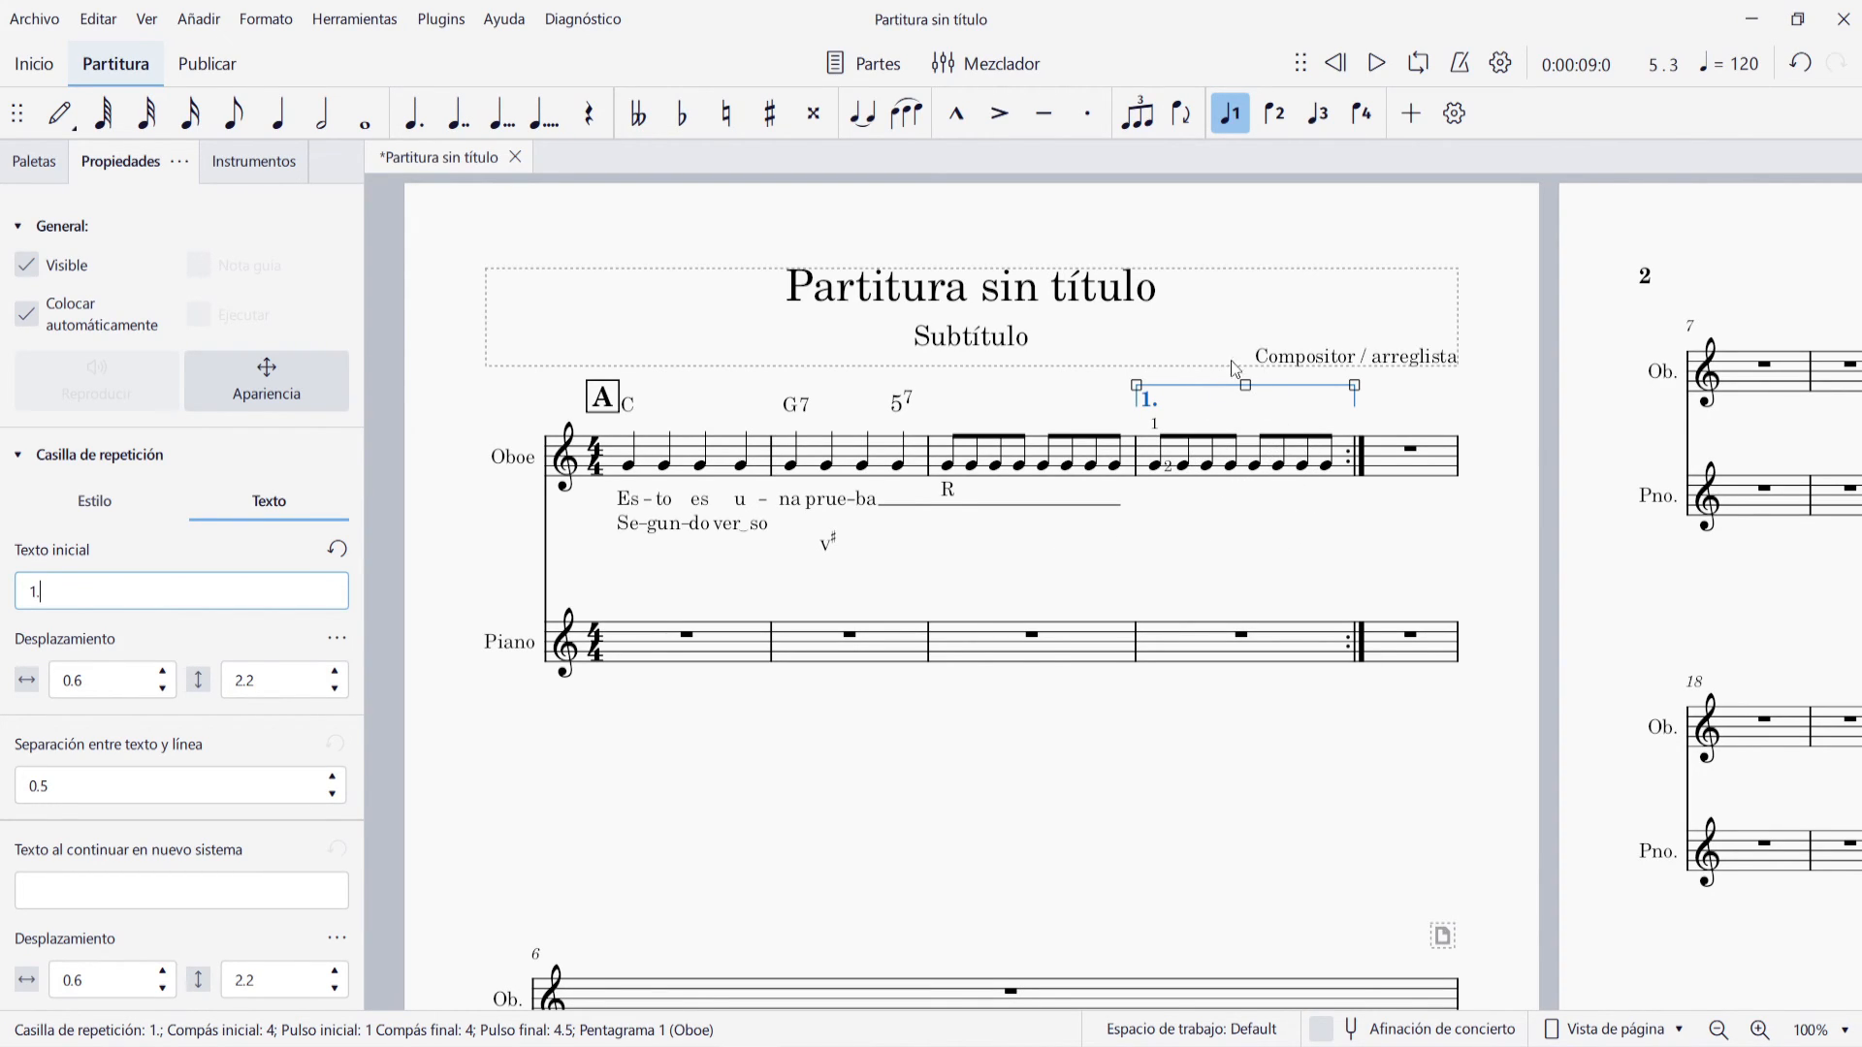
type("2.")
key("Return")
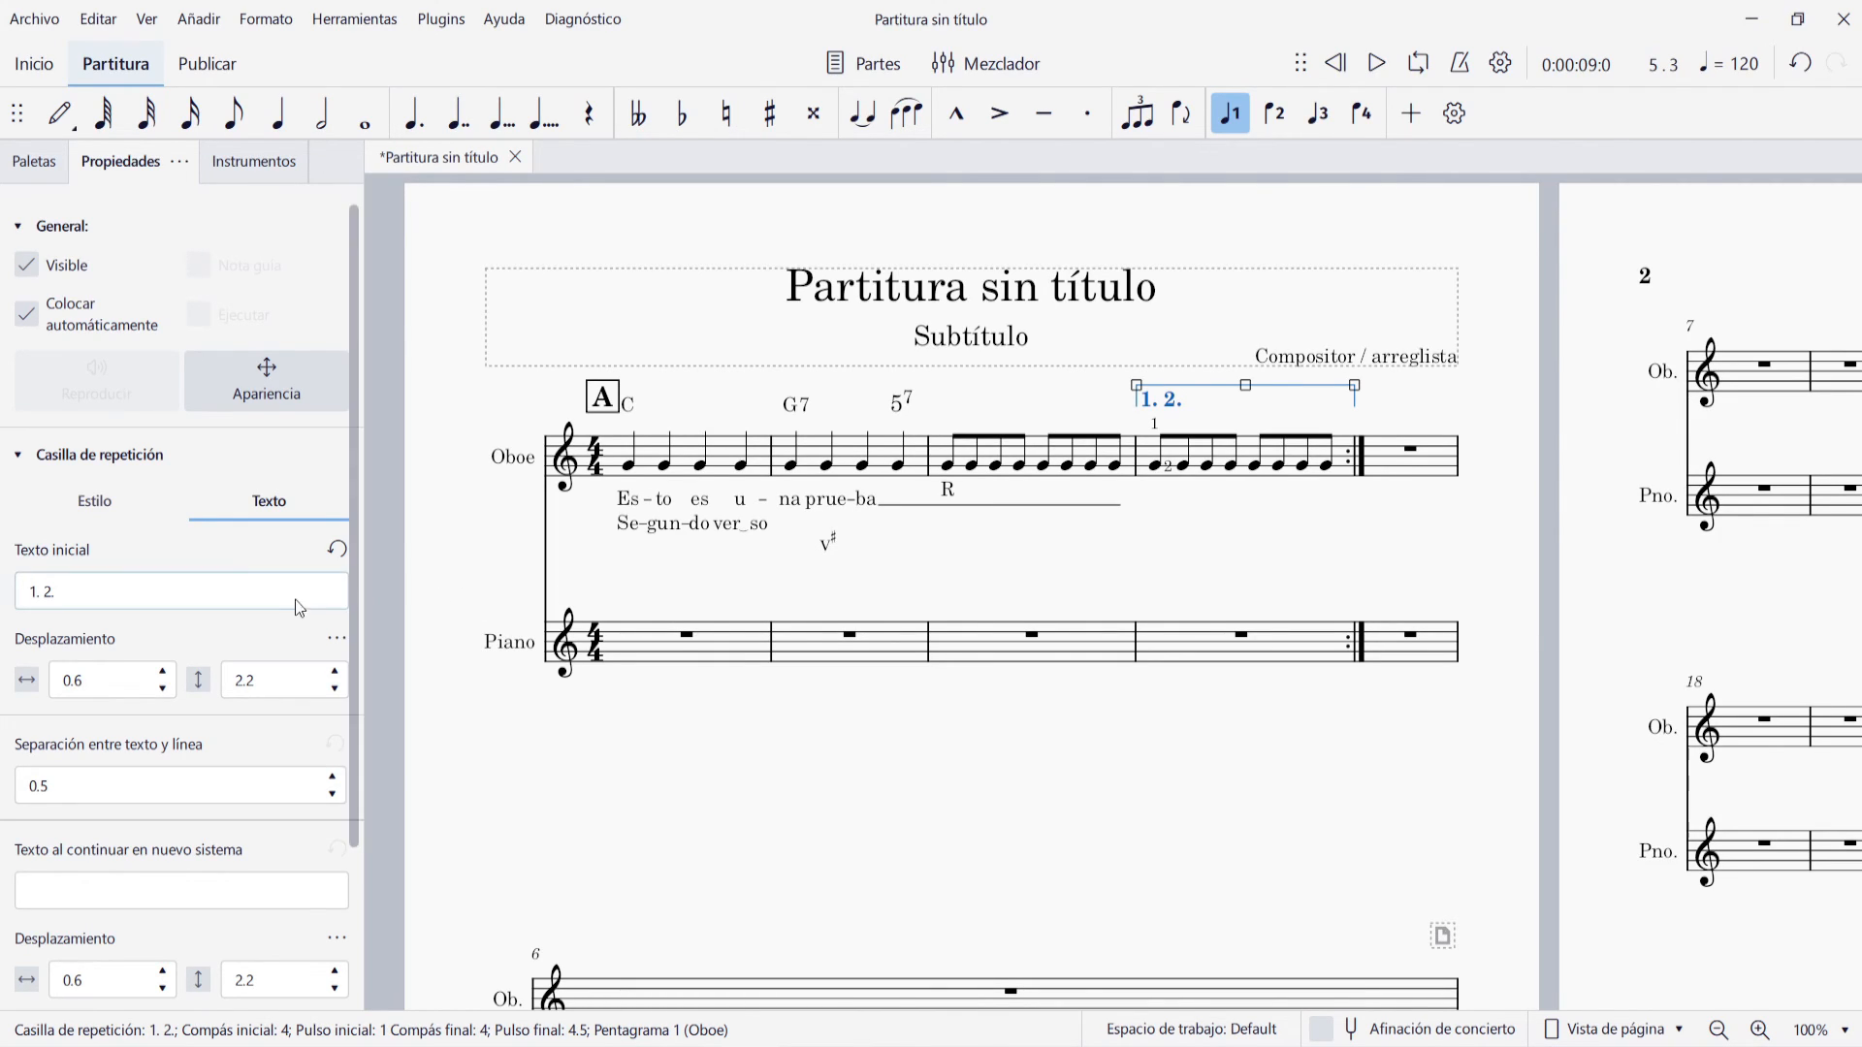
Set the repeat list of the ending bracket over measure 4 to 1,2
left_click(89, 504)
left_click(97, 587)
type("1,2")
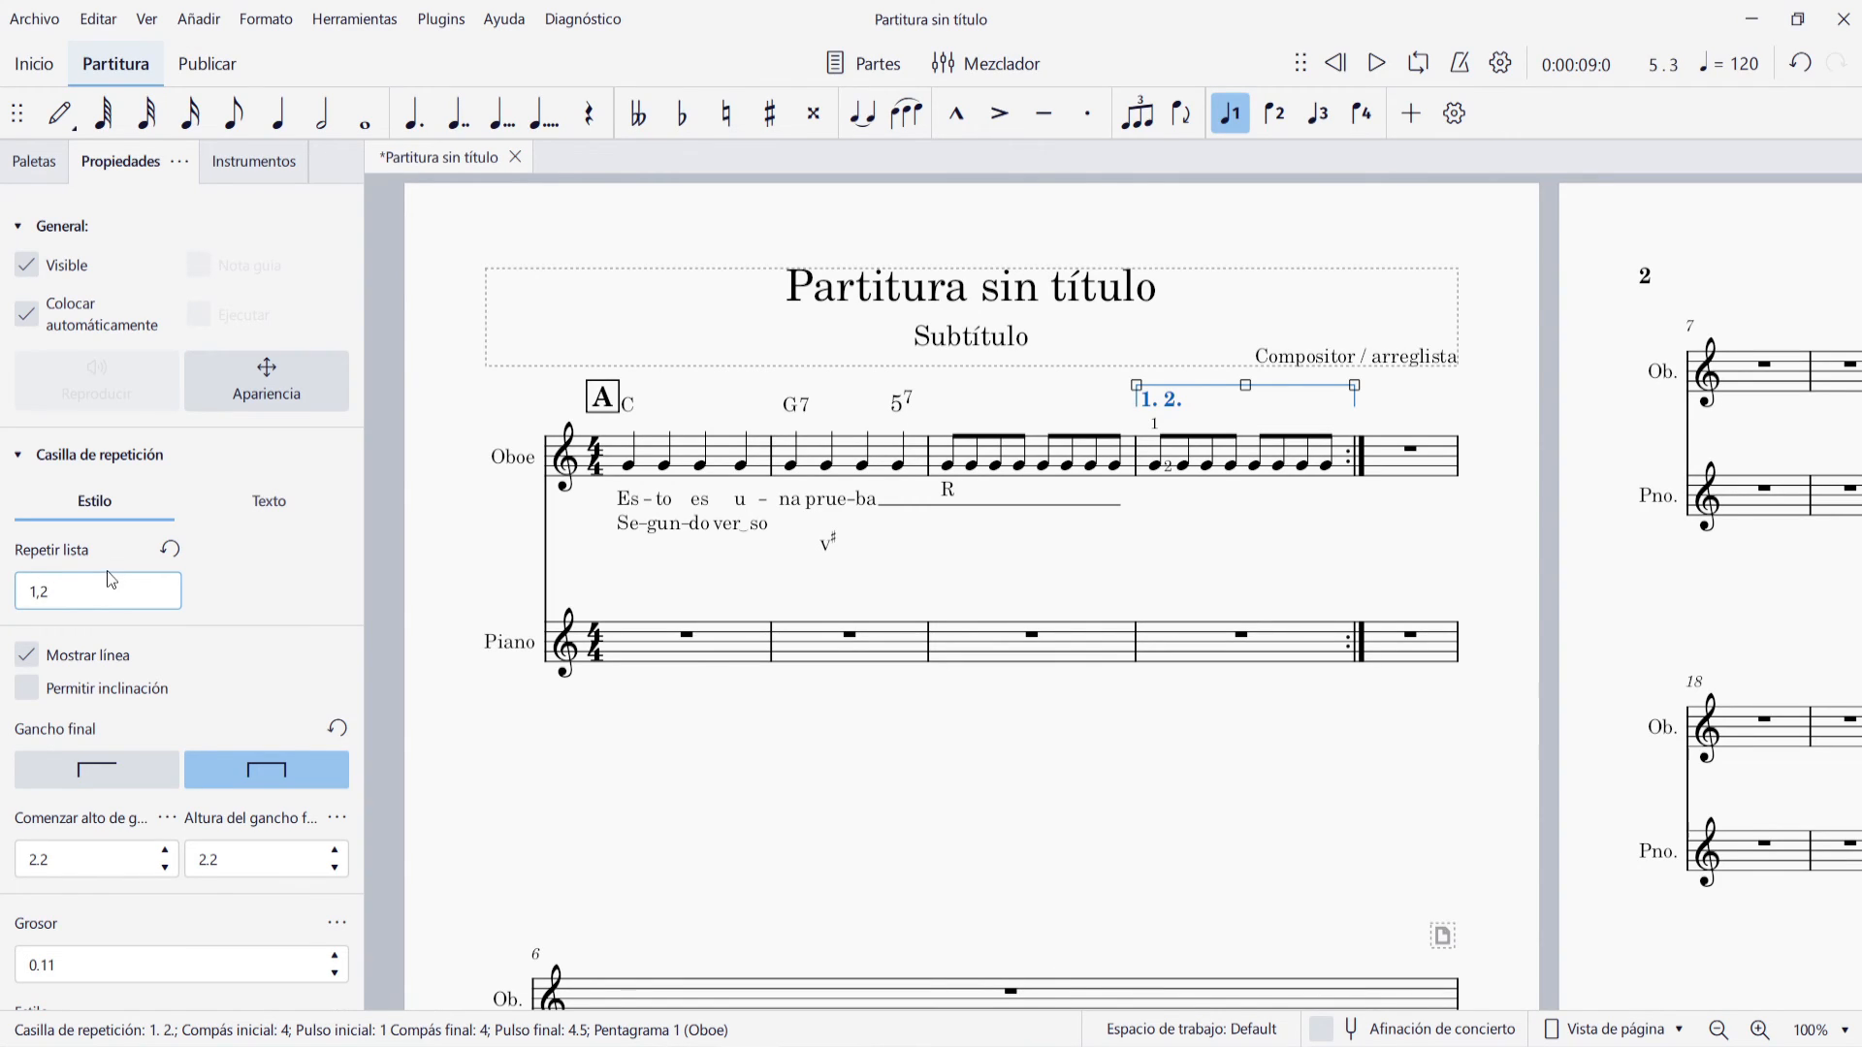
left_click(430, 535)
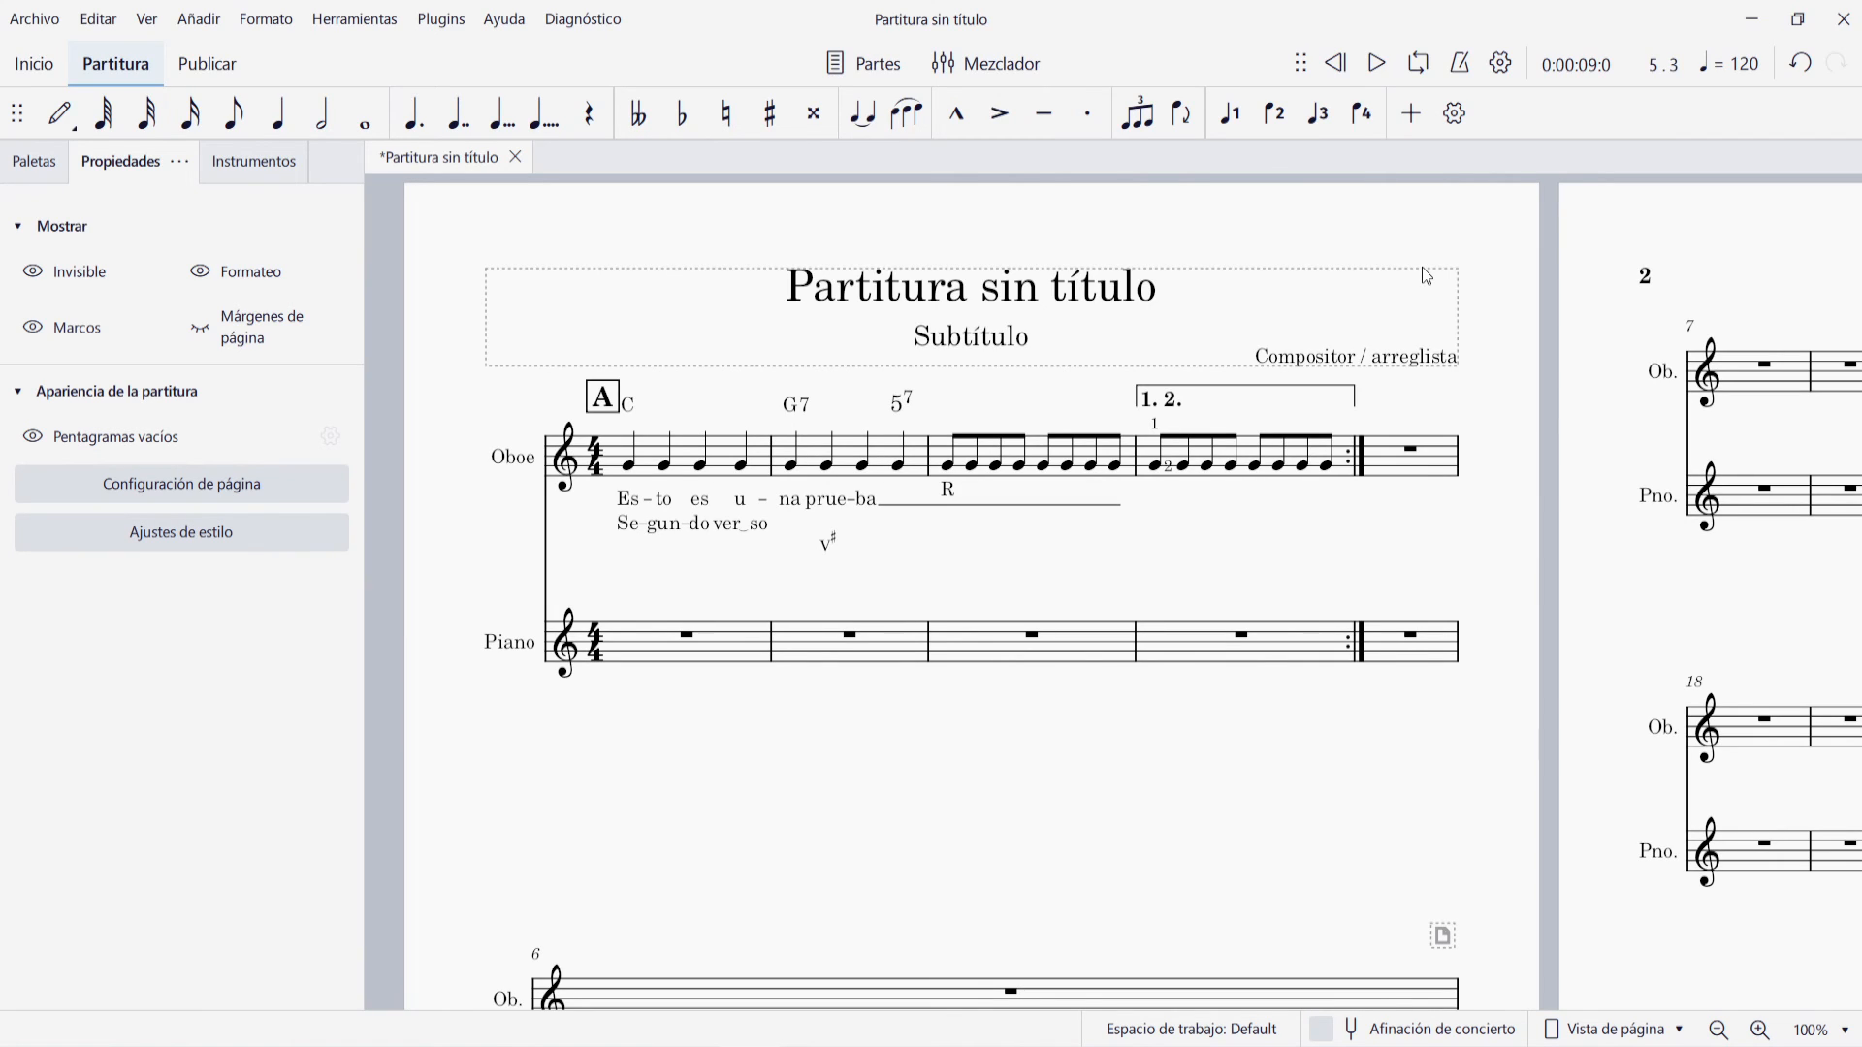
Insert a vertical frame before measure 6, between the first and second systems
scroll(711, 670, "down", 2)
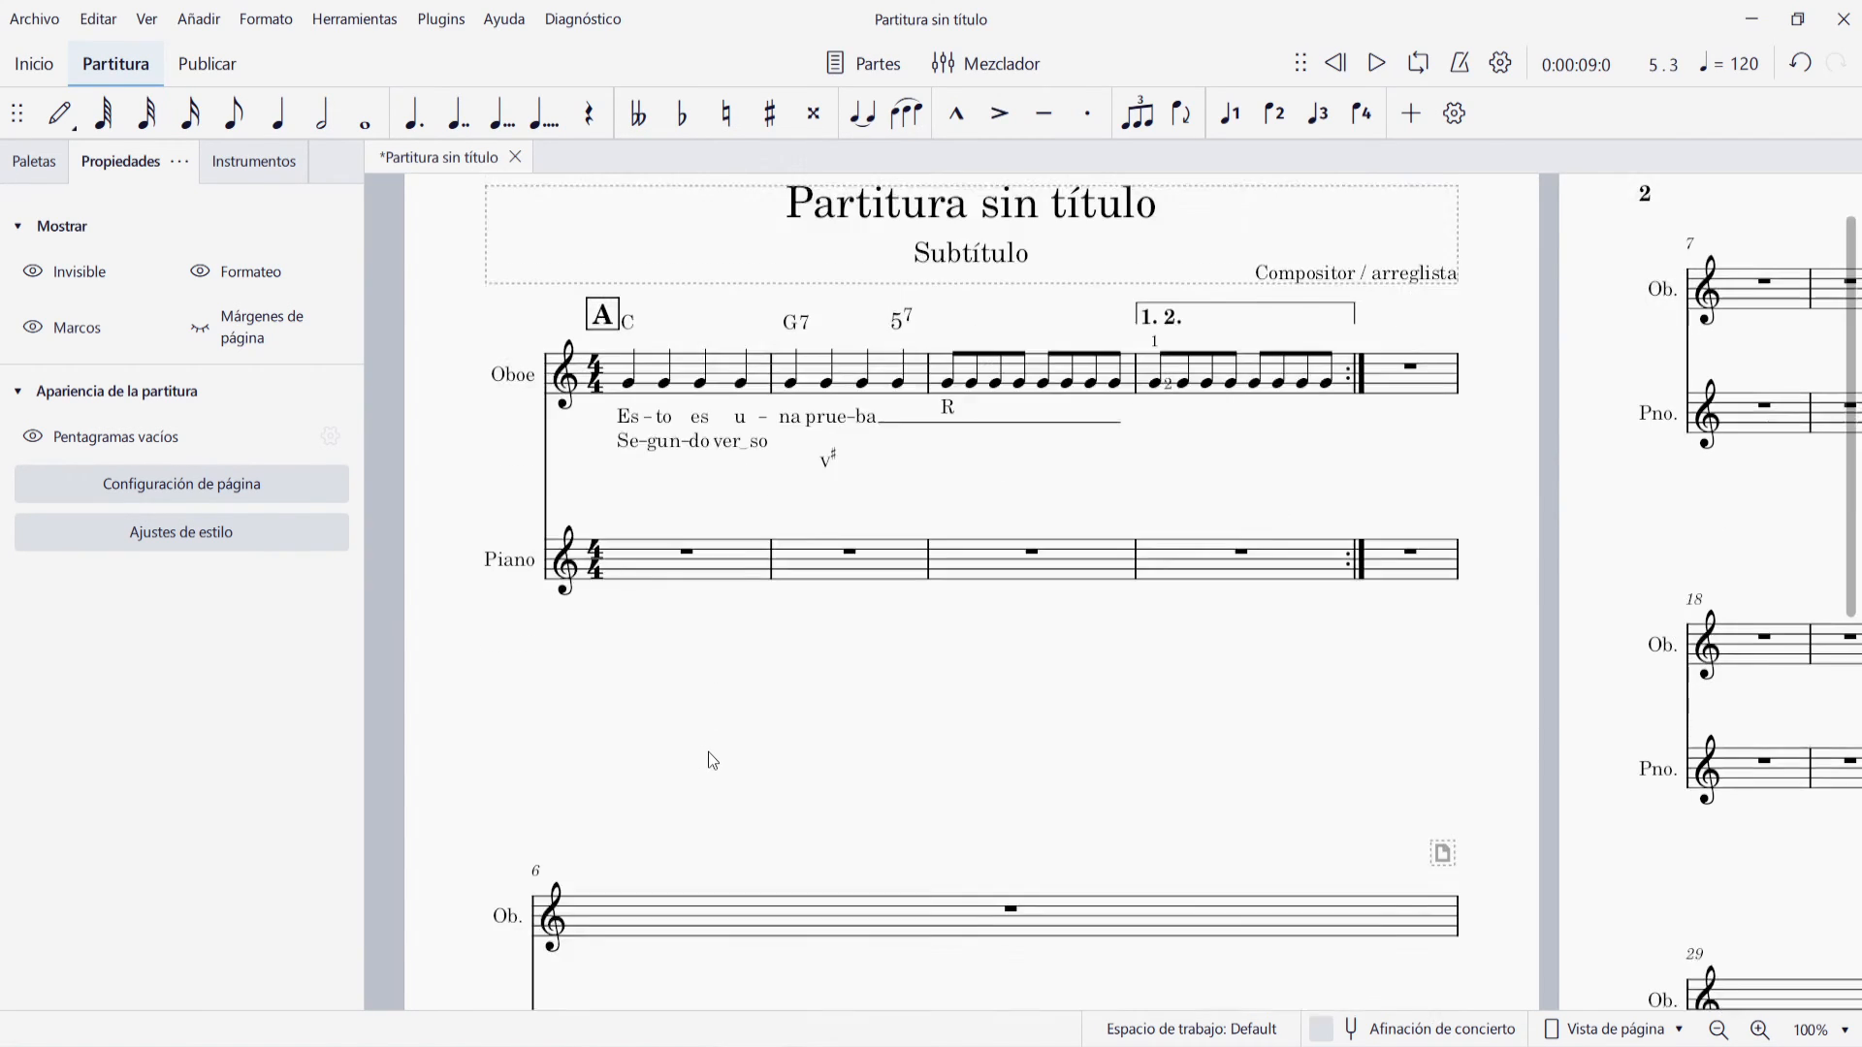
left_click(748, 837)
left_click(199, 20)
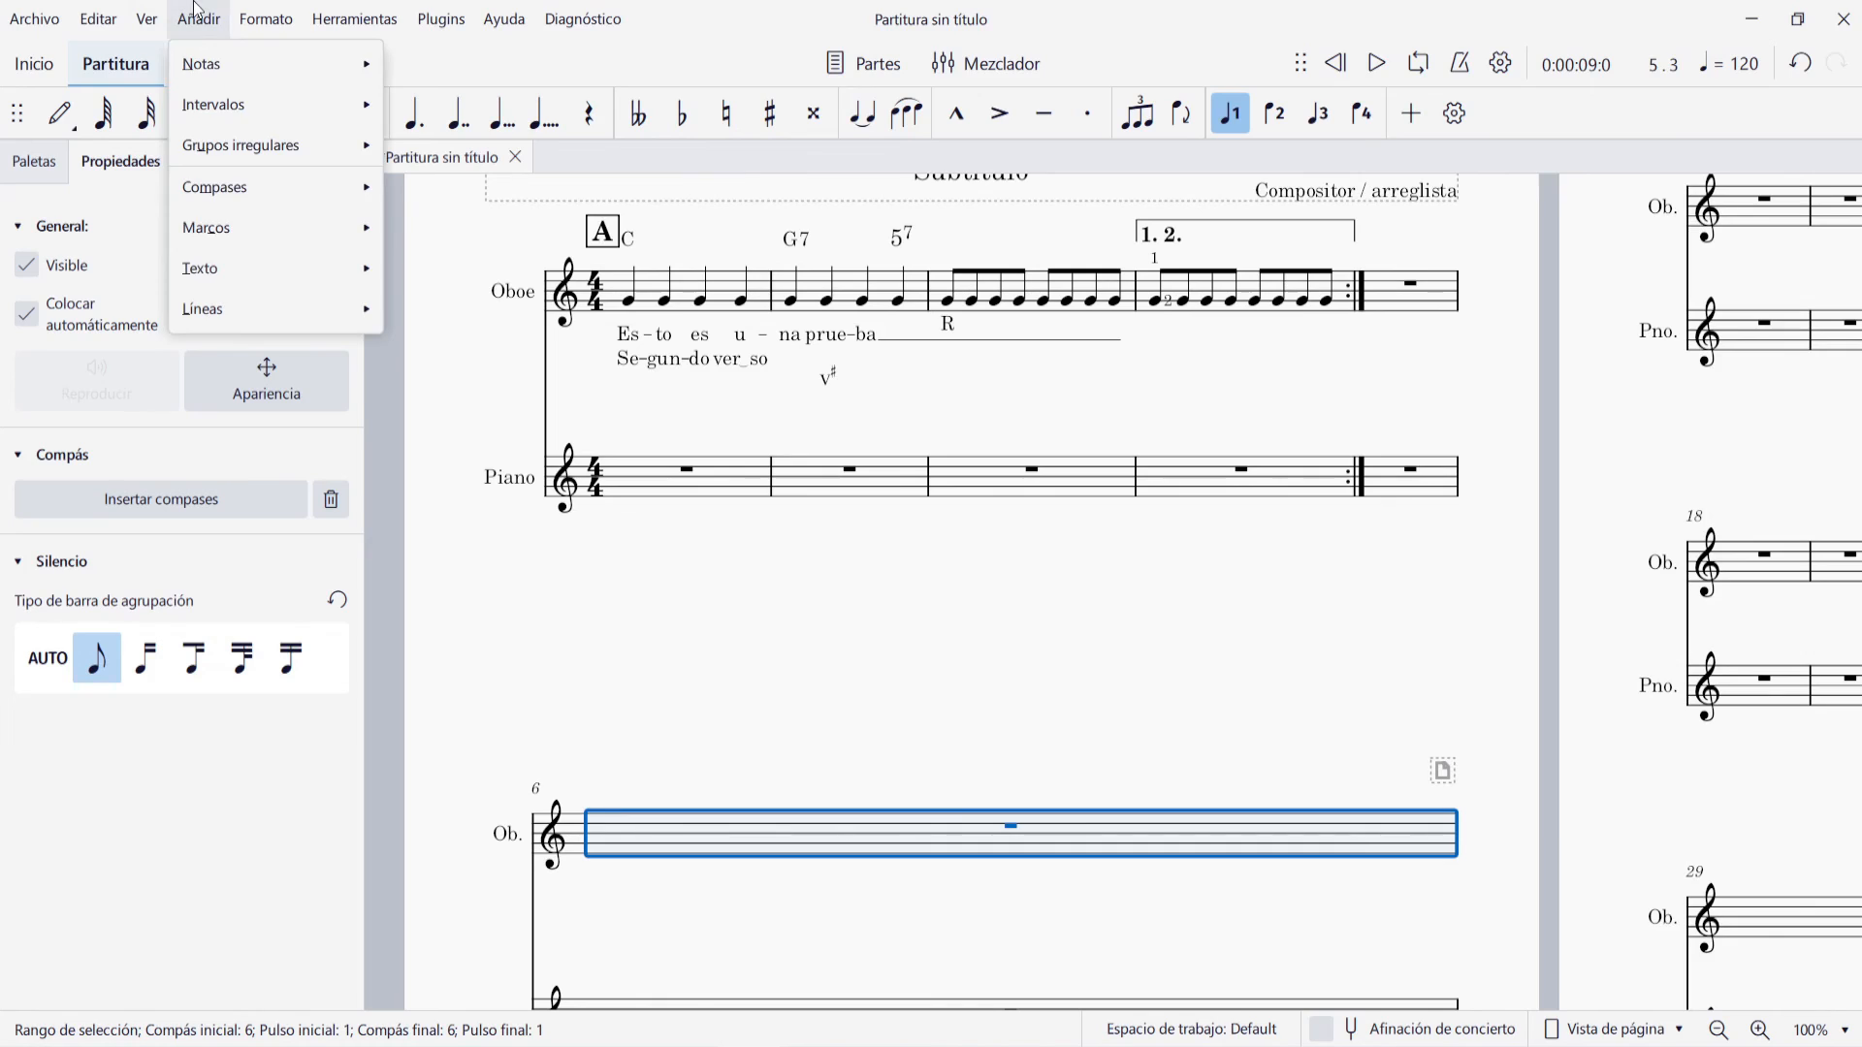
mouse_move(271, 229)
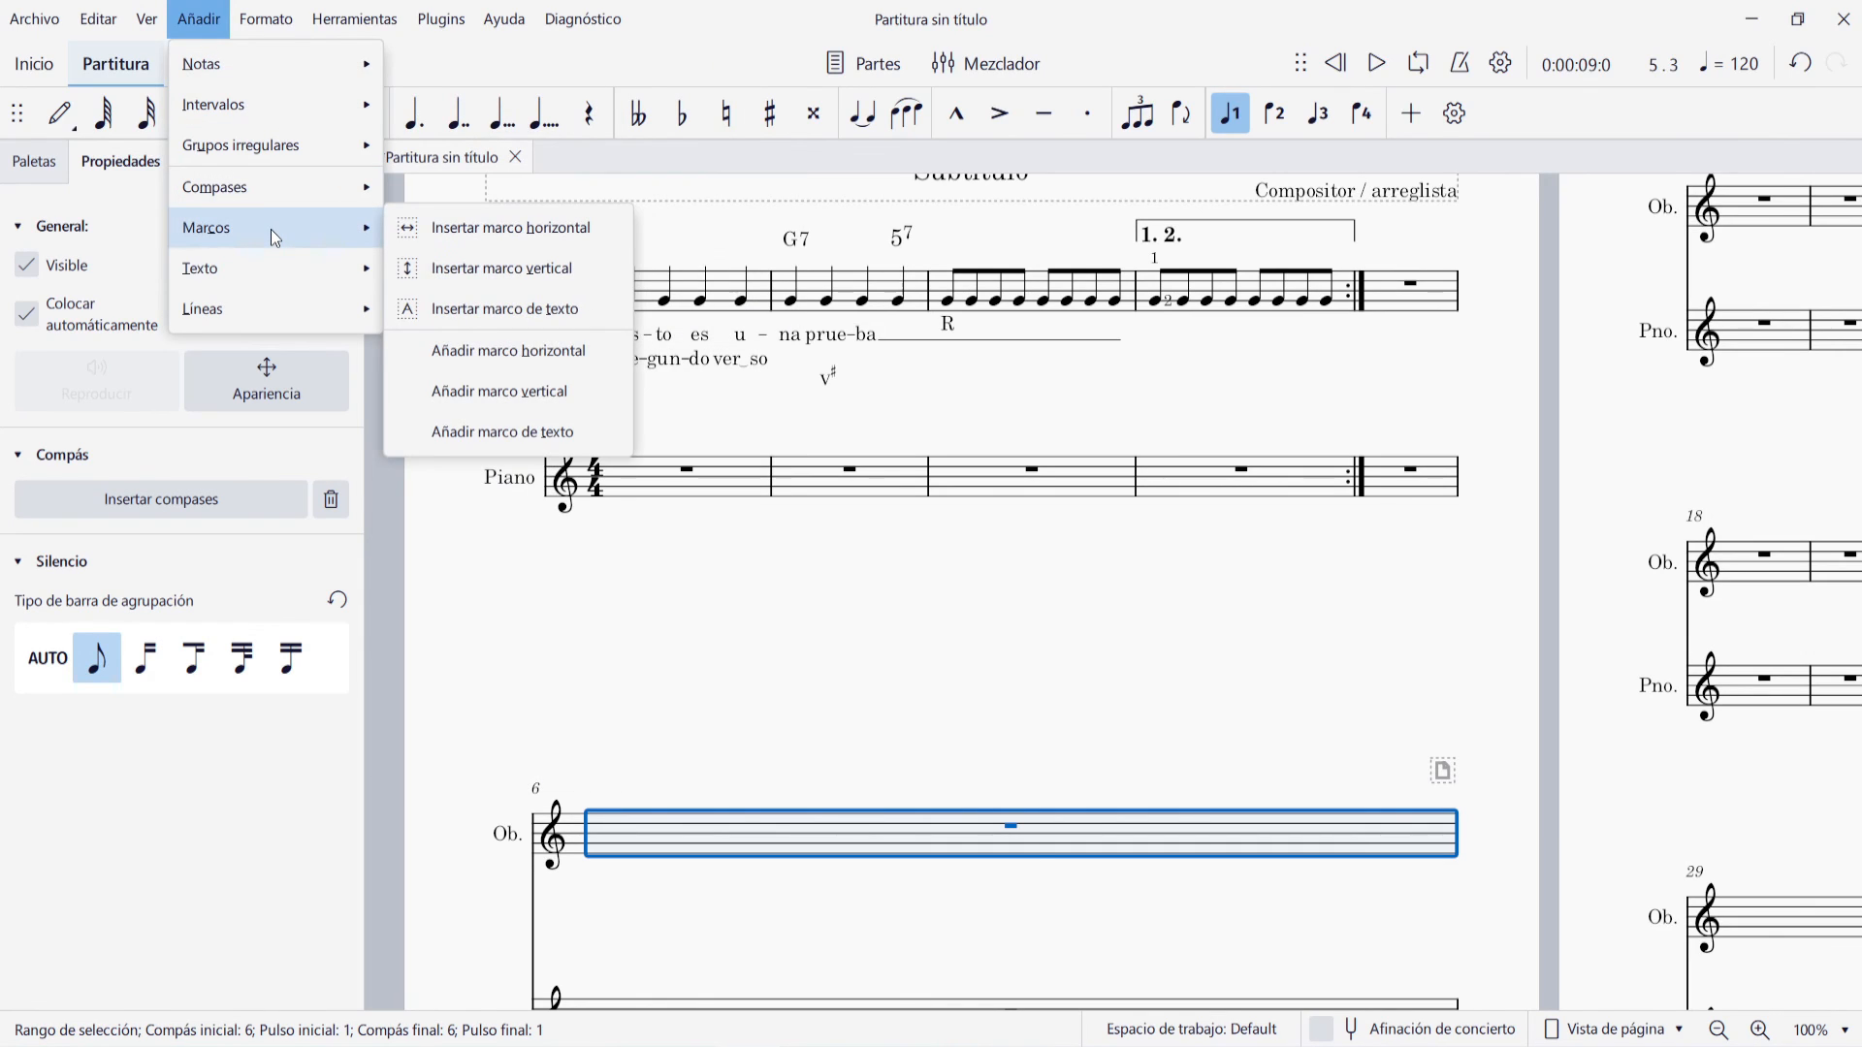
left_click(484, 270)
scroll(1080, 643, "up", 2)
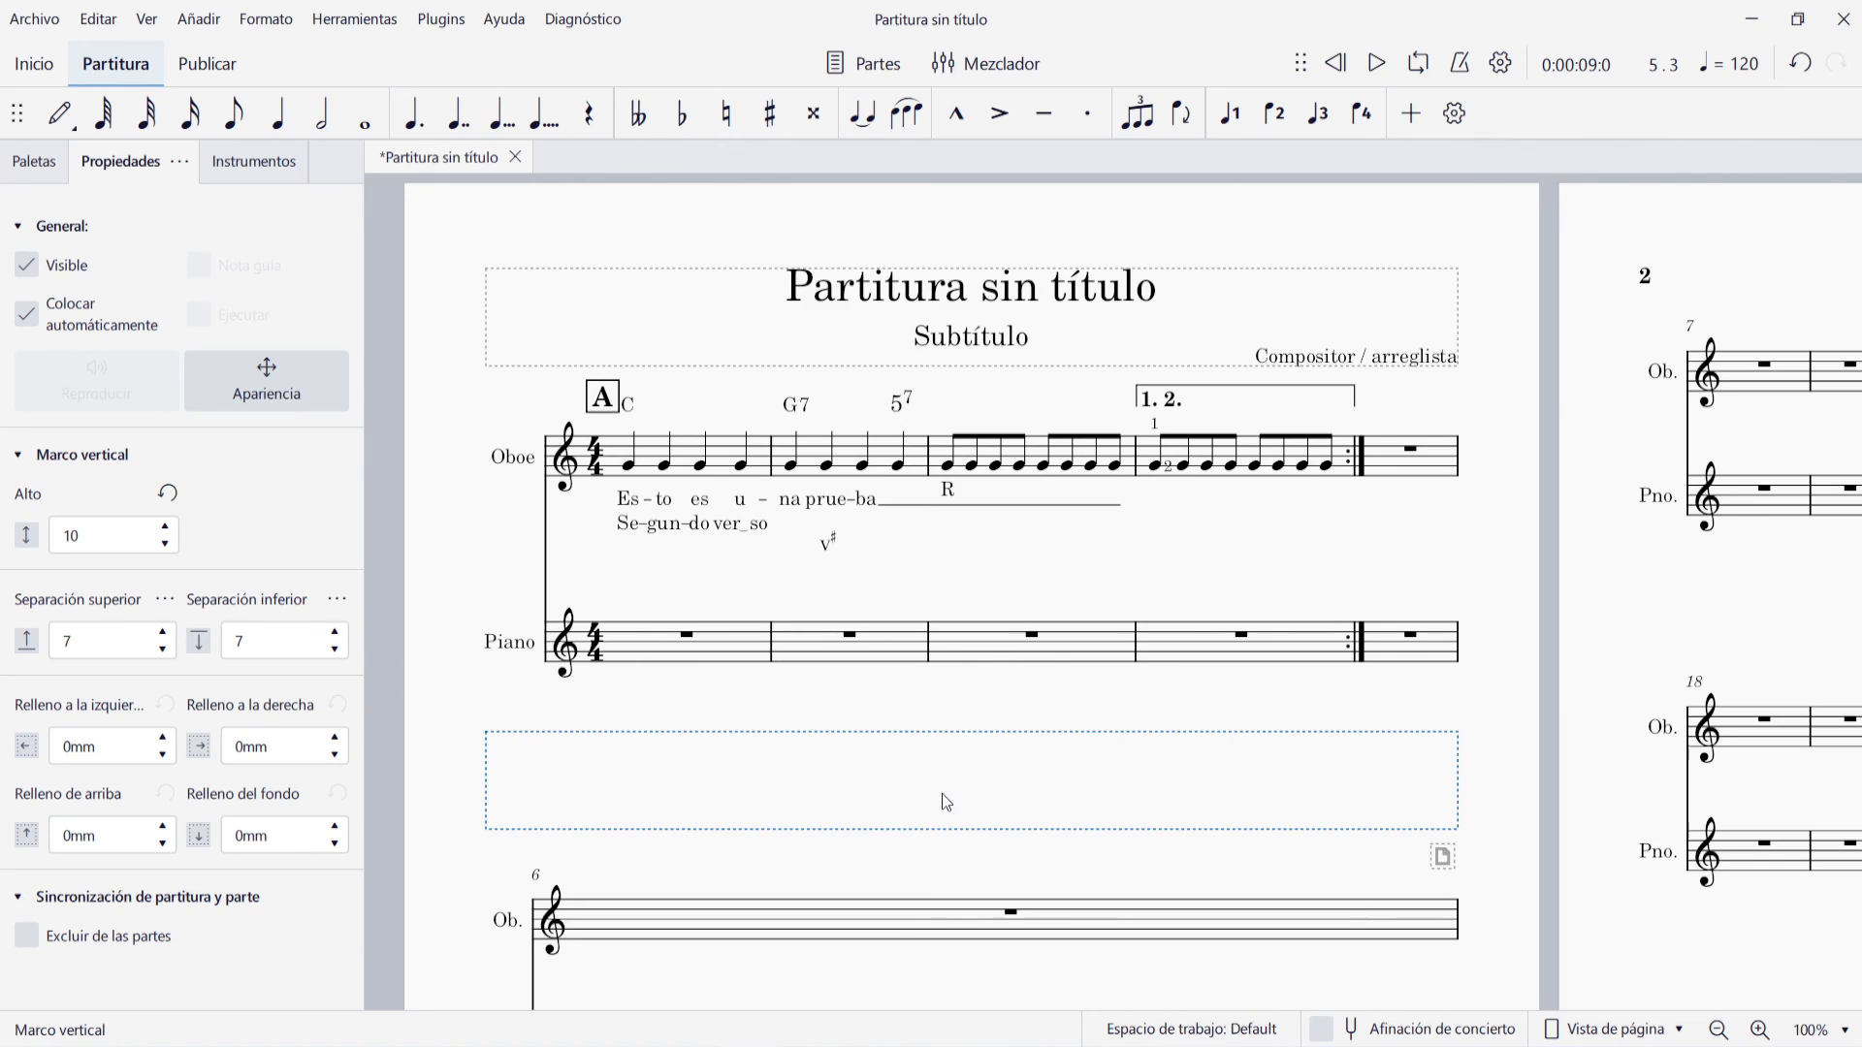
Add the title "Ejercicio 2" inside the new vertical frame
right_click(939, 766)
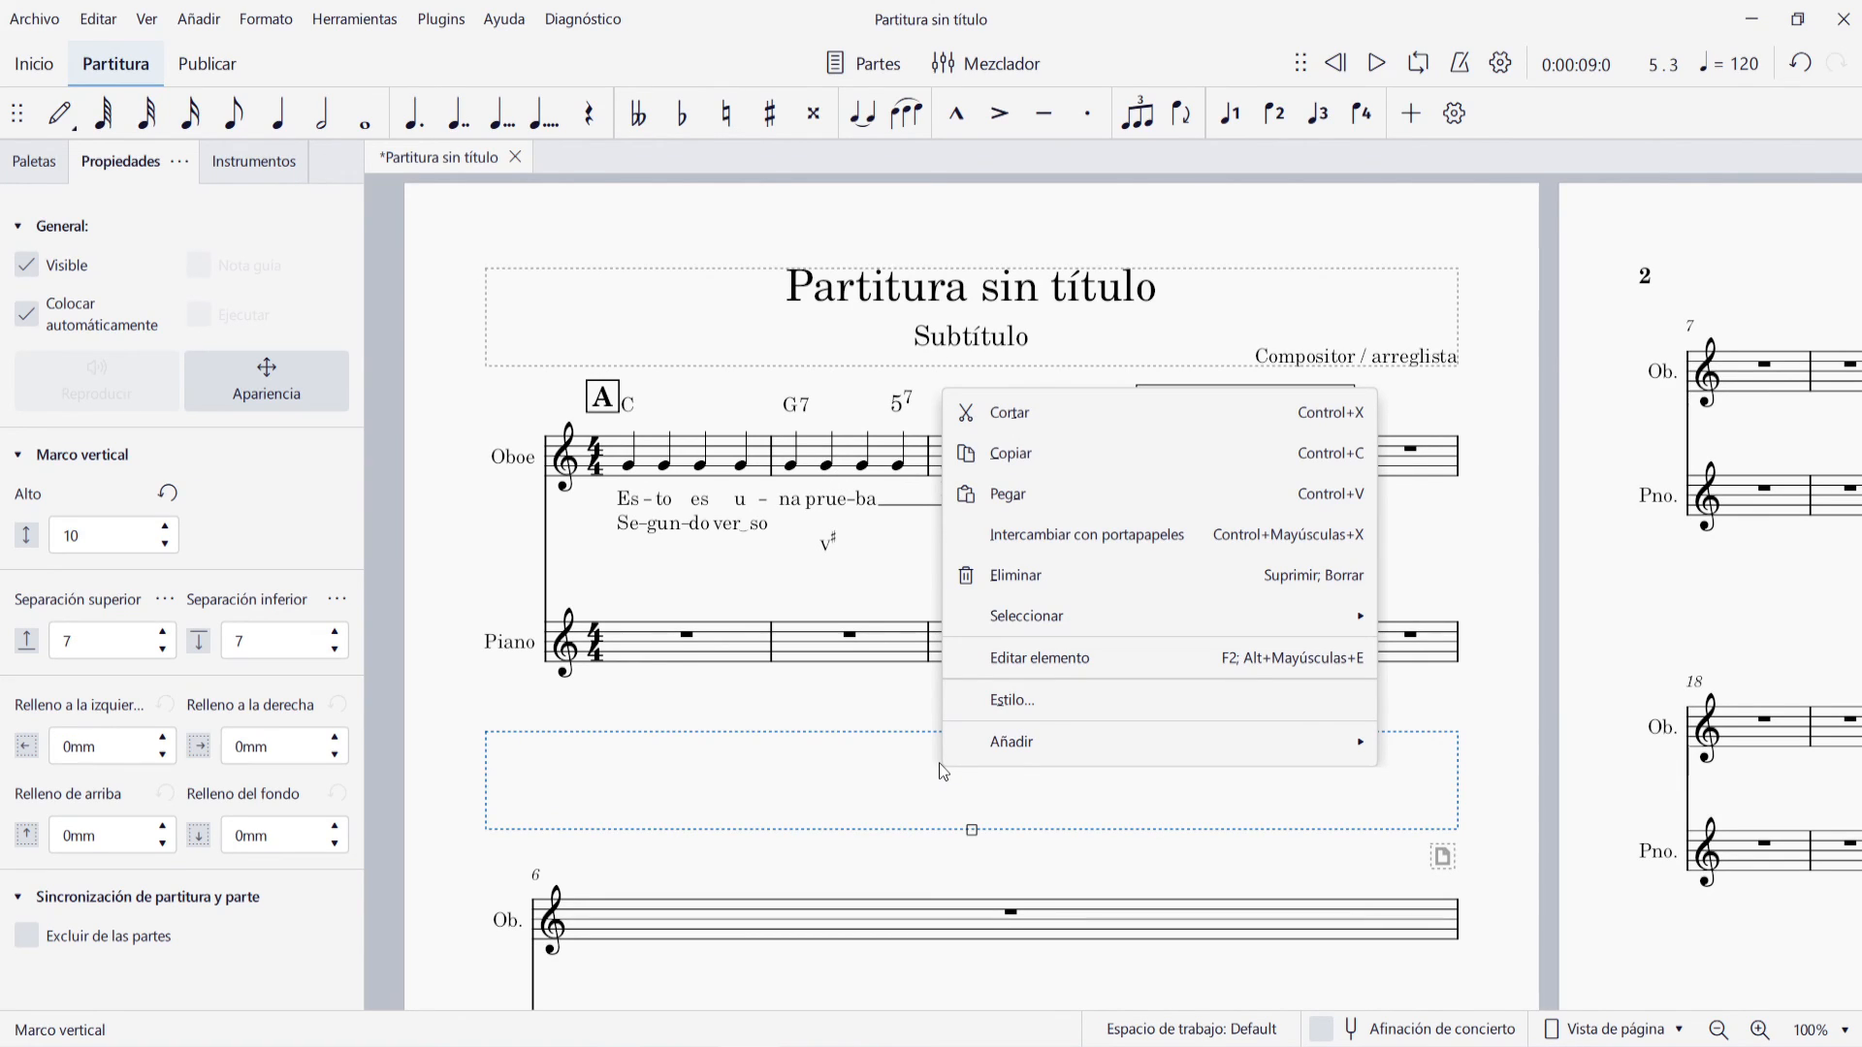
mouse_move(1200, 753)
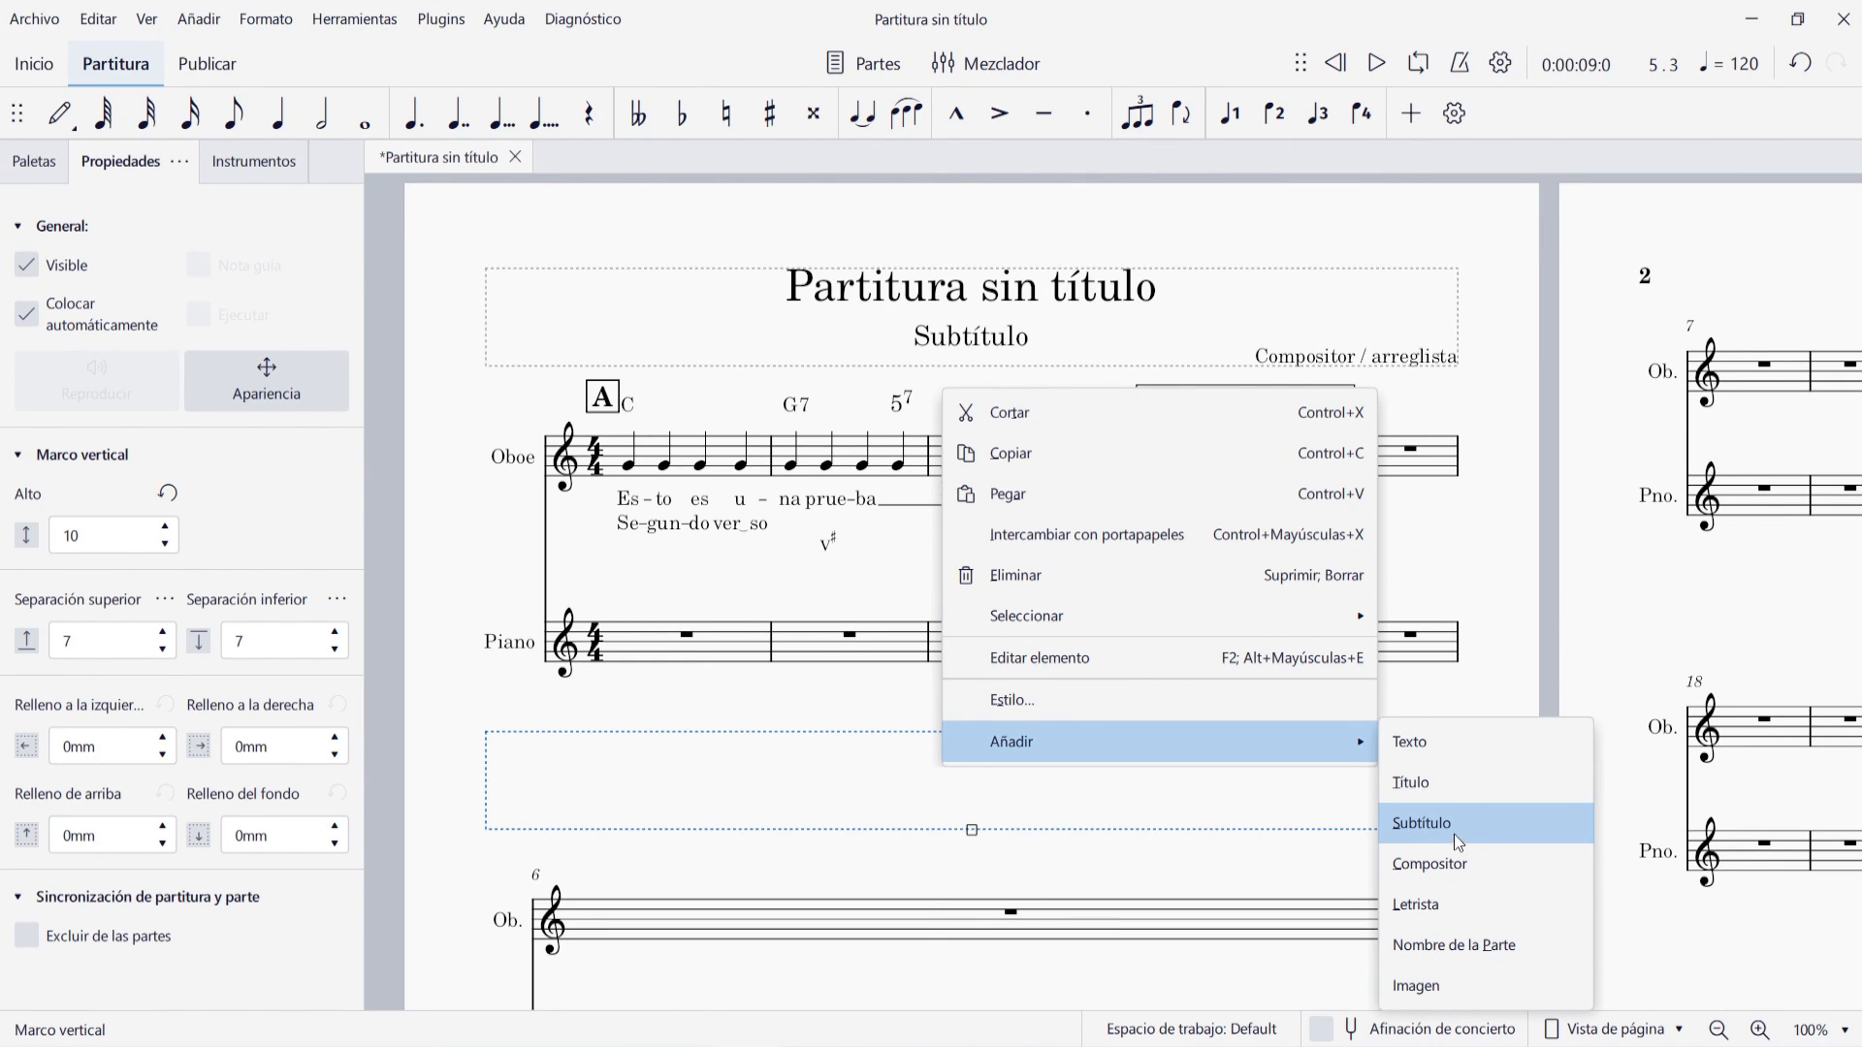
left_click(1445, 787)
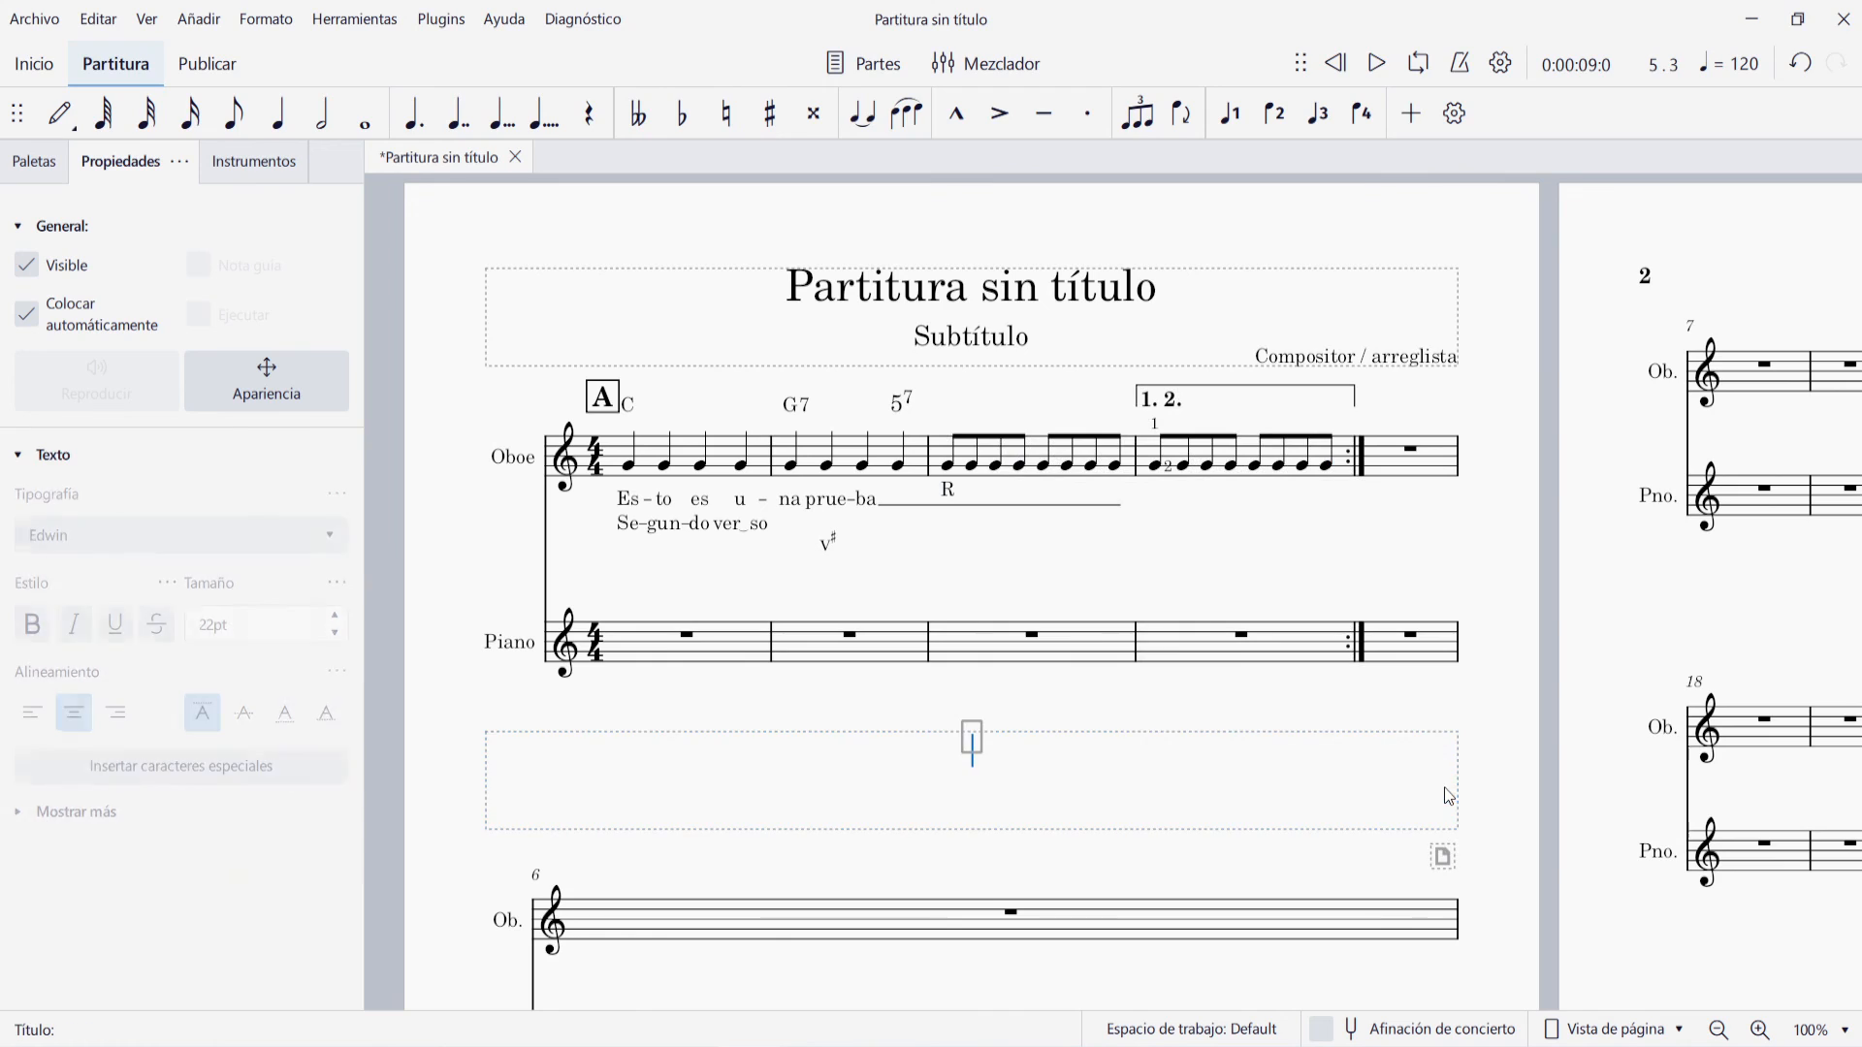
type("Ejercicio 2")
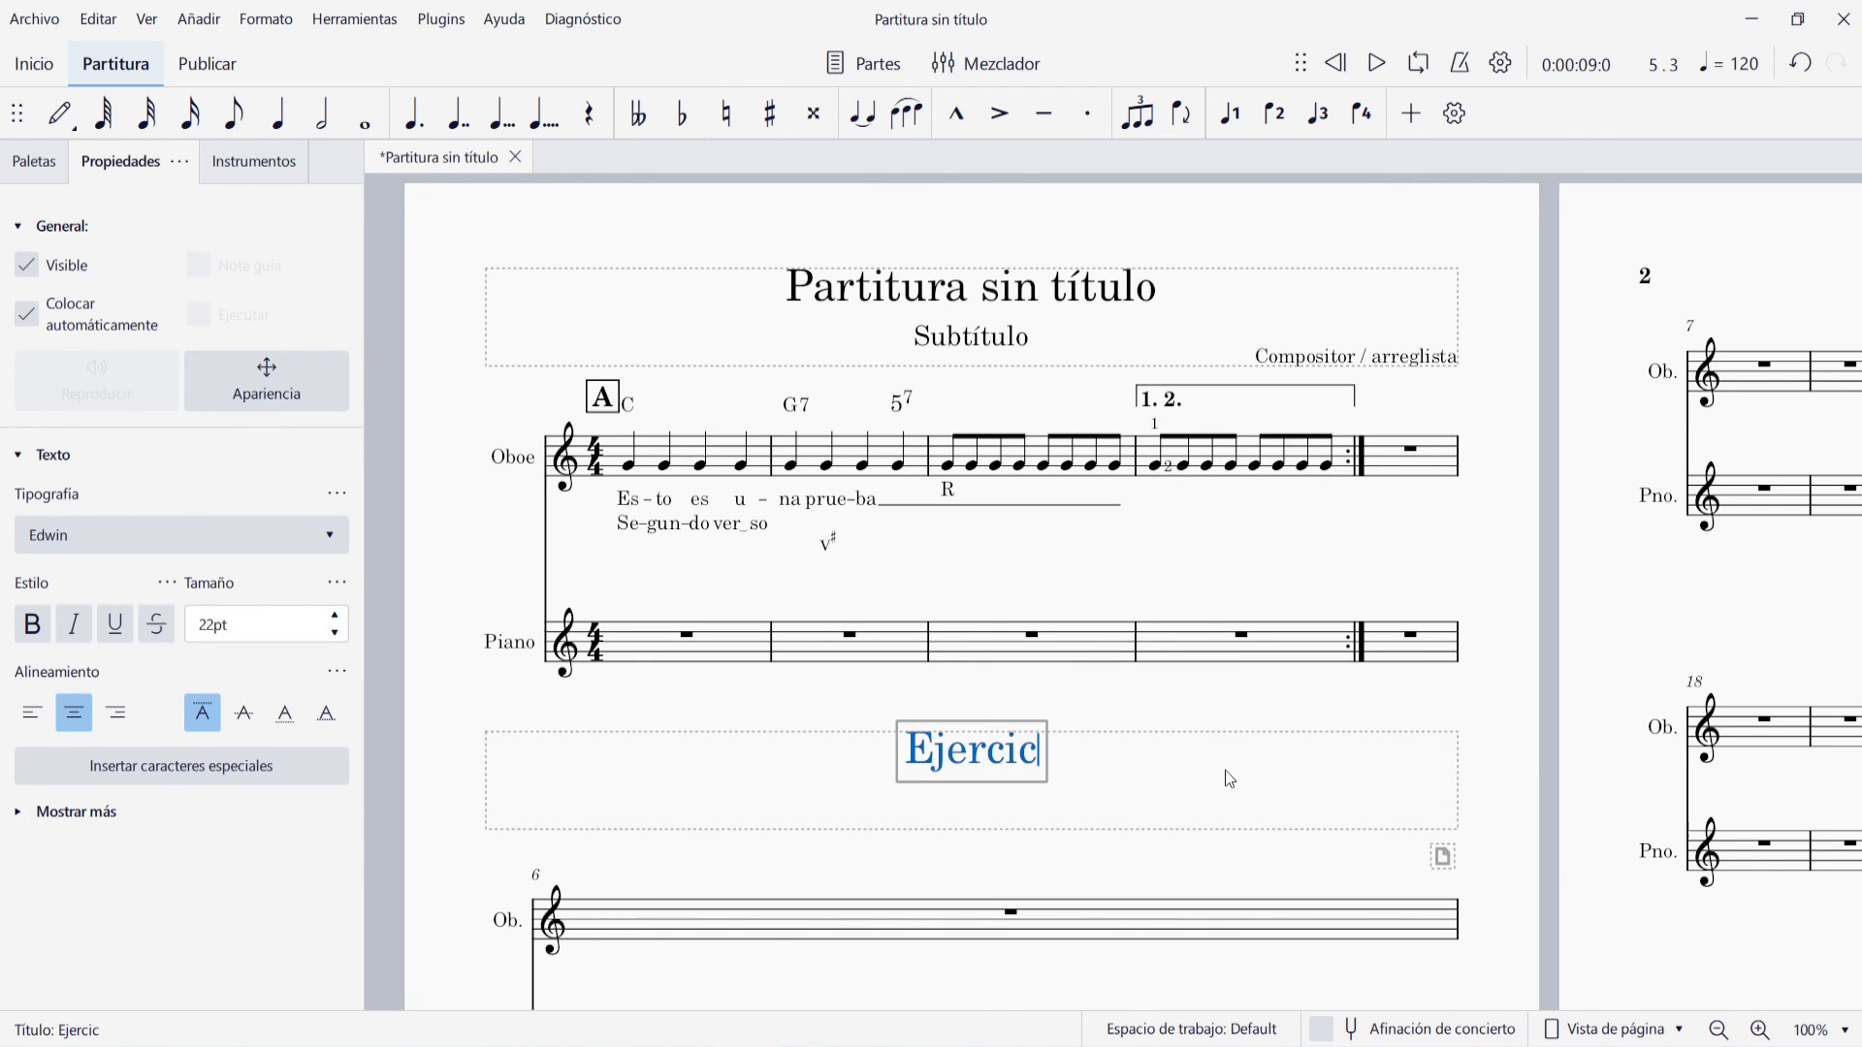
key("Escape")
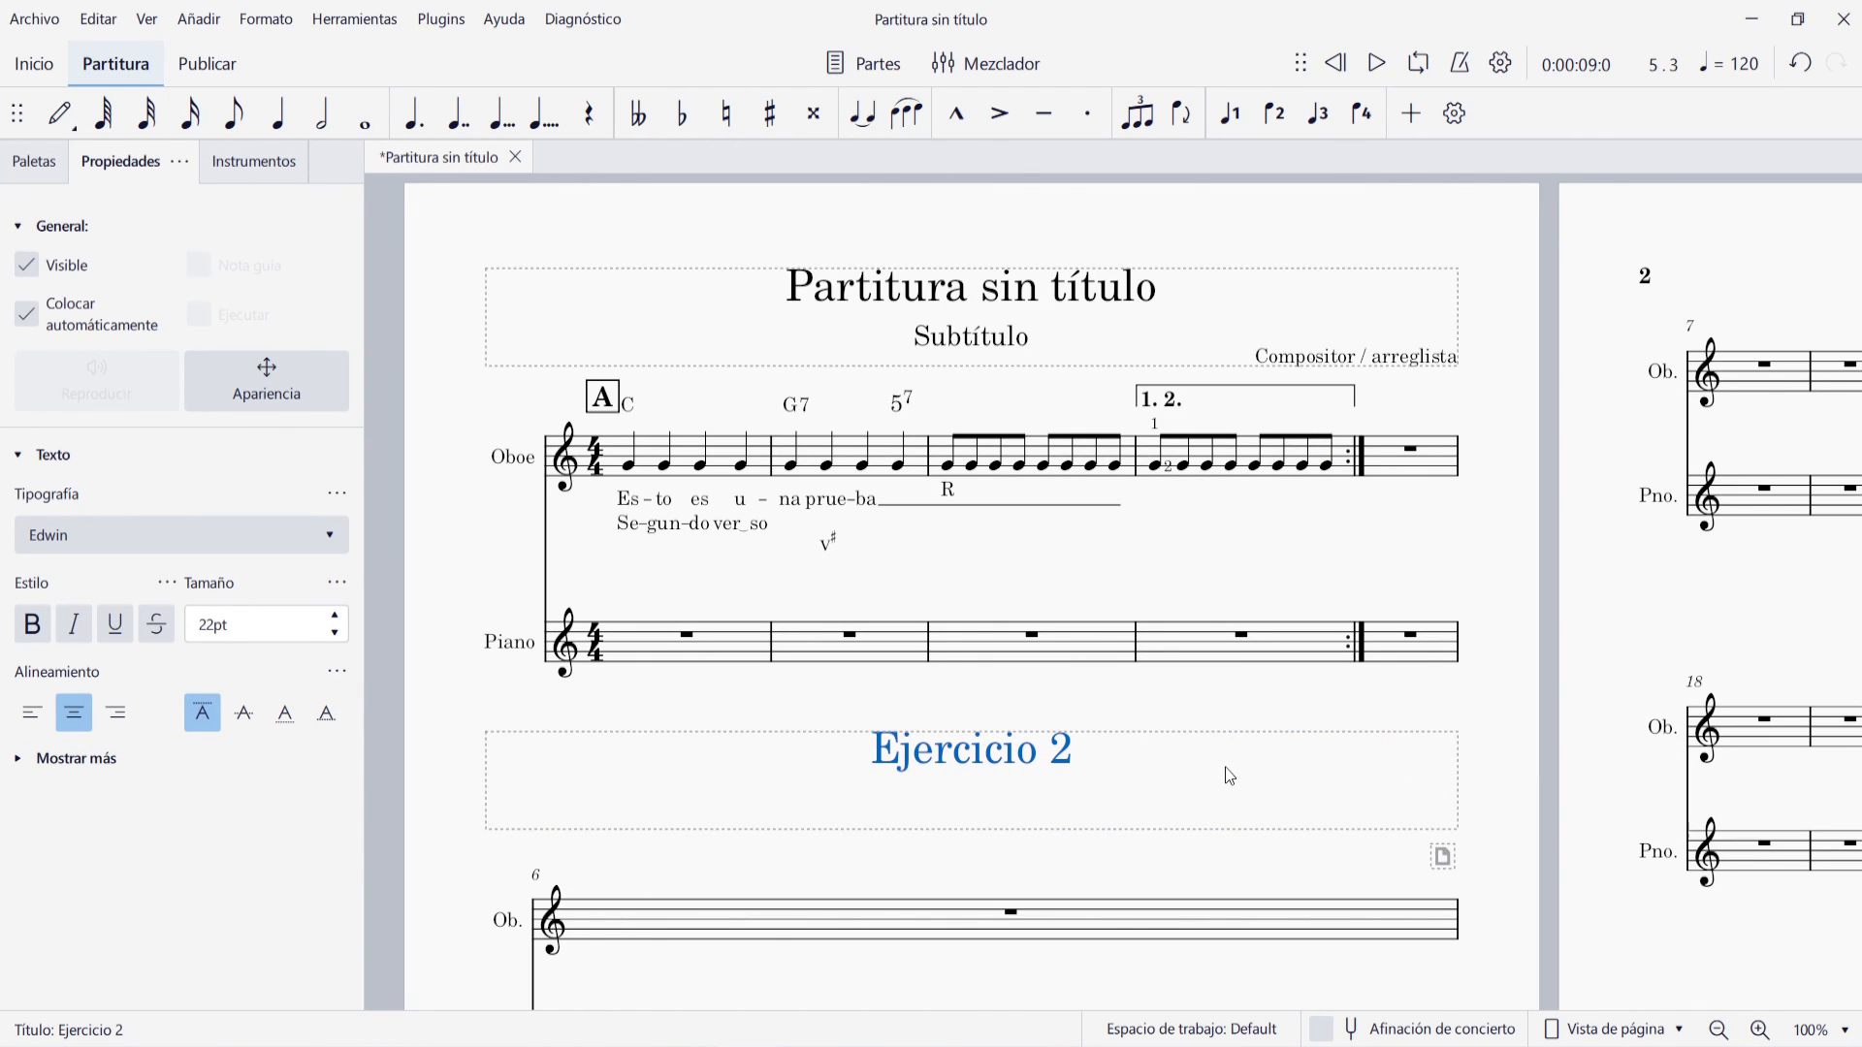
left_click(1230, 689)
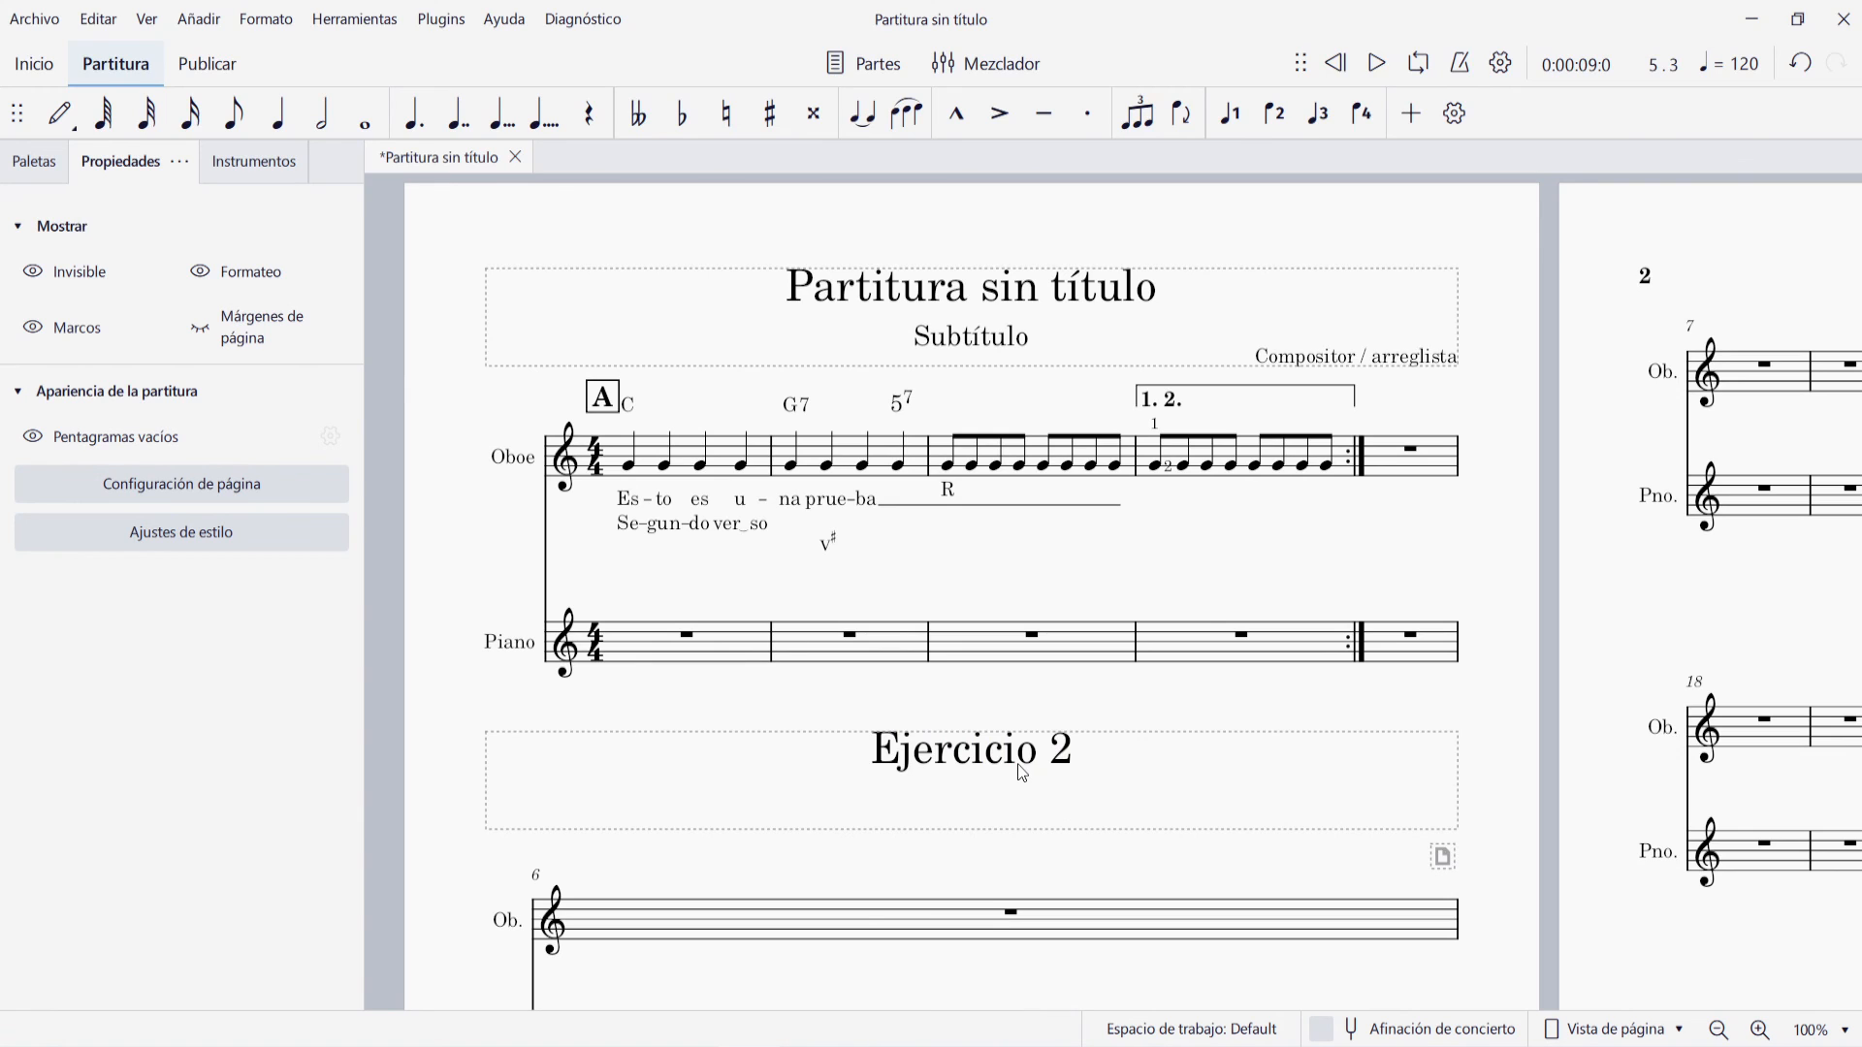